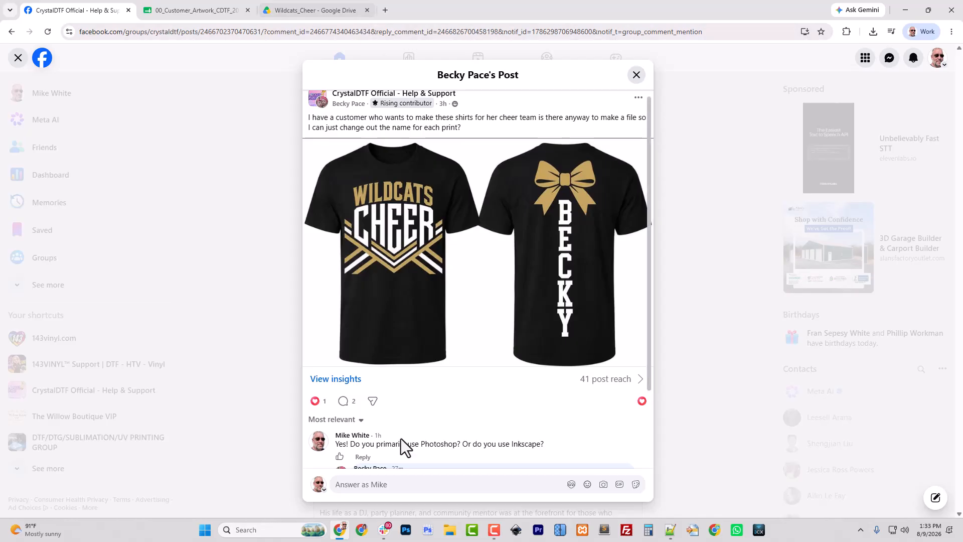
Review the concept subfolder of the Wildcats_Cheer Drive folder and the request logged in row 6 of the customer artwork spreadsheet
left_click(301, 10)
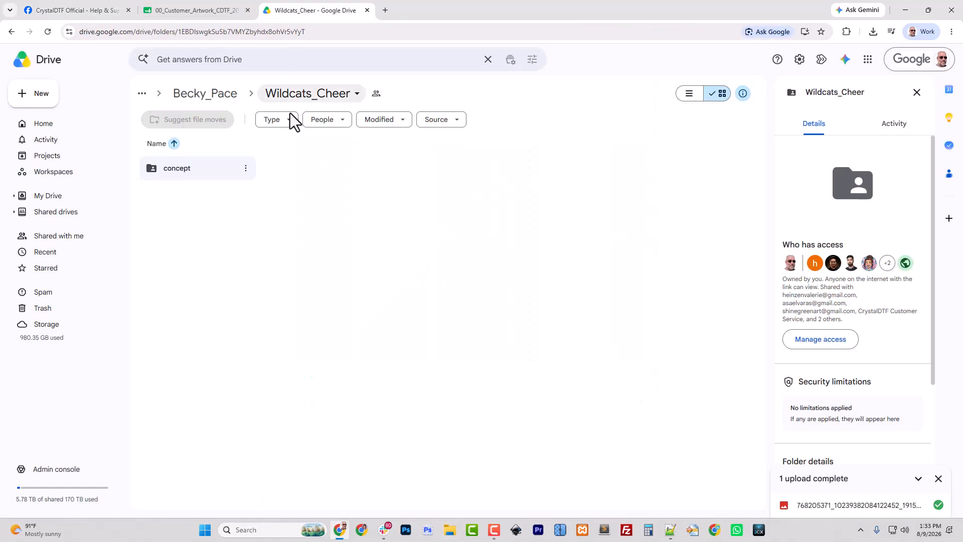
double_click(199, 170)
left_click(239, 99)
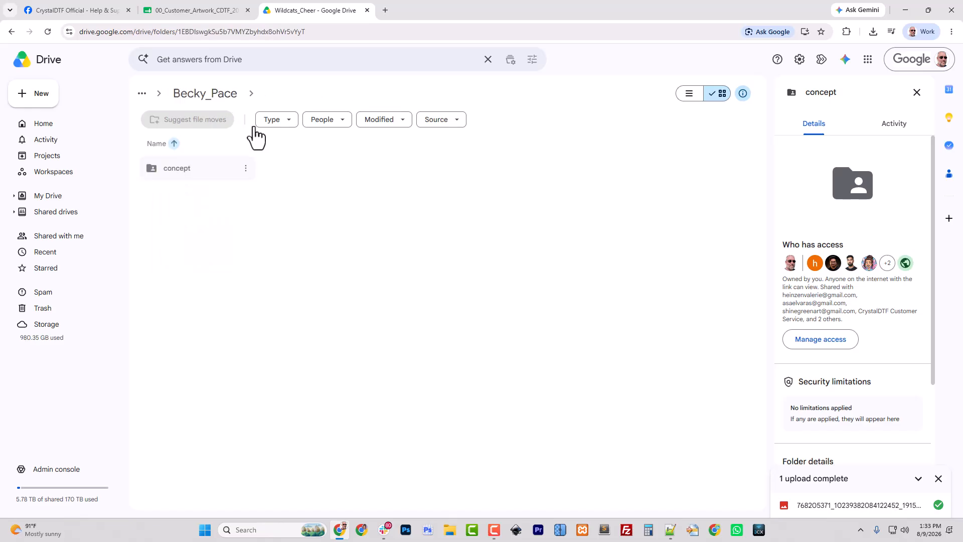
left_click(208, 10)
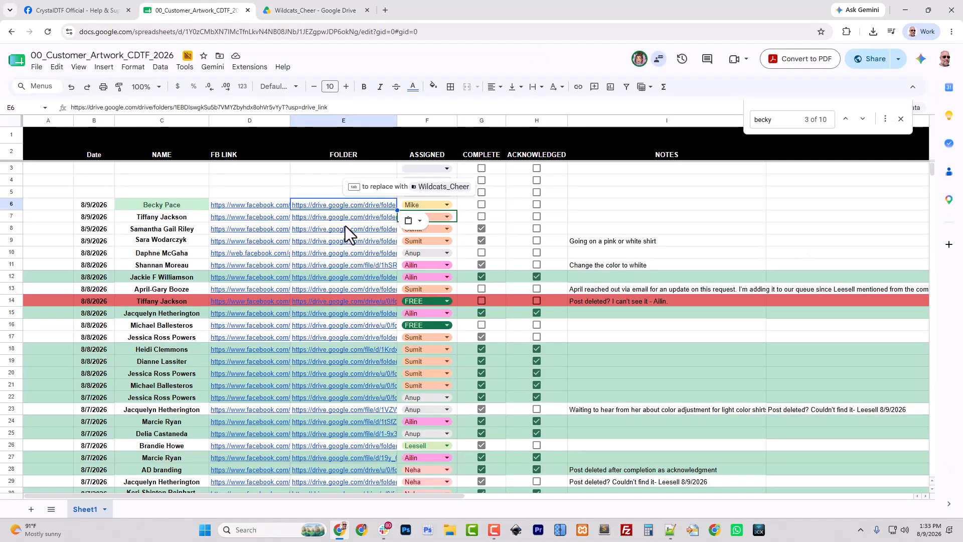
mouse_move(353, 255)
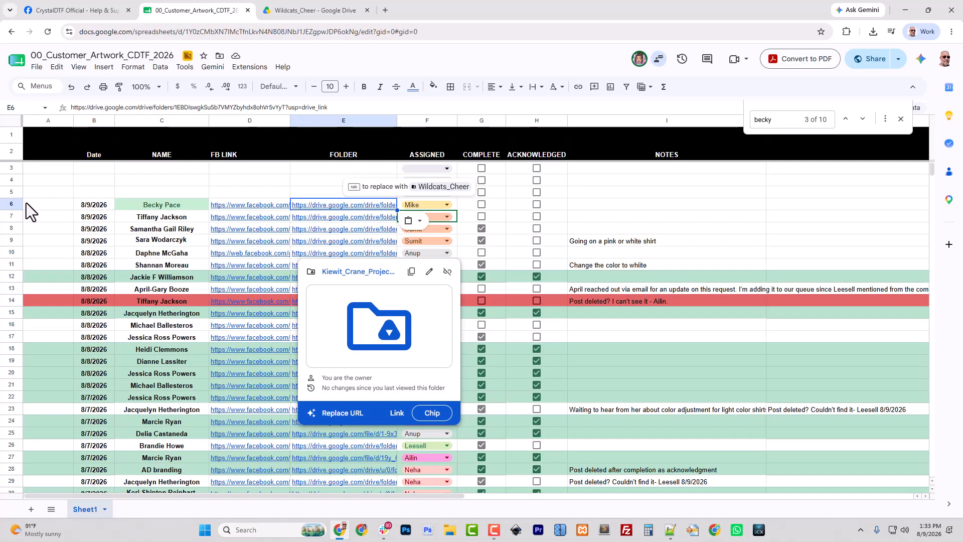
left_click(10, 203)
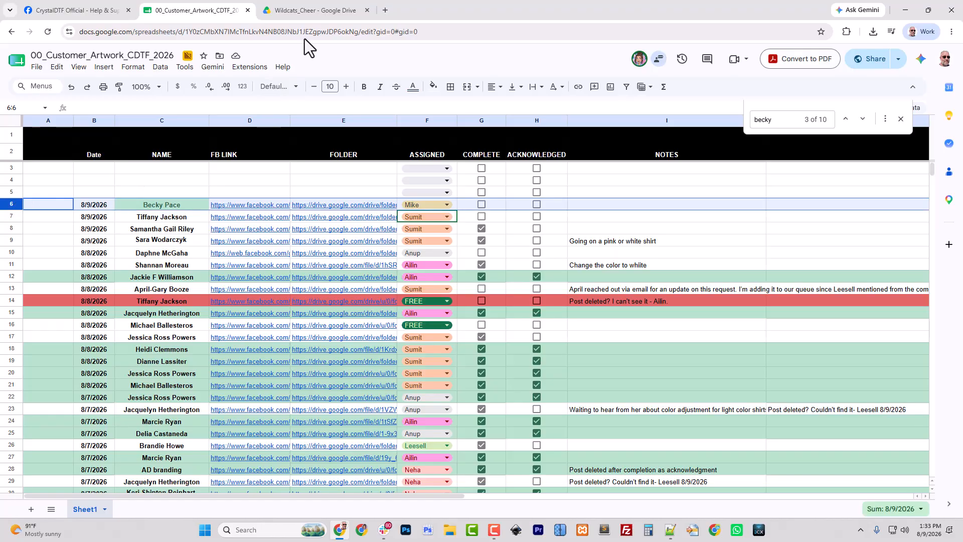
In File Explorer, create a folder named Wildcats_Cheer in Downloads and open it
left_click(449, 531)
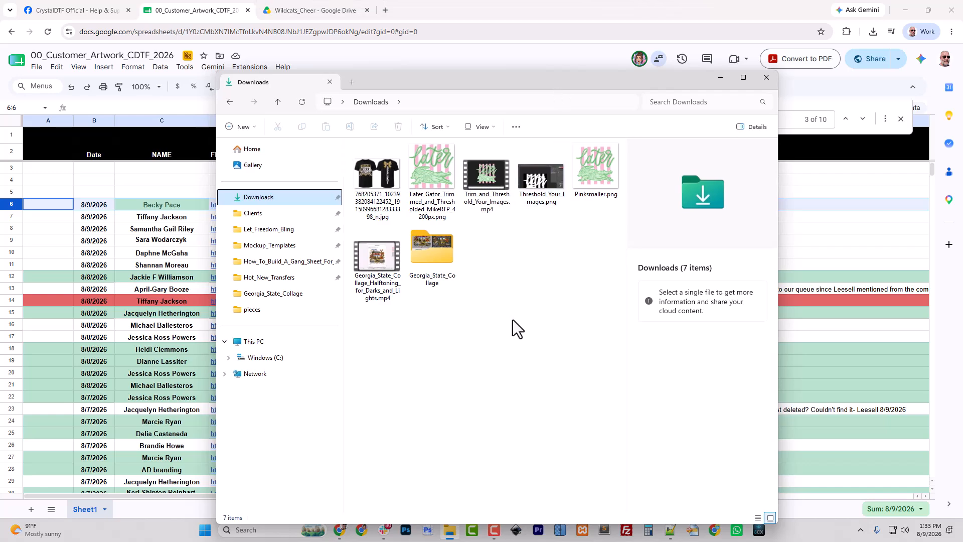
key("ctrl+shift+n")
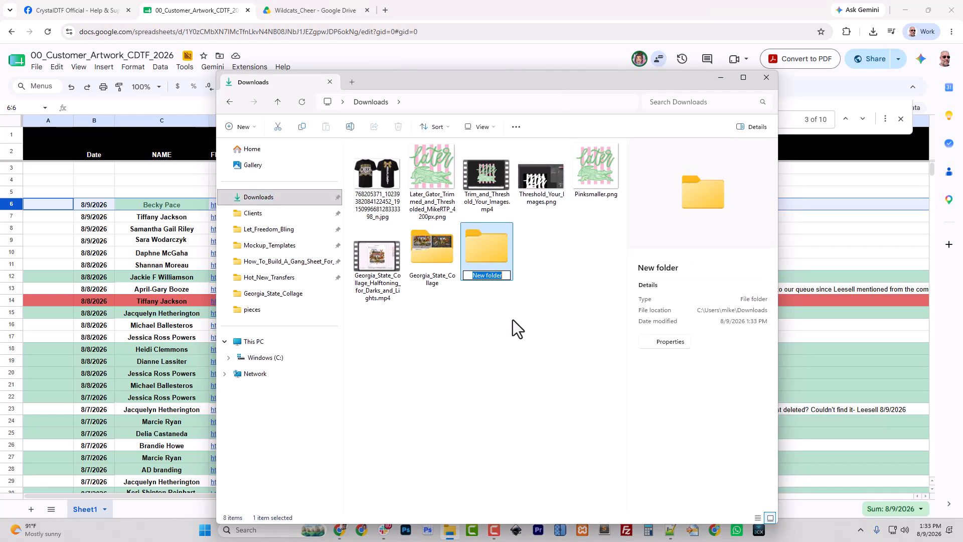
type("Wildca")
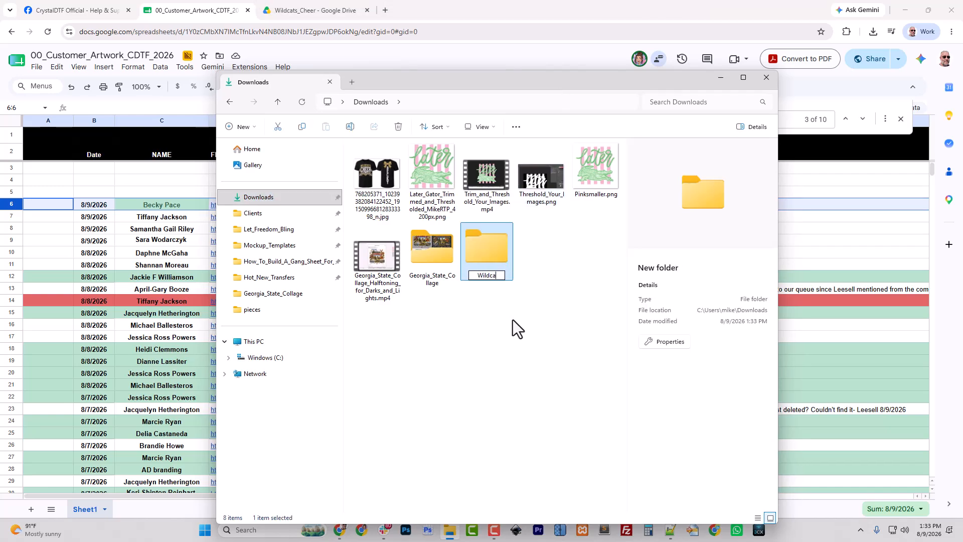
type("ts_Cheer")
key("Return")
key("Return")
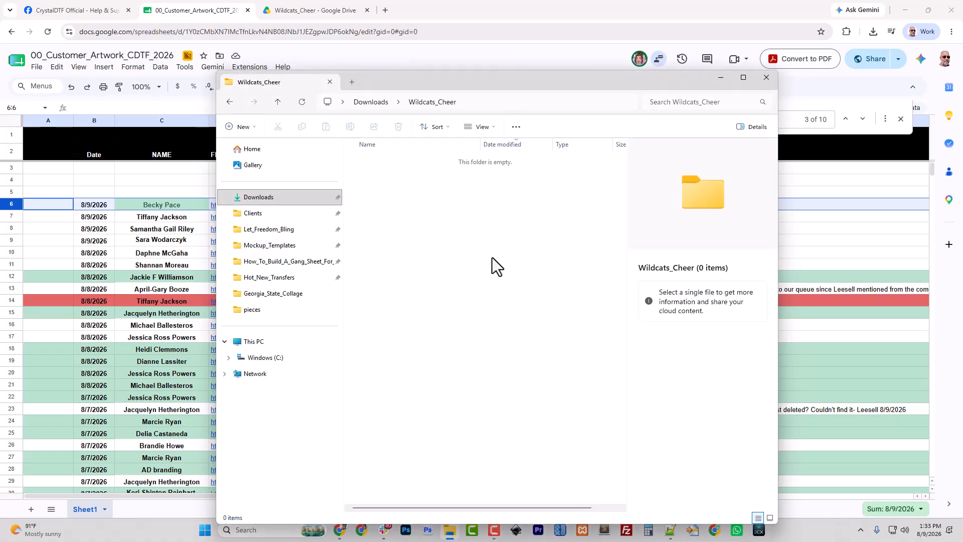
Create a subfolder named concept inside the Wildcats_Cheer folder
key("ctrl+shift+n")
type("concept")
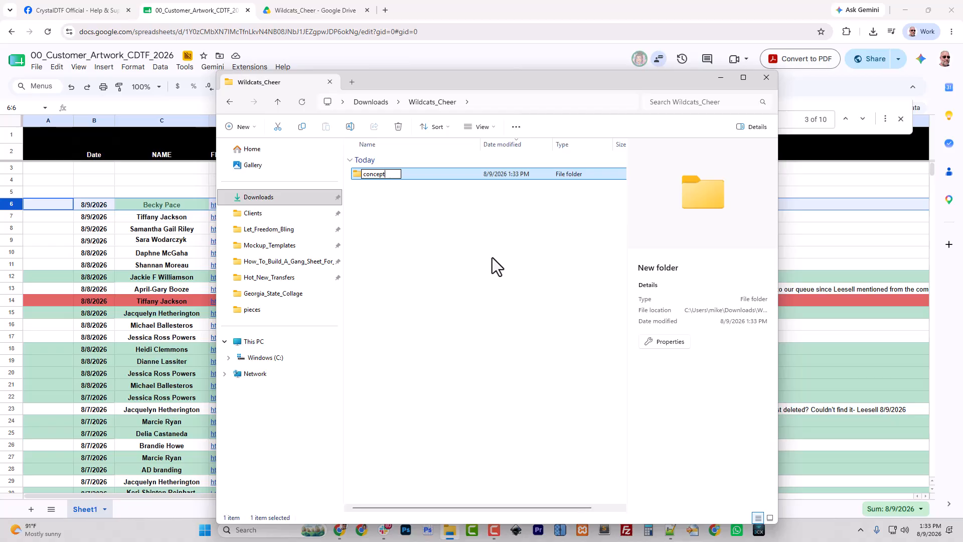
key("Return")
Put the Wildcats Cheer shirt JPG from Downloads into the concept subfolder
left_click(391, 101)
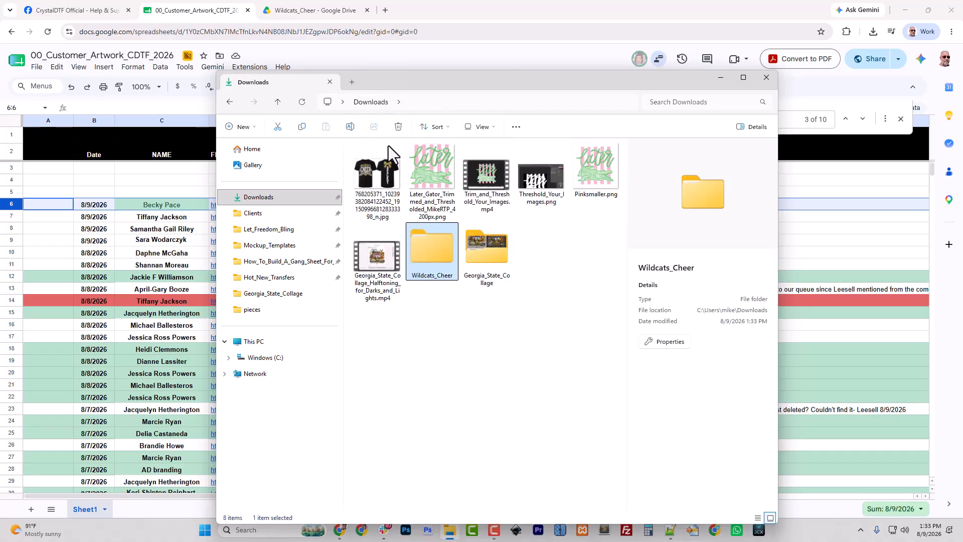
left_click(388, 145)
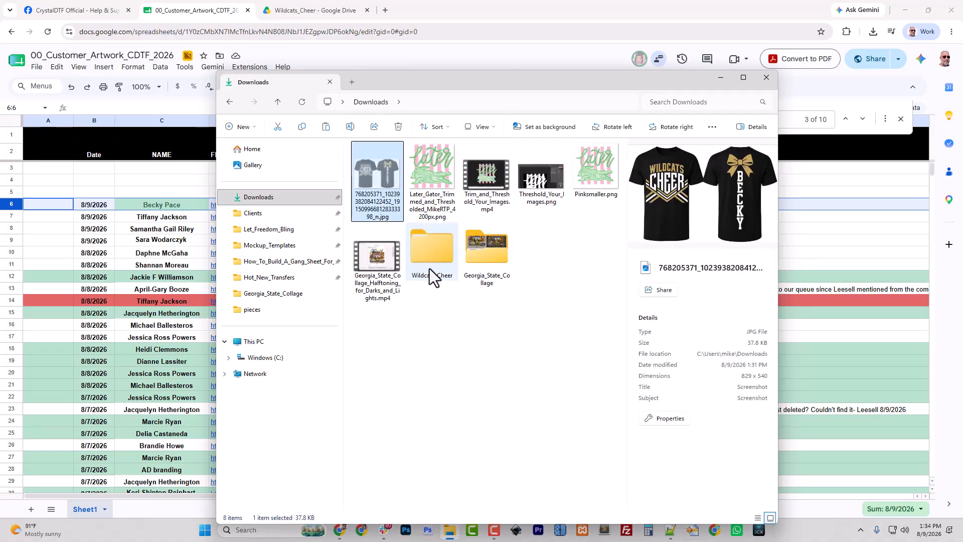
double_click(429, 269)
double_click(378, 176)
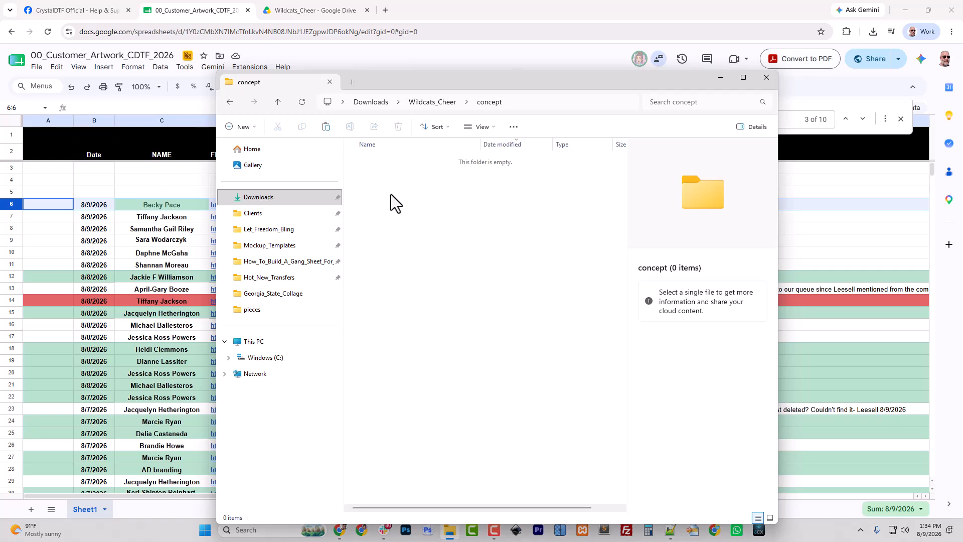
key("ctrl+v")
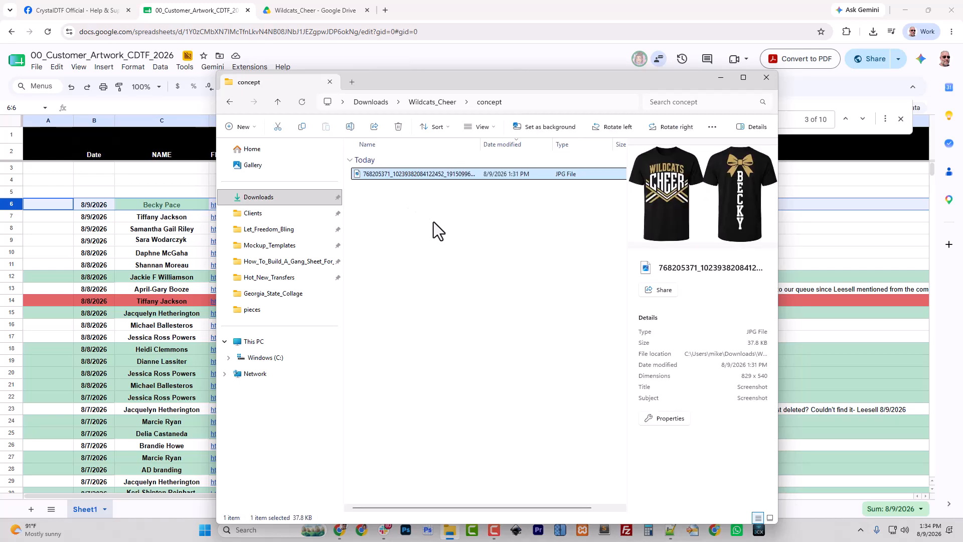
Launch Photoshop (Beta) and open the shirt JPG from the concept folder in it
left_click(423, 537)
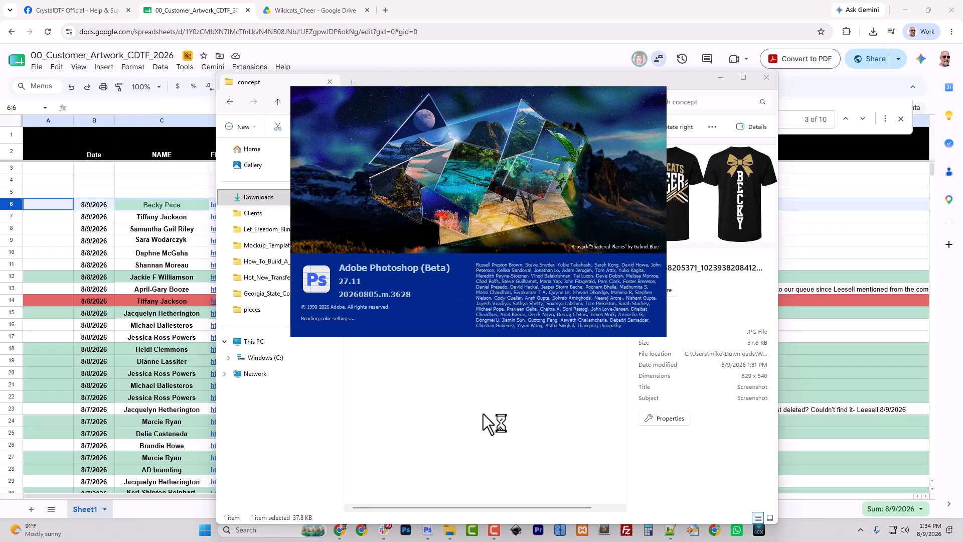
left_click(477, 437)
left_click(387, 176)
right_click(387, 176)
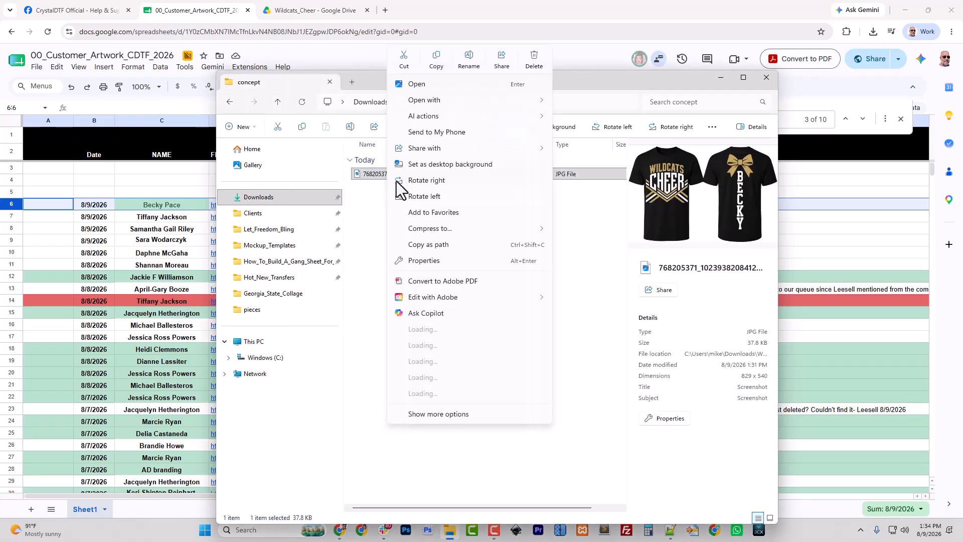
mouse_move(454, 101)
left_click(587, 119)
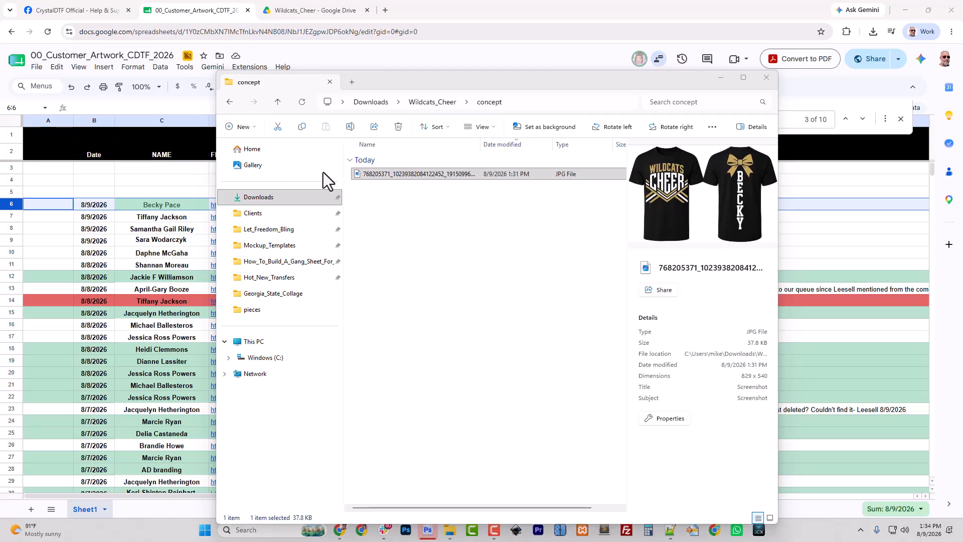
Bring the Photoshop window fully onto the screen and maximize it
left_click_drag(323, 172, 960, 163)
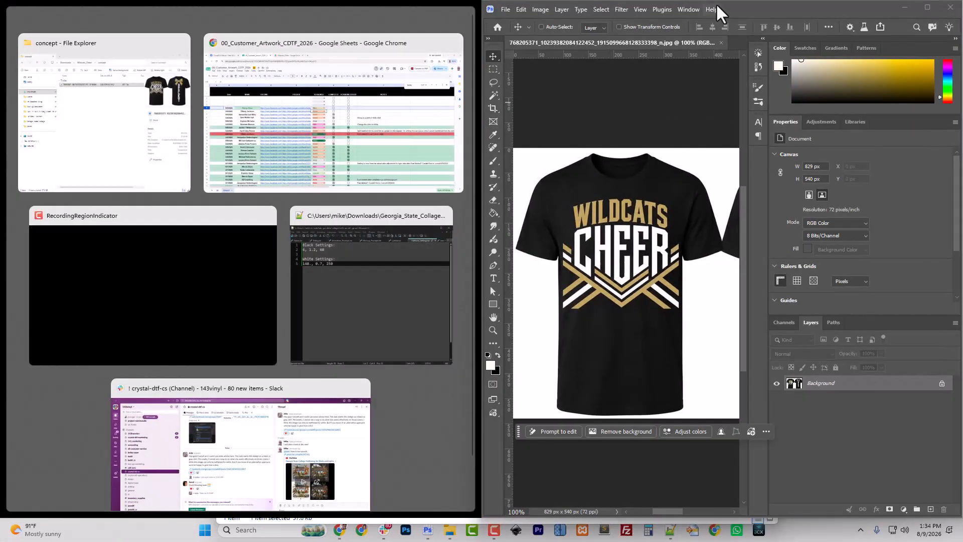
left_click_drag(807, 6, 791, 6)
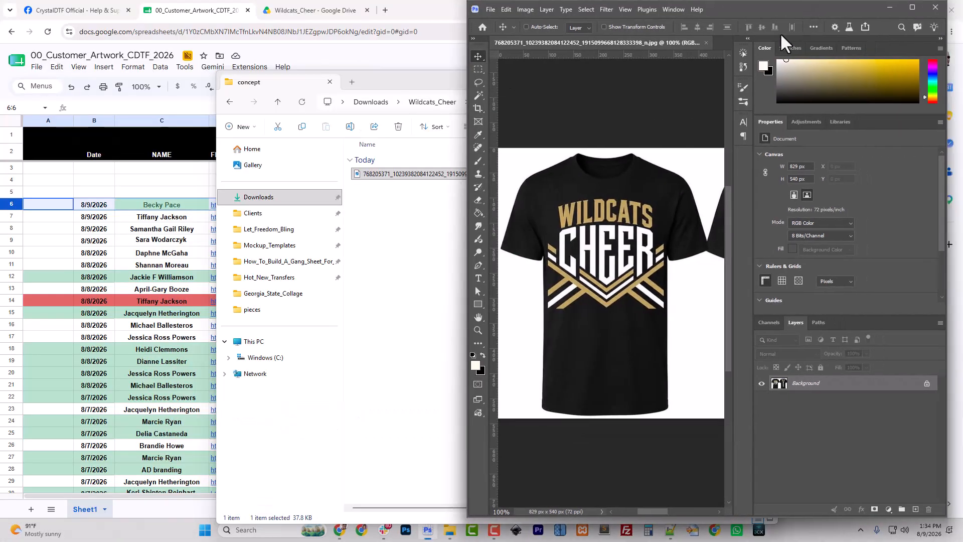
double_click(753, 9)
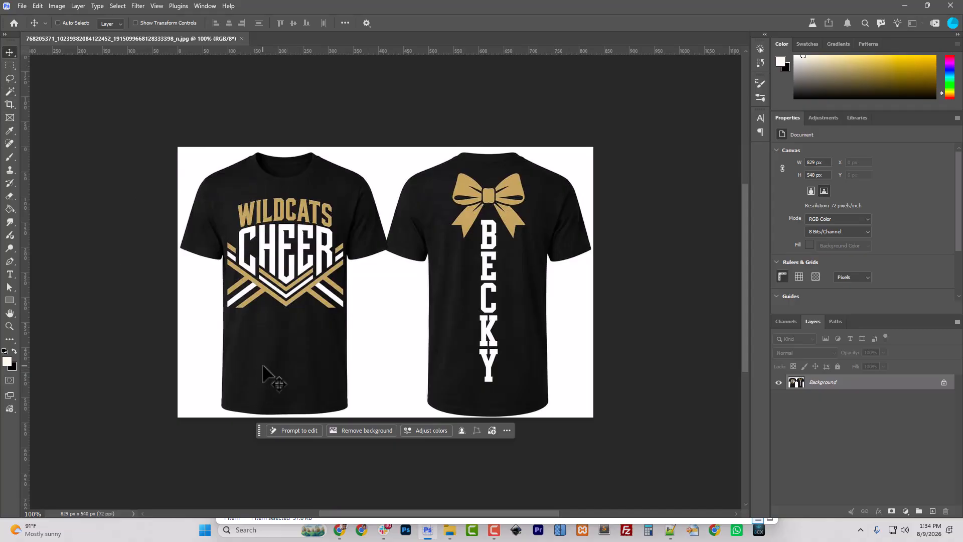
Paint over the white background on both sides of the front shirt with a size 100 brush in the black sampled from the shirt
key("b")
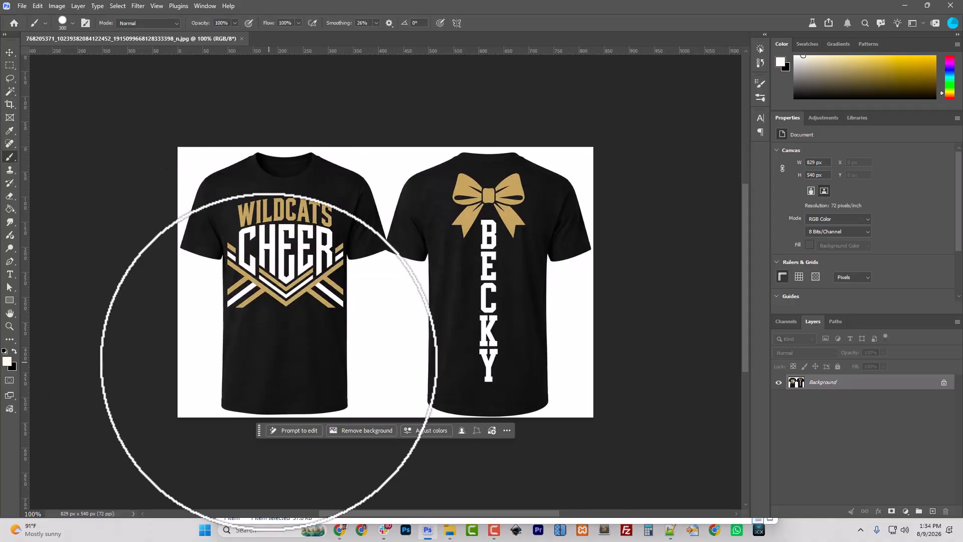
key("bracketleft")
key("bracketleft")
key("bracketleft")
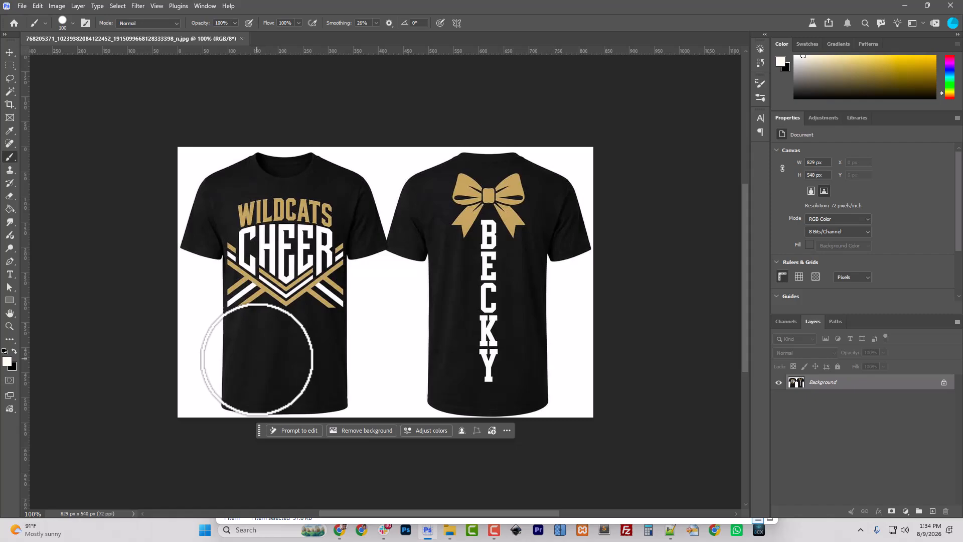
left_click(244, 356, "alt")
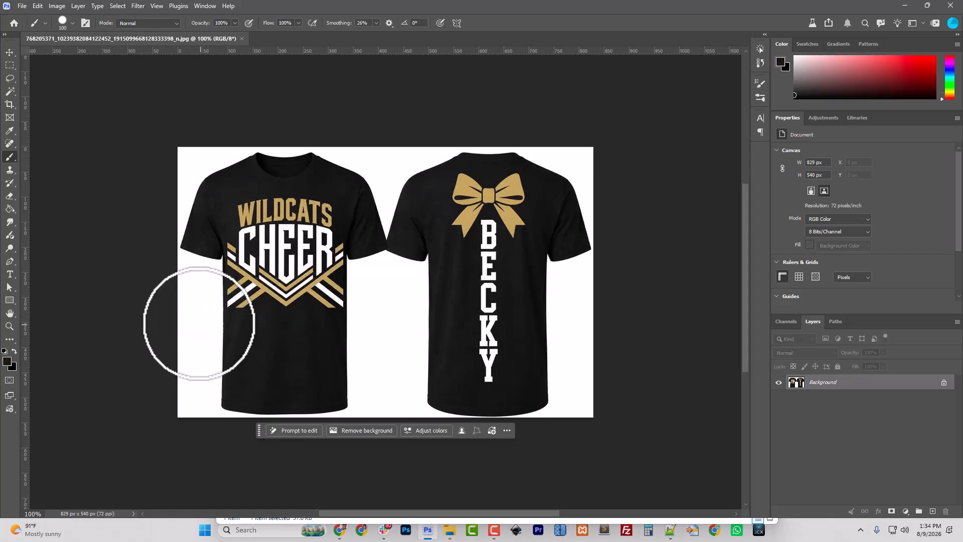
left_click(199, 314)
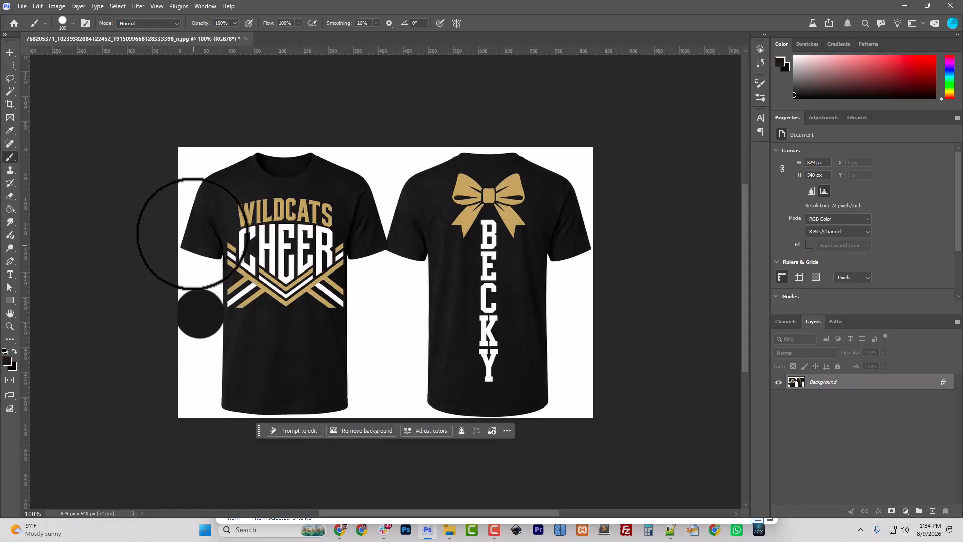
left_click(202, 224, "shift")
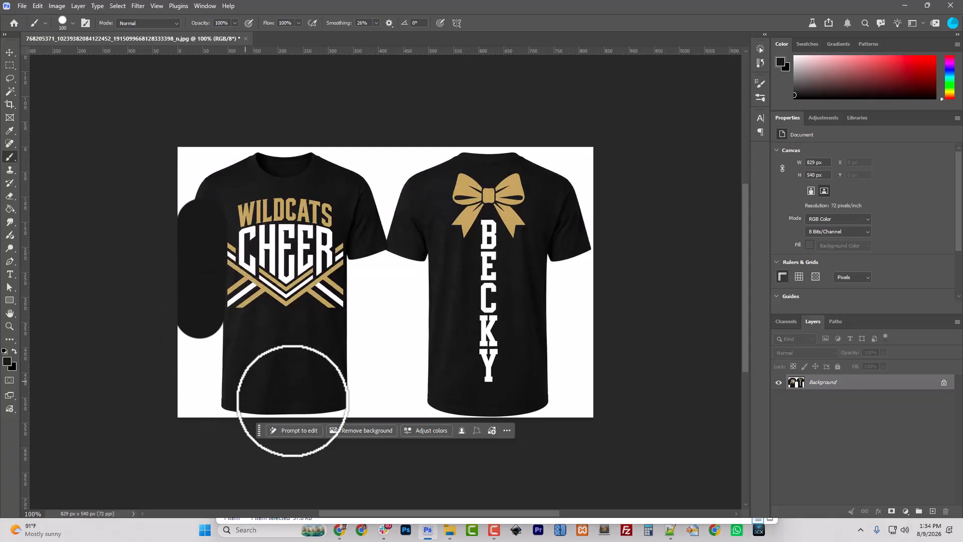
left_click(370, 310)
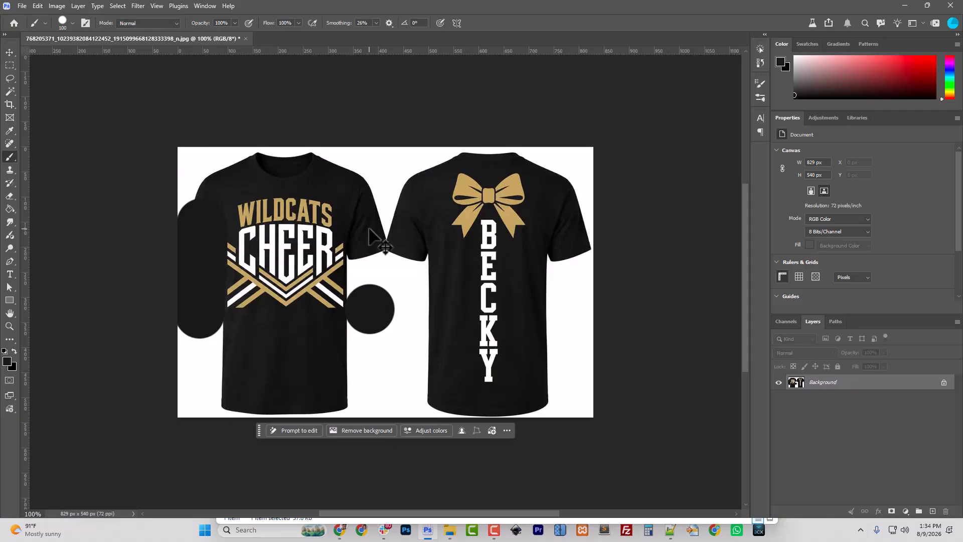
left_click(370, 229)
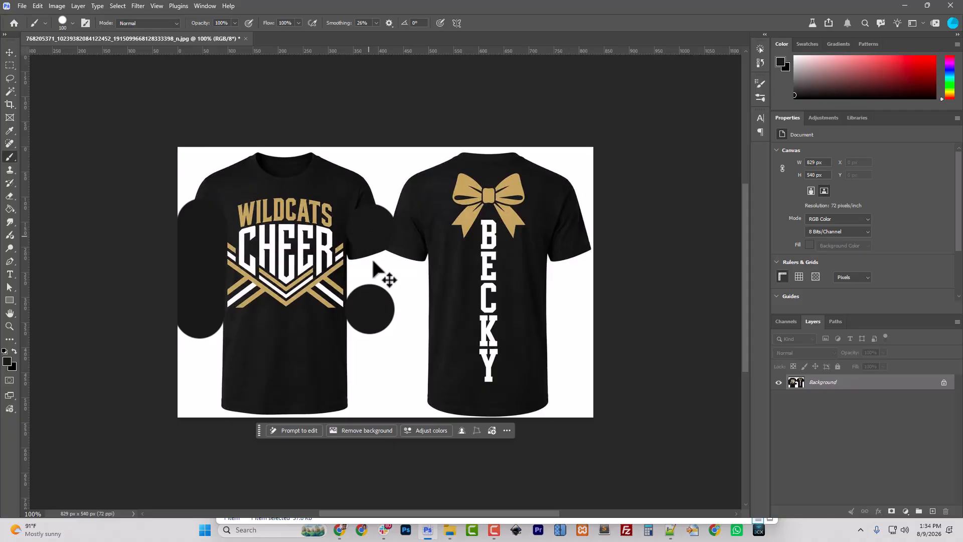
left_click(370, 311, "shift")
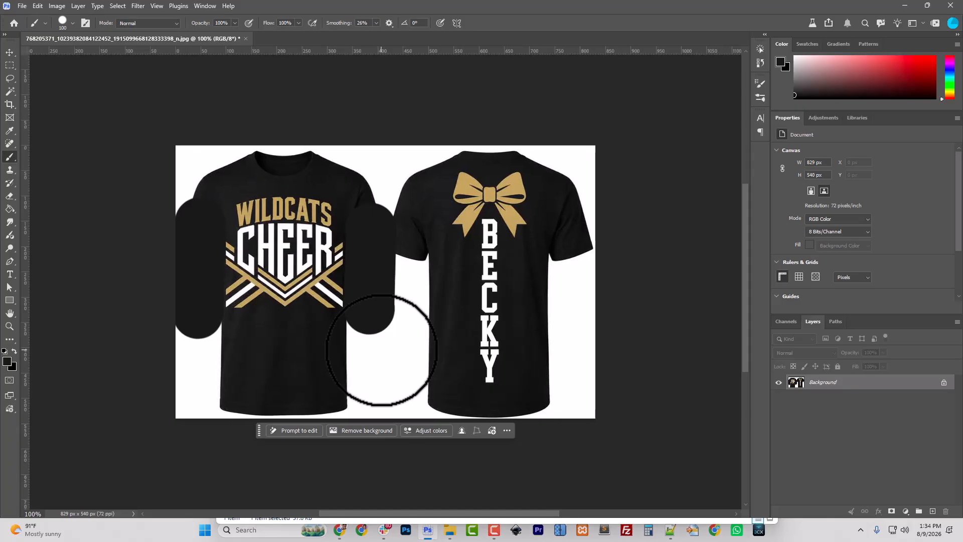
Extend the black paint above and below the Wildcats Cheer design, covering the front shirt's collar, shoulders and the area beneath the artwork
scroll(381, 350, "up", 1)
scroll(346, 356, "up", 4)
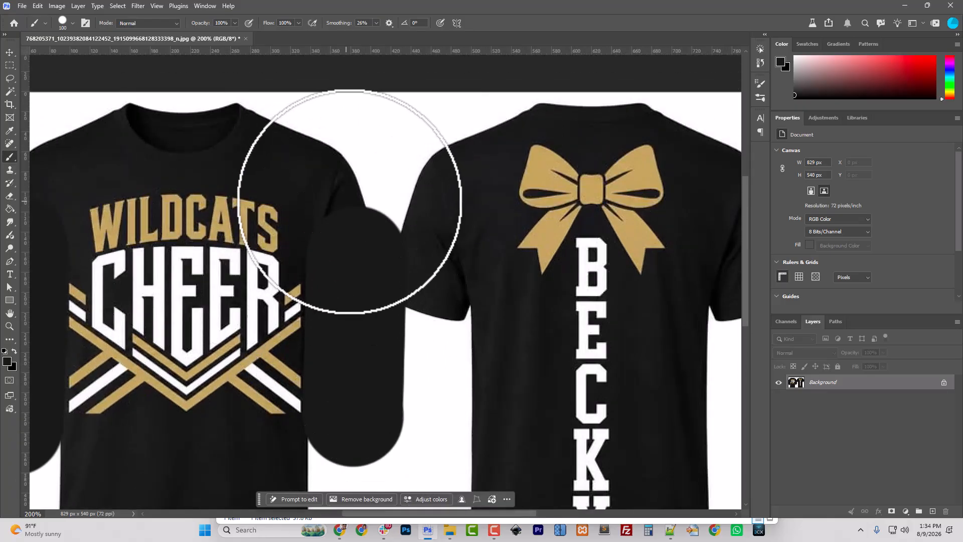
mouse_move(350, 201)
left_mouse_down()
mouse_move(326, 147)
mouse_move(277, 124)
mouse_move(127, 125)
mouse_move(3, 201)
left_mouse_up()
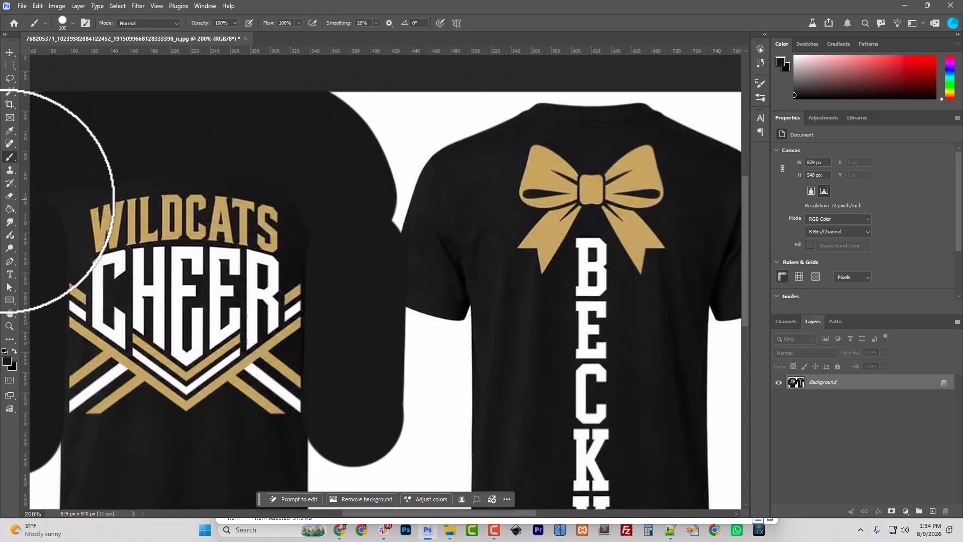
scroll(204, 408, "down", 3)
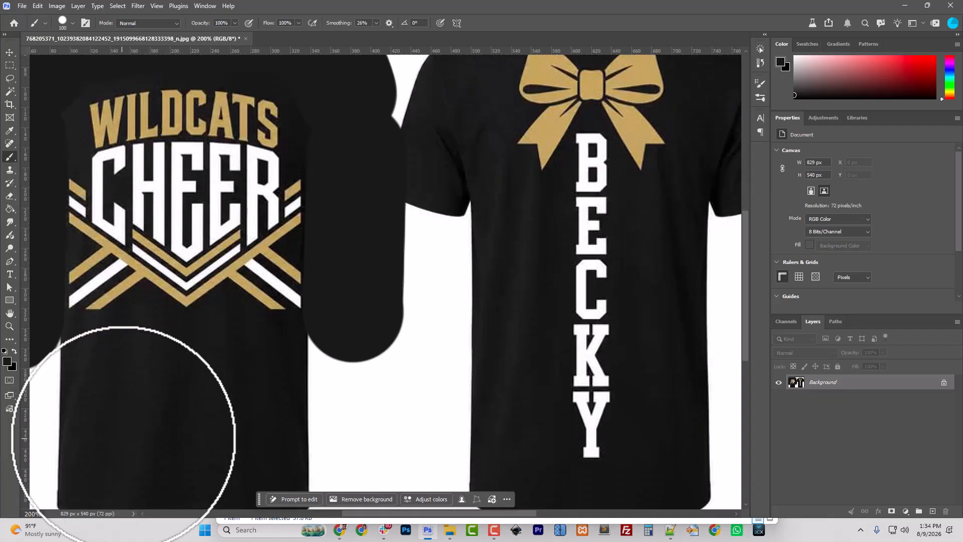
scroll(123, 434, "down", 1)
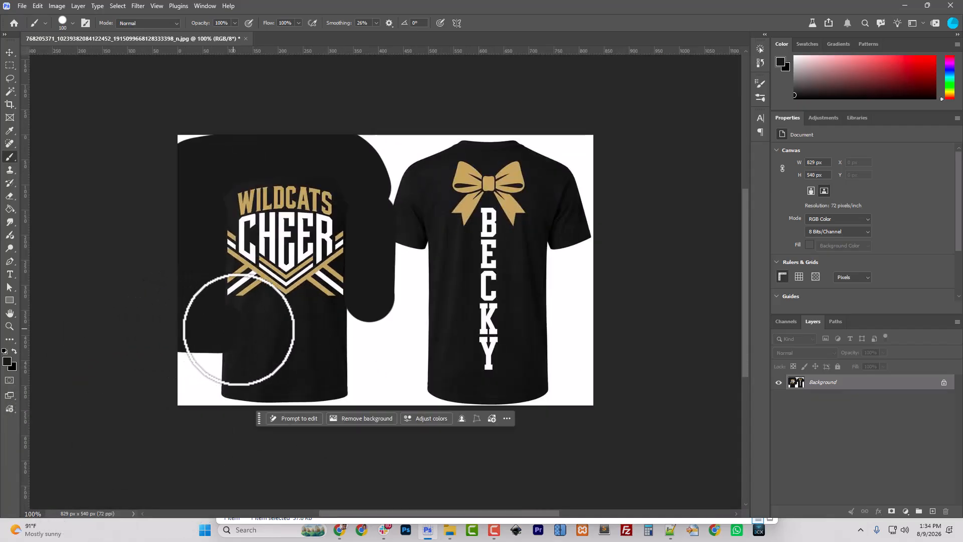
mouse_move(301, 325)
left_mouse_down()
mouse_move(359, 327)
mouse_move(194, 327)
left_mouse_up()
Paint black over the back shirt's surroundings and all remaining white areas, leaving only the Wildcats Cheer design and the bow with its vertical name
scroll(446, 351, "up", 1)
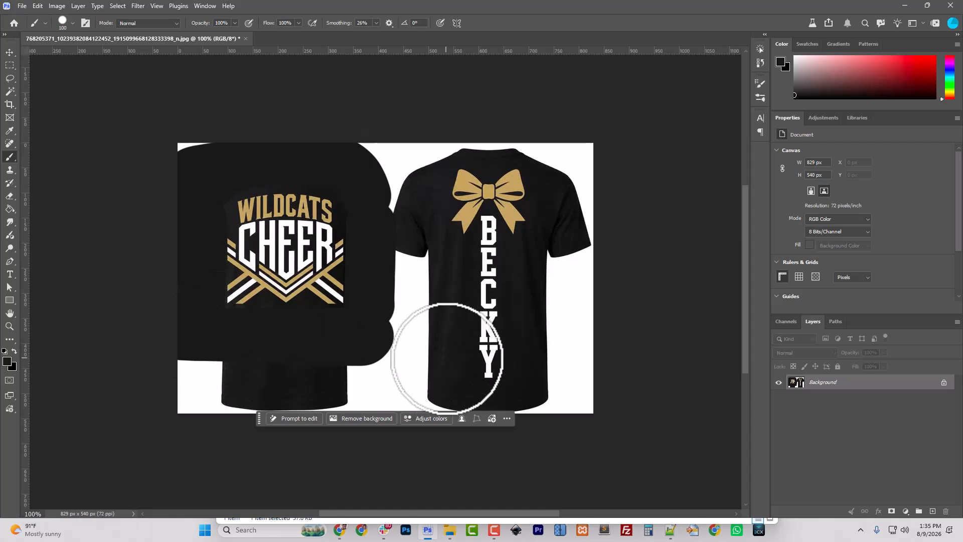
scroll(426, 351, "up", 3)
mouse_move(415, 404)
left_mouse_down()
mouse_move(421, 158)
mouse_move(430, 156)
mouse_move(419, 174)
mouse_move(431, 178)
mouse_move(565, 181)
mouse_move(584, 203)
mouse_move(585, 265)
mouse_move(581, 280)
mouse_move(573, 227)
mouse_move(546, 285)
mouse_move(534, 359)
mouse_move(534, 471)
mouse_move(505, 474)
mouse_move(456, 456)
mouse_move(443, 439)
mouse_move(438, 365)
left_mouse_up()
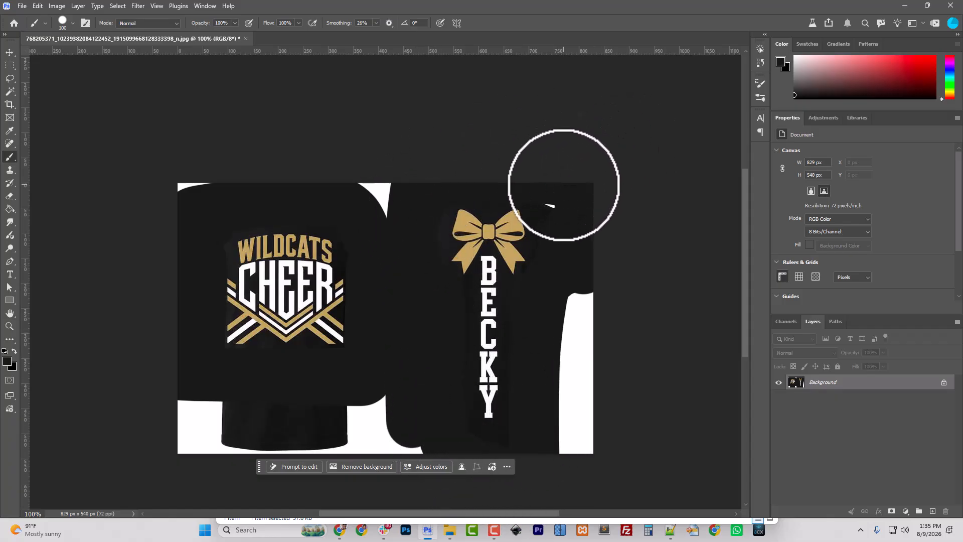
left_click_drag(563, 185, 576, 505)
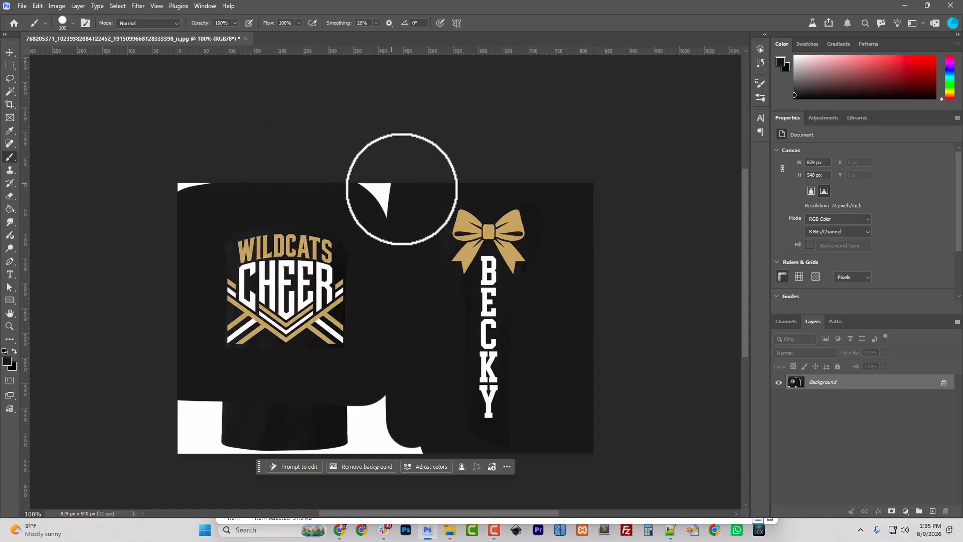
mouse_move(401, 188)
left_mouse_down()
mouse_move(351, 166)
mouse_move(174, 194)
mouse_move(182, 449)
mouse_move(214, 397)
mouse_move(387, 398)
mouse_move(90, 455)
left_mouse_up()
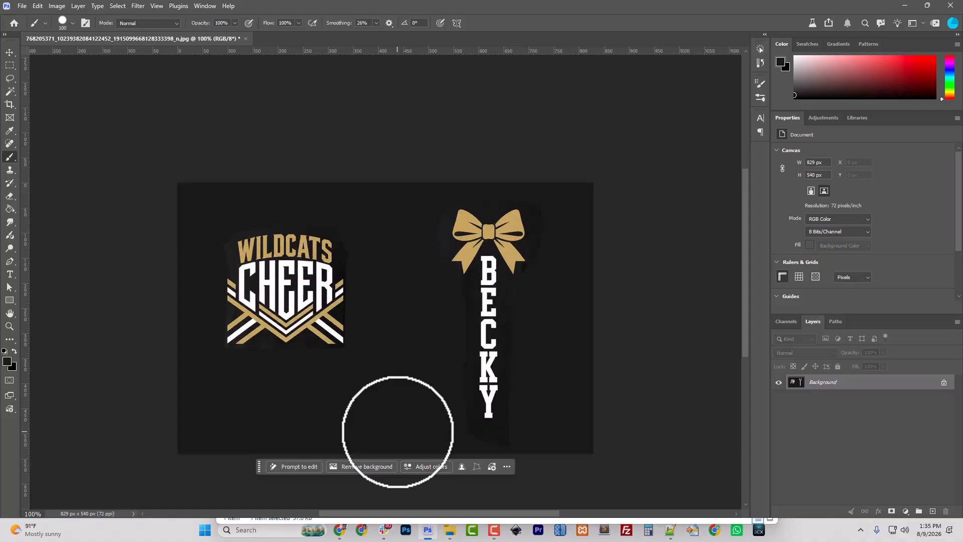
Select the Wildcats Cheer design with the Rectangular Marquee tool and move the Photoshop window aside to reach the browser
left_click(9, 65)
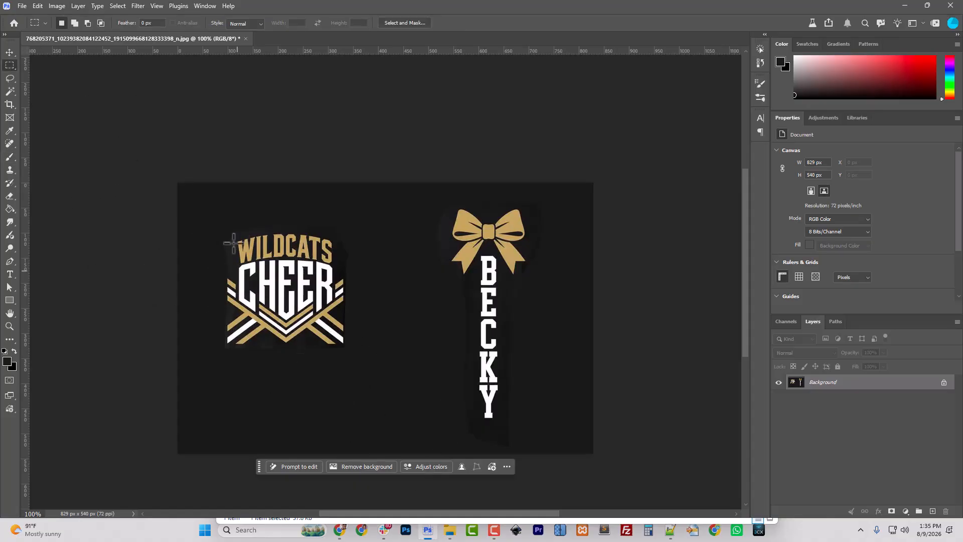
left_click_drag(214, 215, 354, 359)
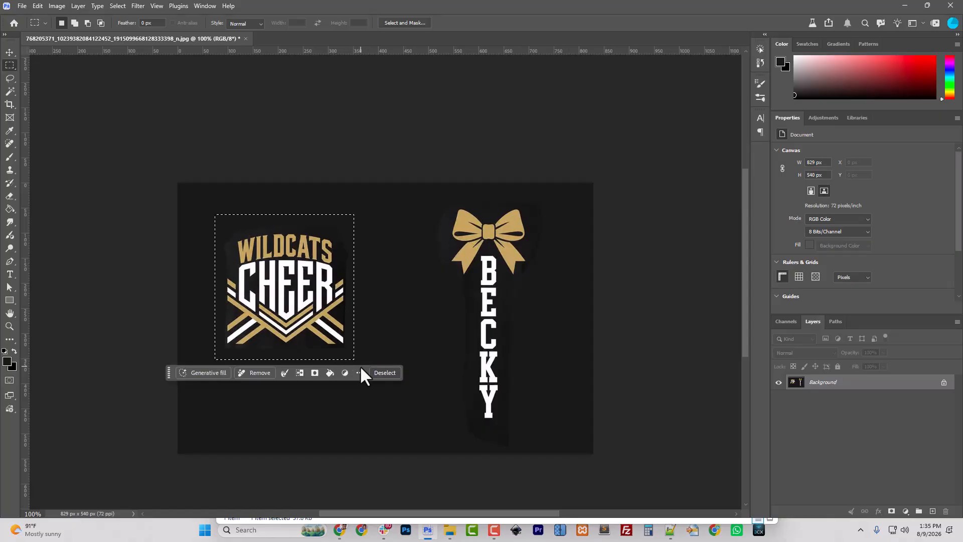
left_click_drag(714, 5, 0, 4)
Open chatgpt.com in a new Chrome tab
left_click(384, 10)
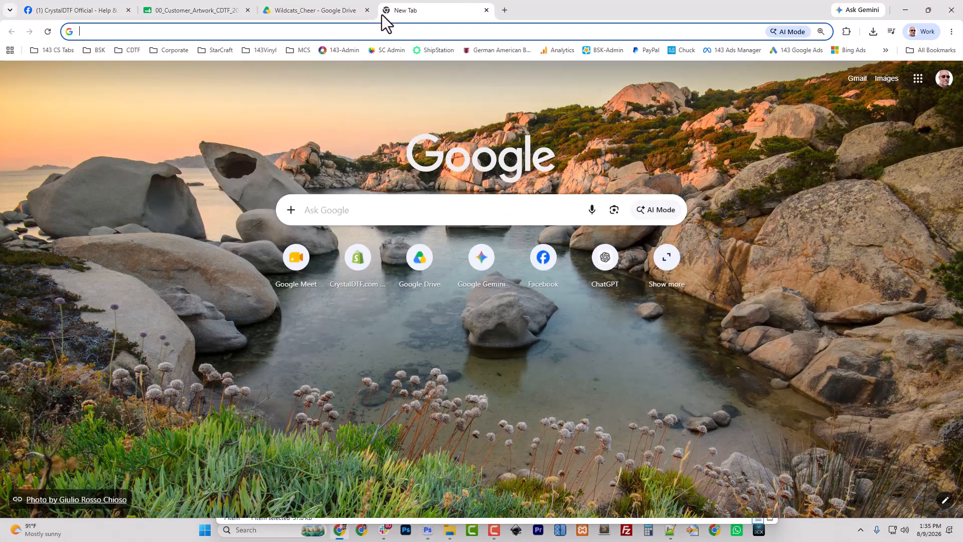
type("chatgpt.com")
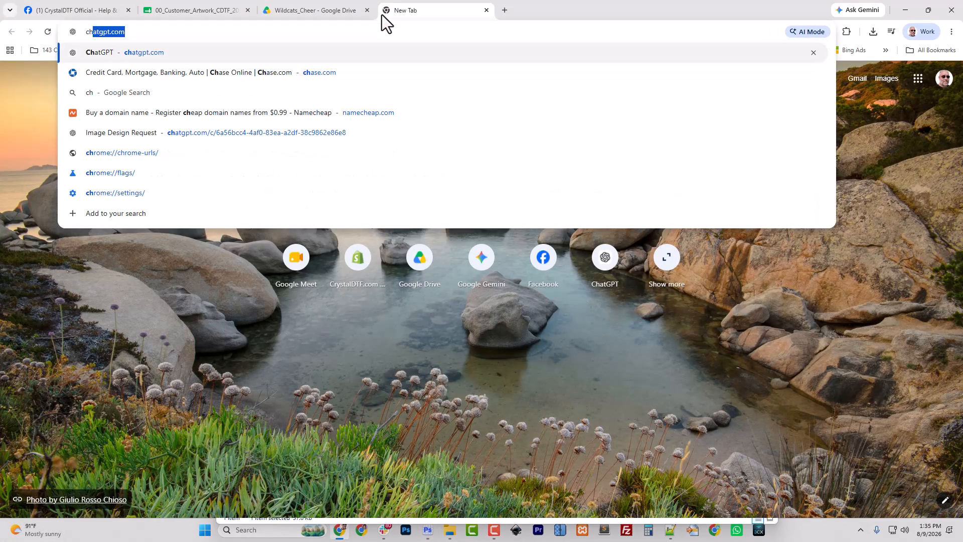
key("Return")
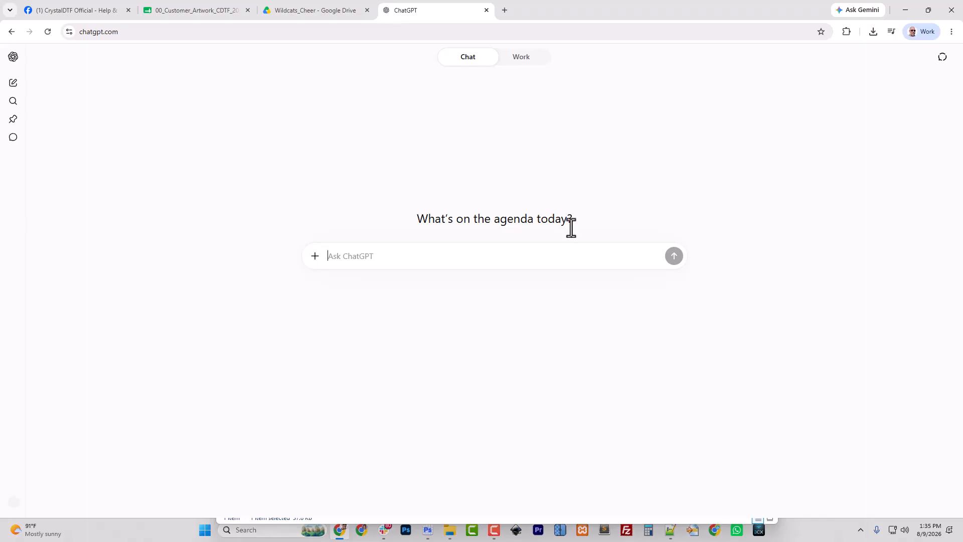
Copy the selected Wildcats Cheer design from Photoshop and paste it into the ChatGPT message as an image
left_click(545, 253)
key("ctrl+v")
key("alt+Tab")
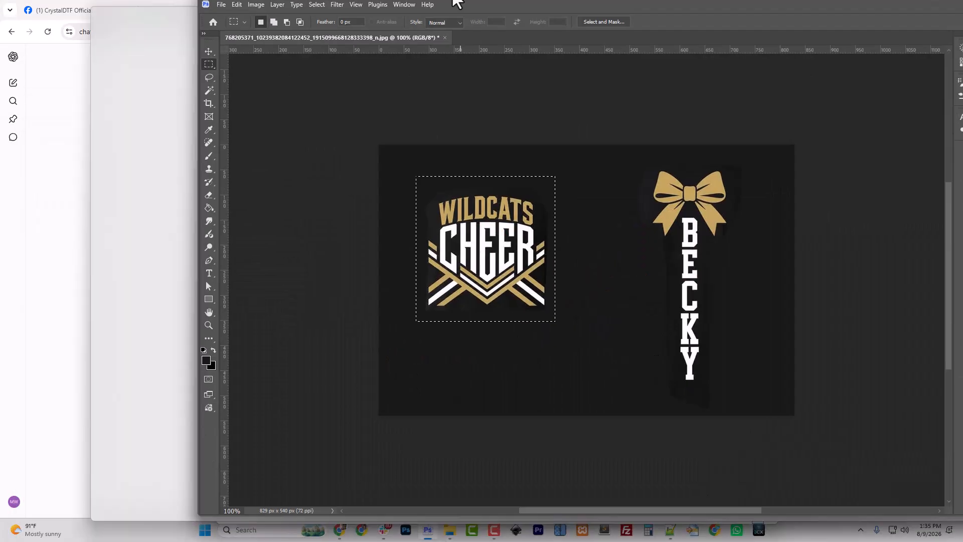
double_click(457, 2)
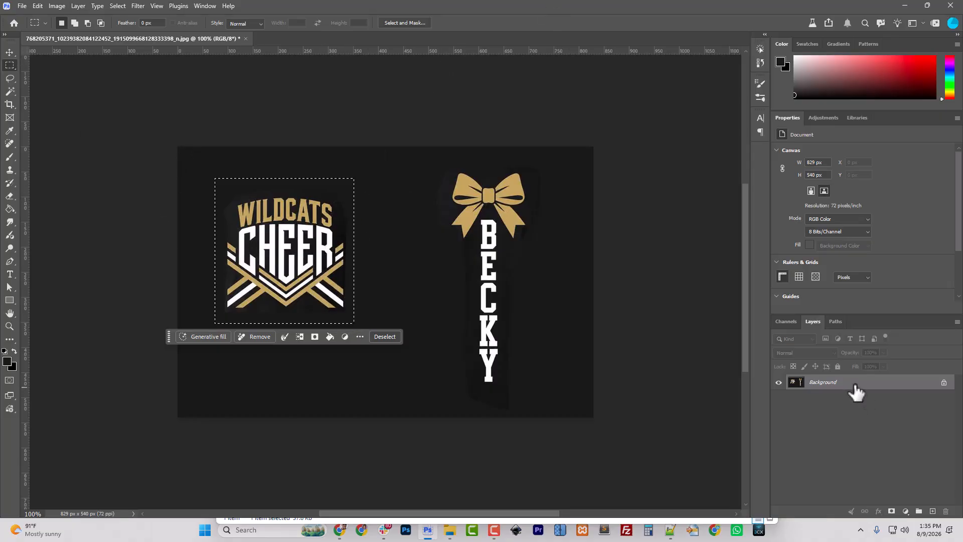
left_click_drag(511, 1, 0, 32)
left_click(394, 329)
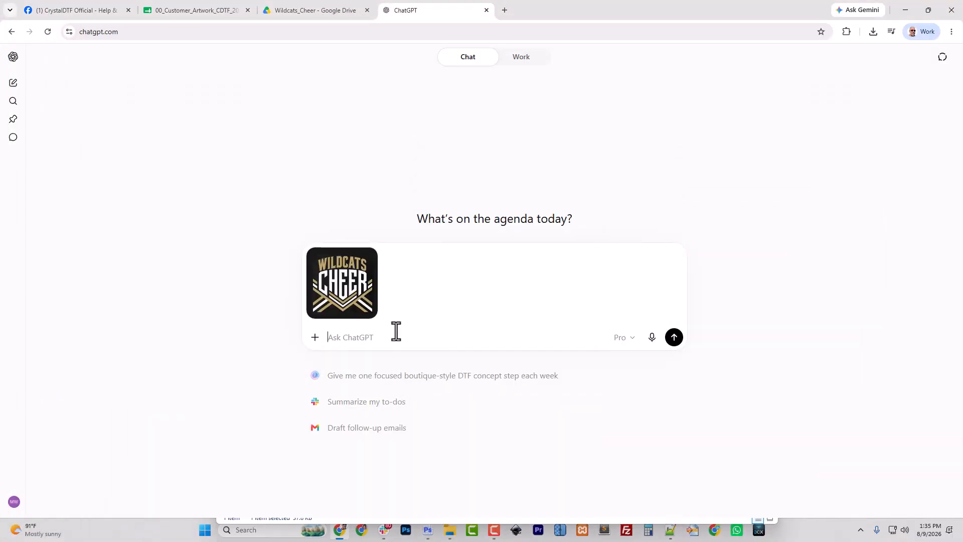
Write the prompt "Recreate and redraw this design on a black background. Crisp and sharp. Balanced and symmetrical. Isolated on black. Suitable for vector tracing."
type("R")
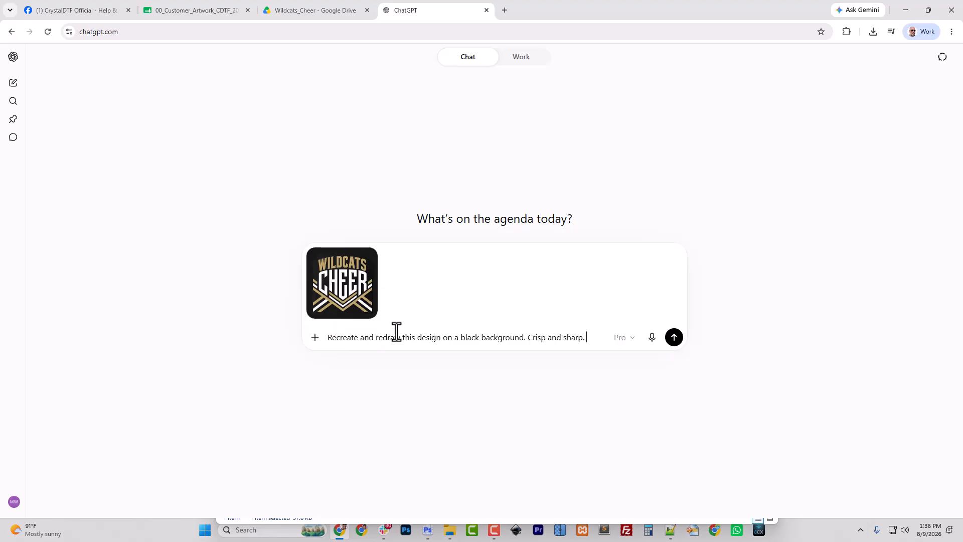
type("anced and symettrical")
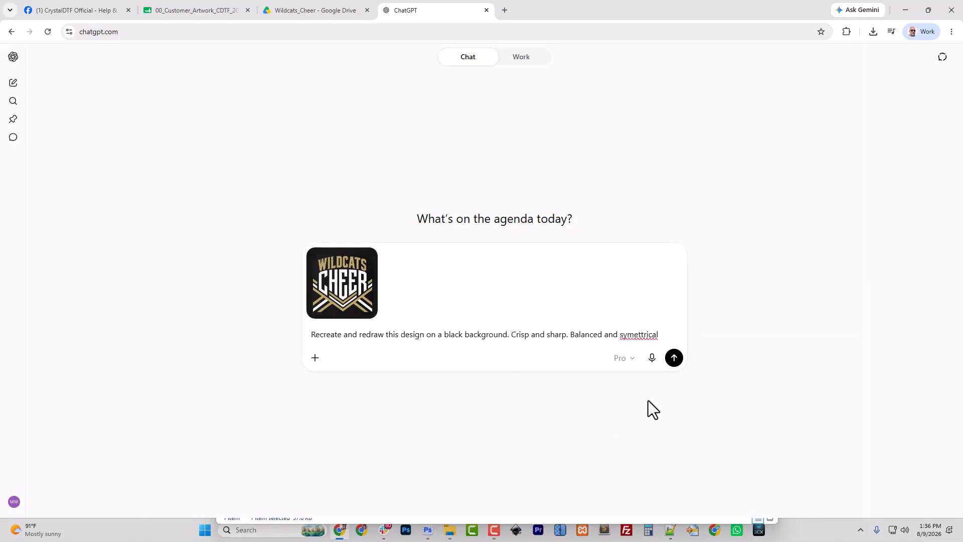
right_click(640, 335)
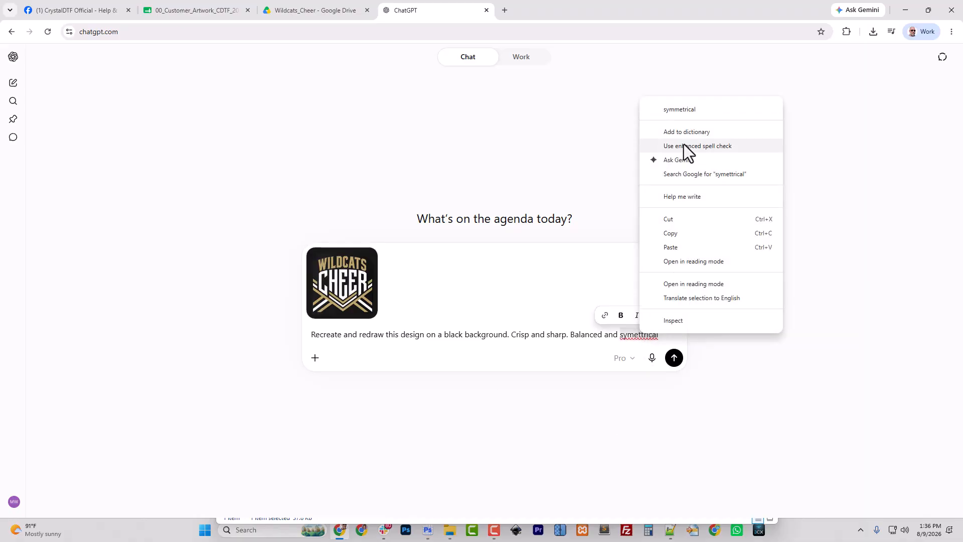
left_click(688, 113)
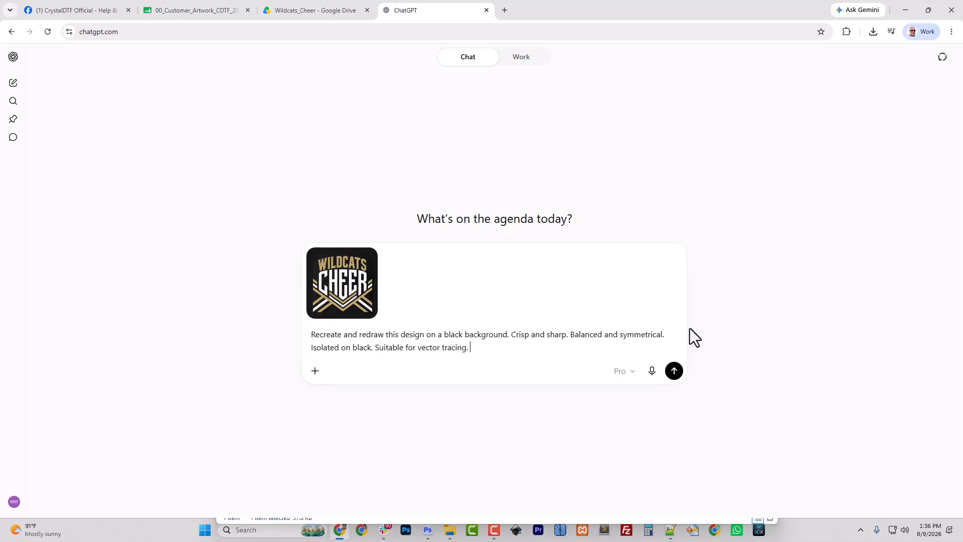
Add the Create image option to the Wildcats Cheer prompt and send it
left_click(314, 370)
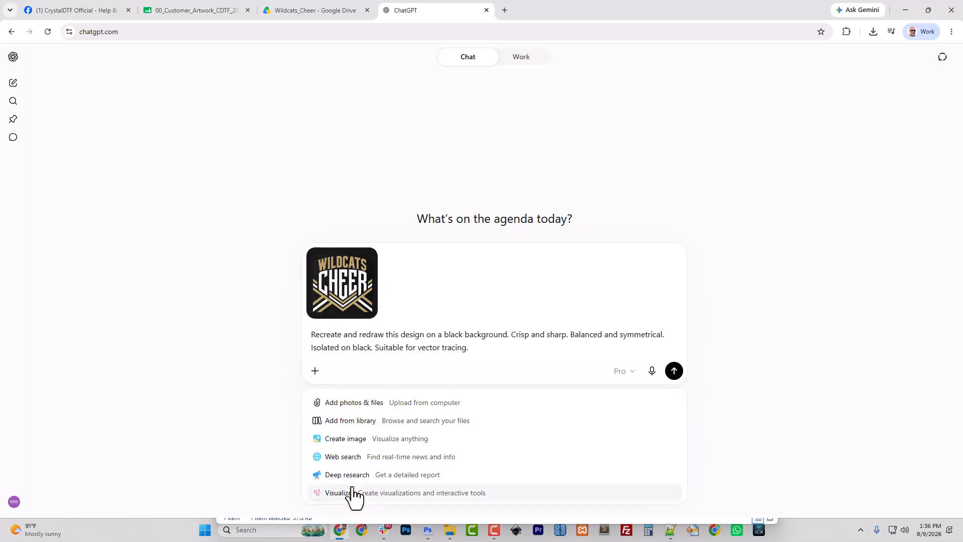
left_click(365, 438)
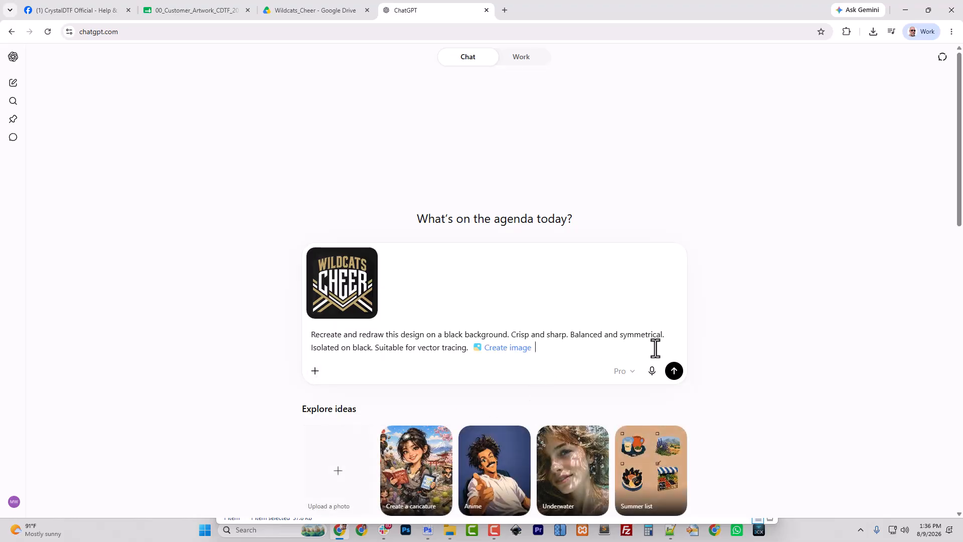
left_click(675, 372)
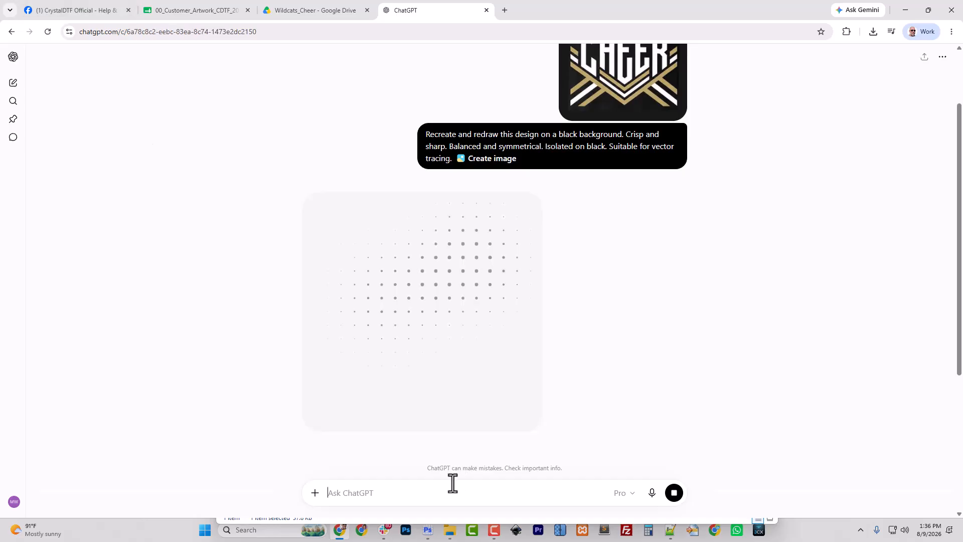
Switch to Photoshop, copy a rectangular selection around the bow and vertical name, and return to ChatGPT in Chrome
left_click_drag(190, 541, 232, 69)
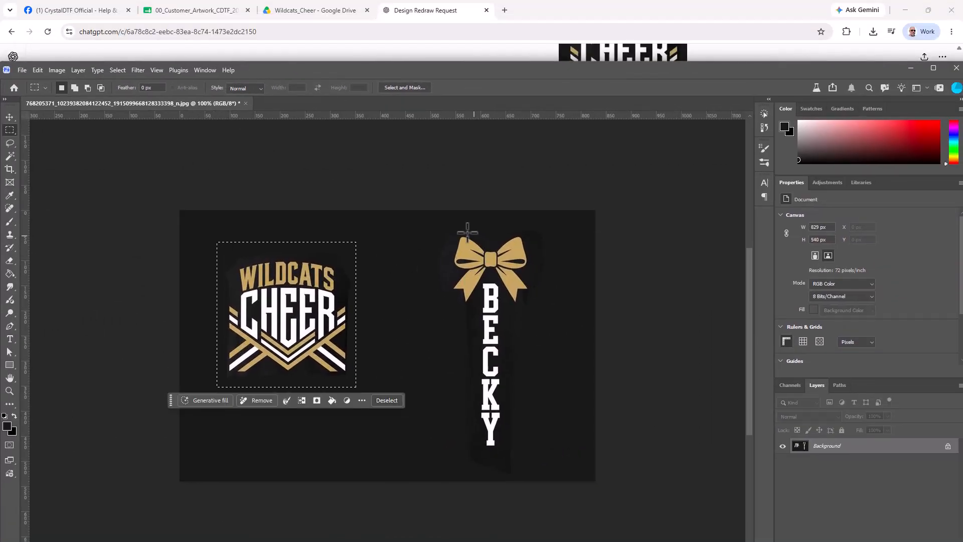
left_click_drag(432, 225, 545, 460)
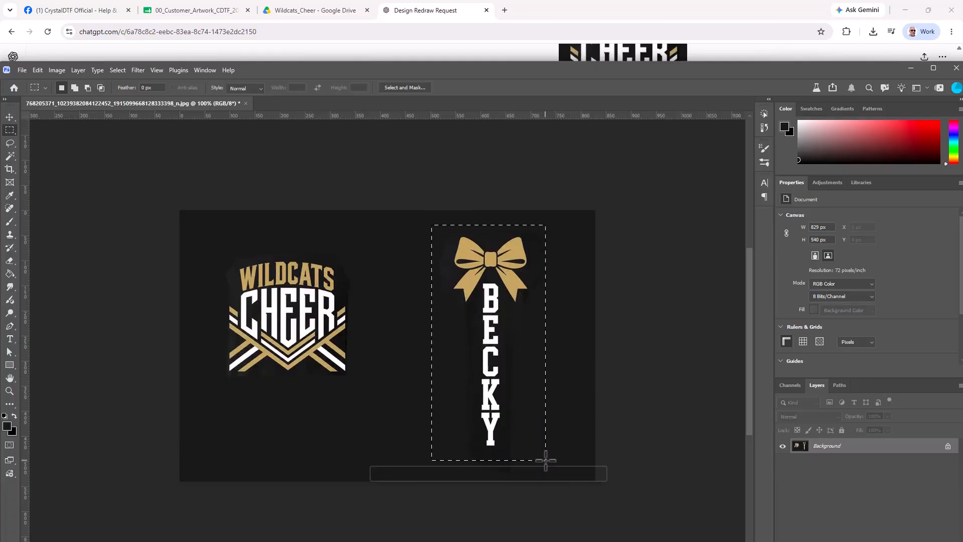
left_click(396, 8)
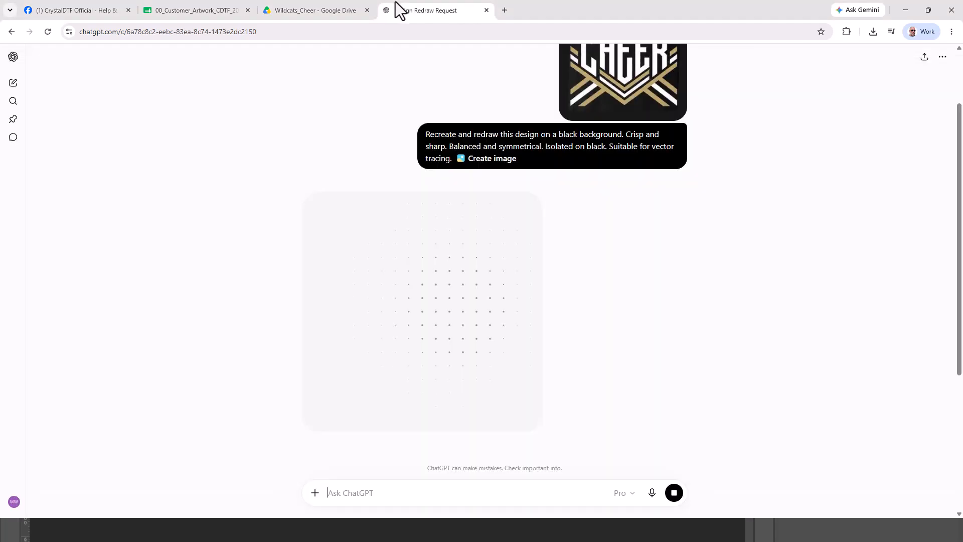
Duplicate the ChatGPT tab, start a new chat in it and paste the copied bow and name artwork
right_click(425, 12)
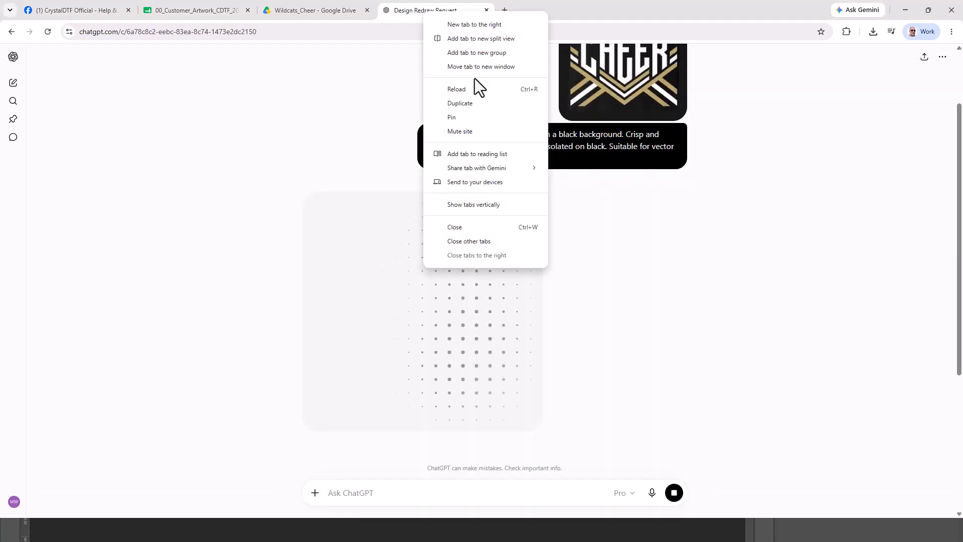
left_click(480, 103)
left_click(13, 82)
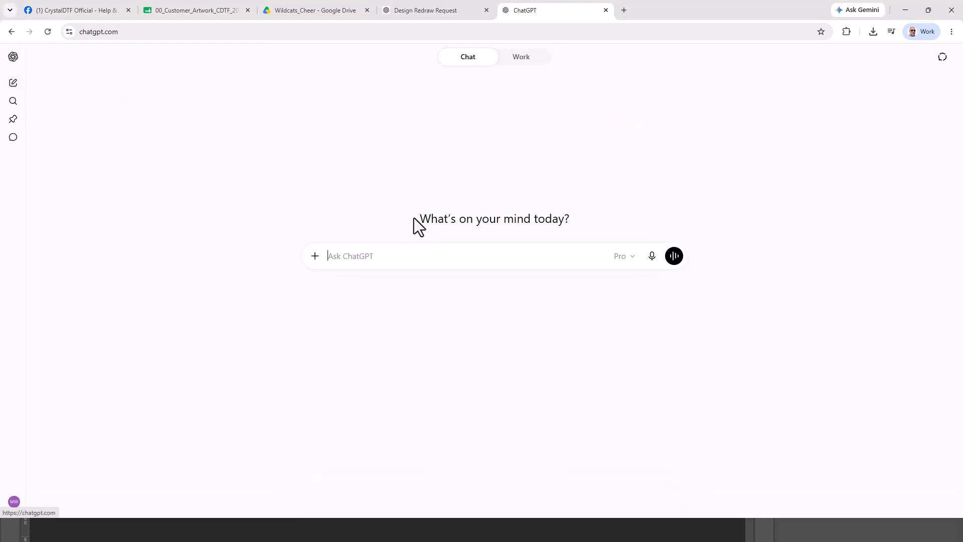
key("ctrl+v")
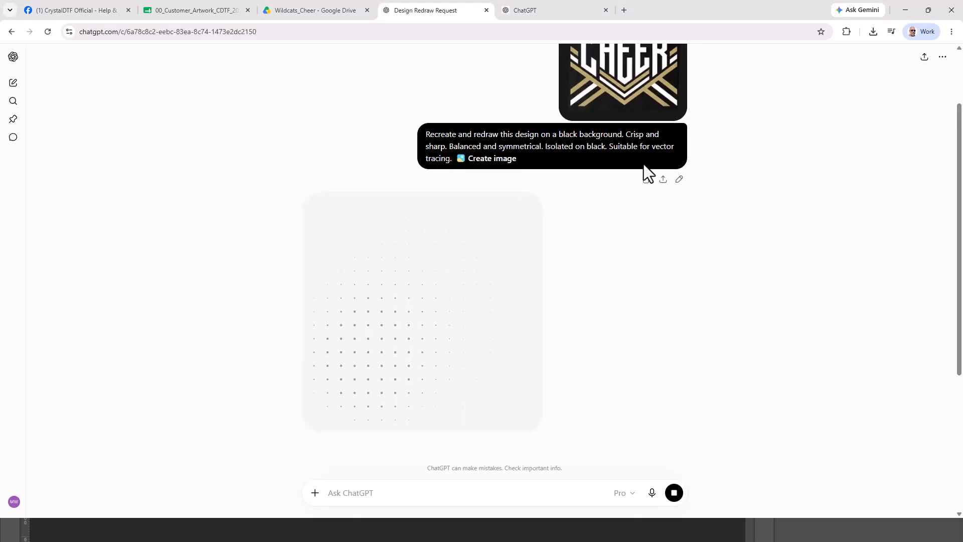
Reuse the redraw prompt from the Design Redraw Request chat for the bow and name artwork, add Create image and send it
left_click(645, 179)
left_click(534, 10)
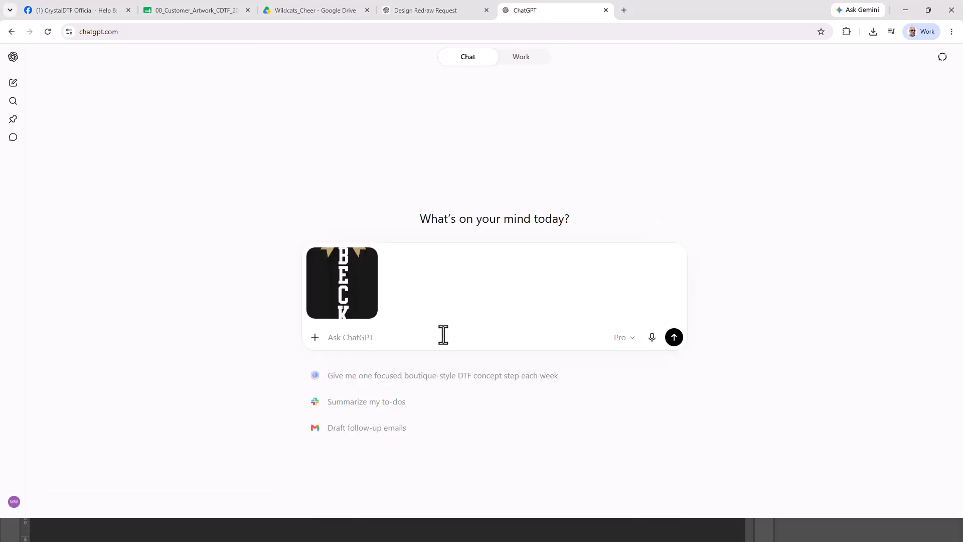
key("ctrl+v")
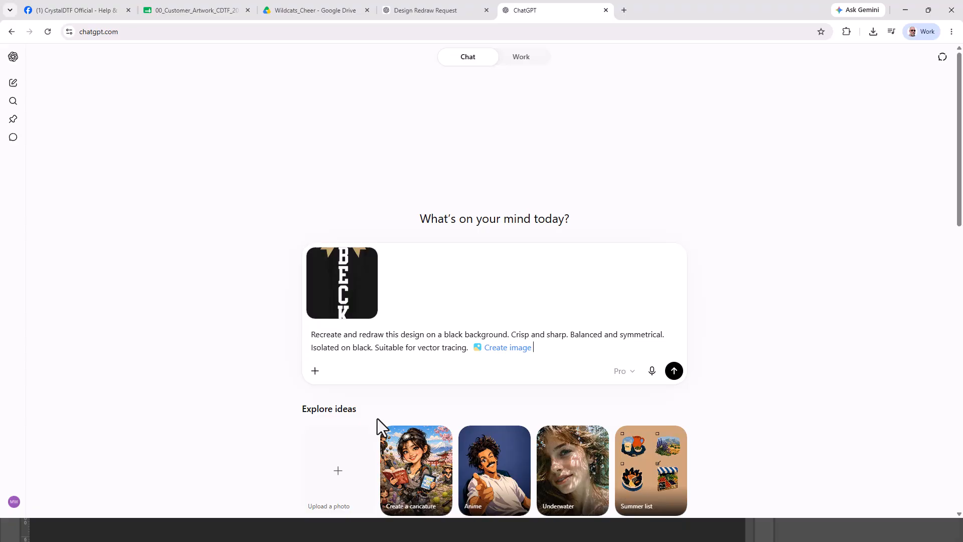
left_click(315, 371)
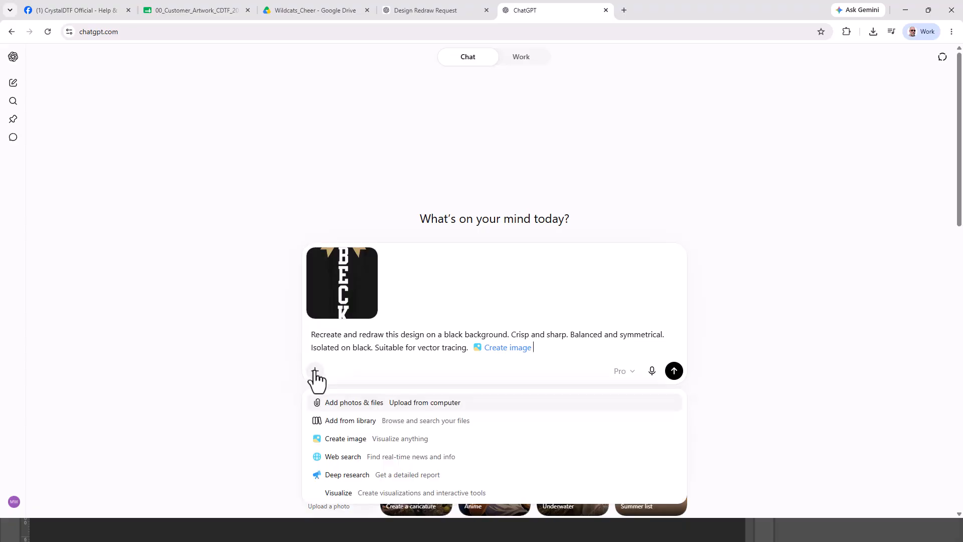
left_click(351, 441)
left_click(674, 371)
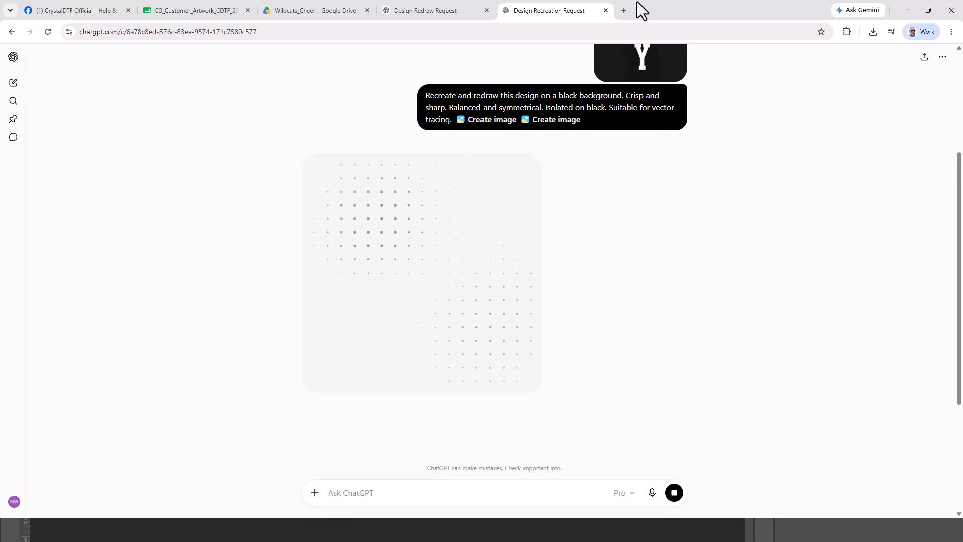
Open inkscape.org in a new tab and go to the 64-bit Windows download page for Inkscape 1.4.4
left_click(622, 11)
type("ink")
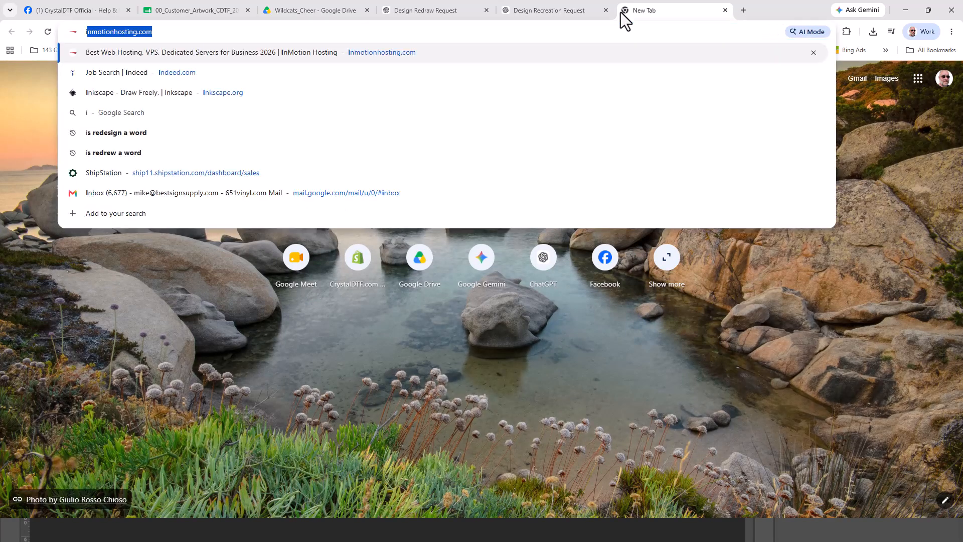
type("scape.org")
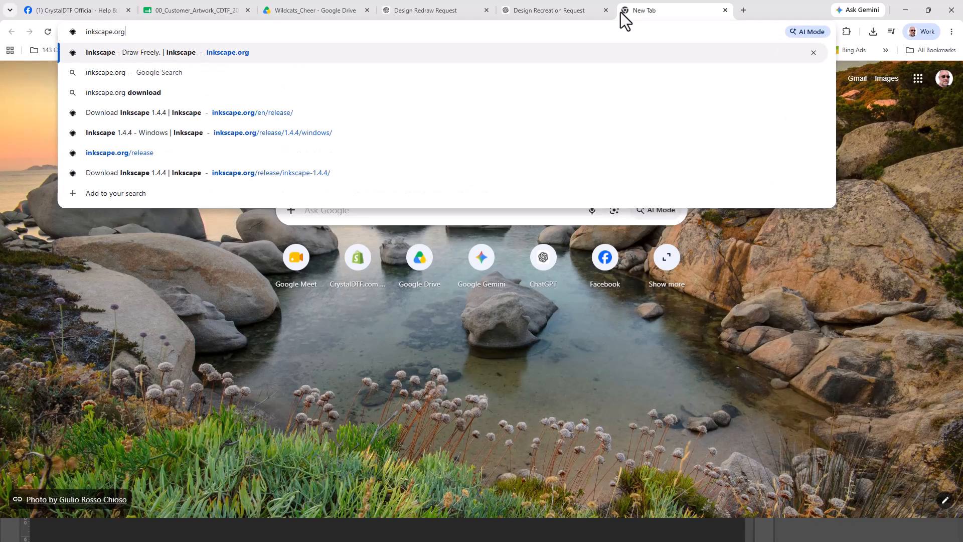
key("Return")
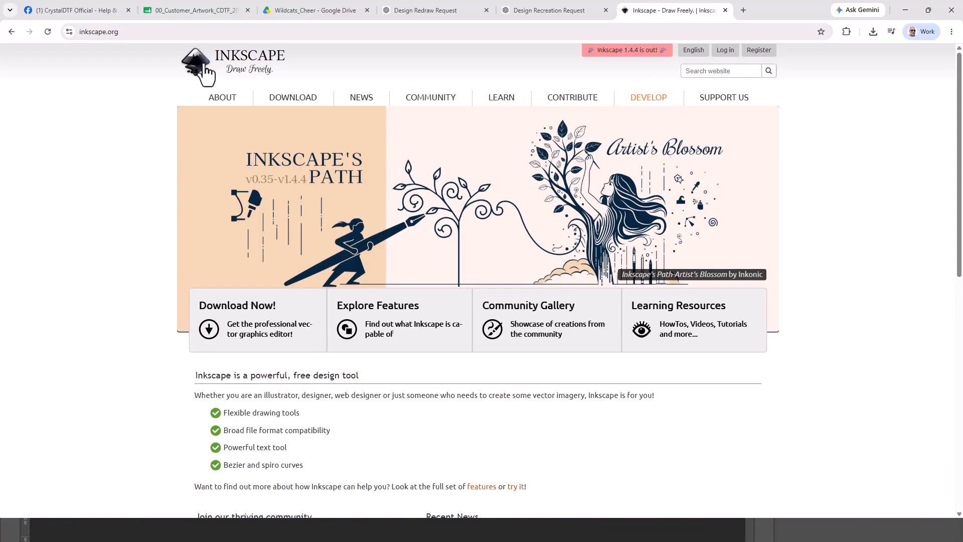
left_click(290, 120)
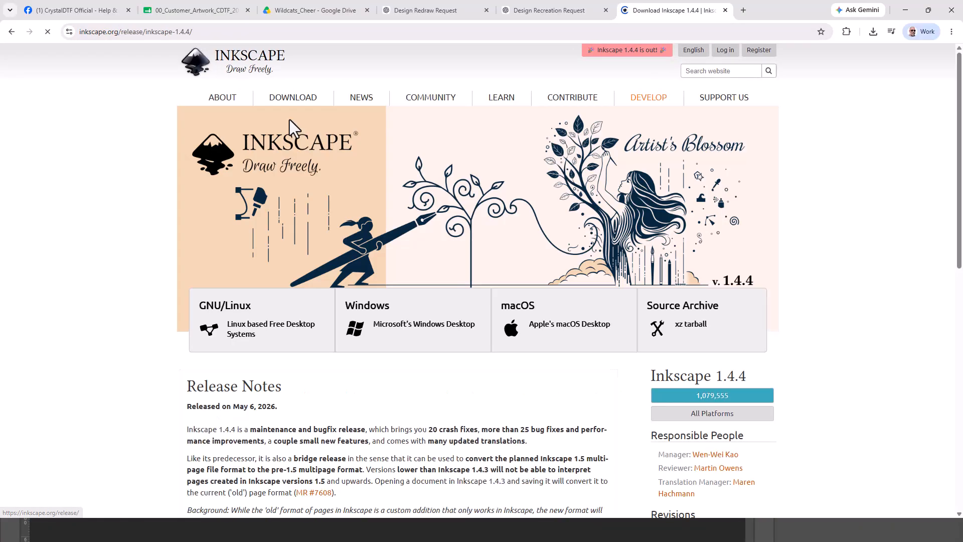
left_click(398, 317)
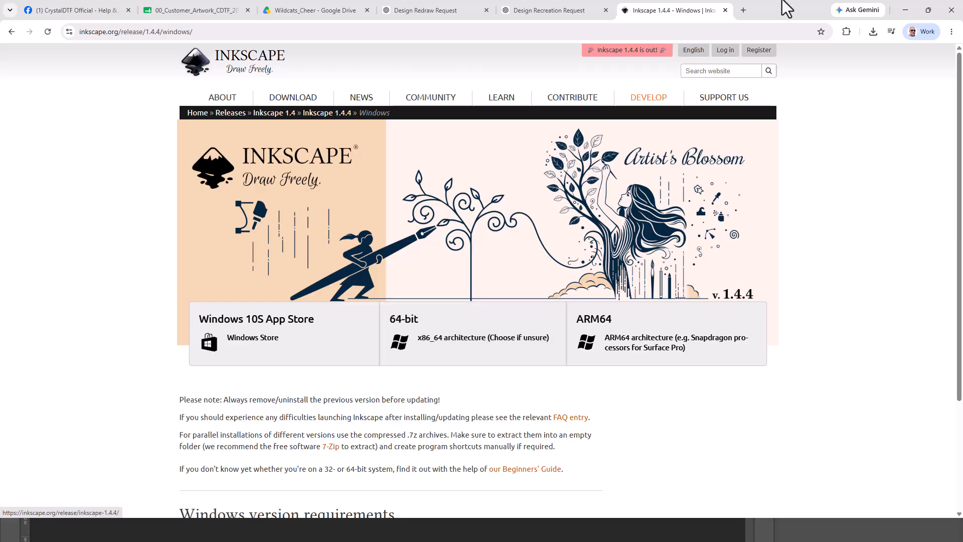
left_click(466, 351)
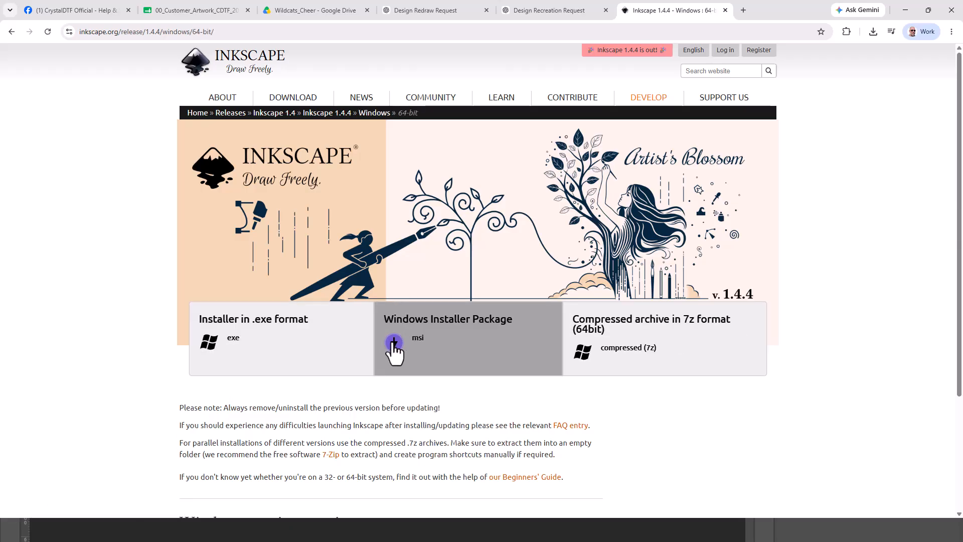
Download the Windows Installer Package (msi) of 64-bit Inkscape 1.4.4 and check it in the browser's recent downloads
left_click(394, 341)
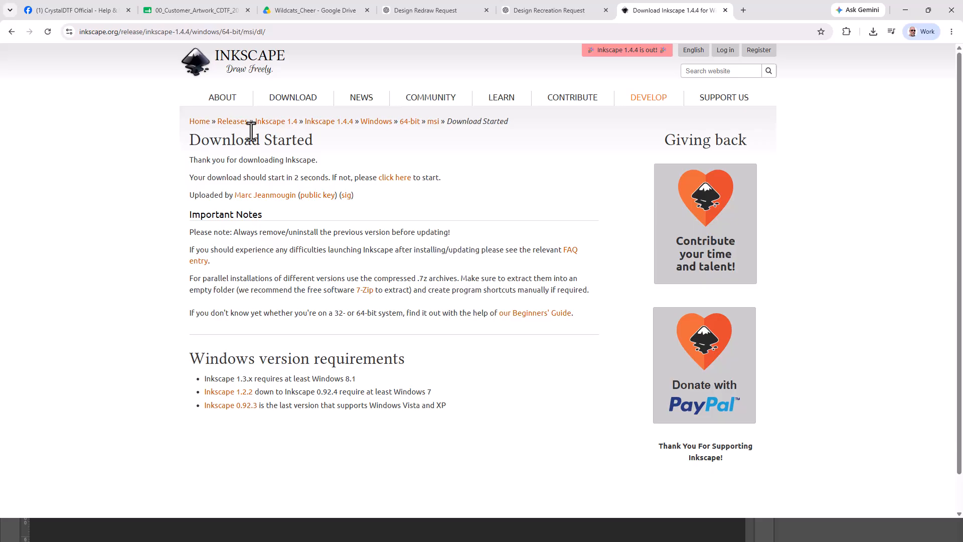
left_click(874, 34)
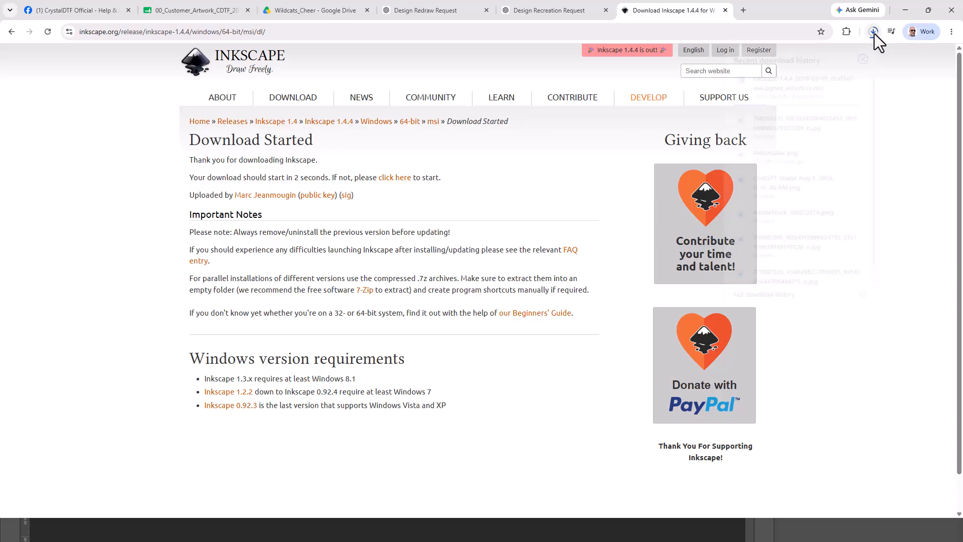
left_click(420, 497)
Minimize Chrome and Photoshop, go to the Downloads folder in File Explorer and select the Inkscape 1.4.4 installer file
left_click(905, 10)
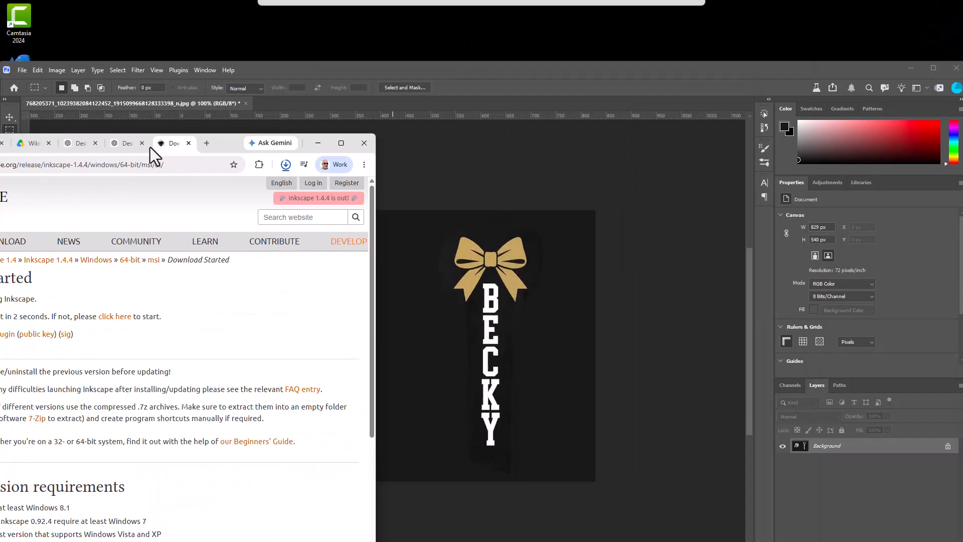
left_click(910, 68)
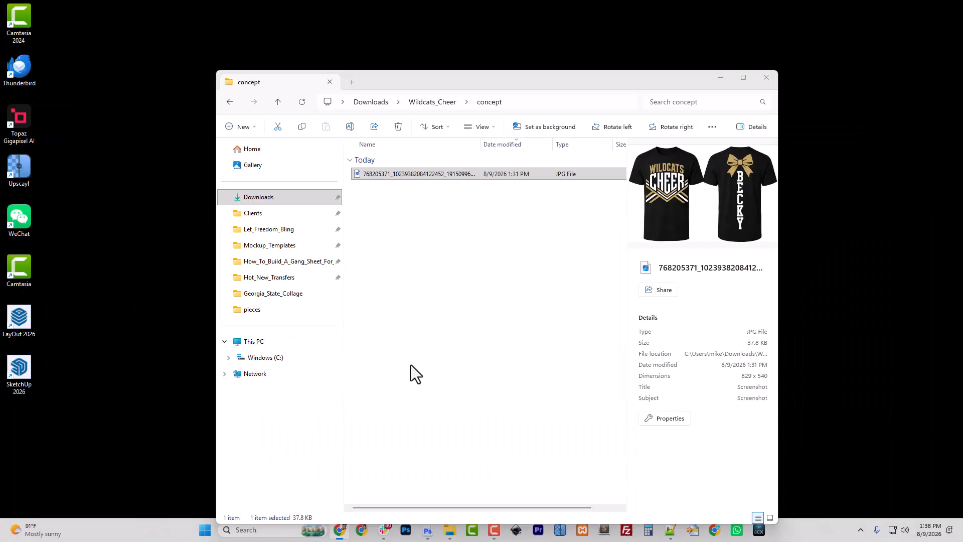
left_click(258, 198)
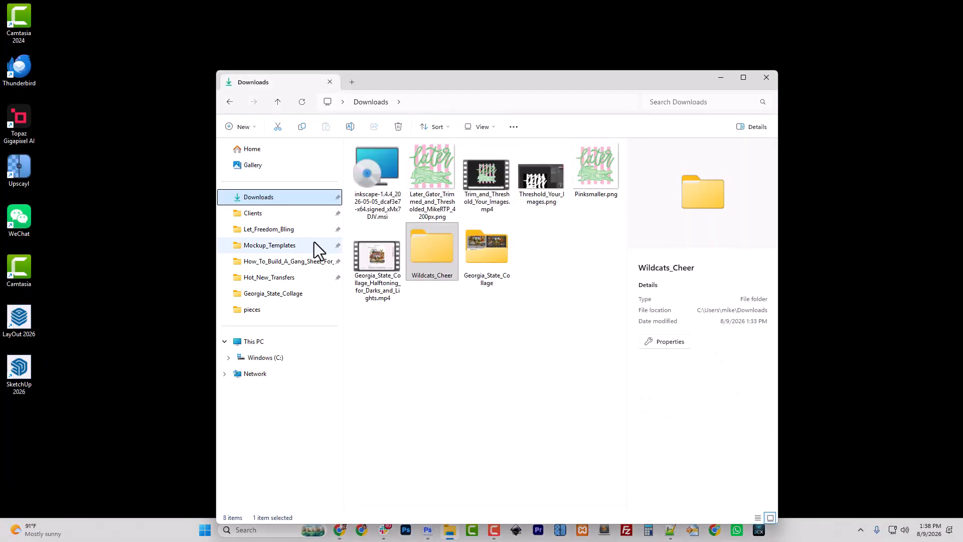
left_click(372, 197)
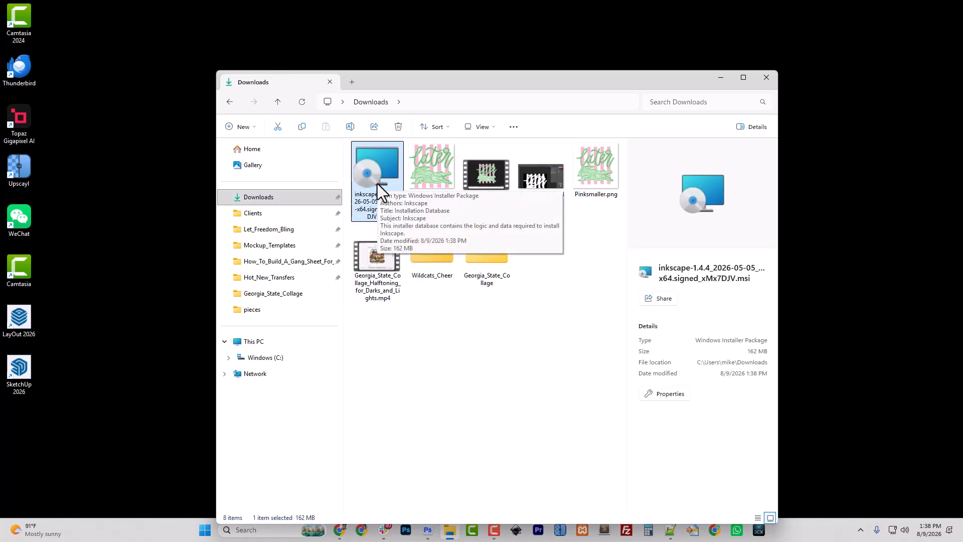
Open Inkscape, widen the canvas area by narrowing the dialog dock, and show the Layers and Objects dialog
left_click(515, 531)
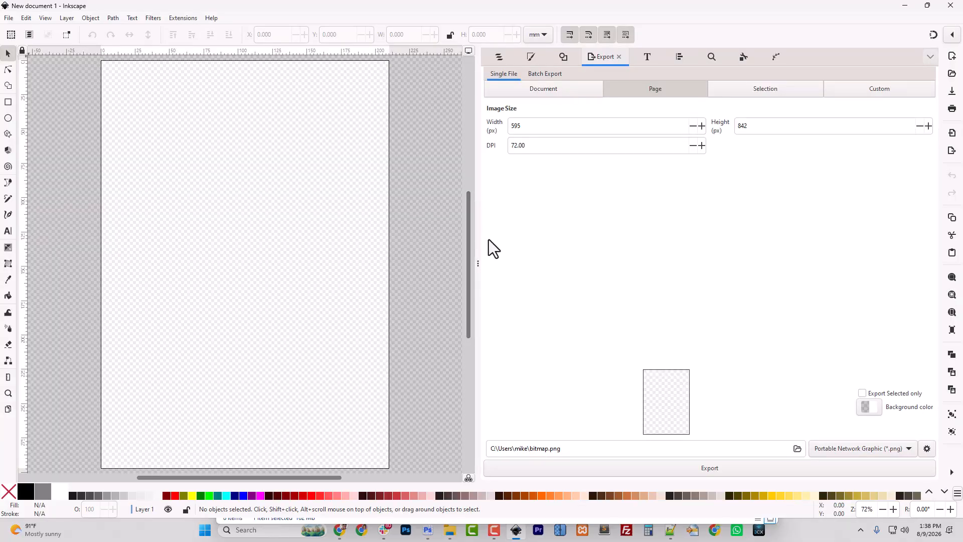
left_click_drag(480, 254, 572, 254)
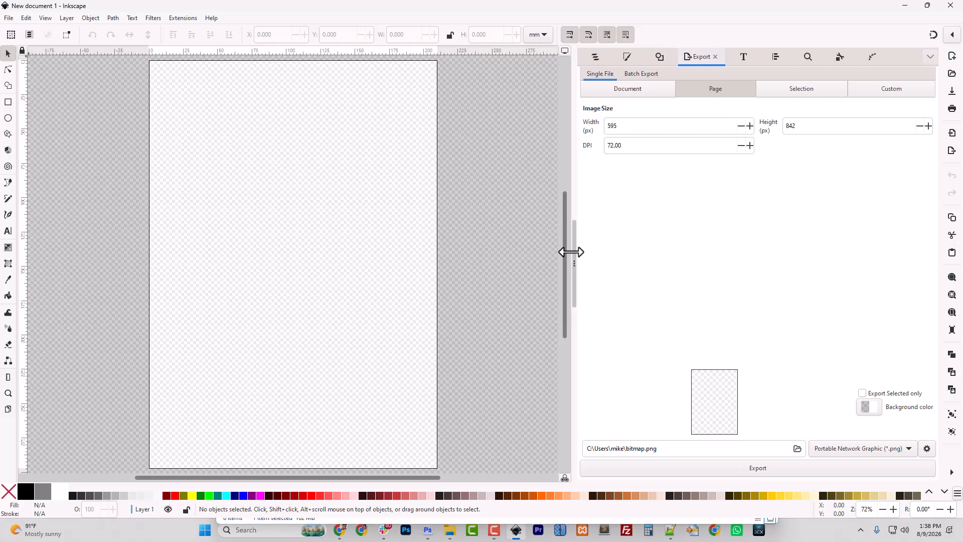
left_click(592, 57)
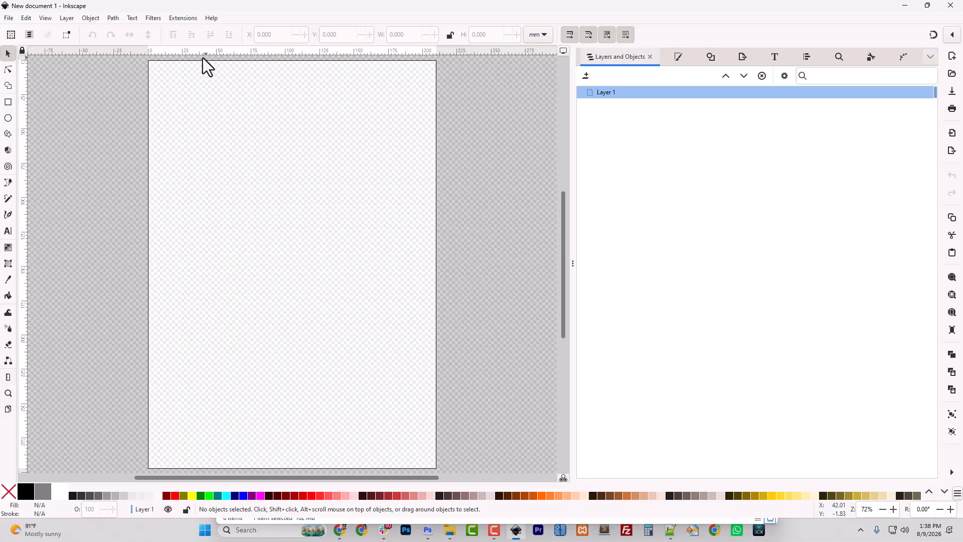
left_click(94, 19)
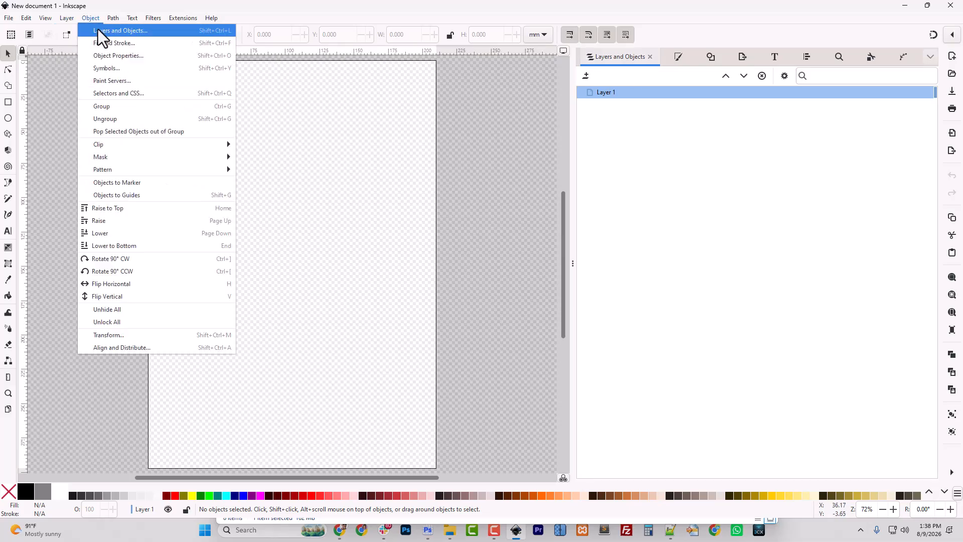
left_click(98, 30)
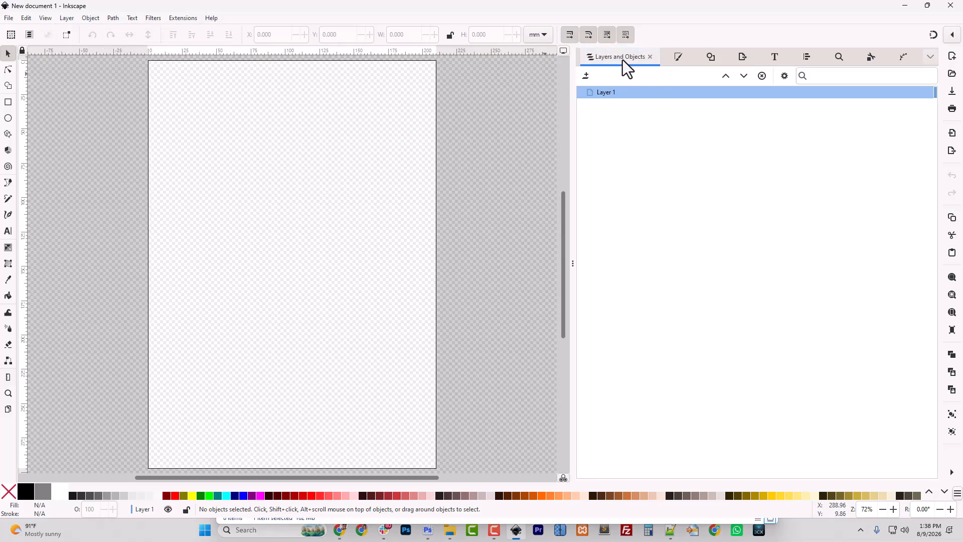
Show the Fill and Stroke dialog and look through the Path and Object commands
left_click(671, 61)
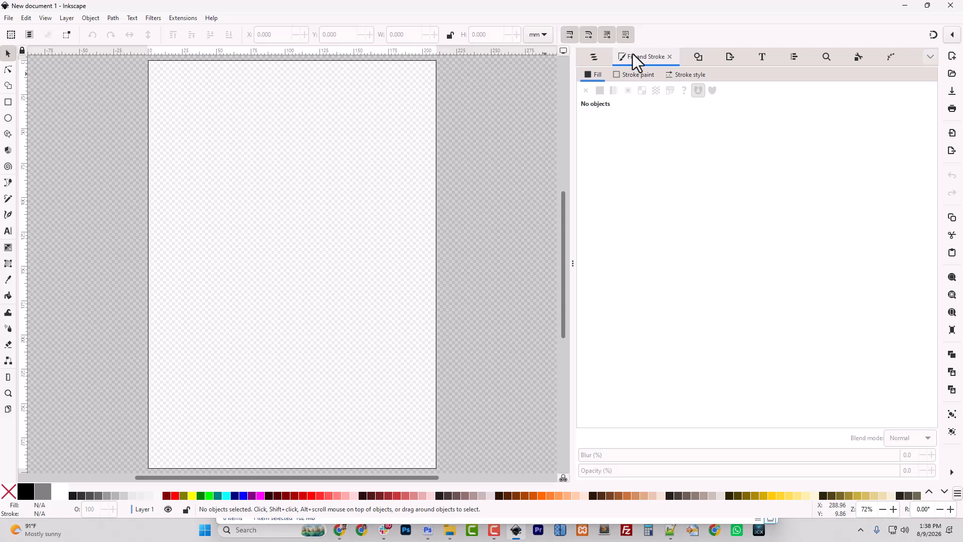
left_click(112, 19)
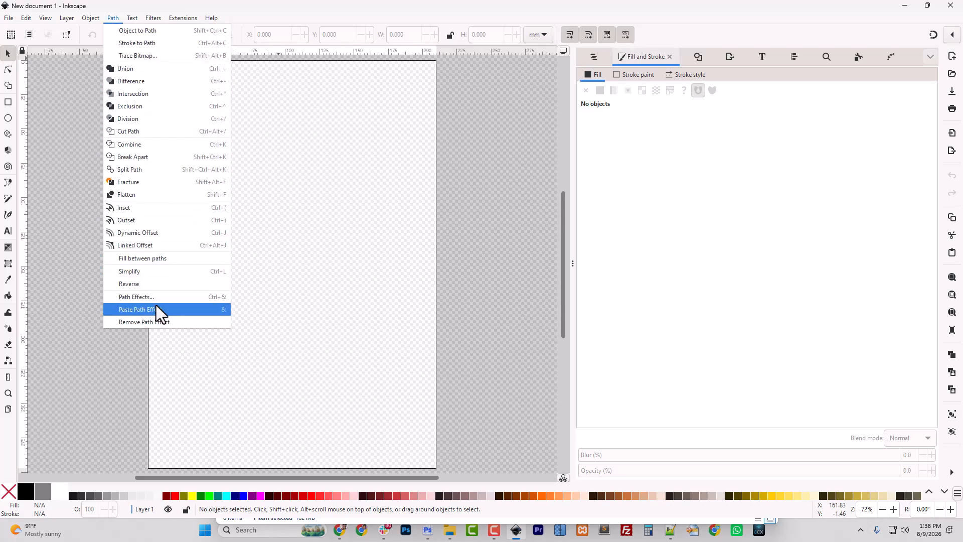
left_click(113, 18)
left_click(91, 18)
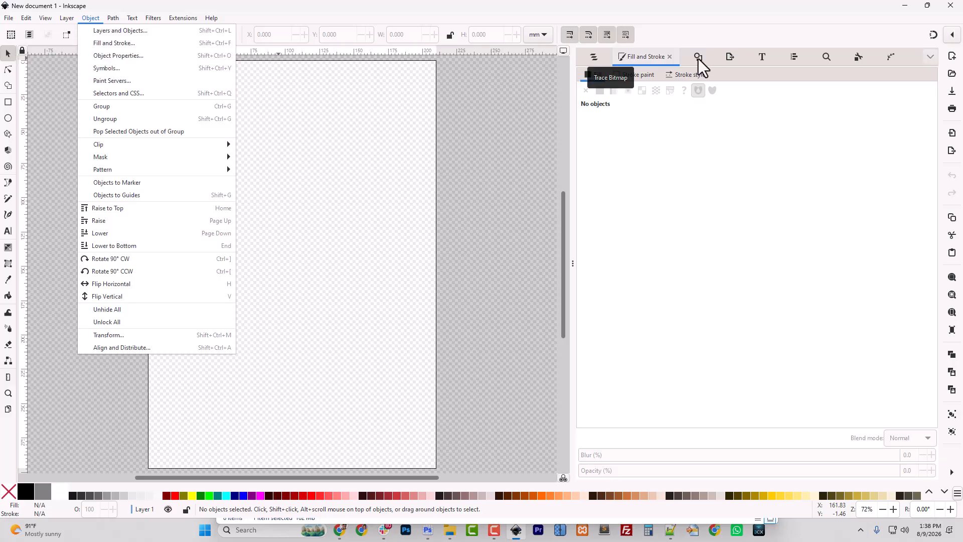
left_click(701, 98)
Bring up the Trace Bitmap dialog and find its command among the Path commands
left_click(697, 56)
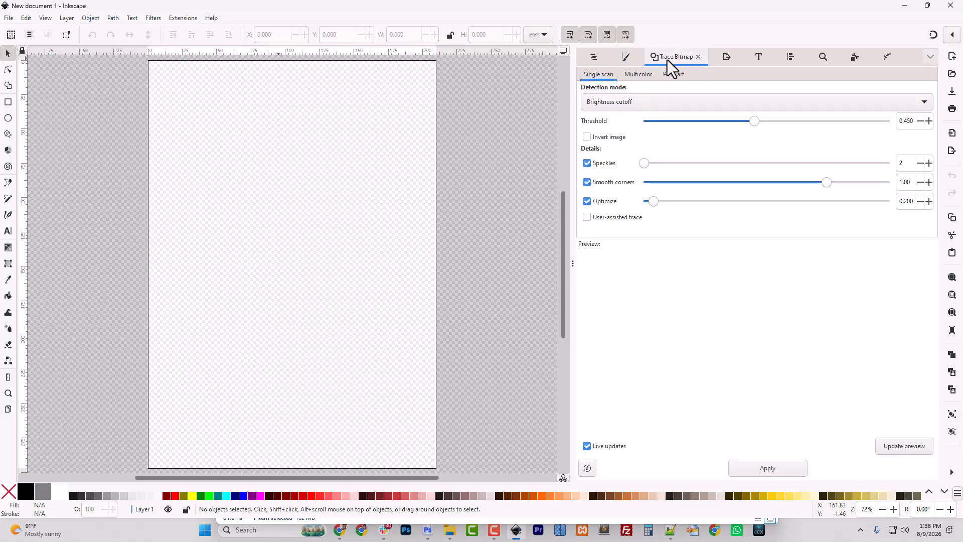
left_click(114, 20)
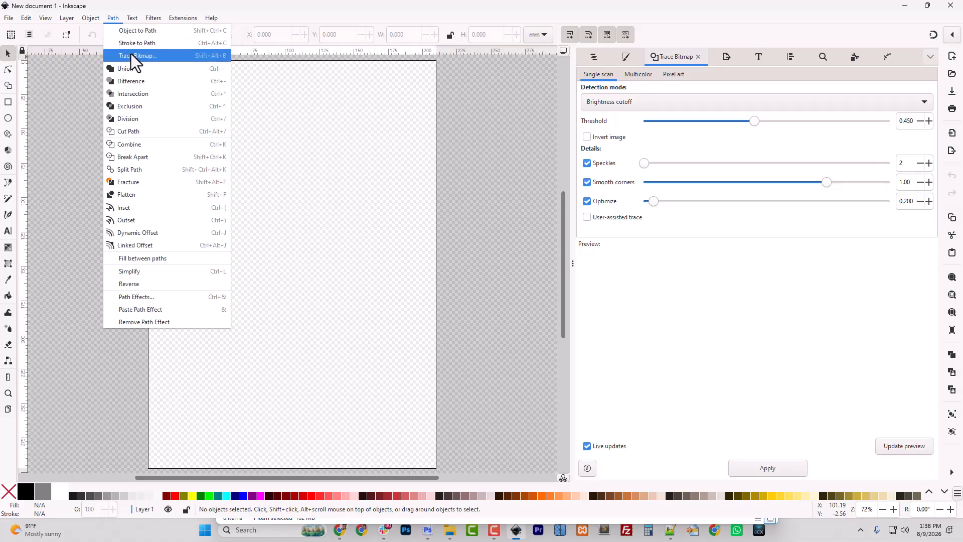
left_click(163, 55)
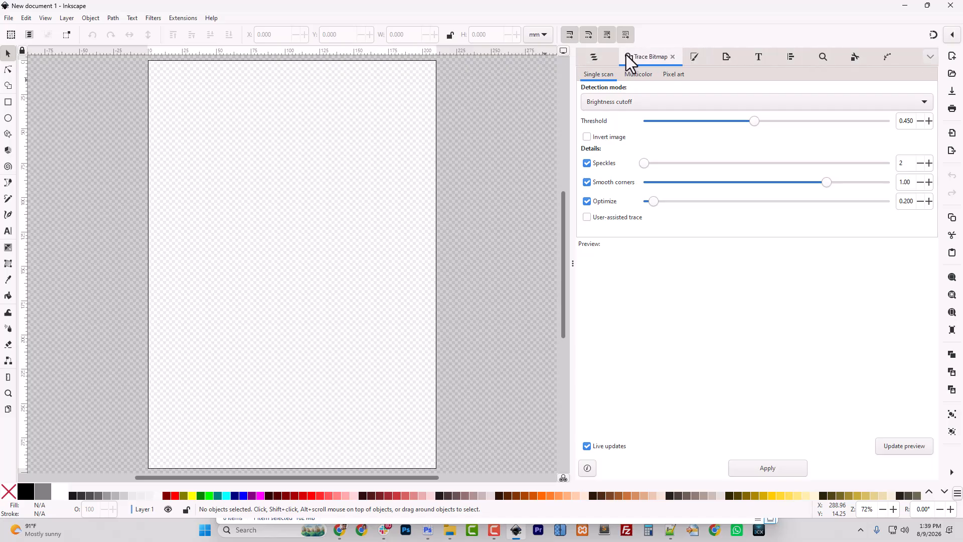
Bring up the Export dialog and find its command among the File commands
left_click(722, 57)
left_click(94, 19)
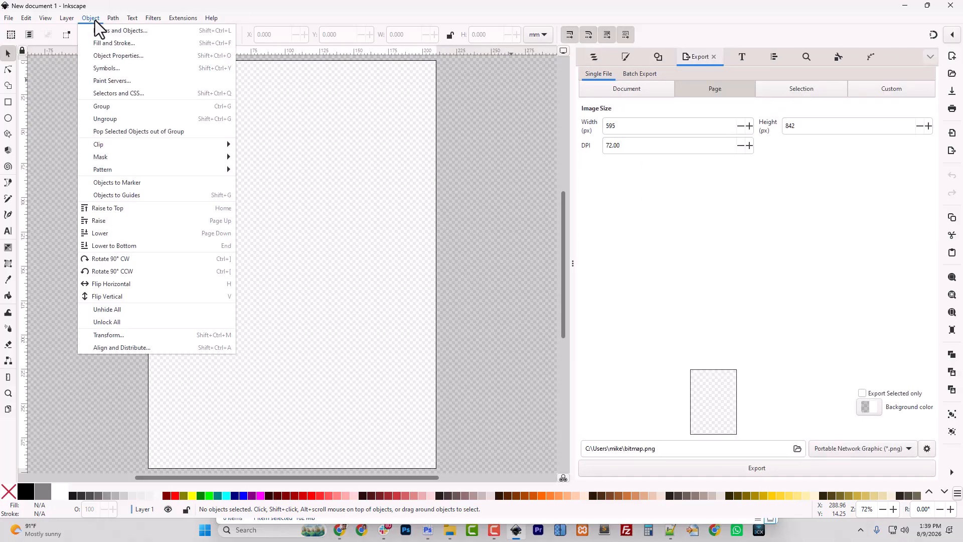
left_click(9, 18)
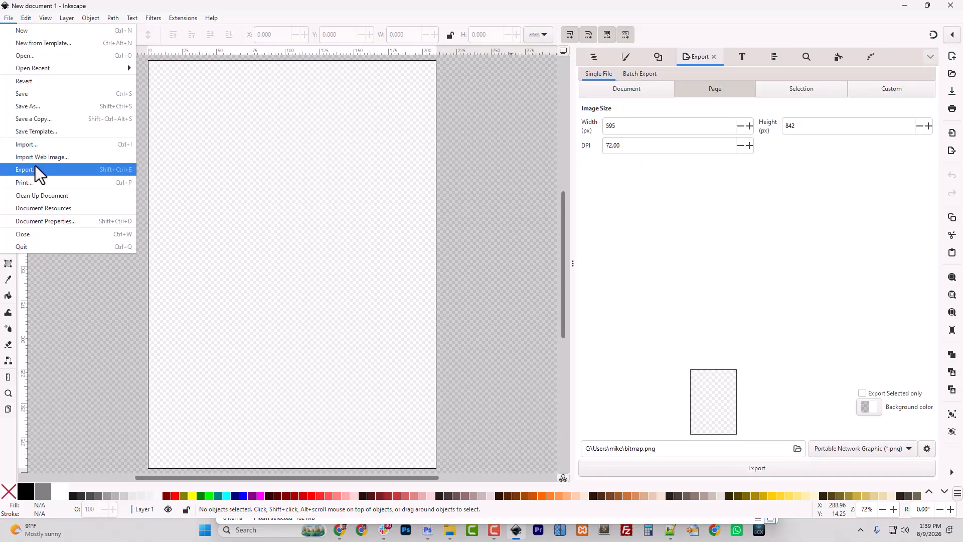
left_click(35, 166)
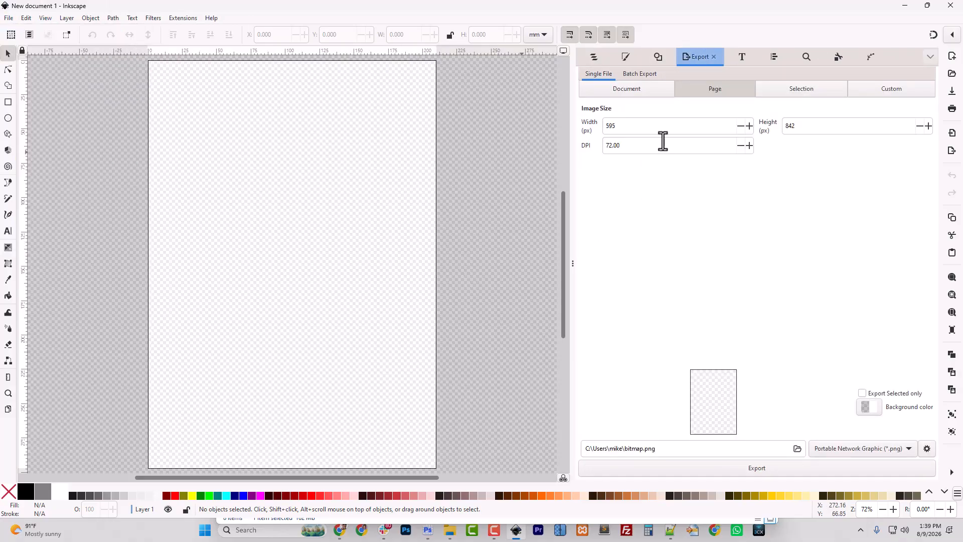
Place the Align and Distribute dialog ahead of Text and Font in the dock and view both dialogs
left_click(763, 56)
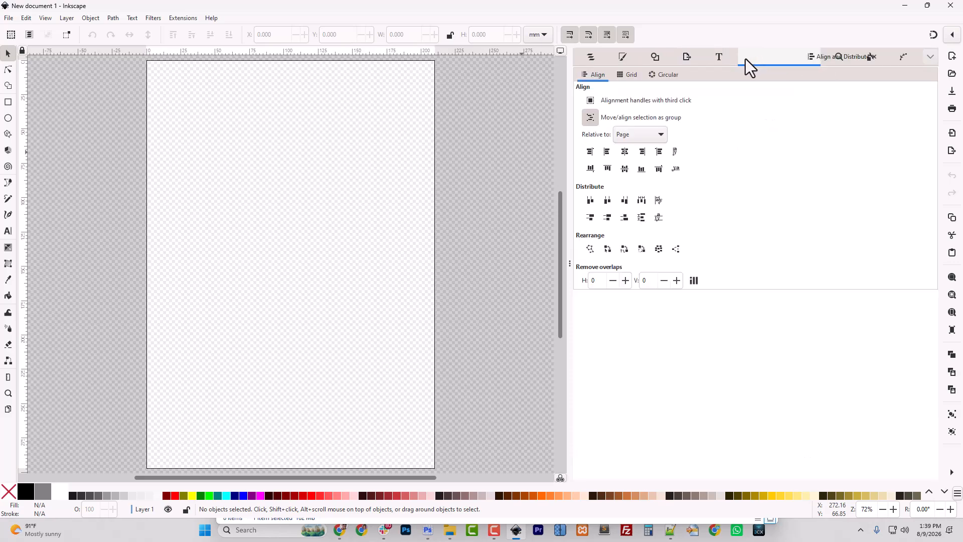
left_click(719, 55)
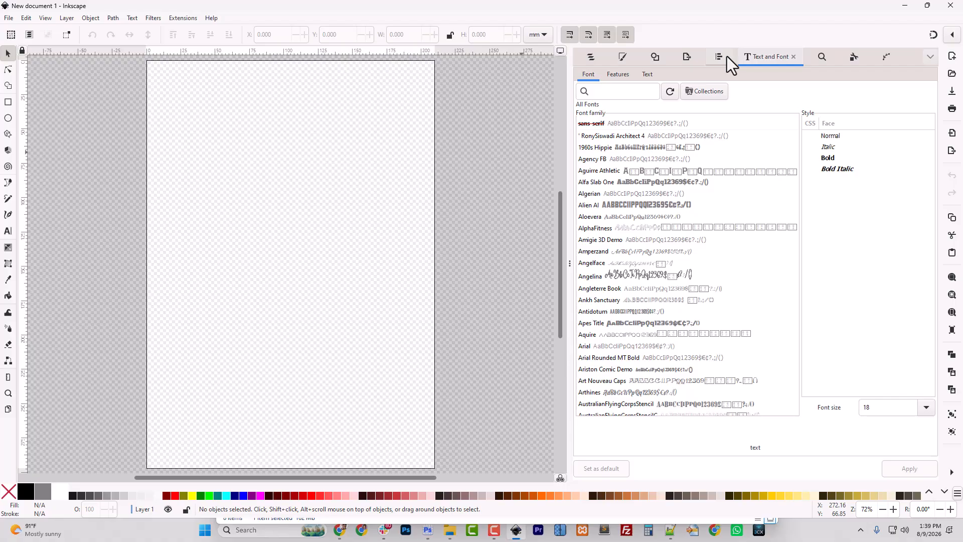
left_click(725, 57)
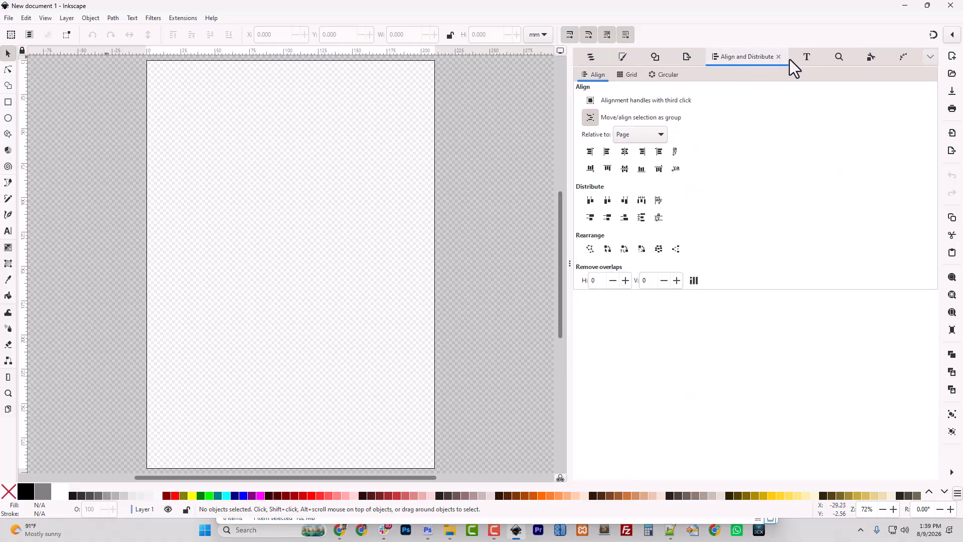
left_click(805, 55)
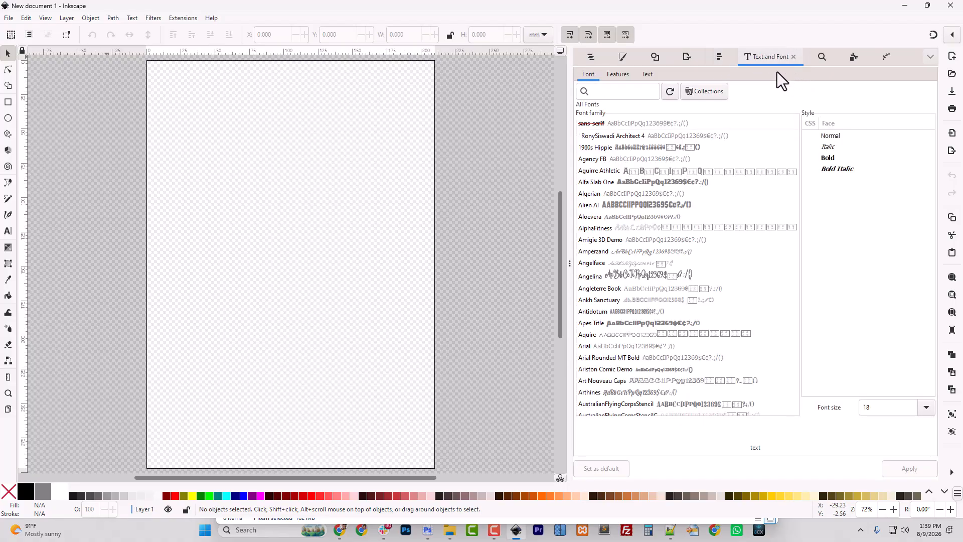
left_click(718, 58)
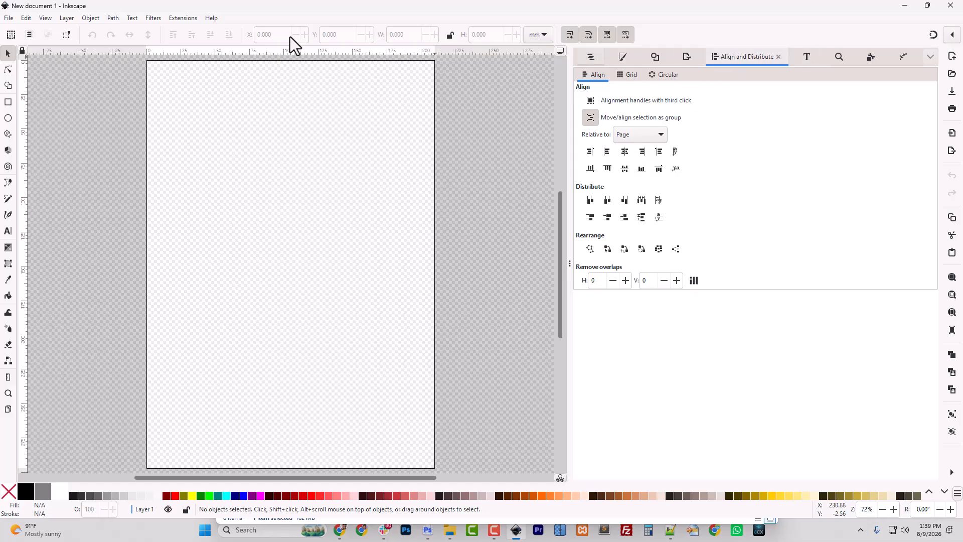
Look through the Object and Text commands for opening dialogs and return to the Layers and Objects dialog
left_click(92, 20)
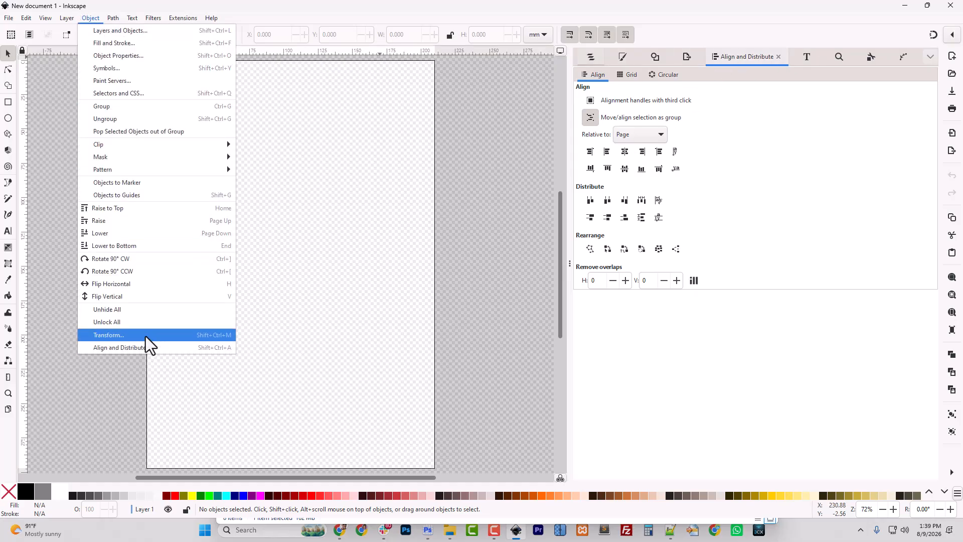
mouse_move(131, 22)
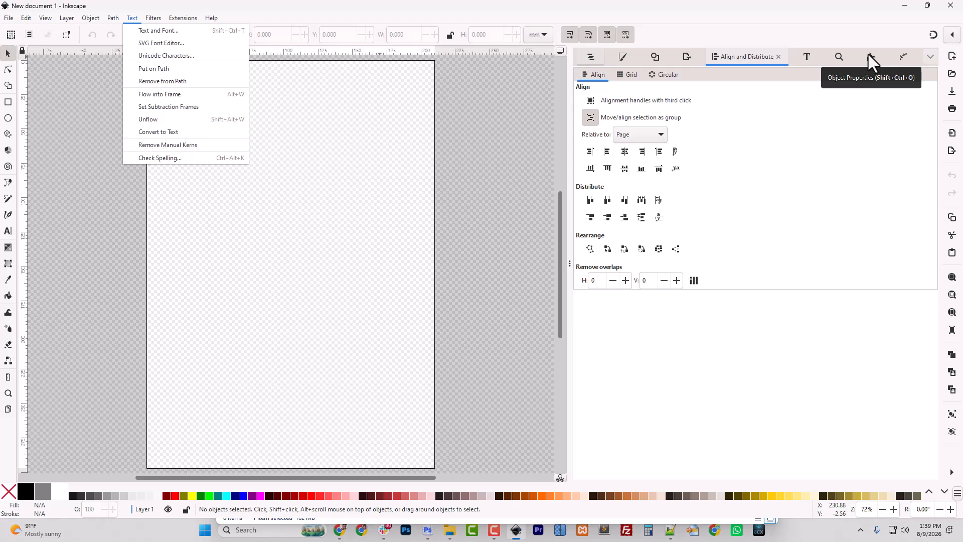
left_click(592, 74)
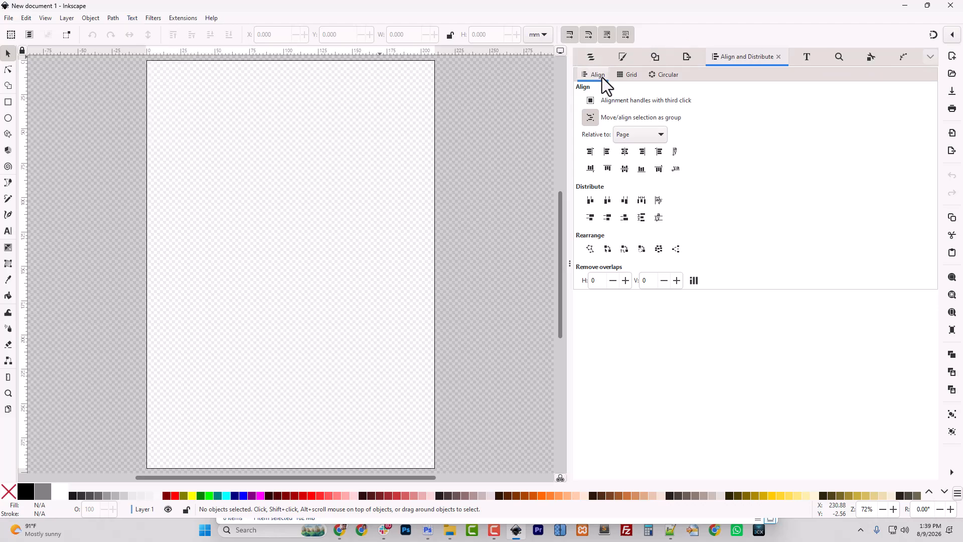
left_click(591, 57)
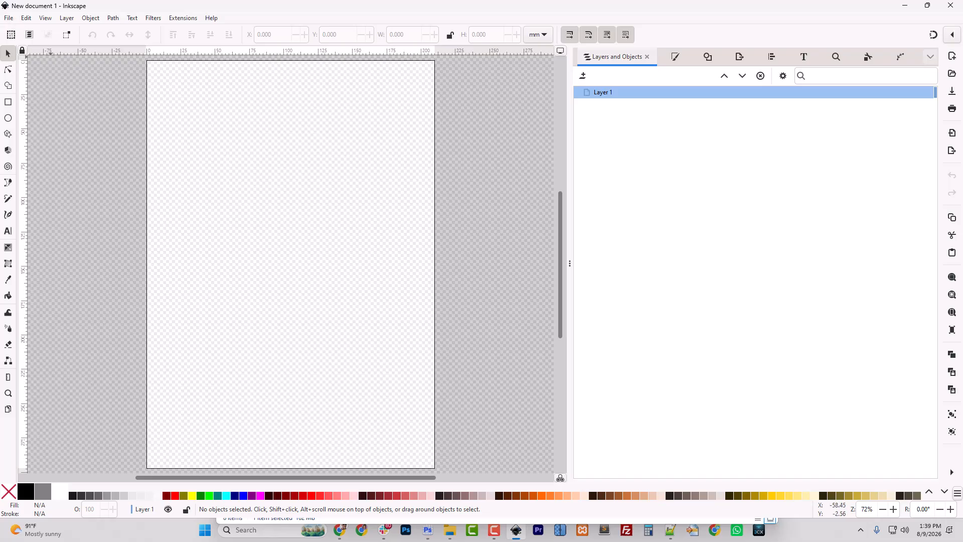
Open Document Properties for the new document and toggle the Checkerboard display off and back on
left_click(9, 19)
left_click(77, 221)
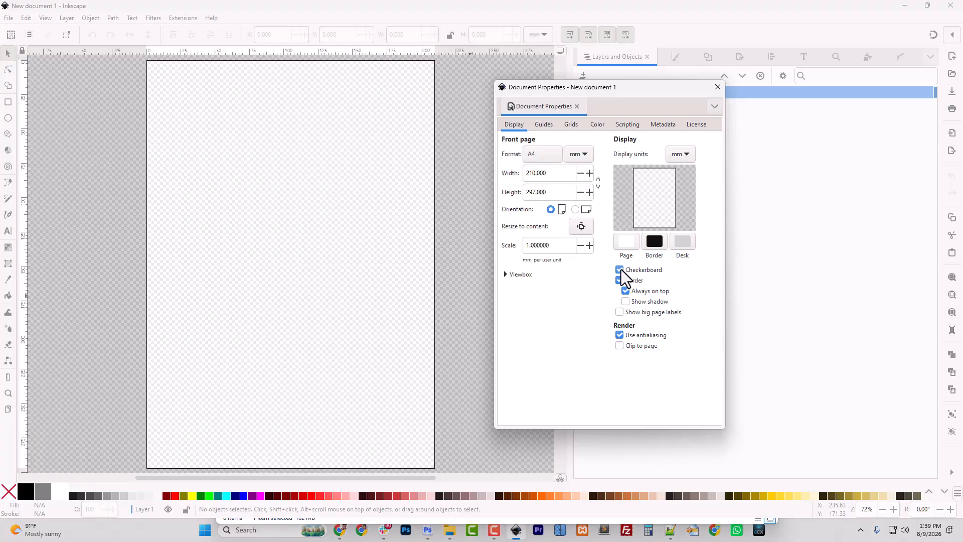
left_click(620, 269)
left_click(620, 269)
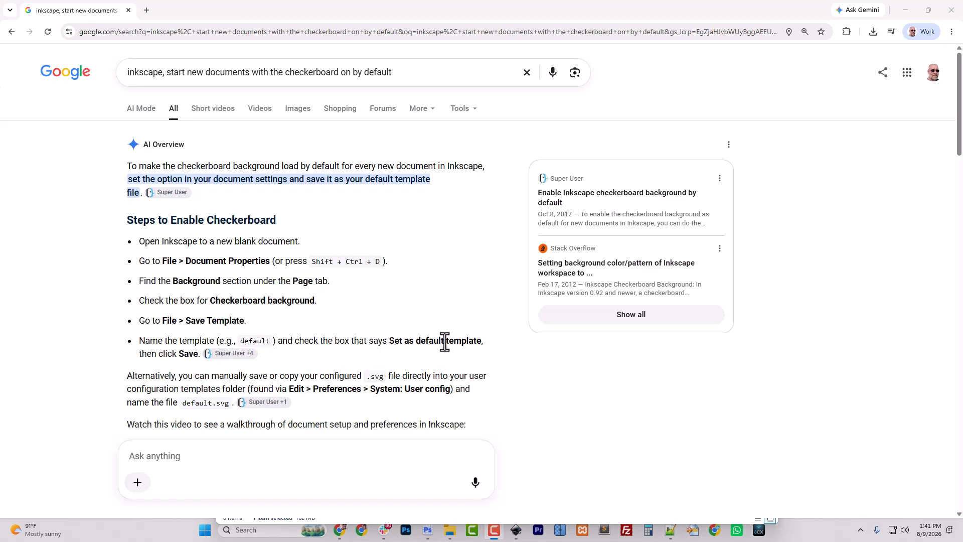
Switch to Chrome, read Google's steps for starting new Inkscape documents with the checkerboard by default, and return to Document Properties in Inkscape
key("alt+Tab")
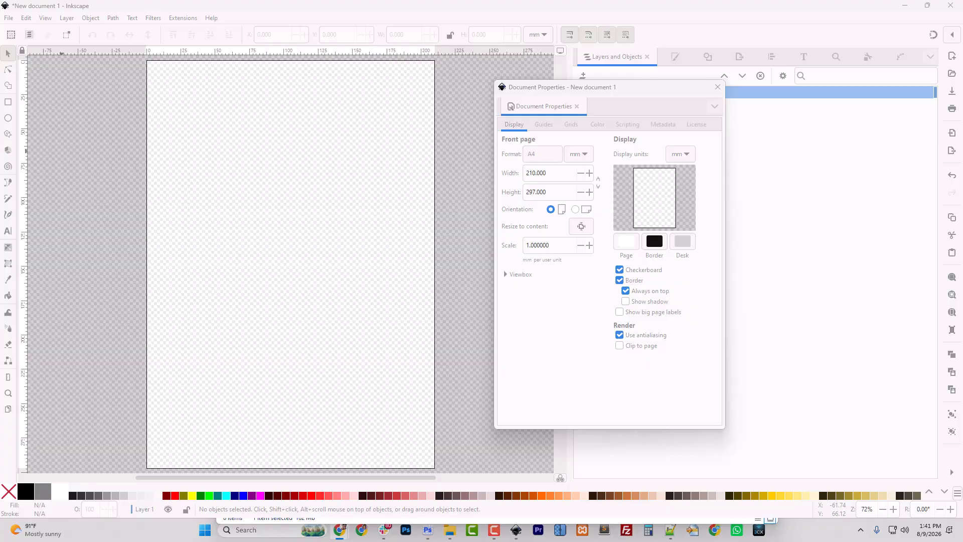
key("alt+Tab")
scroll(266, 404, "down", 2)
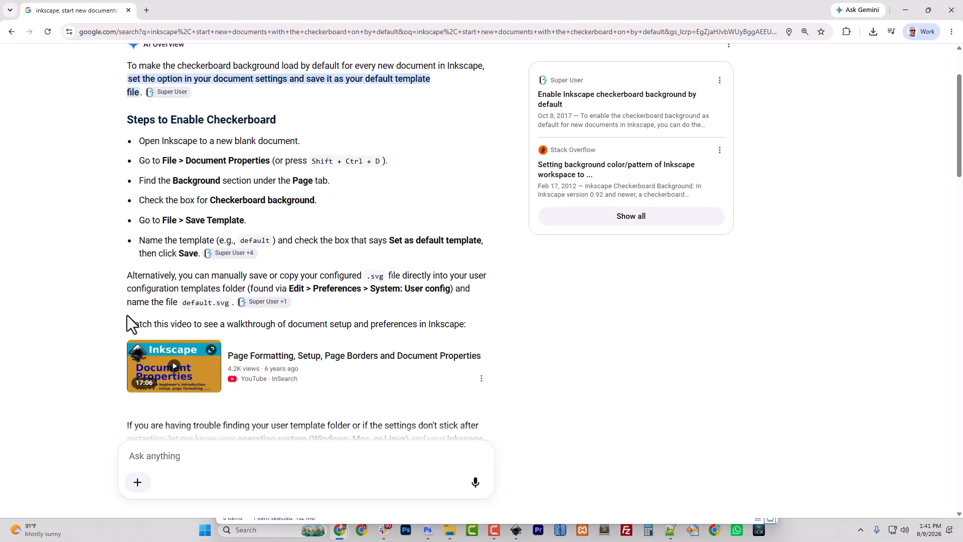
left_click_drag(620, 2, 0, 142)
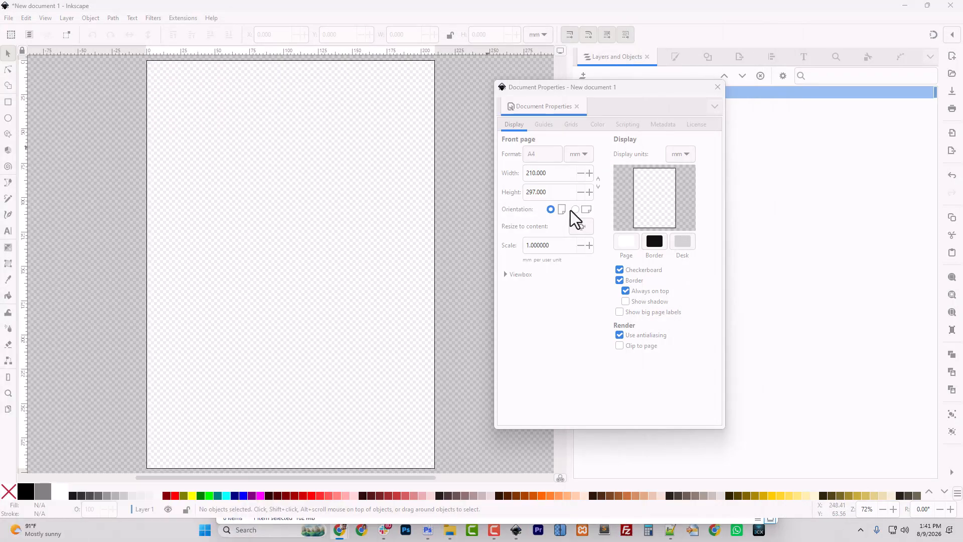
left_click(582, 322)
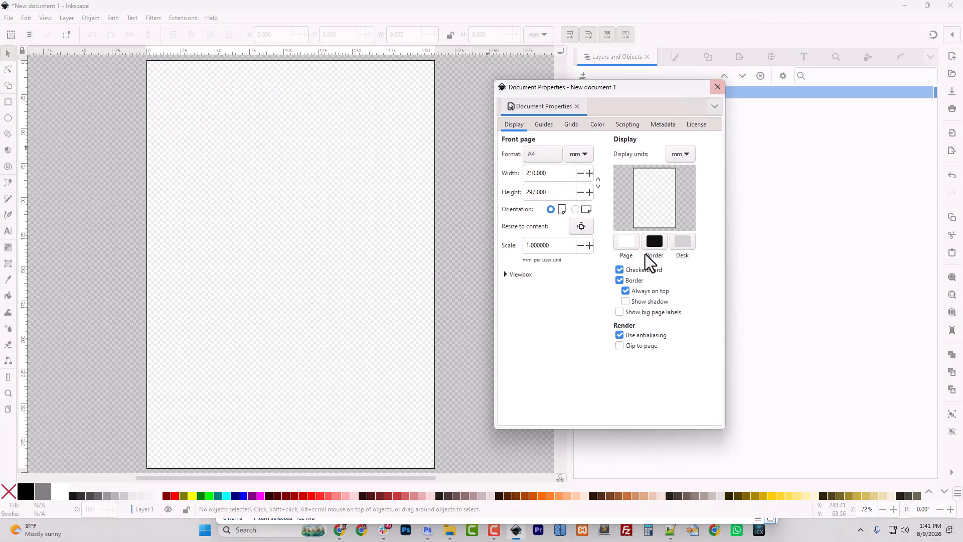
Close Document Properties and view the options for saving the document as a default template, leaving without saving
left_click(717, 87)
left_click(9, 18)
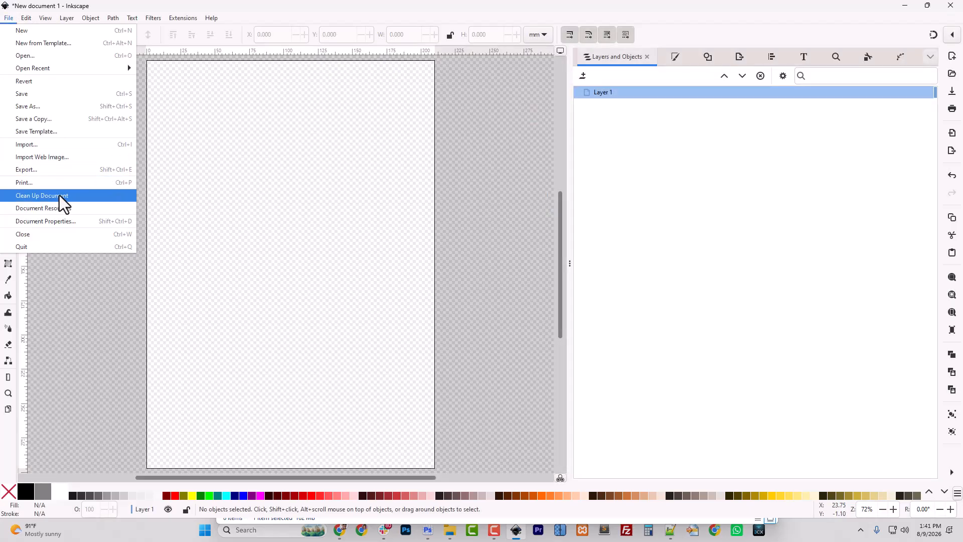
left_click(50, 132)
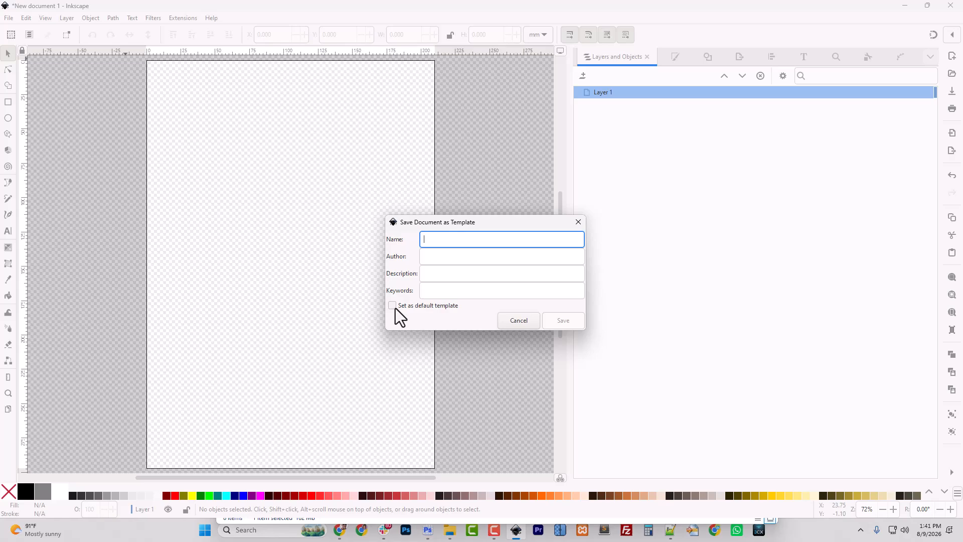
left_click(528, 323)
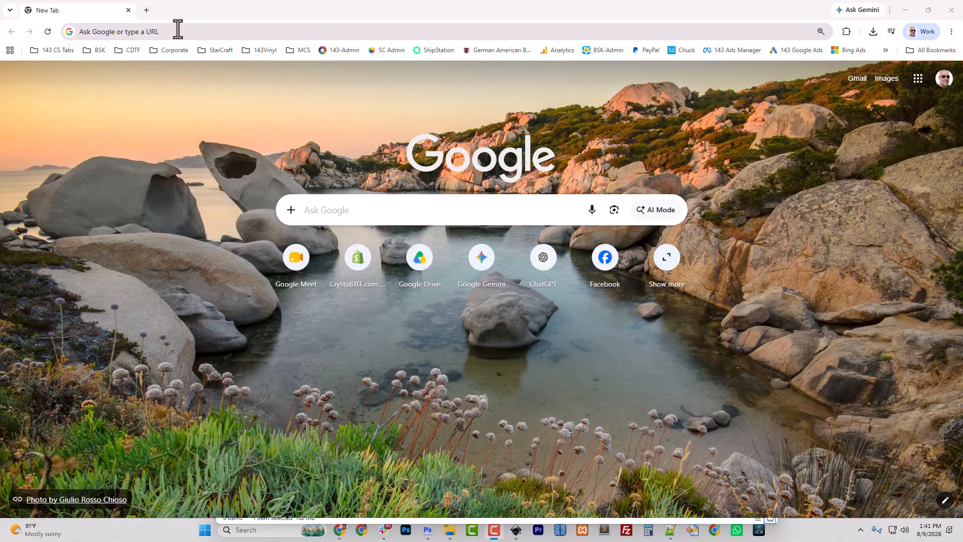
Switch to Chrome, search Google for "logos by nick", and open the Logos By Nick website
left_click(179, 31)
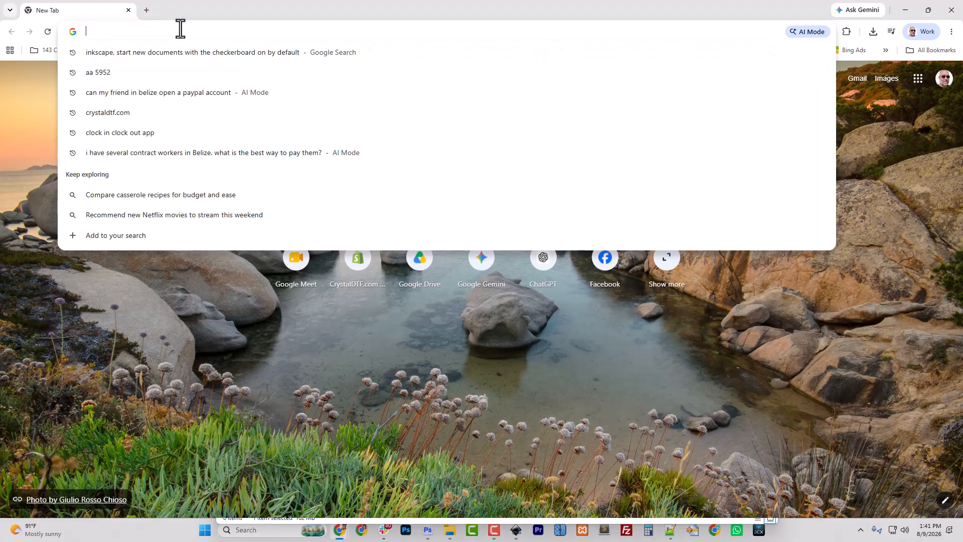
type("logos")
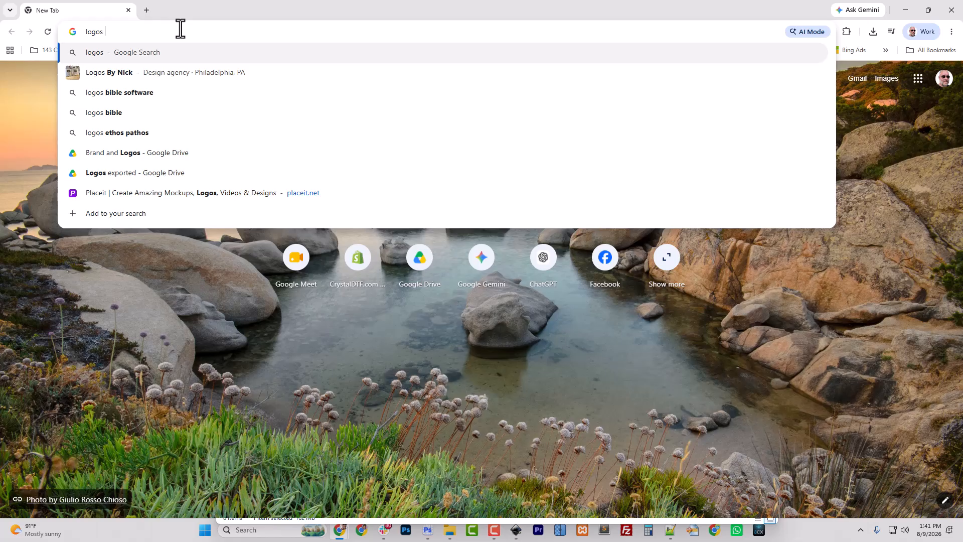
type(" by nick")
key("Return")
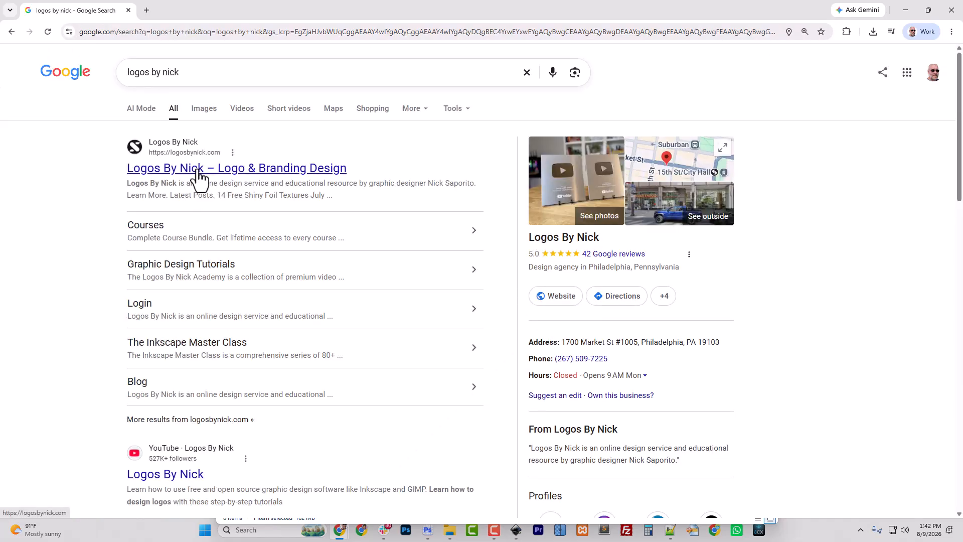
left_click(199, 172)
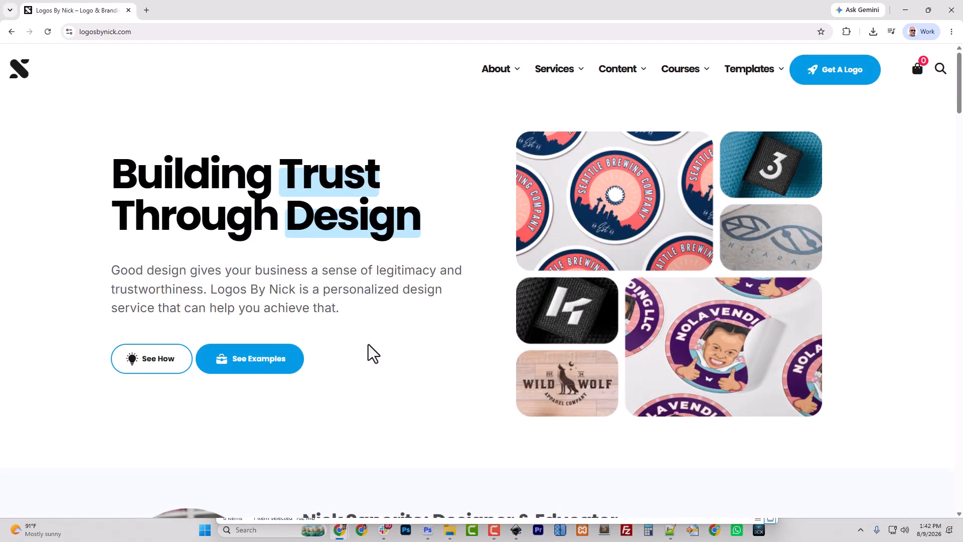
Return to the search results, open the Logos By Nick YouTube channel, and browse its latest Inkscape tutorial videos
left_click(11, 32)
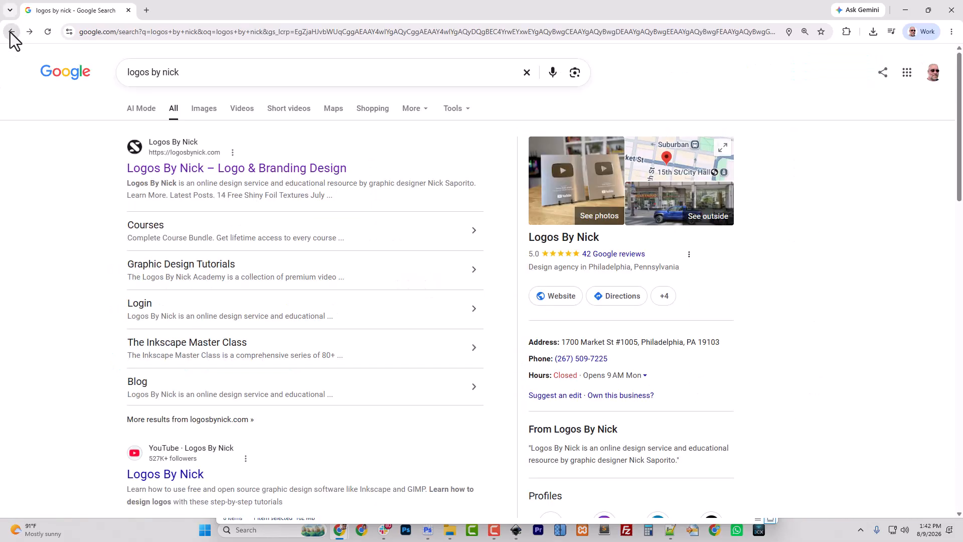
scroll(271, 364, "down", 4)
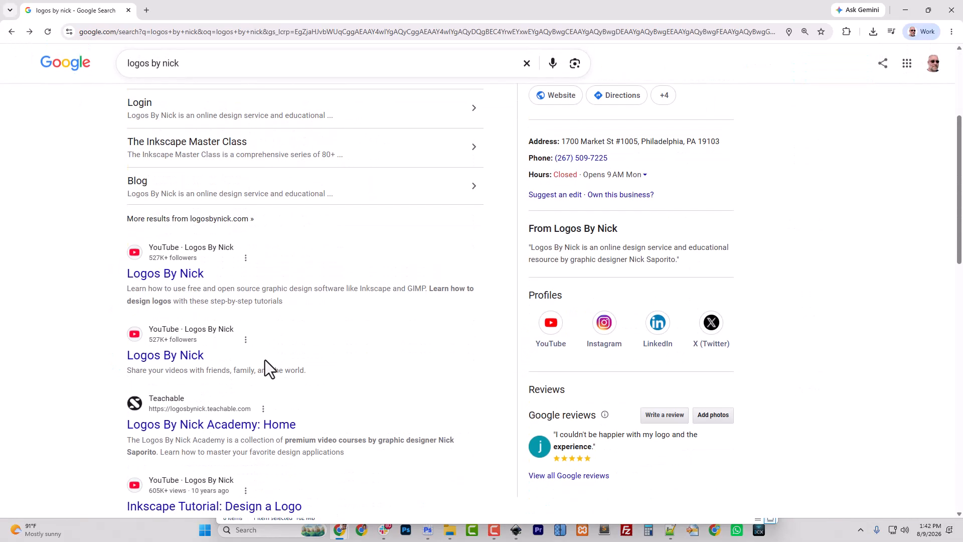
left_click(167, 279)
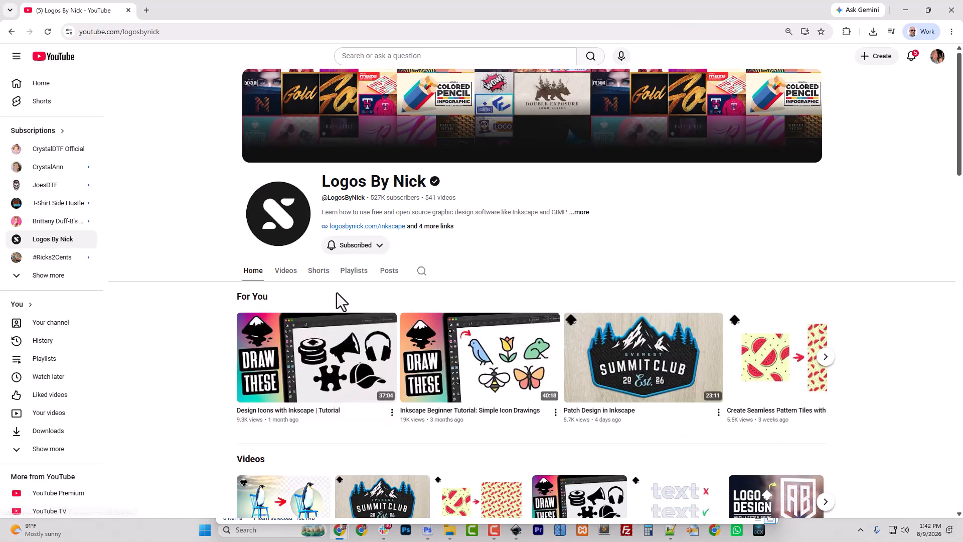
scroll(451, 273, "down", 2)
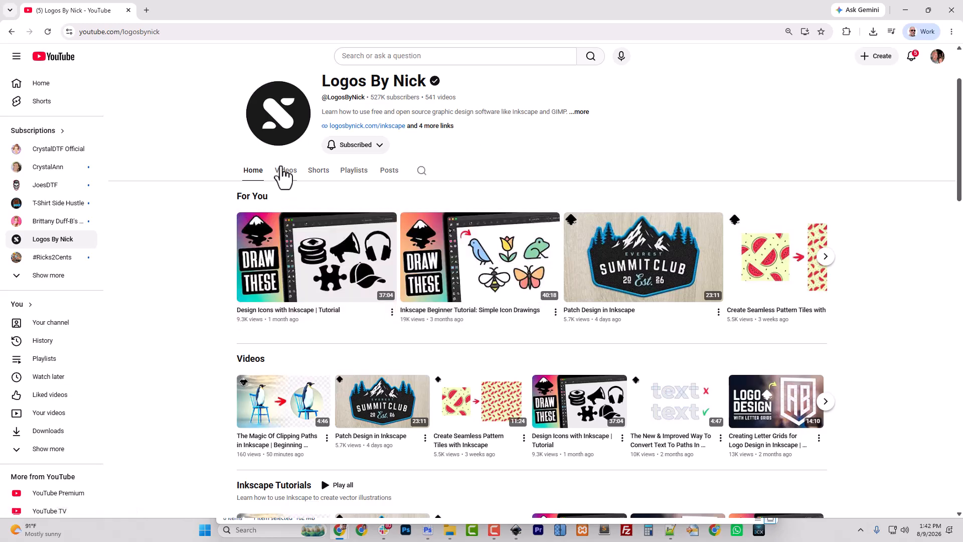
left_click(284, 171)
scroll(398, 331, "down", 4)
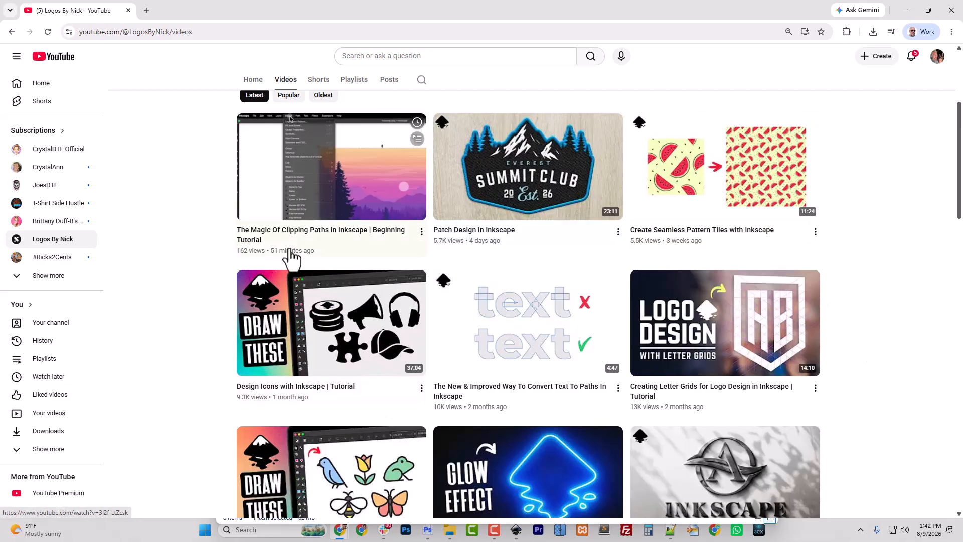
scroll(520, 387, "up", 4)
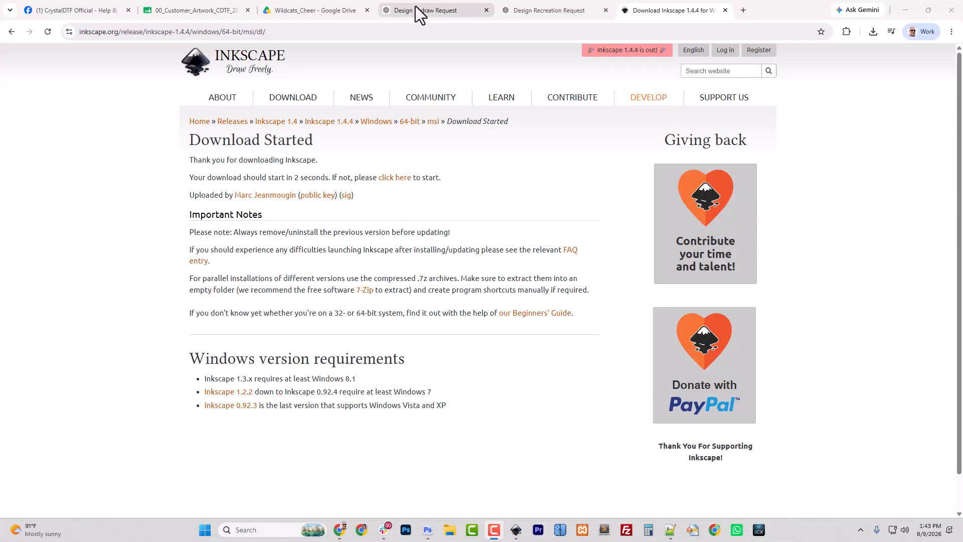
Open the redrawn Wildcats Cheer image in the Design Redraw Request ChatGPT conversation and download it
left_click(415, 10)
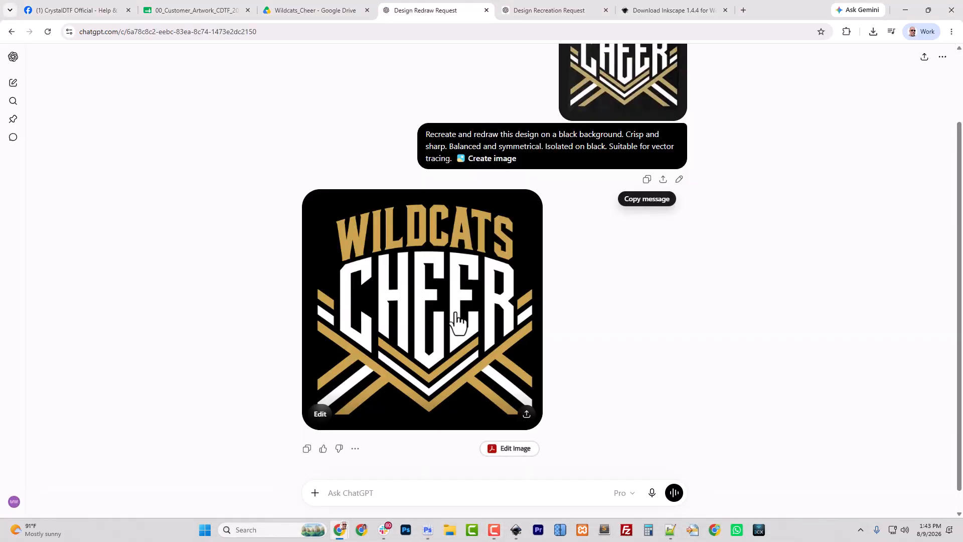
left_click(457, 321)
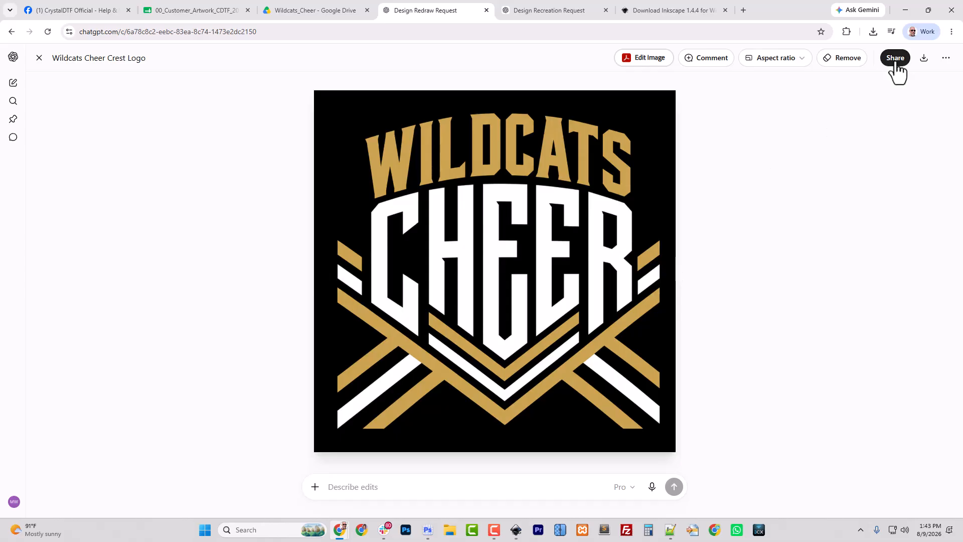
left_click(922, 59)
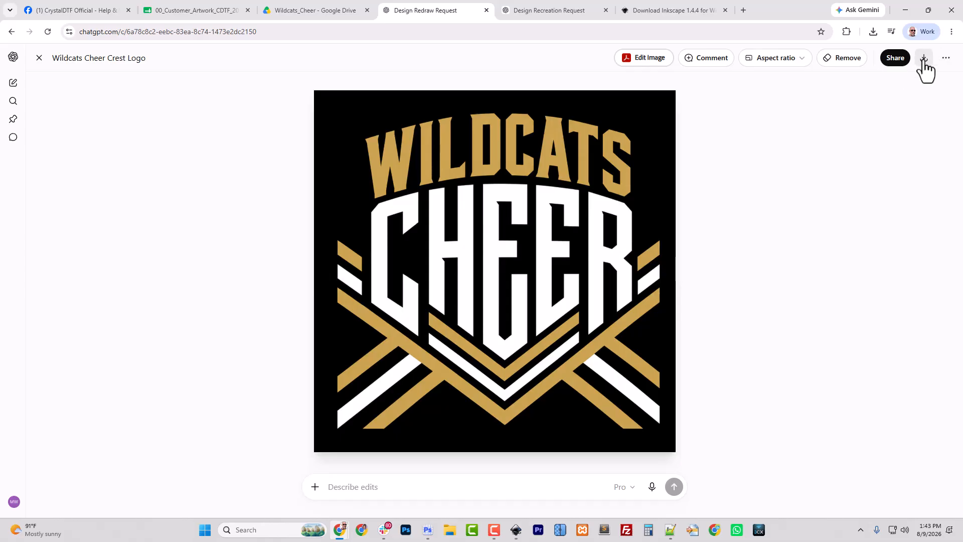
Download the redrawn golden bow image from the Design Recreation Request conversation and go to the Downloads folder in File Explorer
left_click(564, 10)
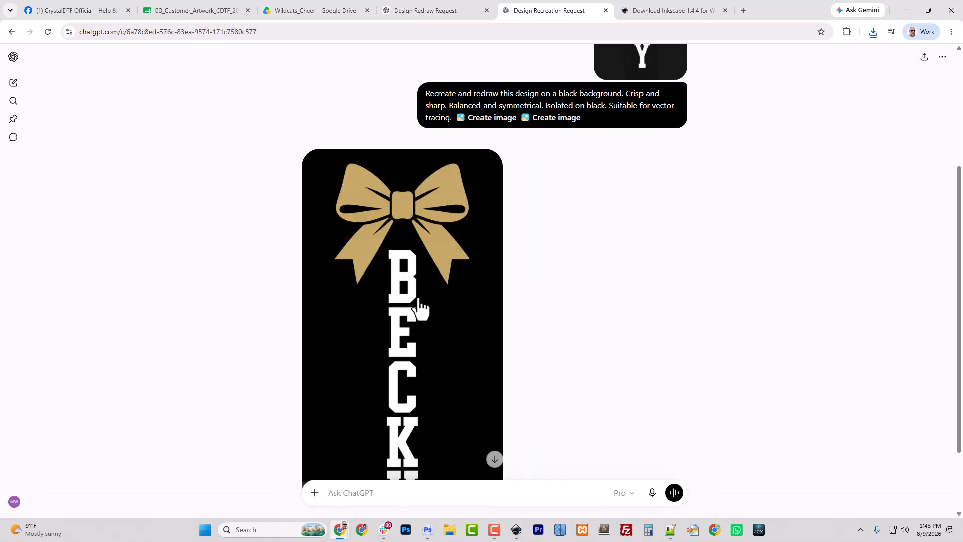
scroll(422, 308, "down", 2)
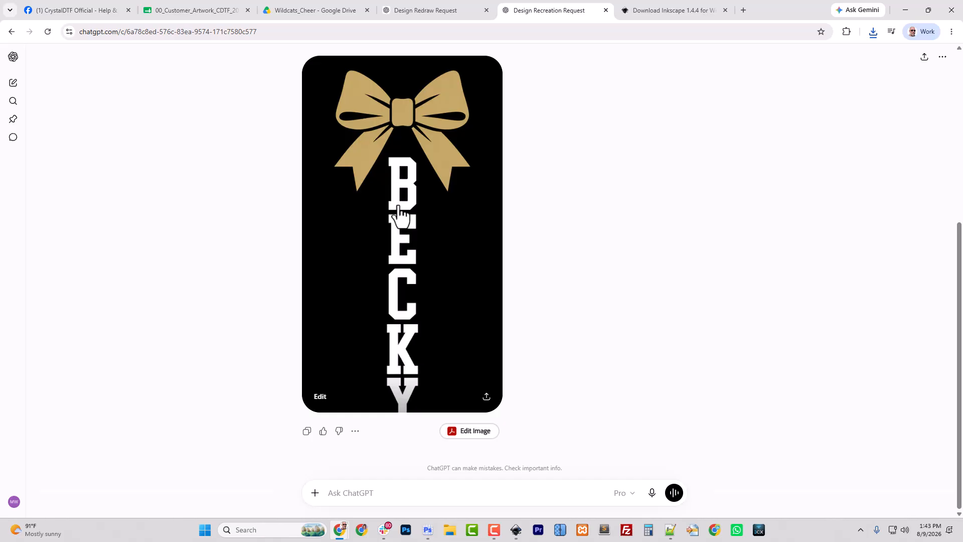
left_click(454, 257)
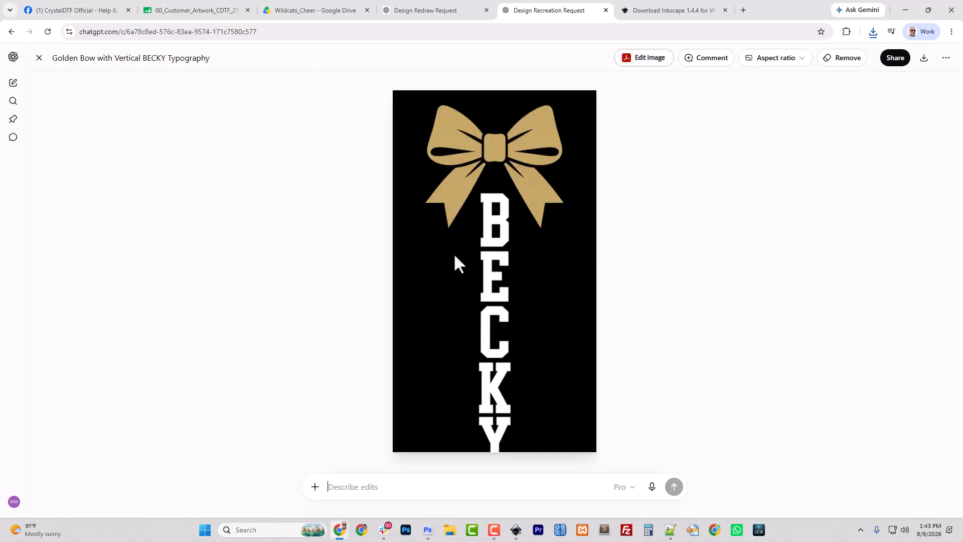
left_click(923, 59)
left_click(450, 530)
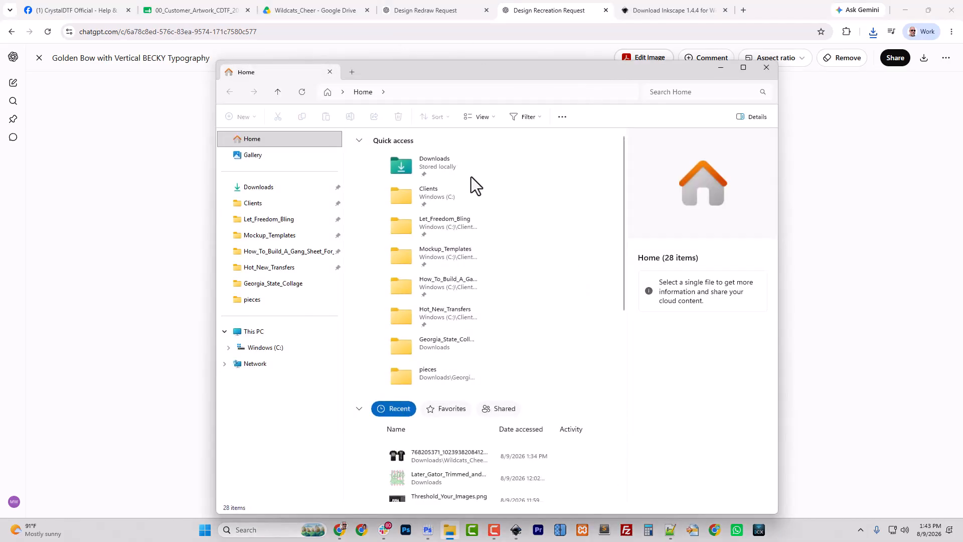
left_click(232, 188)
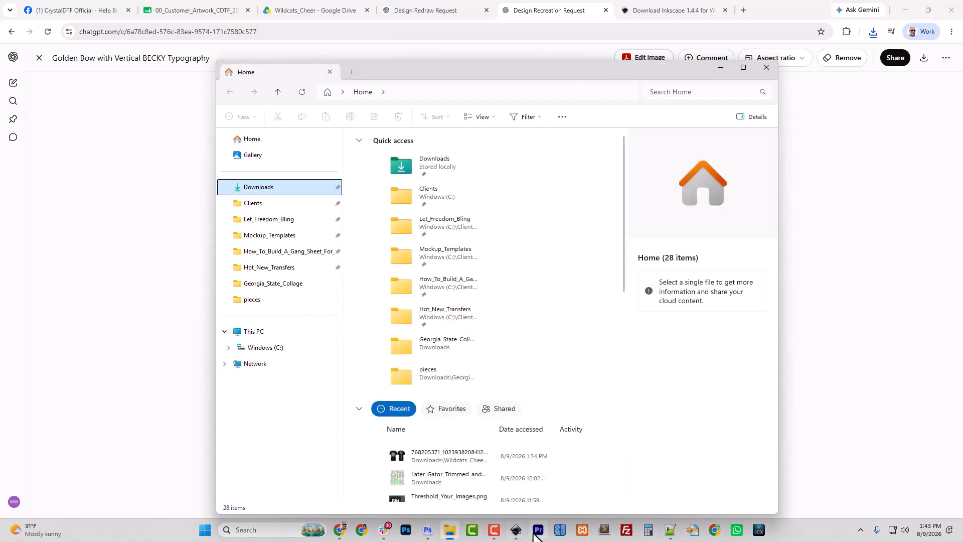
Switch to Upscayl, load the downloaded golden bow PNG, set the image scale to 4X, and upscale it
left_click(561, 529)
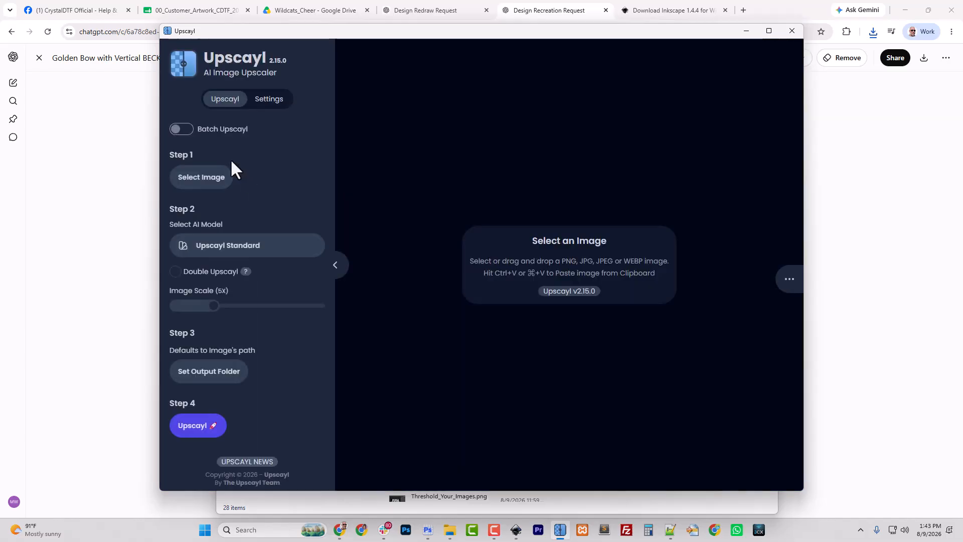
left_click(187, 187)
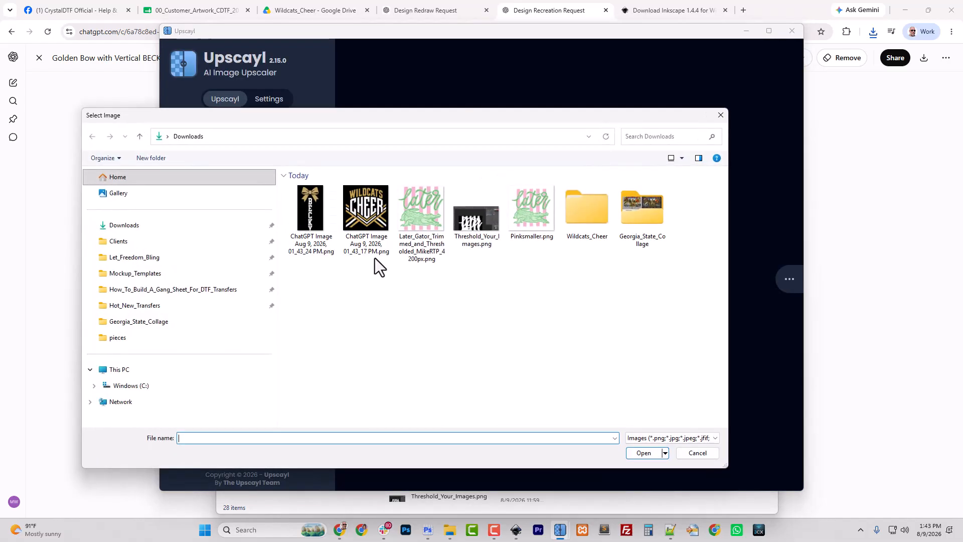
left_click(319, 227)
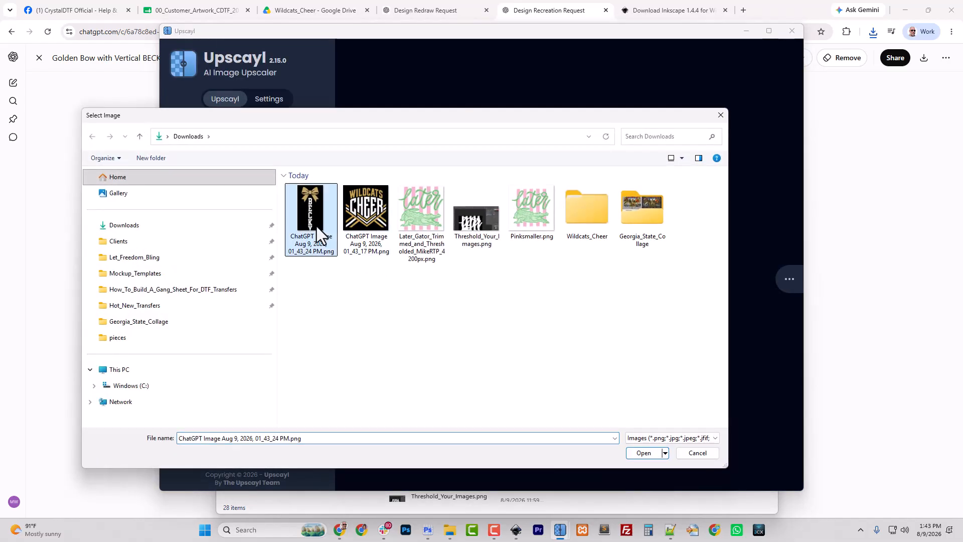
left_click(641, 451)
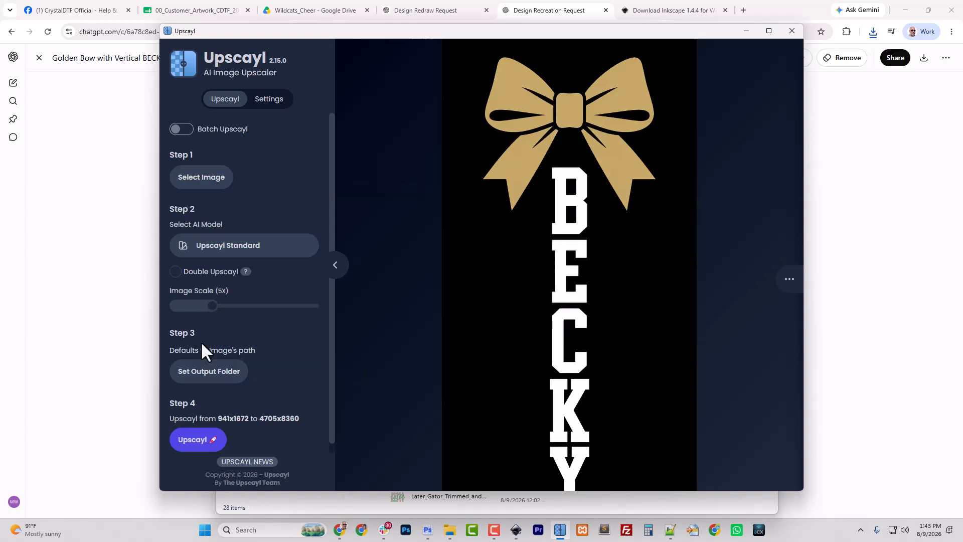
left_click_drag(212, 313, 203, 310)
left_click(199, 440)
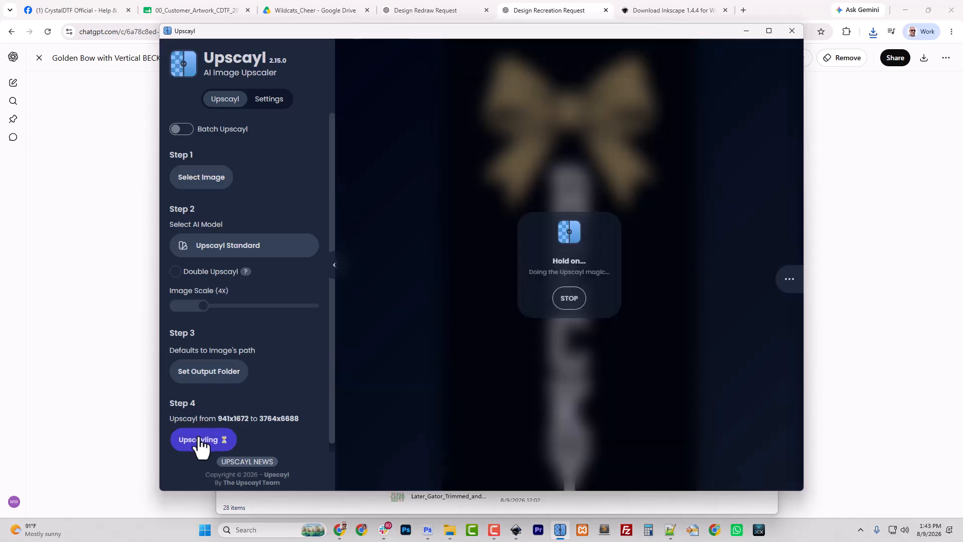
left_click_drag(582, 32, 616, 40)
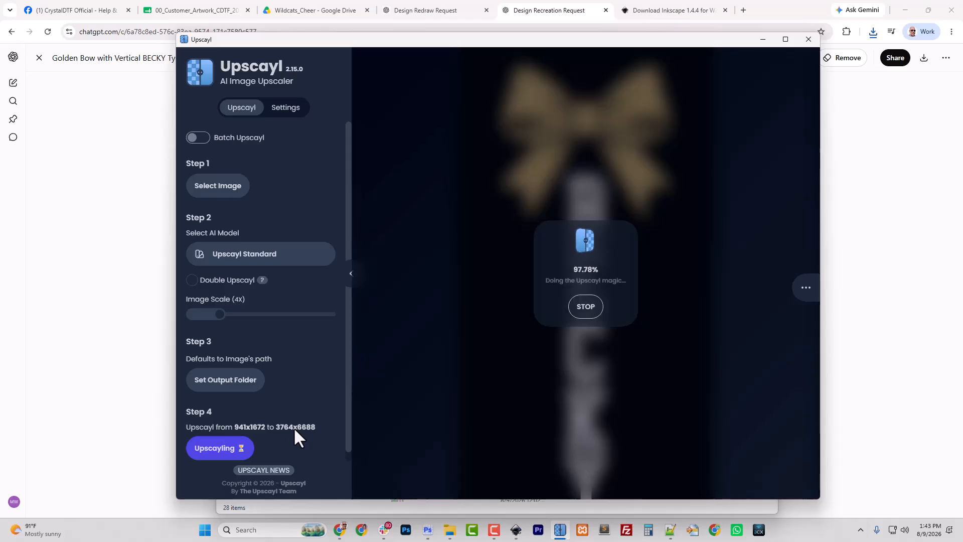
Load the downloaded Wildcats Cheer PNG into Upscayl, upscale it, and view the Downloads folder in File Explorer
left_click(225, 185)
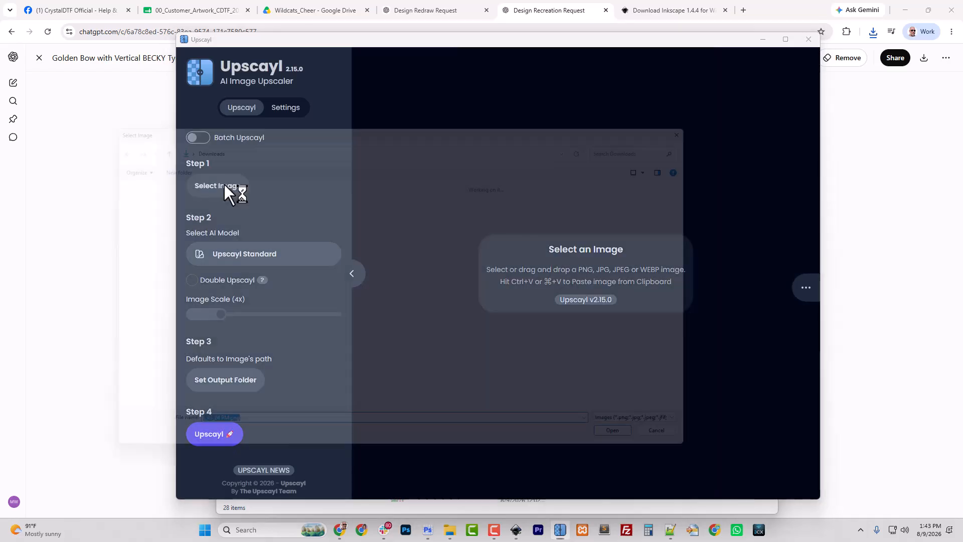
left_click(421, 213)
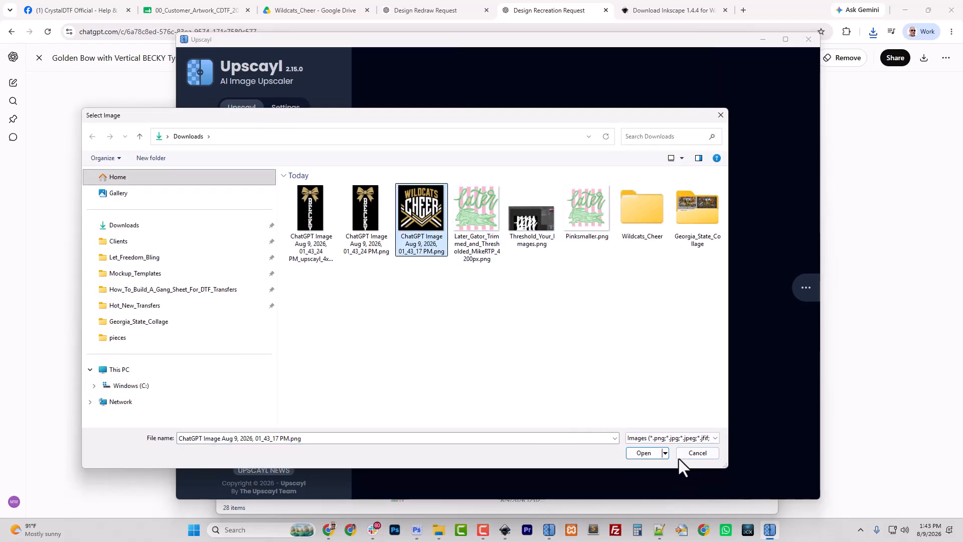
left_click(657, 452)
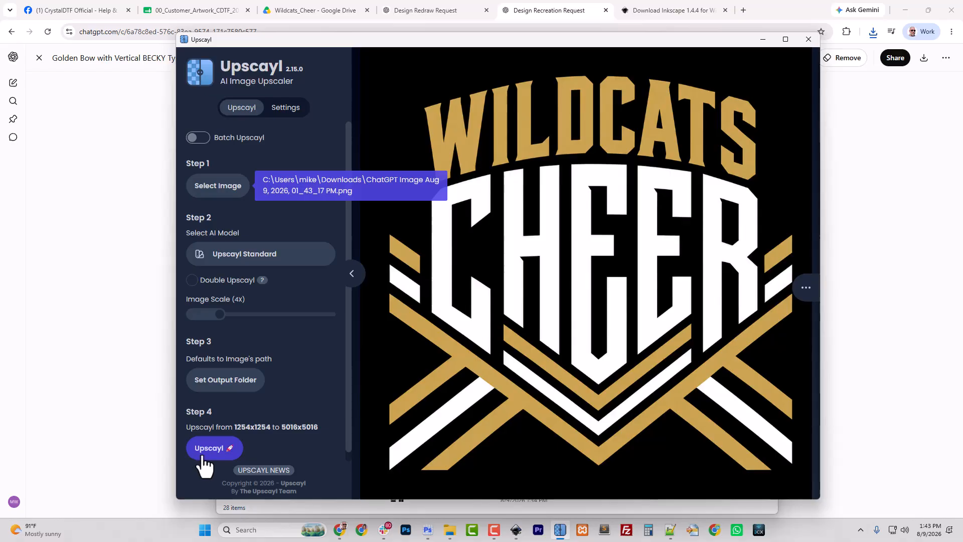
left_click(202, 451)
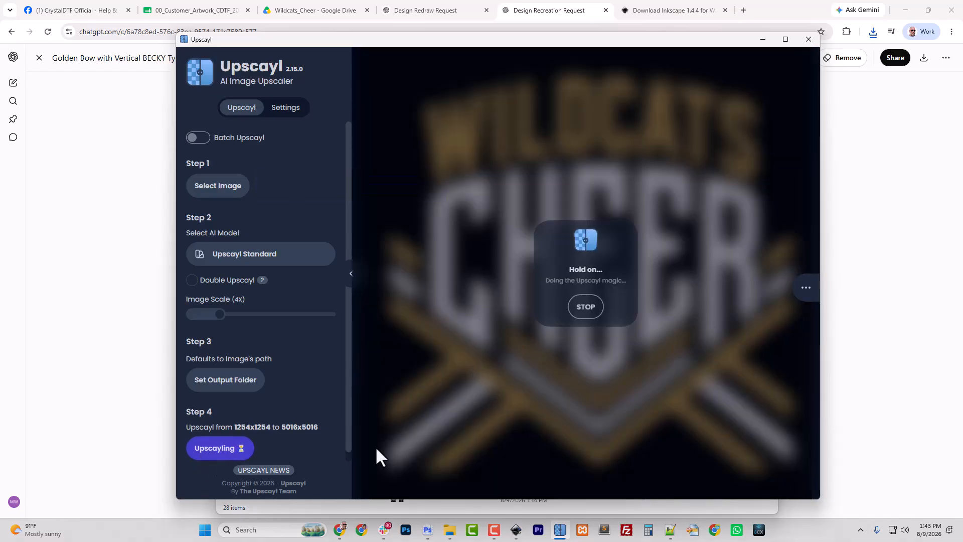
left_click(446, 531)
left_click(258, 188)
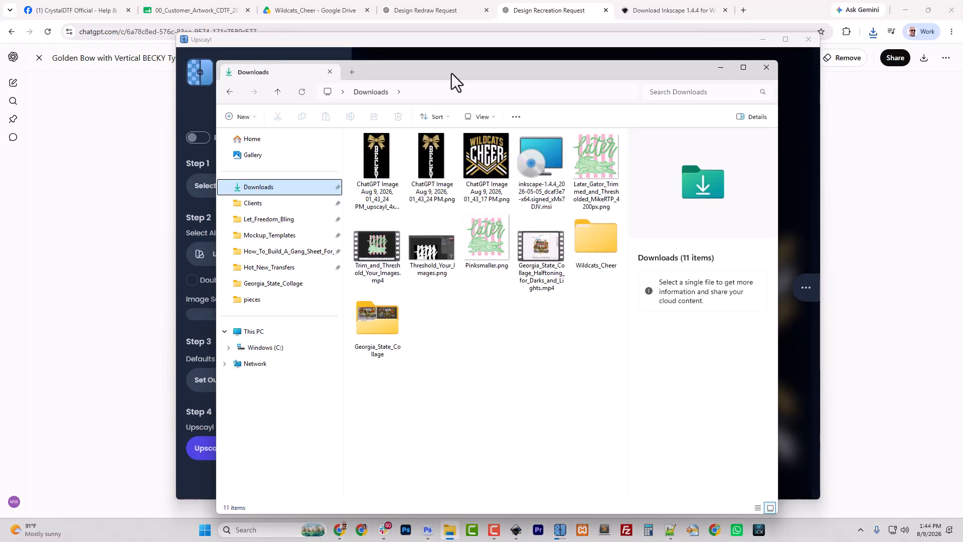
Open upscayl.org in a new browser tab and view the desktop download options for Linux, macOS and Windows
left_click(743, 9)
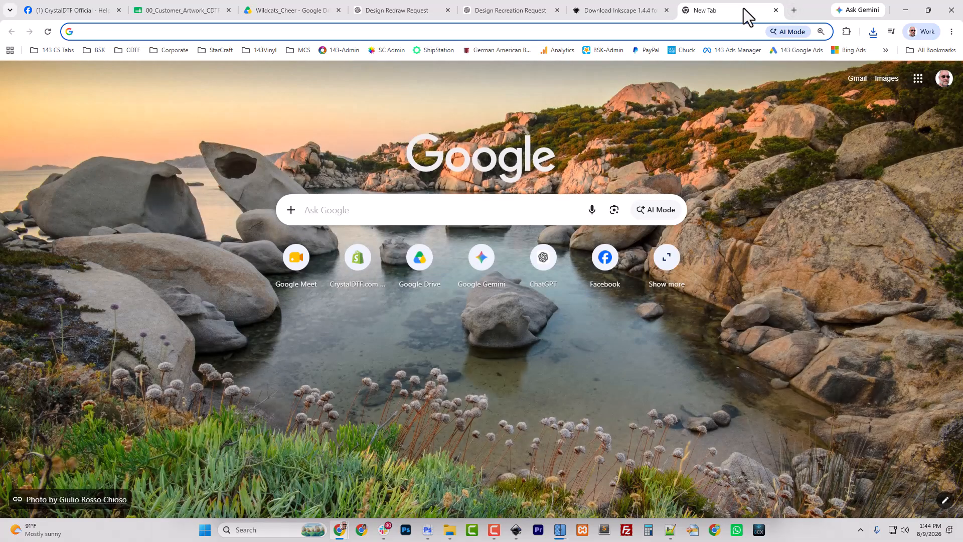
type("upscayl")
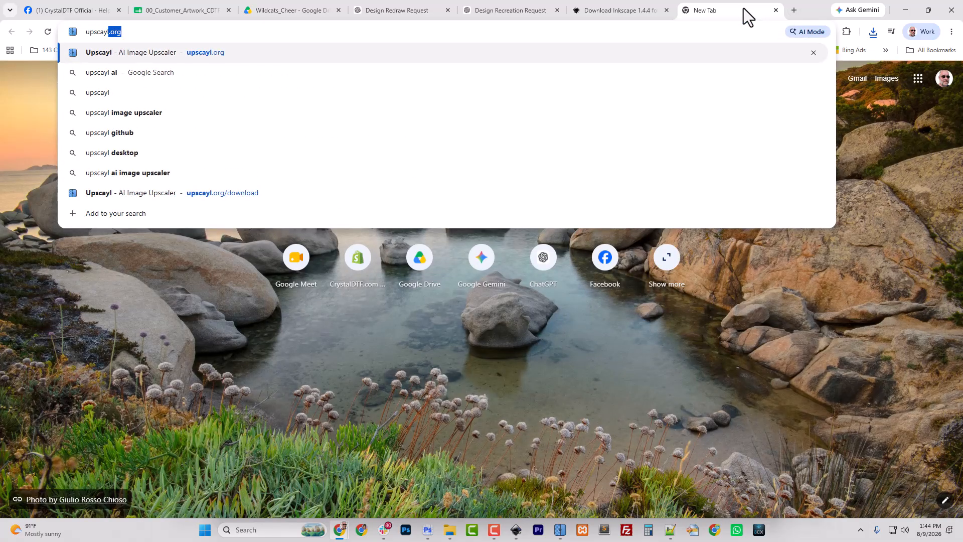
type(".org")
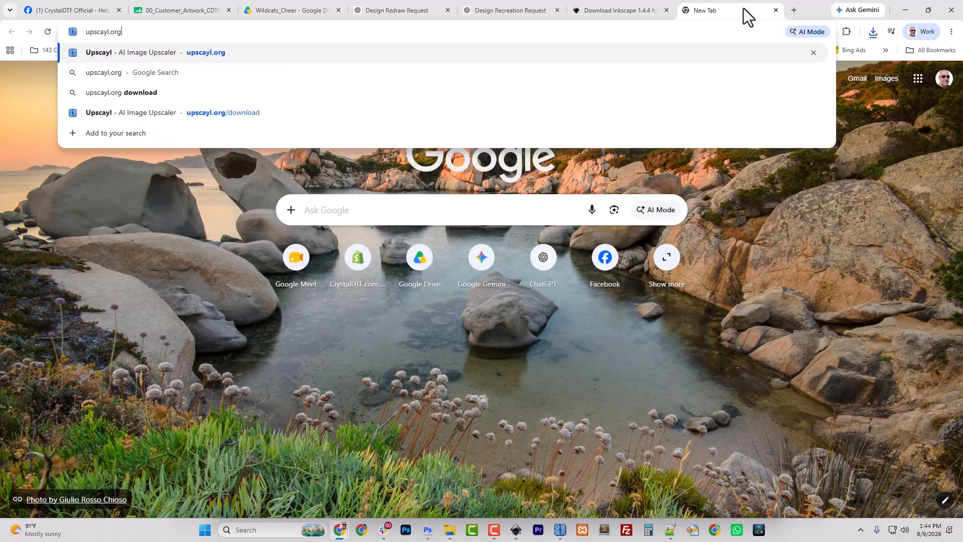
key("Return")
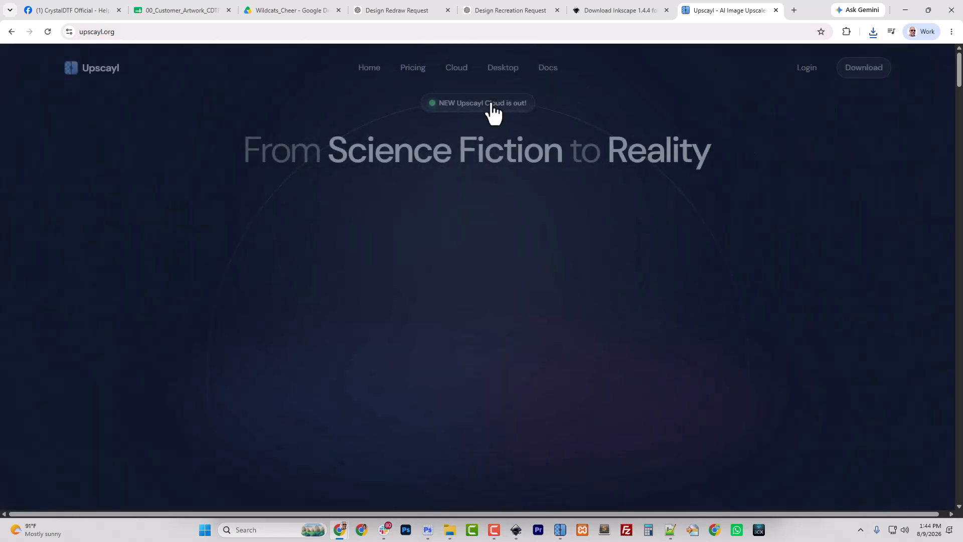
left_click(506, 72)
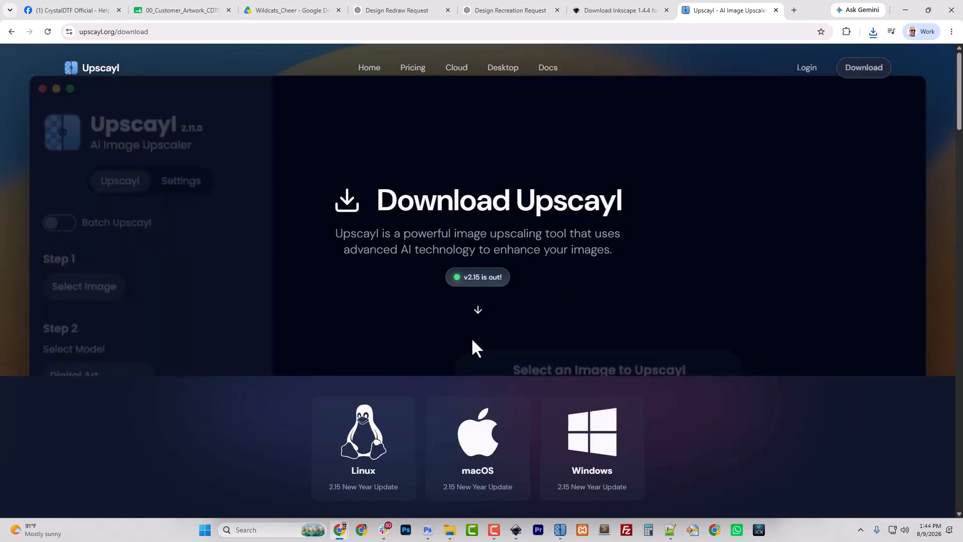
scroll(470, 349, "down", 4)
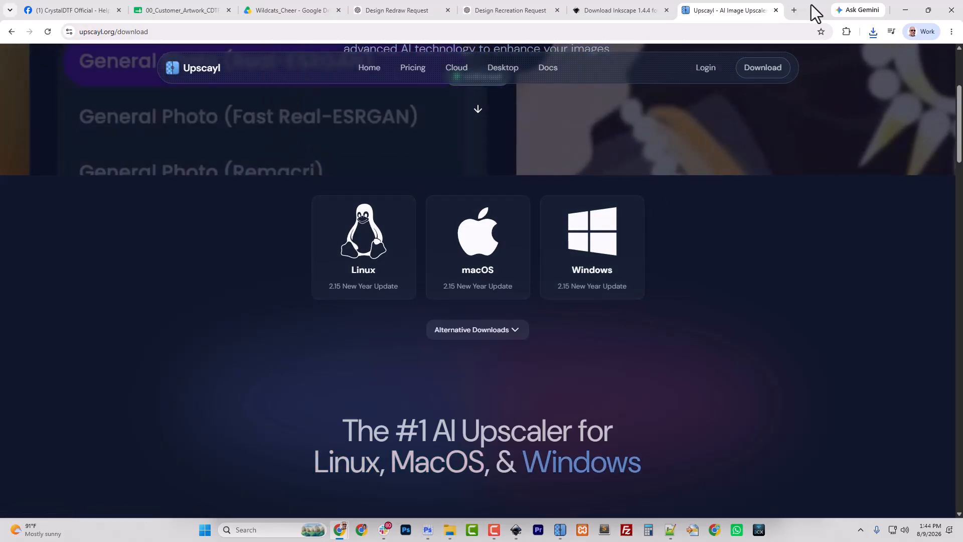
Return to the Downloads folder and place the two upscaled 4x PNGs in a new folder named pieces inside Wildcats_Cheer
left_click_drag(811, 6, 0, 70)
left_click(264, 189)
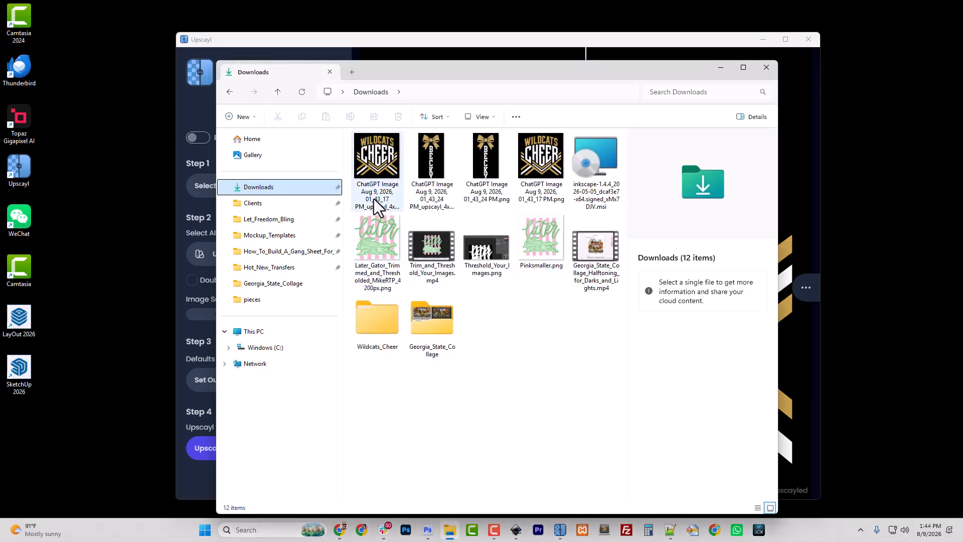
left_click(374, 199)
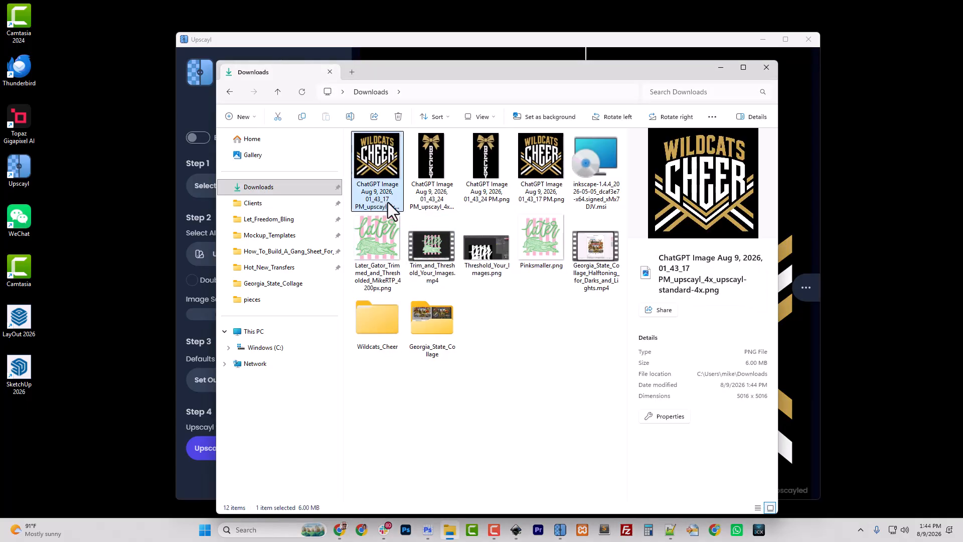
left_click(428, 194, "ctrl")
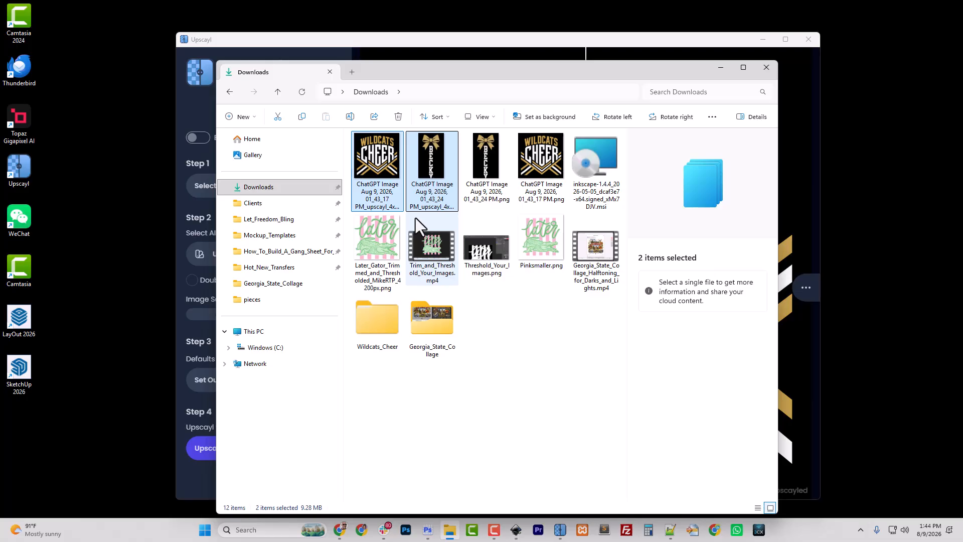
double_click(381, 318)
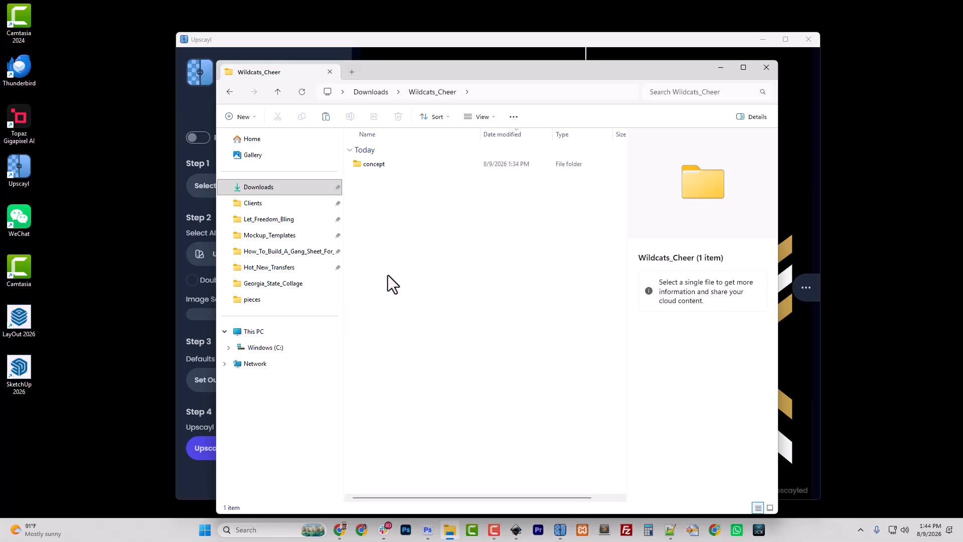
key("ctrl+shift+n")
type("pieces")
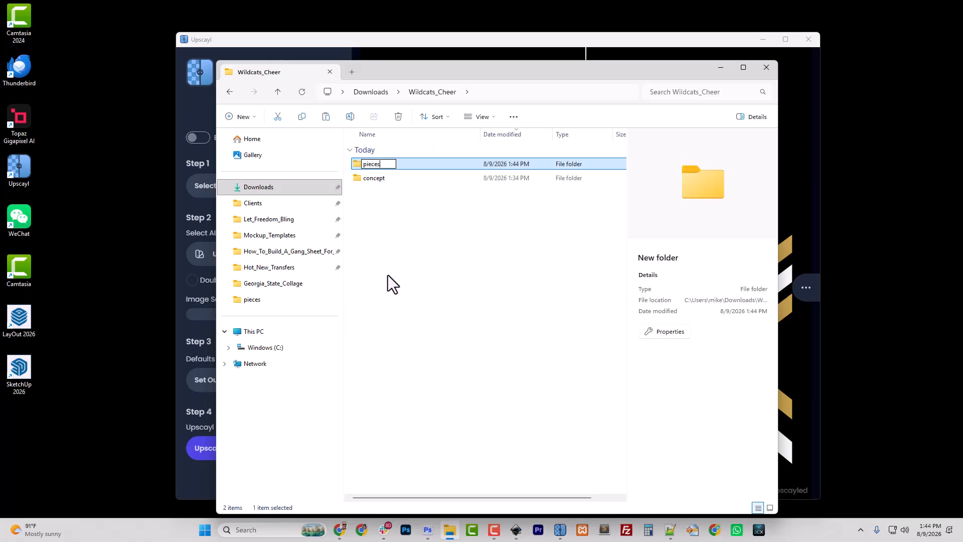
key("Return")
key("Return")
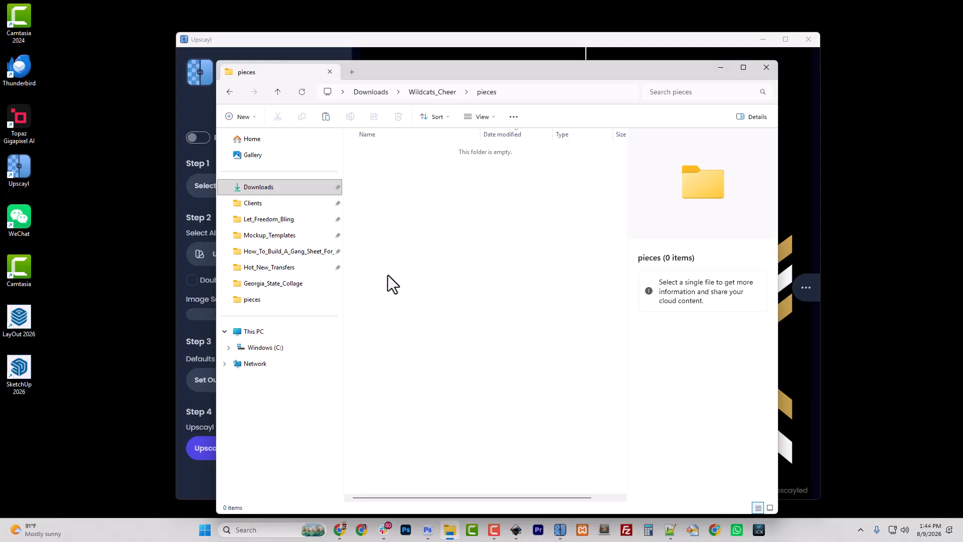
key("ctrl+v")
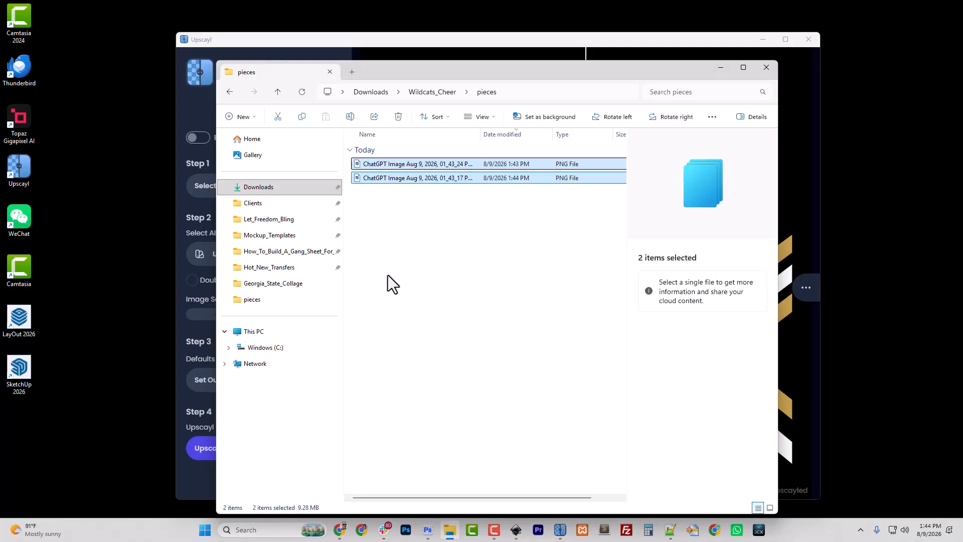
Show the pieces folder as large icons and rename the golden bow image as Bow_Back
left_click(399, 164)
left_click(482, 123)
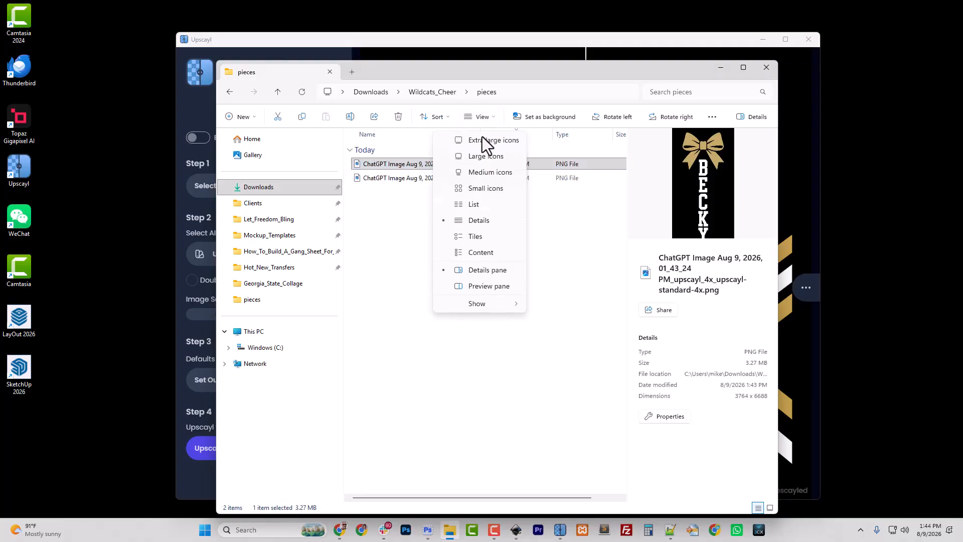
left_click(480, 158)
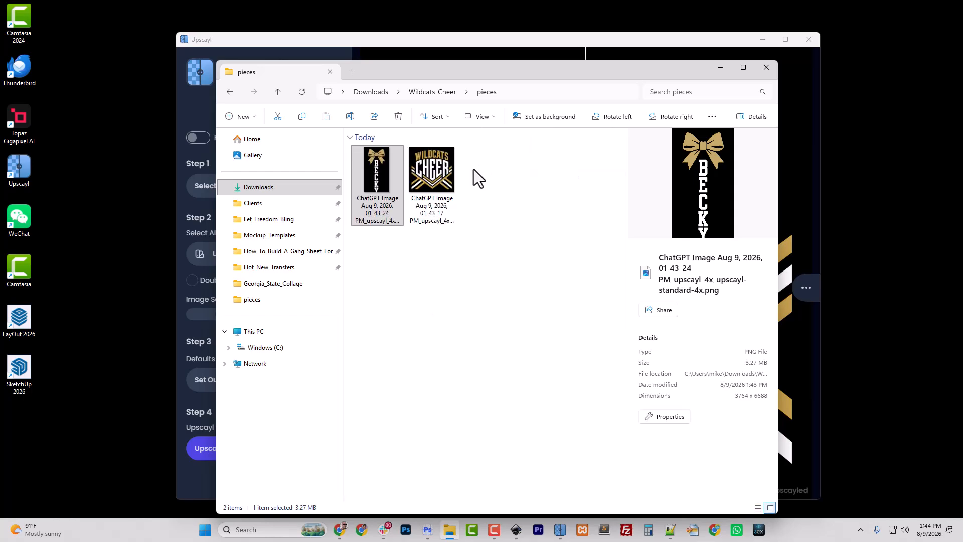
right_click(384, 185)
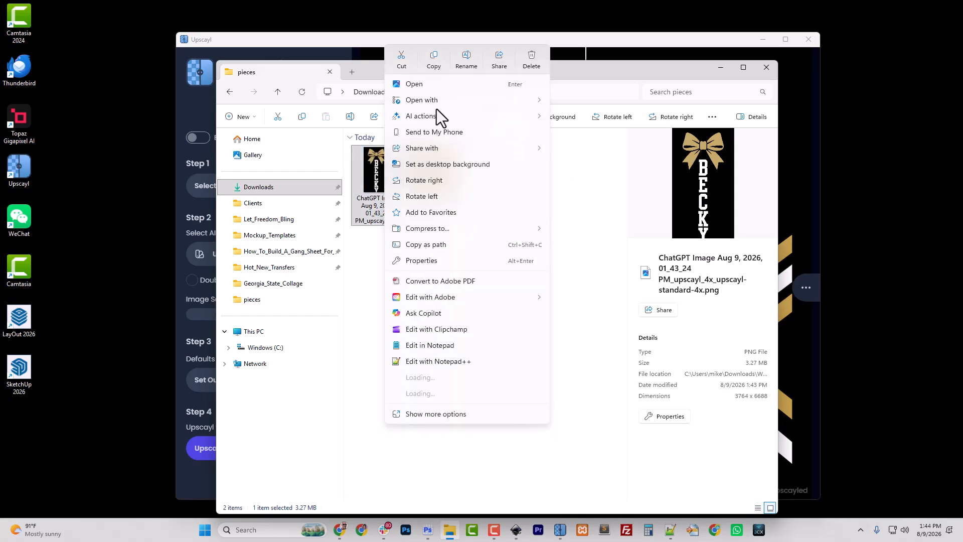
left_click(466, 60)
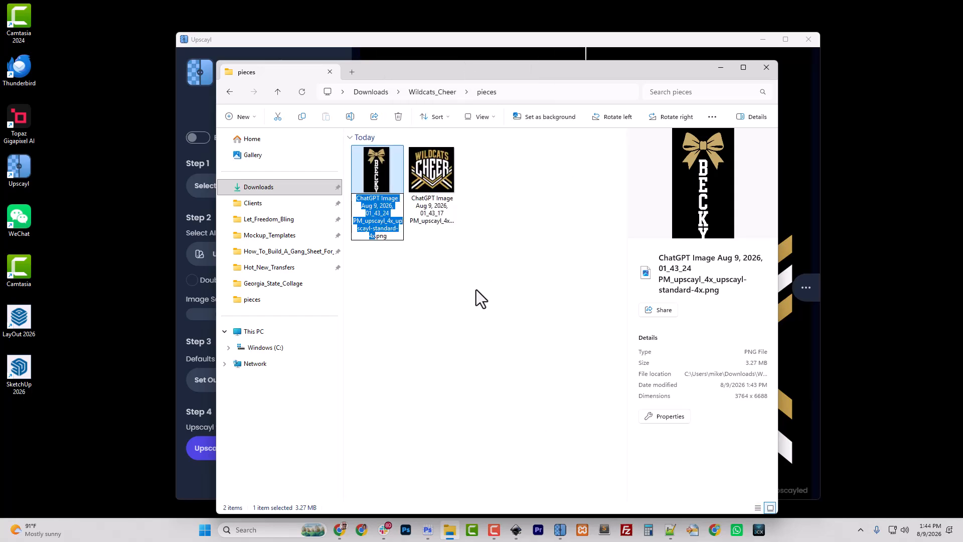
type("Bow")
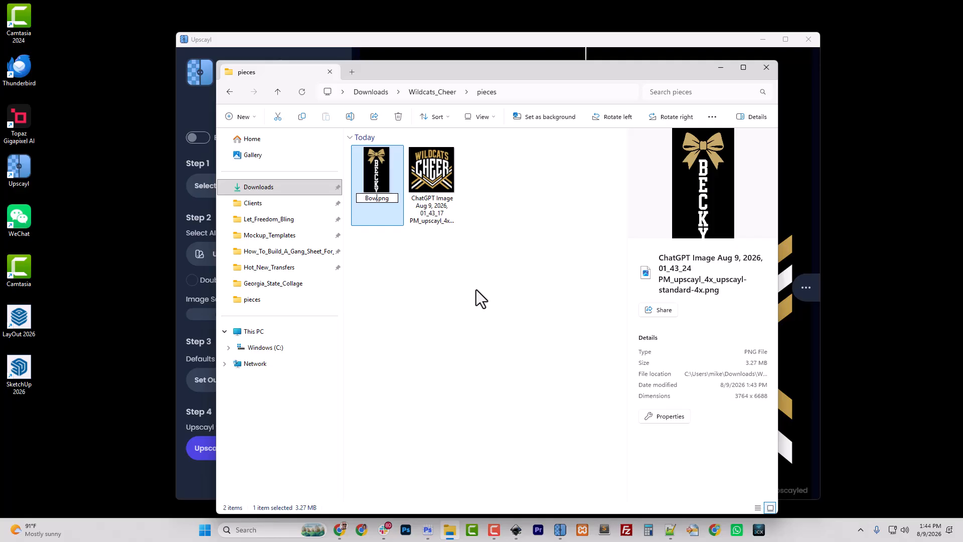
type("_Back")
key("Return")
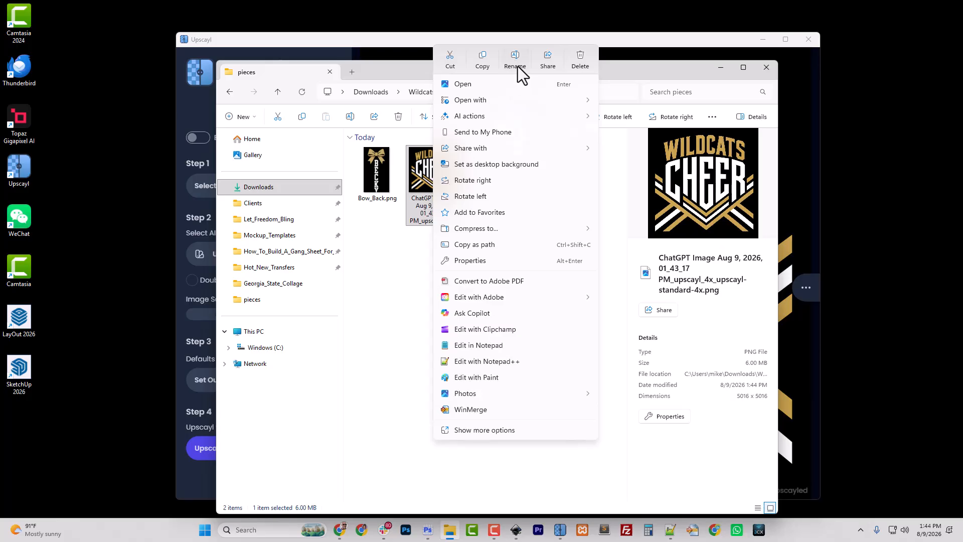
Rename the upscaled Wildcats Cheer image as Front
left_click(515, 60)
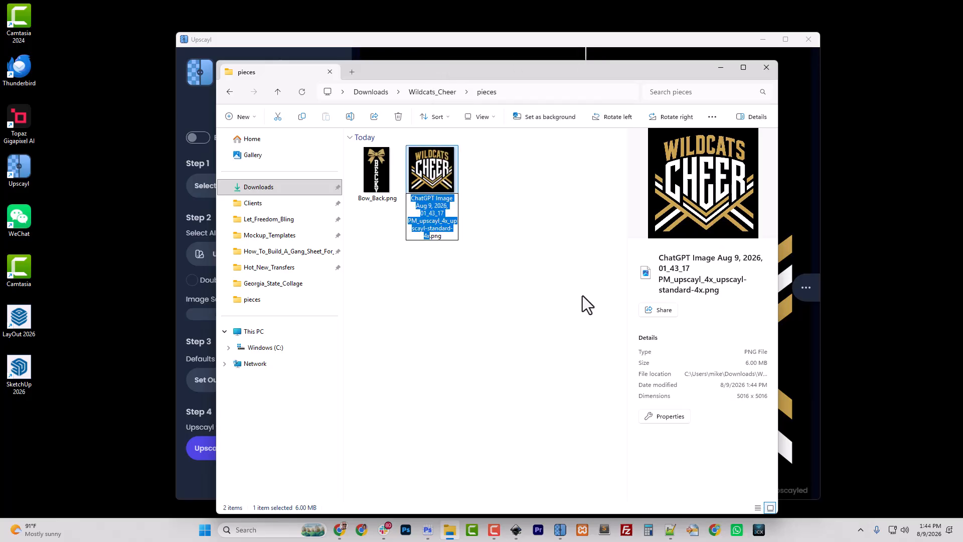
type("F")
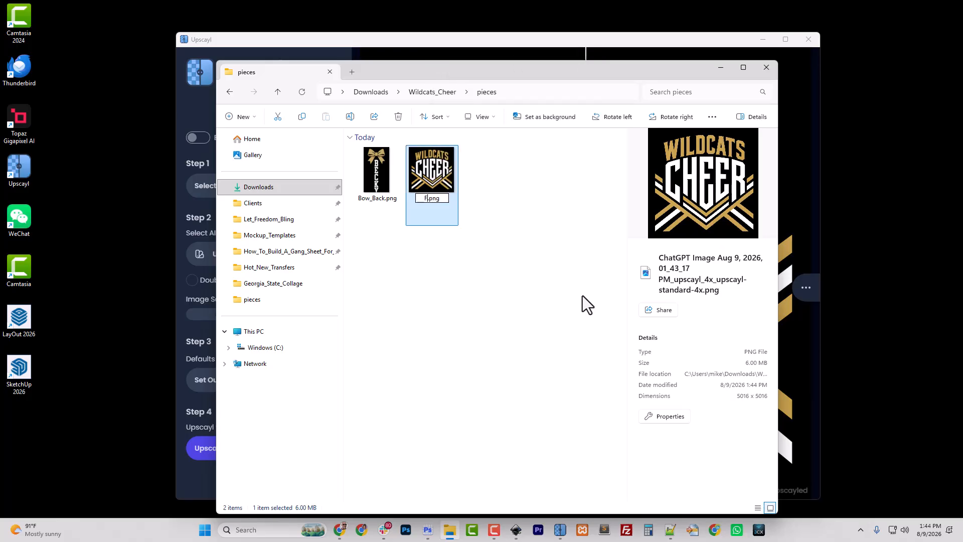
type("ront")
key("Return")
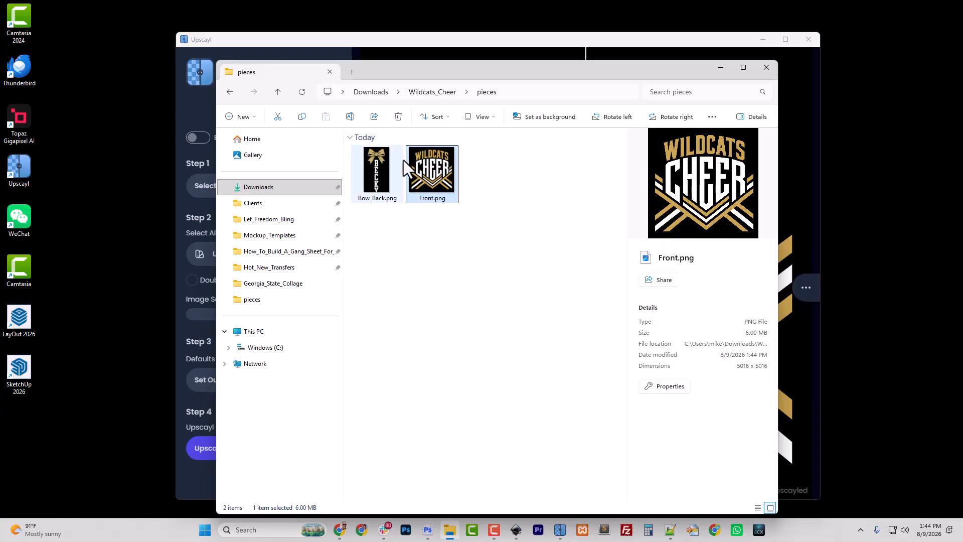
Open Front.png in Photoshop and maximize the application window
right_click(442, 188)
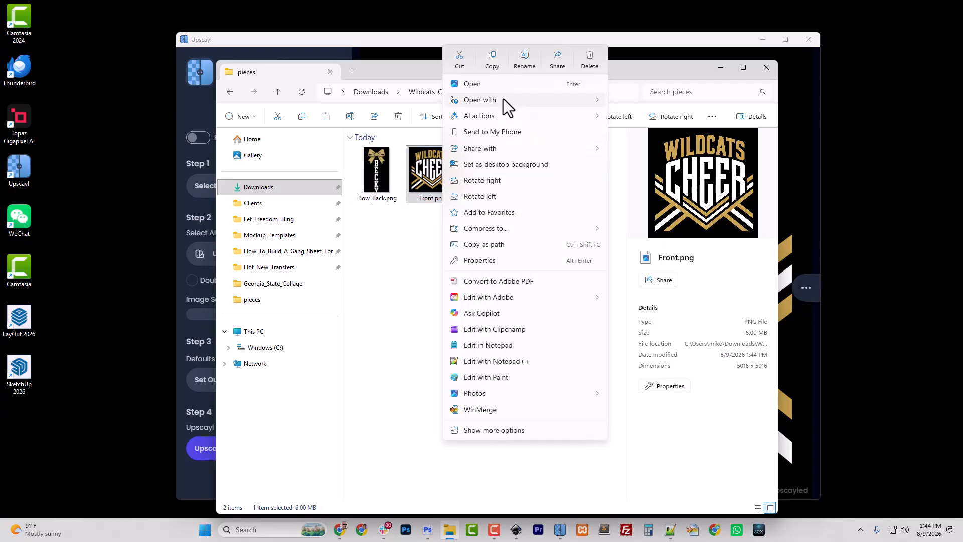
mouse_move(522, 104)
left_click(662, 117)
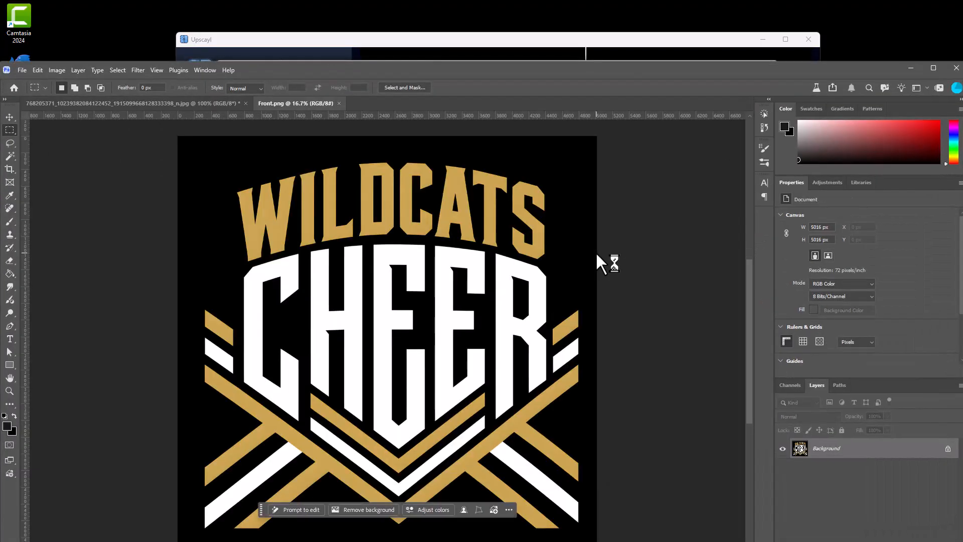
left_click_drag(483, 66, 497, 6)
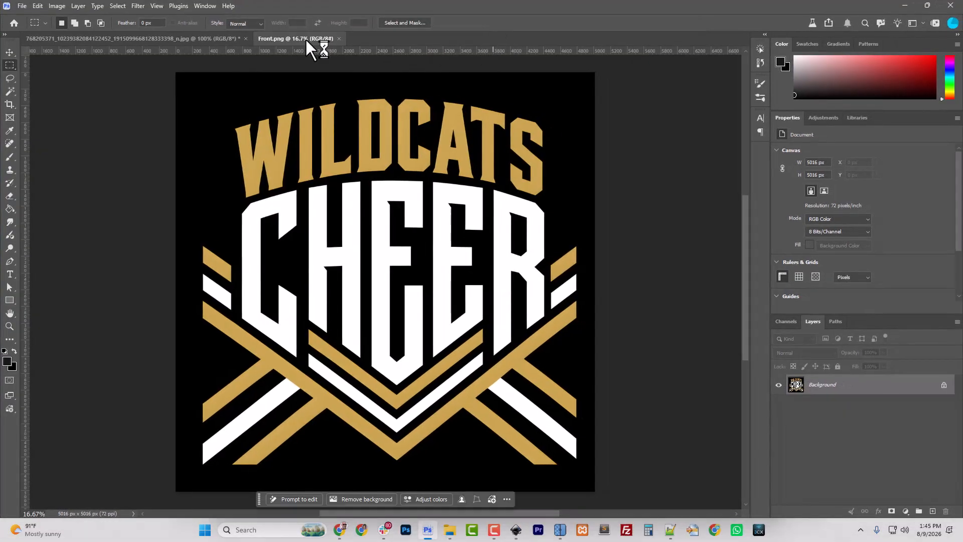
Select all the gold areas with the Magic Wand, copy them to a new layer, and hide the Background layer
left_click(10, 91)
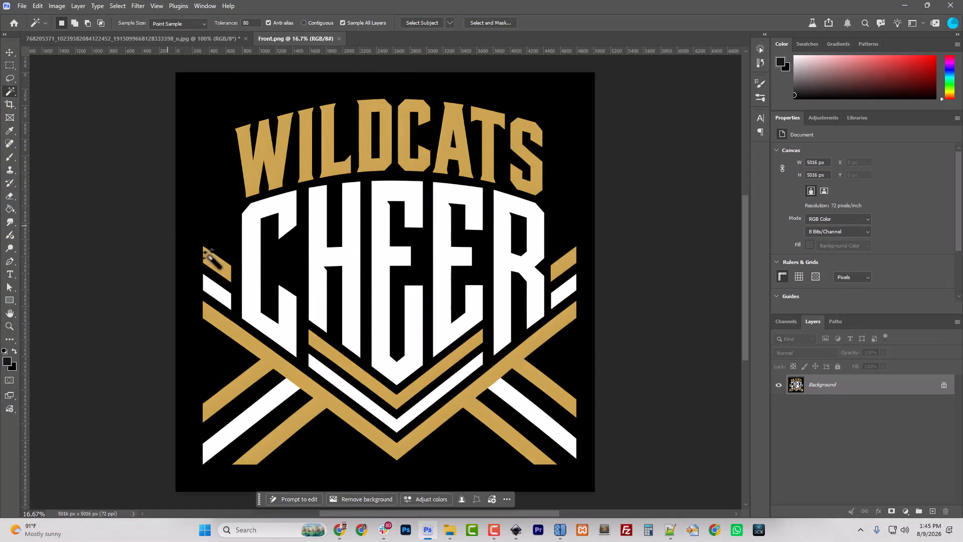
left_click(273, 174)
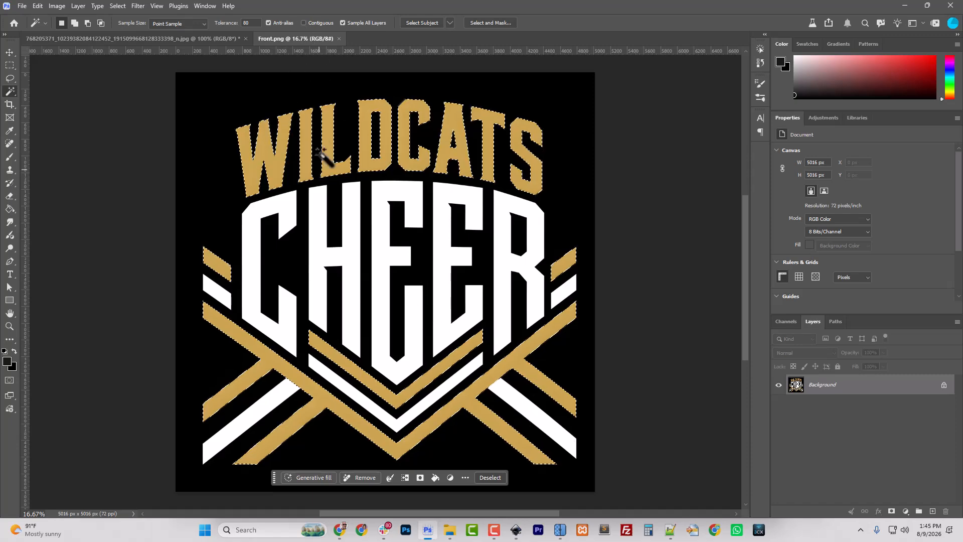
scroll(447, 414, "down", 2)
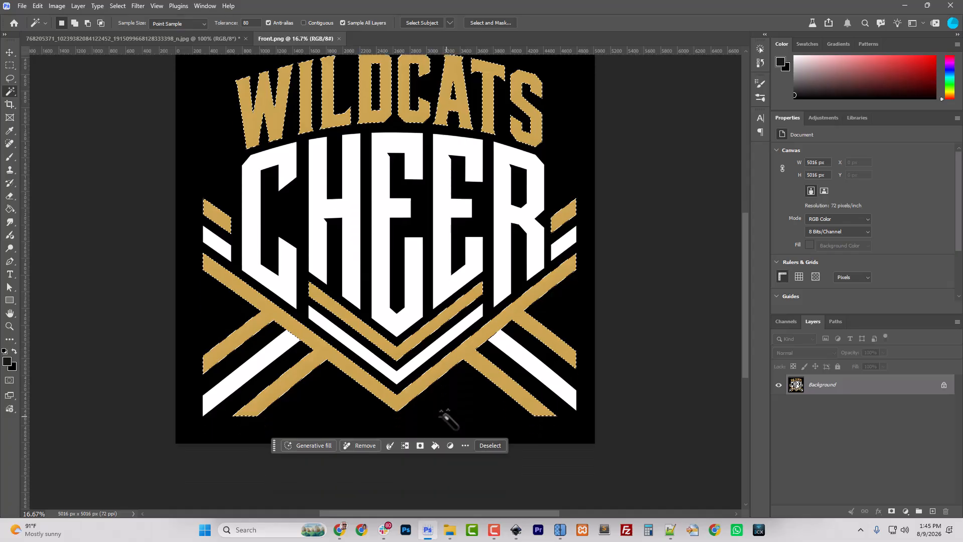
scroll(446, 414, "down", 1)
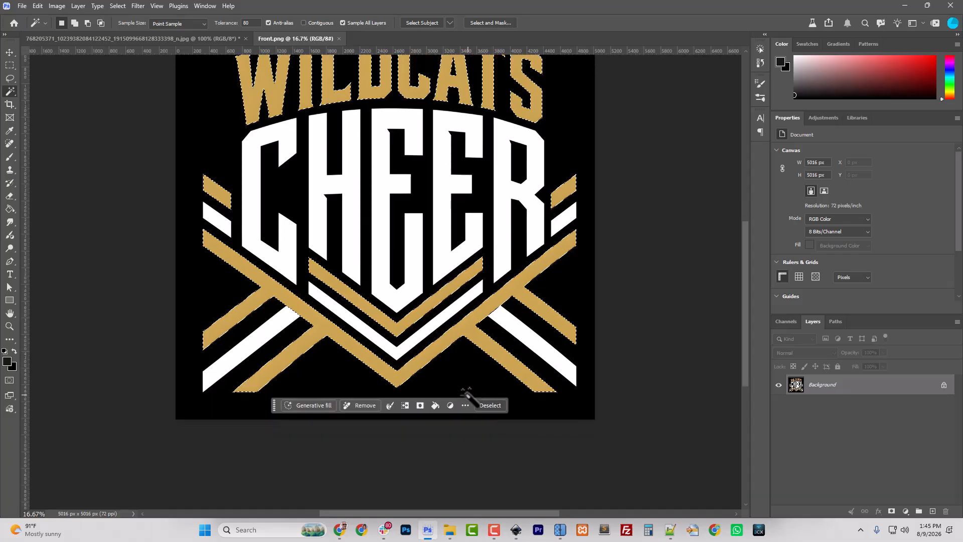
scroll(466, 392, "up", 1)
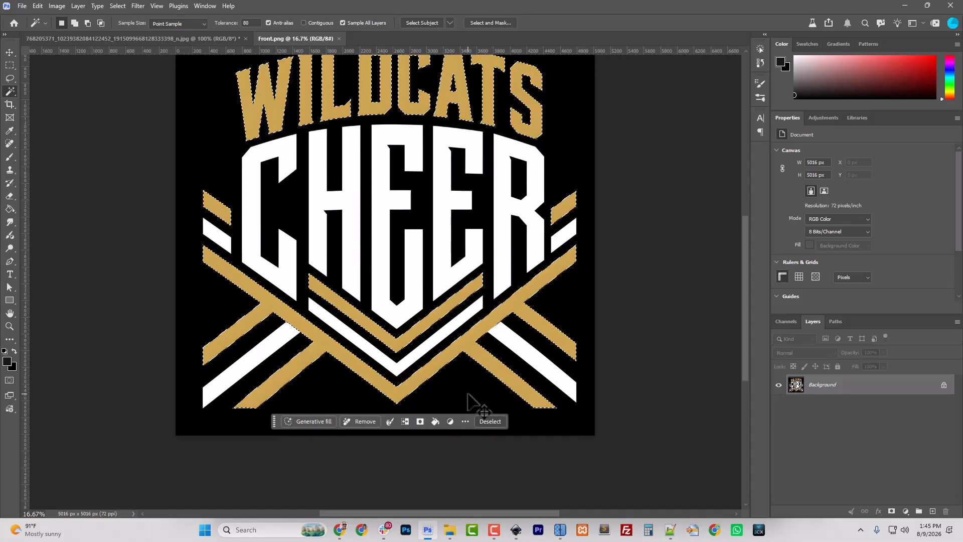
key("ctrl+j")
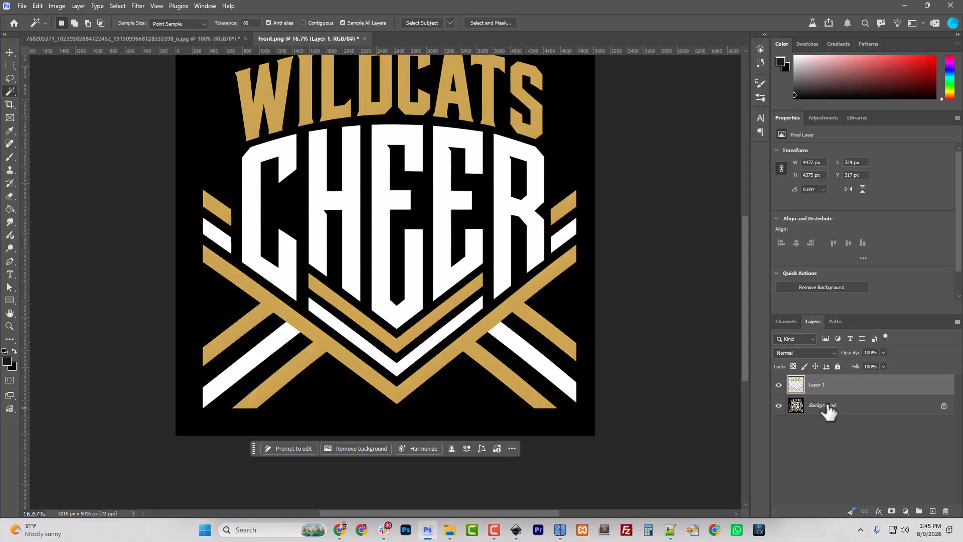
left_click(778, 405)
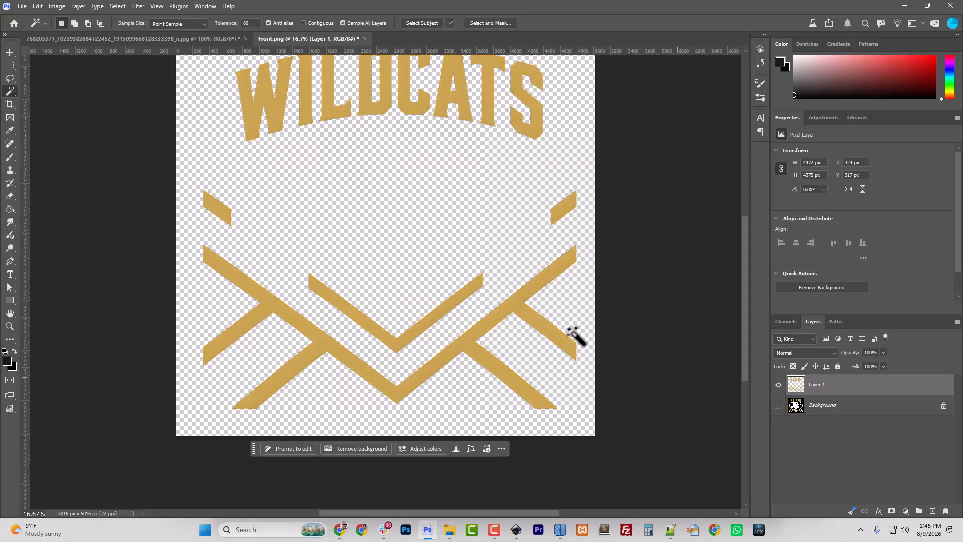
Add a black Color Overlay to Layer 1, which holds the gold WILDCATS lettering and stripes
right_click(789, 387)
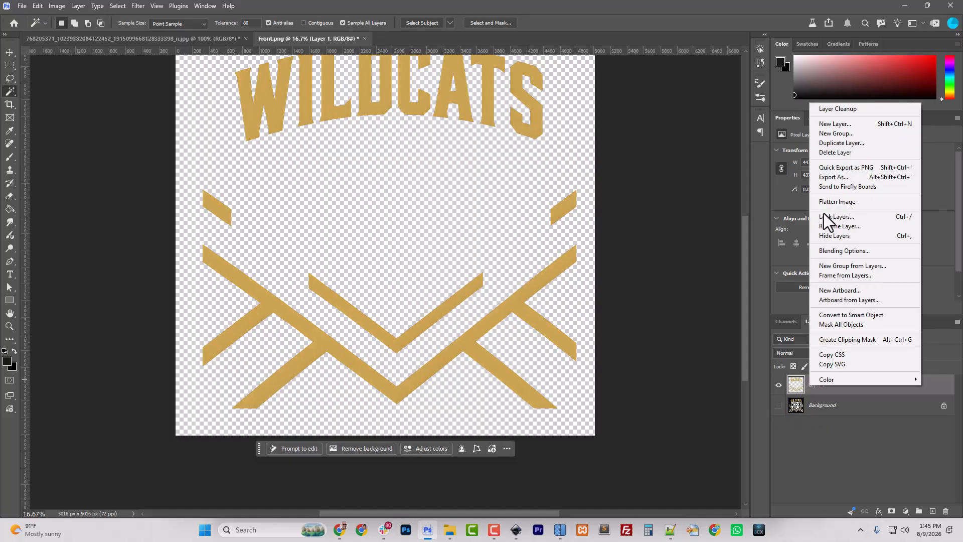
left_click(840, 250)
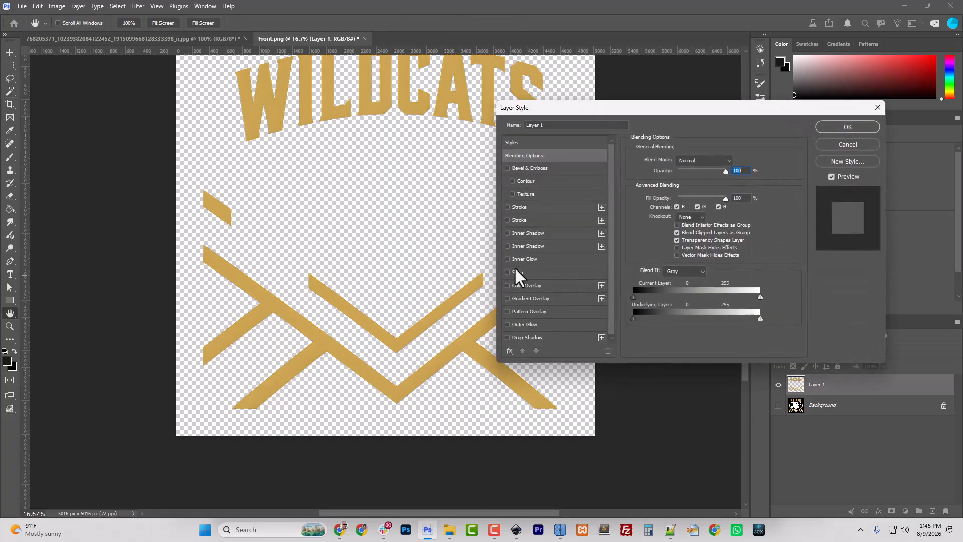
left_click(522, 285)
left_click(736, 162)
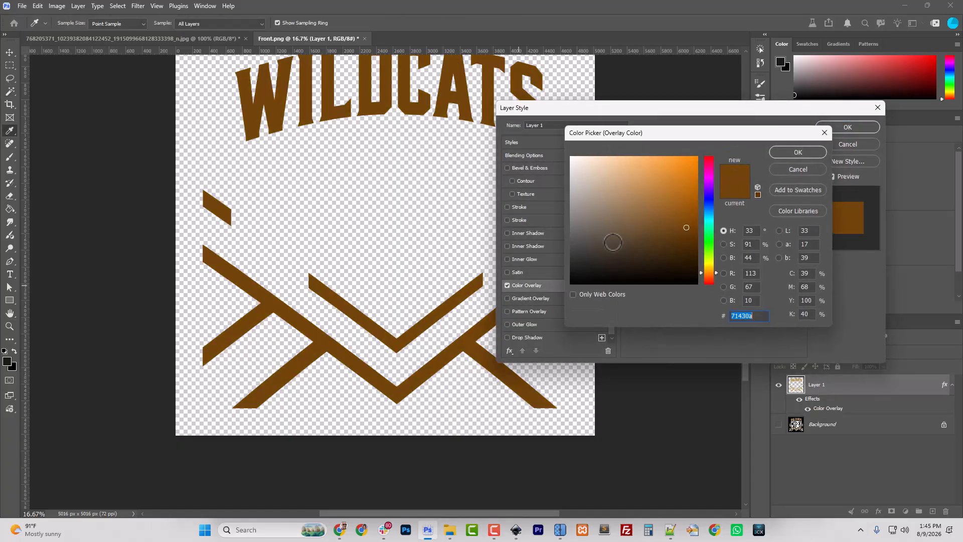
left_click(605, 277)
left_click(816, 148)
left_click(847, 128)
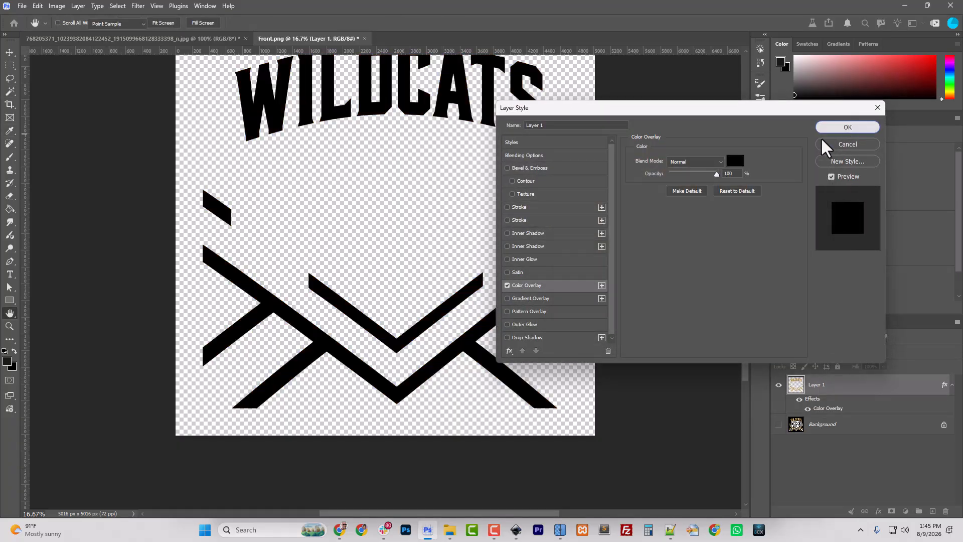
Set the foreground color to black and return to the Magic Wand tool
left_click(7, 361)
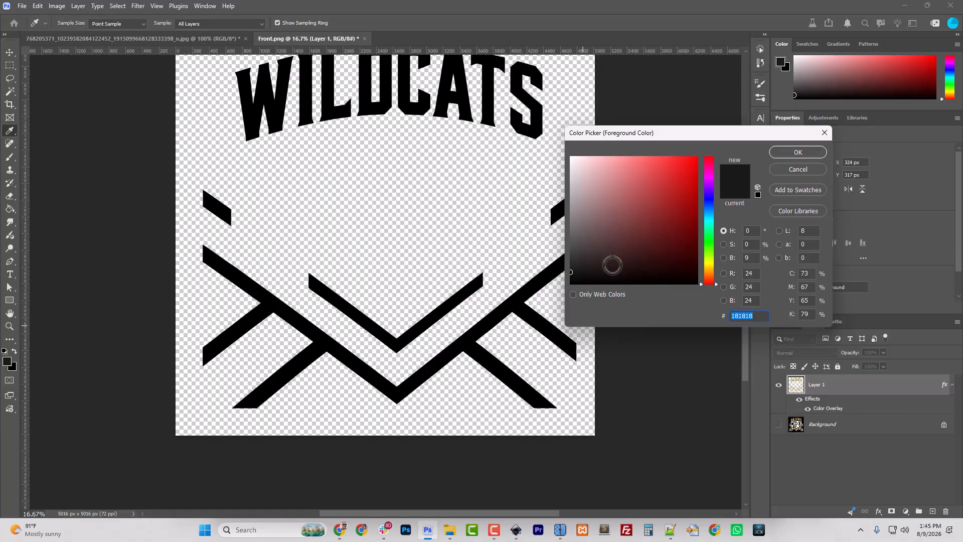
left_click(551, 308)
left_click(797, 152)
key("w")
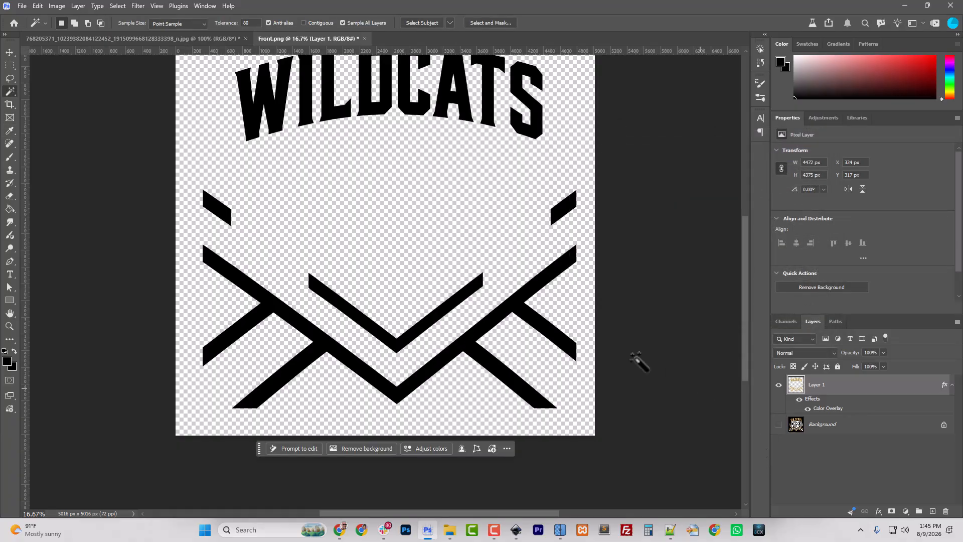
With Layer 1 hidden and Background shown, select all the white areas with the Magic Wand and copy the selection to a new layer
left_click(778, 384)
left_click(778, 424)
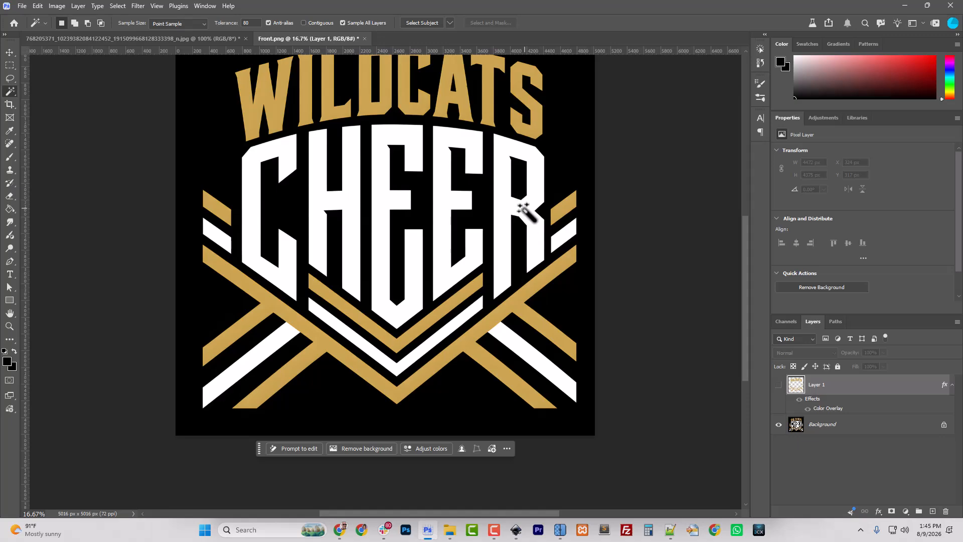
left_click(522, 211)
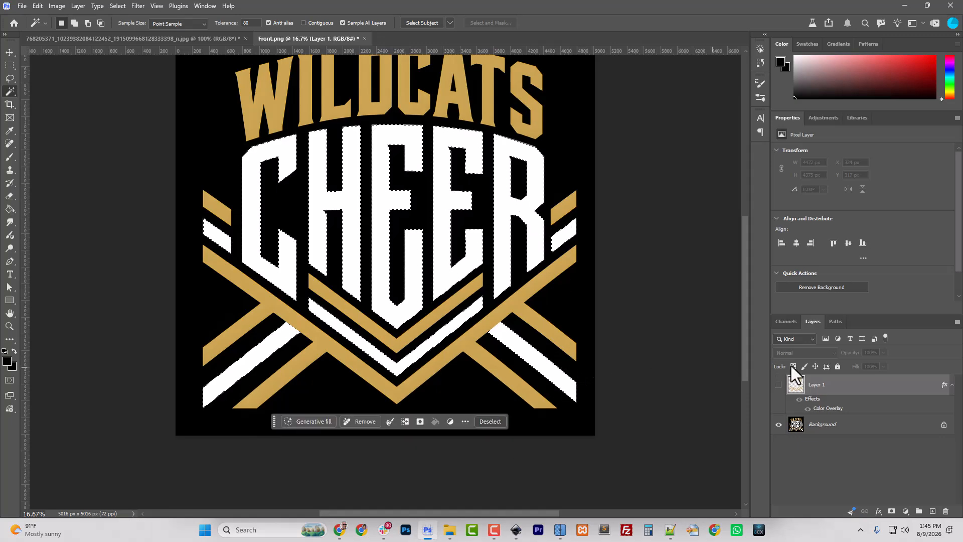
key("ctrl+j")
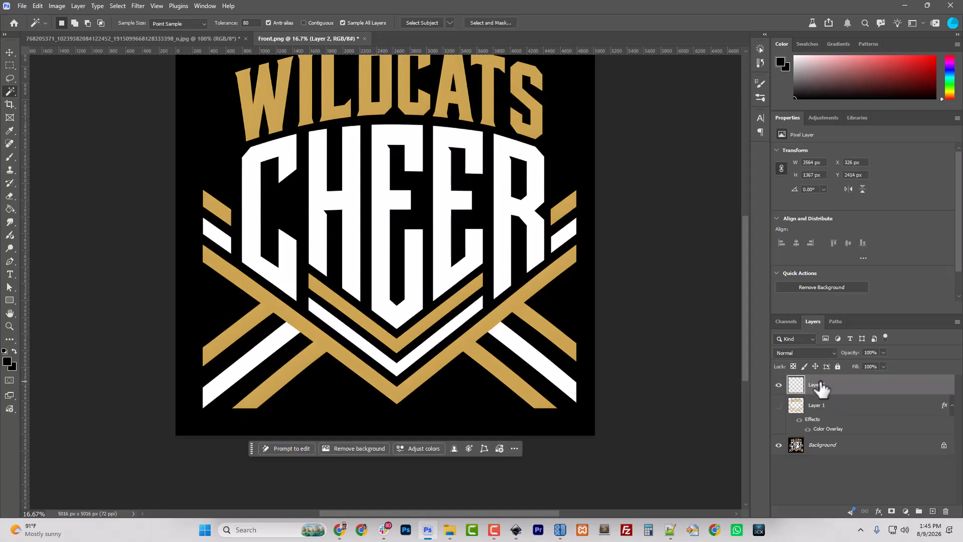
Add a black Color Overlay to the new Layer 2 and return to the Magic Wand tool
right_click(818, 384)
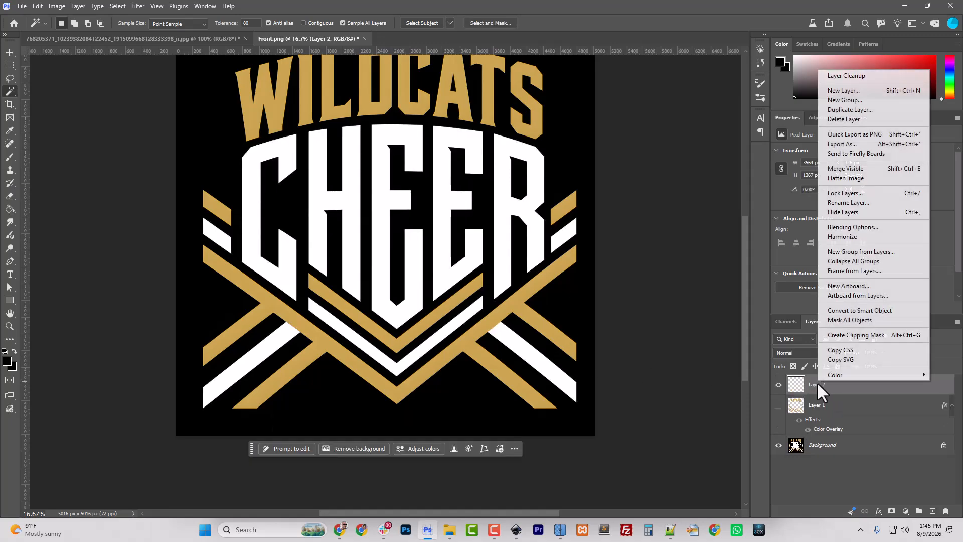
left_click(847, 228)
left_click(529, 286)
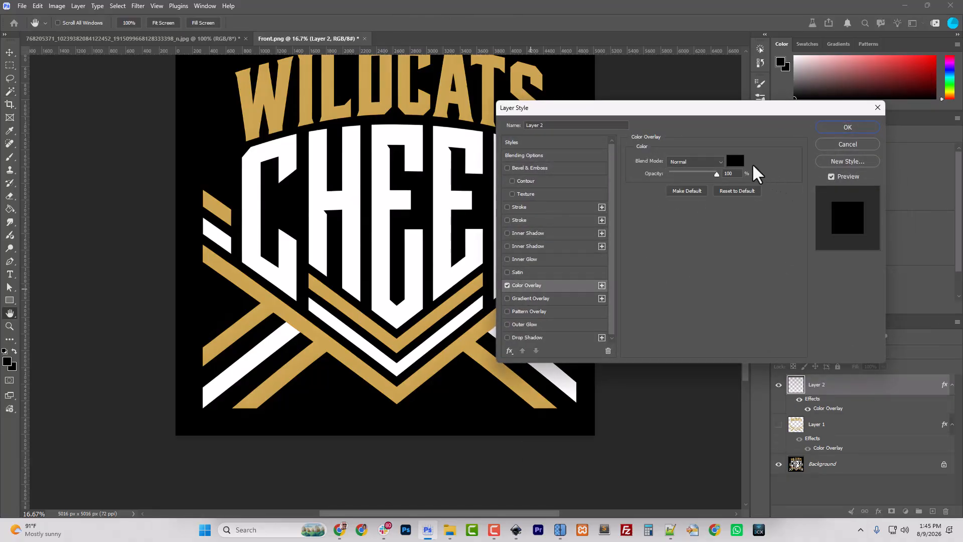
left_click(848, 127)
key("w")
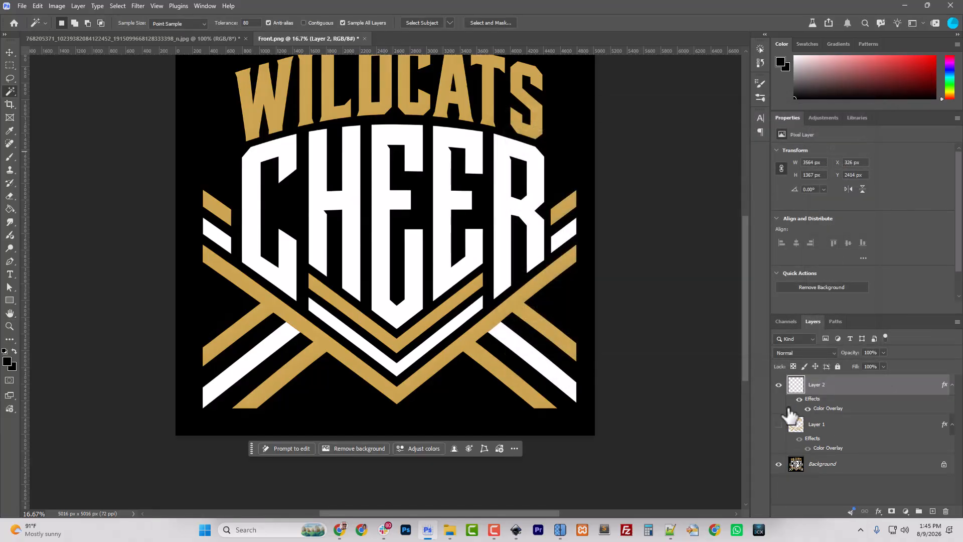
Reselect the white areas on the Background layer and copy them to a new layer above Layer 2
left_click(815, 467)
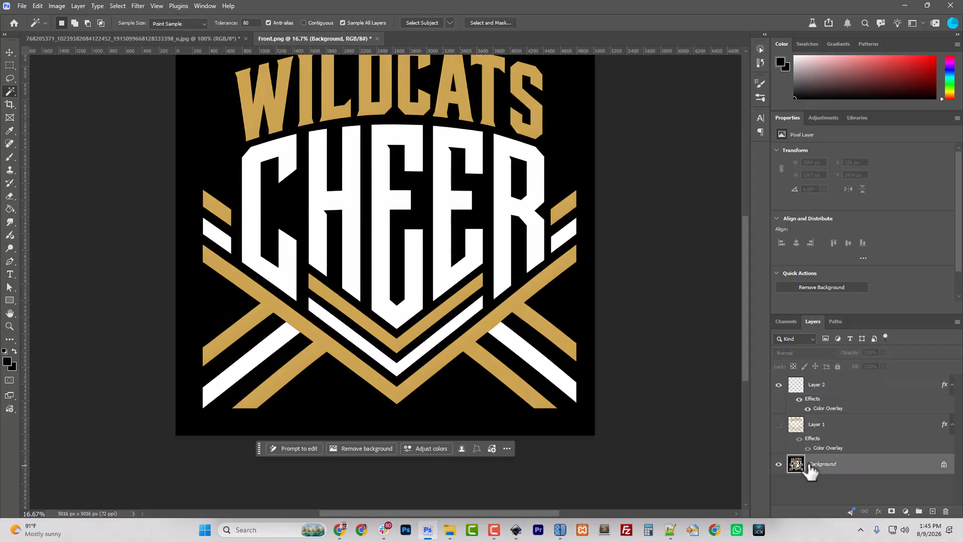
left_click(119, 6)
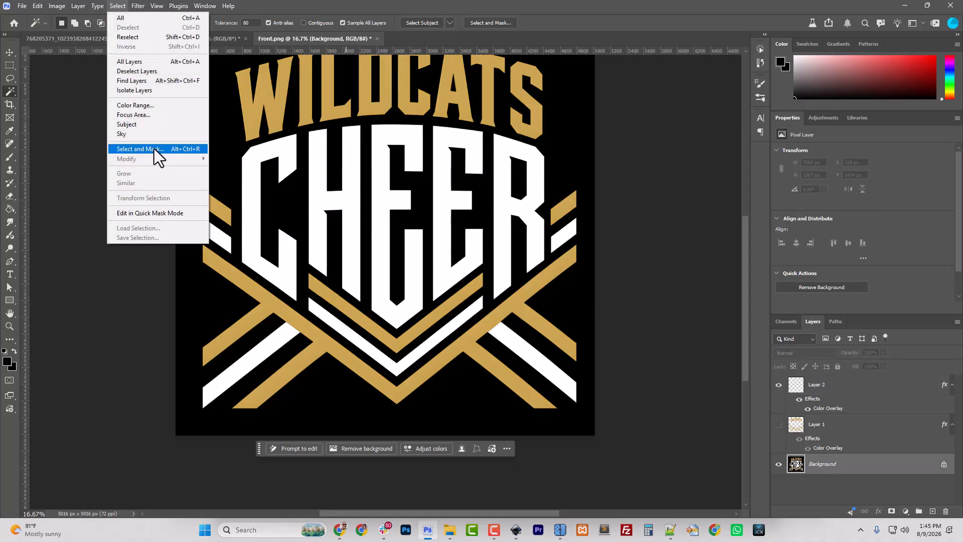
left_click(153, 38)
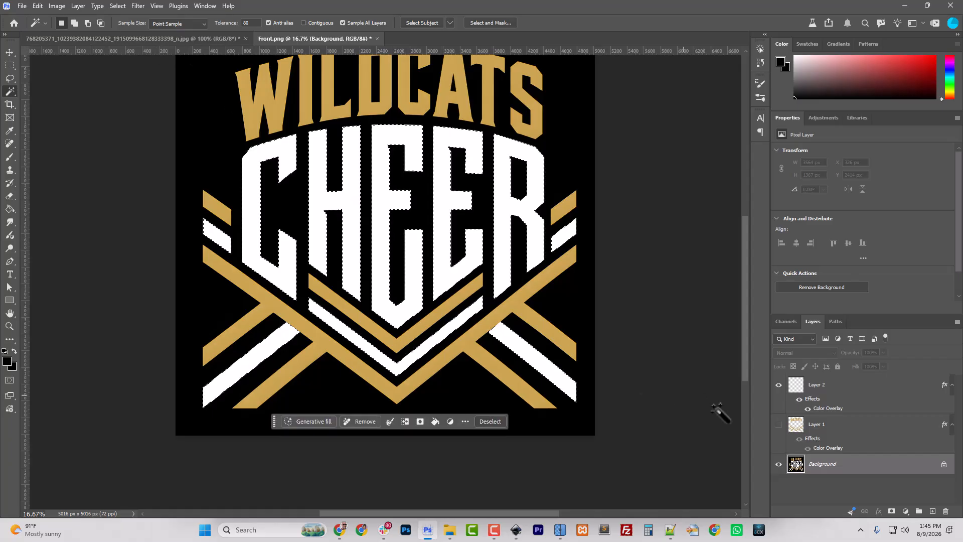
left_click(829, 385)
key("ctrl+j")
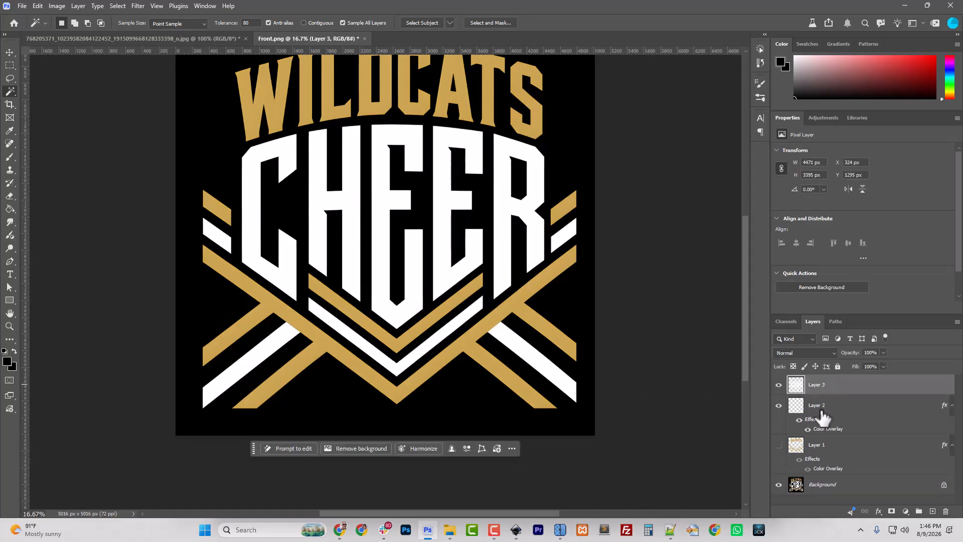
Copy the layer style of Layer 2 and paste it onto the new CHEER layer
right_click(818, 408)
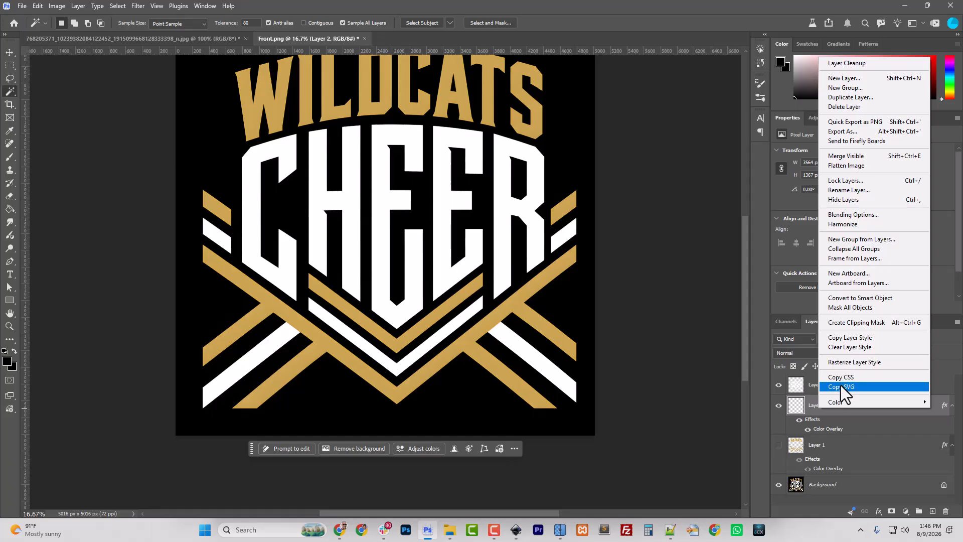
left_click(841, 337)
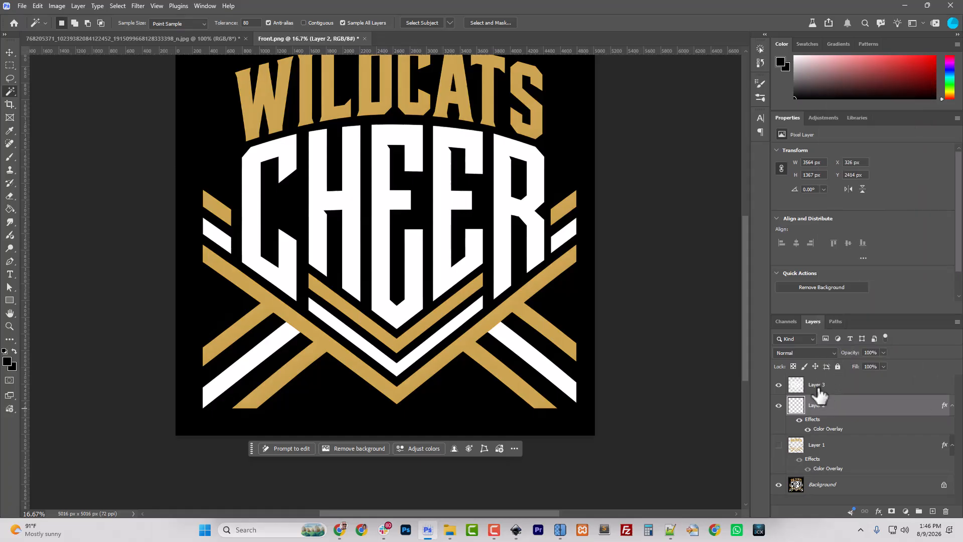
right_click(820, 386)
left_click(851, 341)
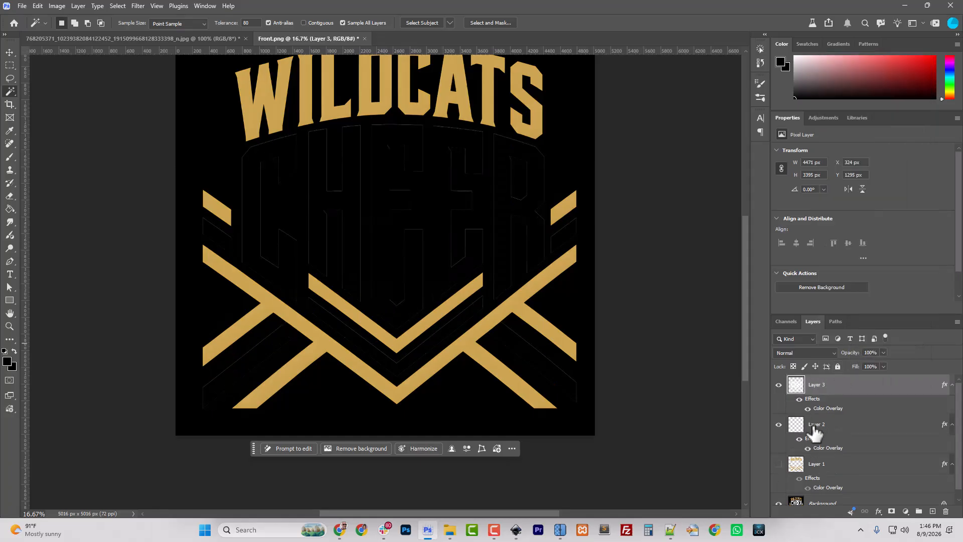
Delete the unneeded Layer 2, show Layer 1, and hide the Background layer
left_click(818, 429)
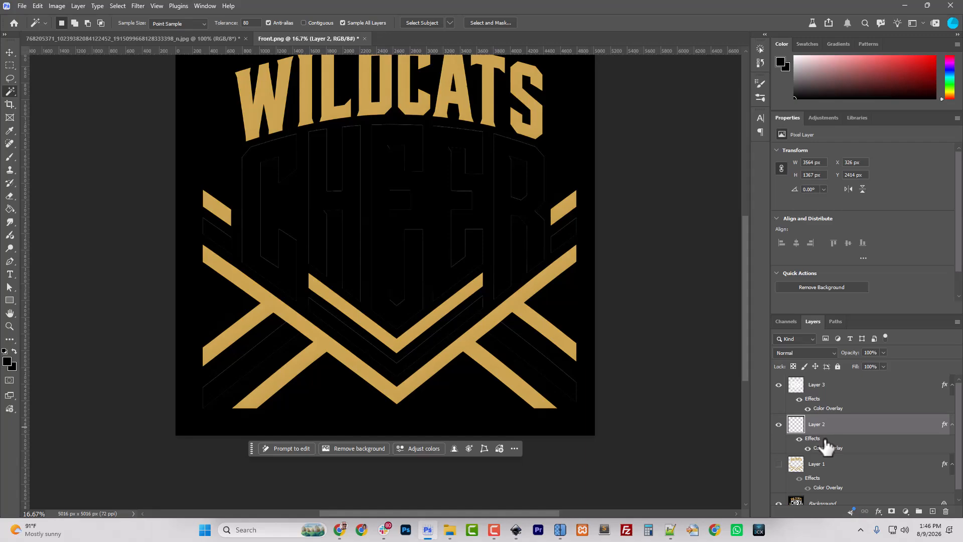
key("Delete")
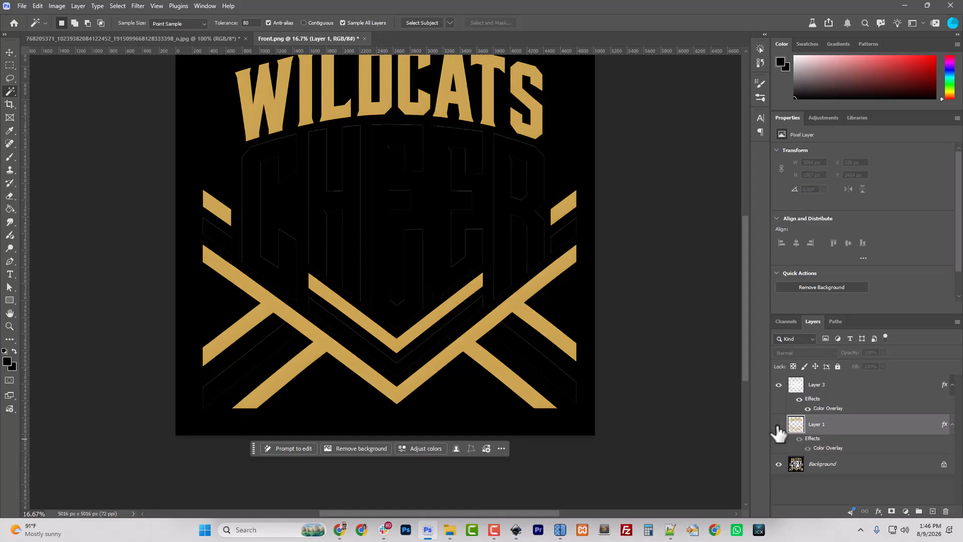
left_click(779, 425)
left_click(779, 464)
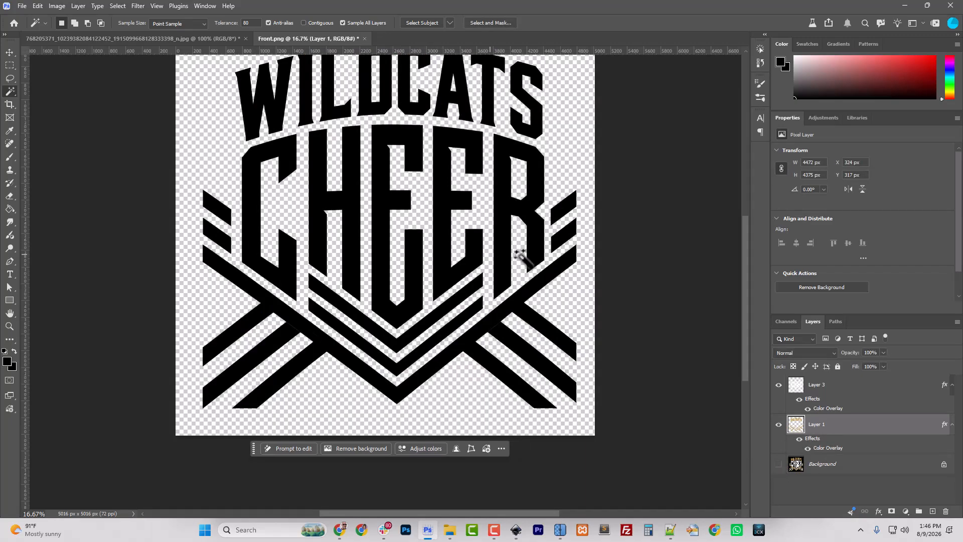
Hide Layer 1 and quick-export the CHEER artwork as Wildcats_Cheer_Front_Trace.png into the pieces folder of Wildcats_Cheer
left_click(778, 425)
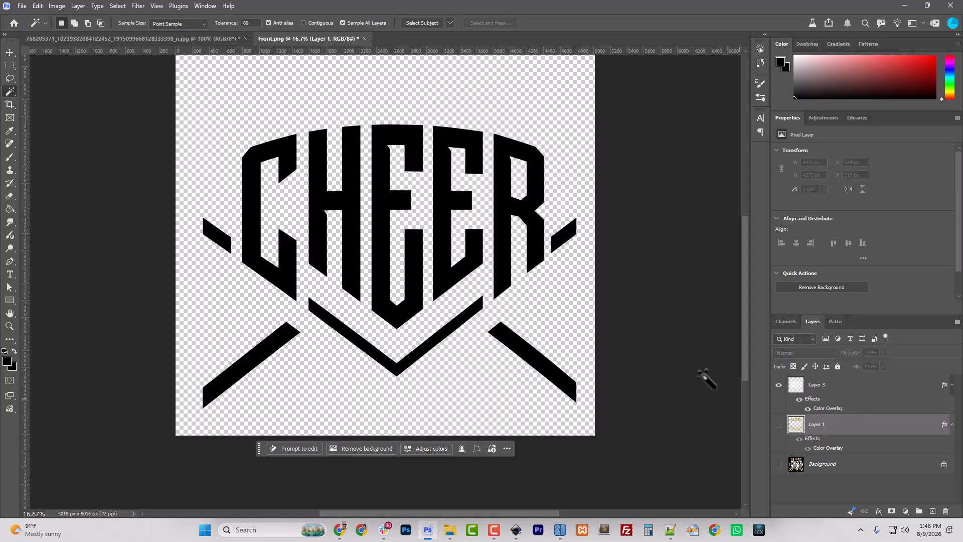
left_click(21, 6)
mouse_move(74, 184)
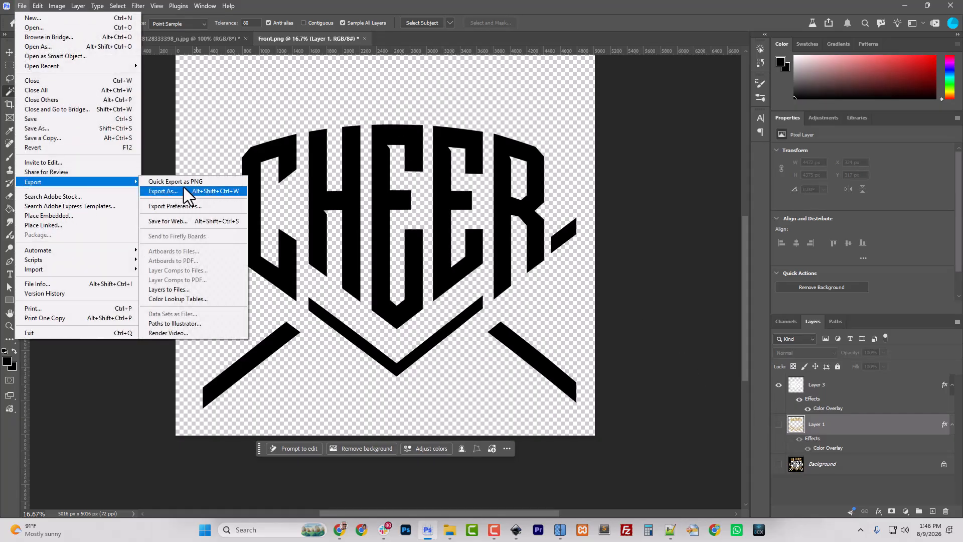
left_click(183, 184)
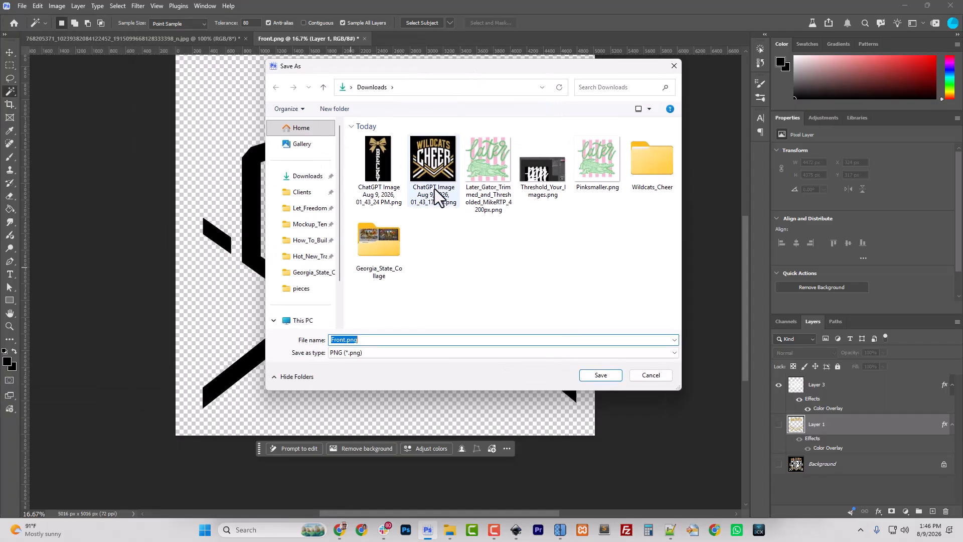
double_click(655, 174)
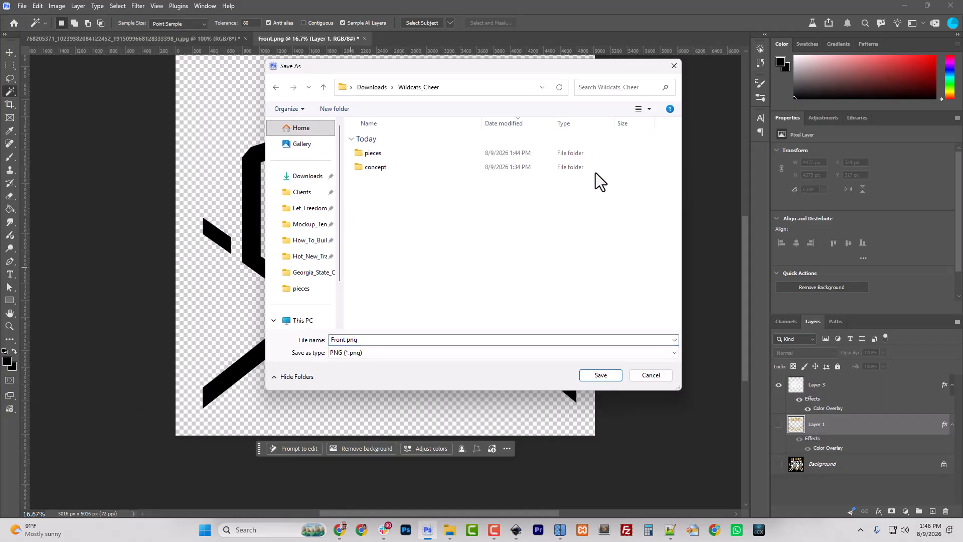
double_click(383, 153)
left_click(346, 339)
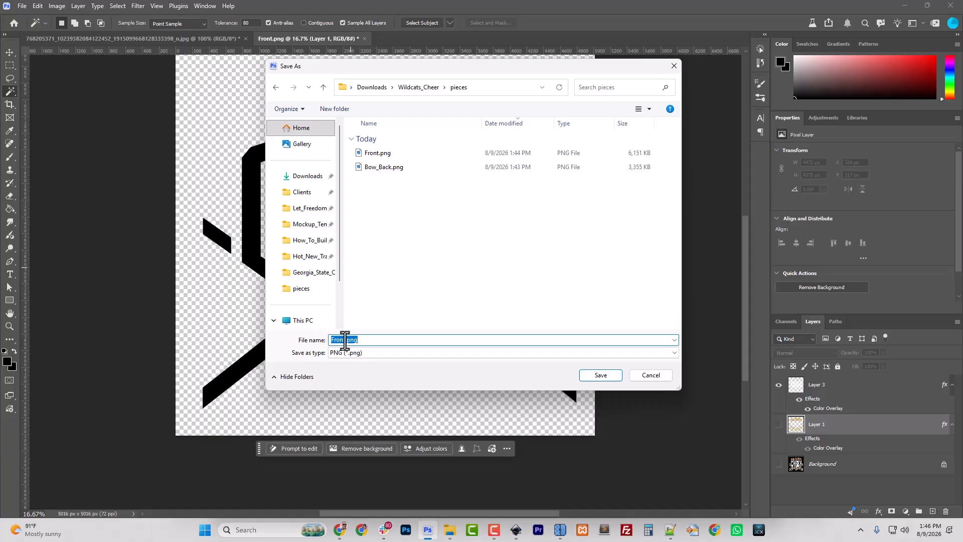
key("Tab")
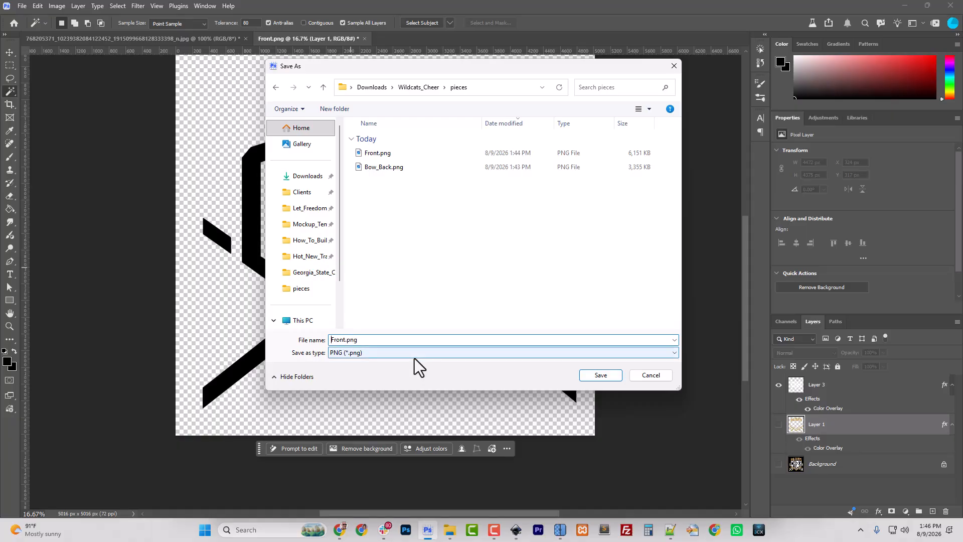
type("Wildcats_Cheer_")
key("Return")
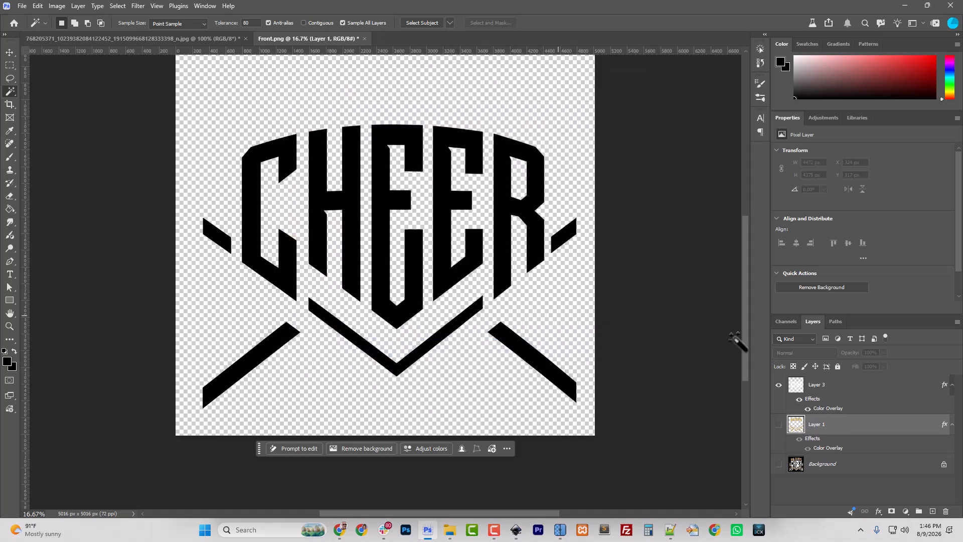
Show Layer 1 with the WILDCATS lettering and hide the CHEER layer
left_click(778, 425)
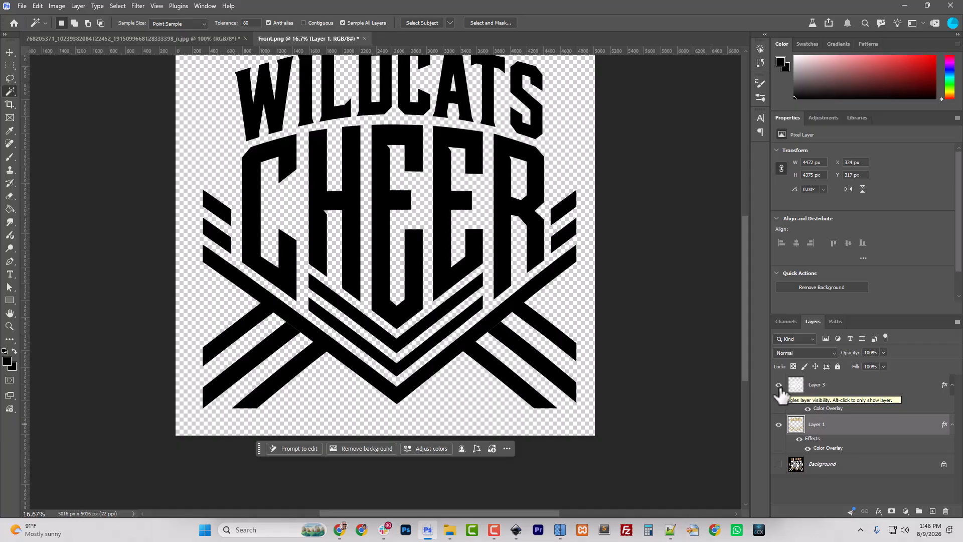
left_click(778, 425)
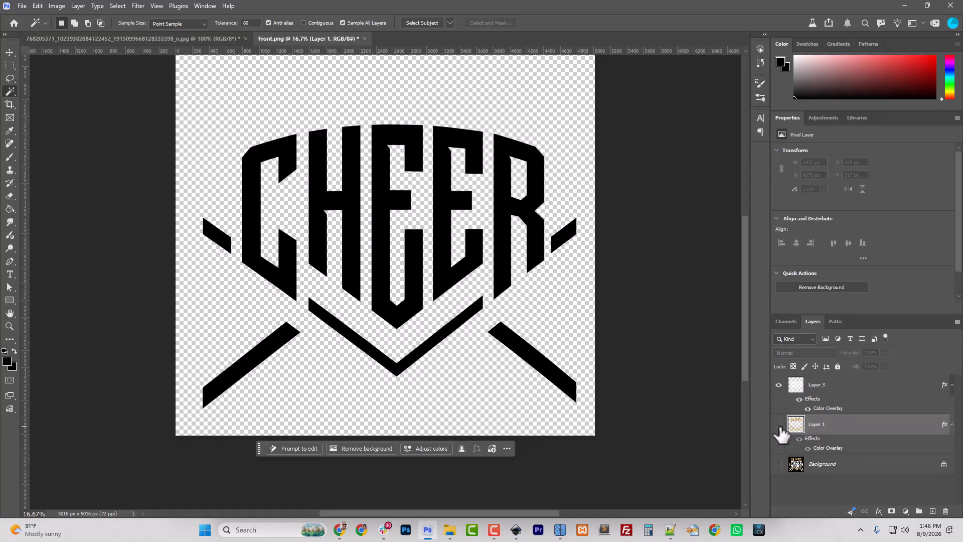
left_click(778, 424)
left_click(778, 384)
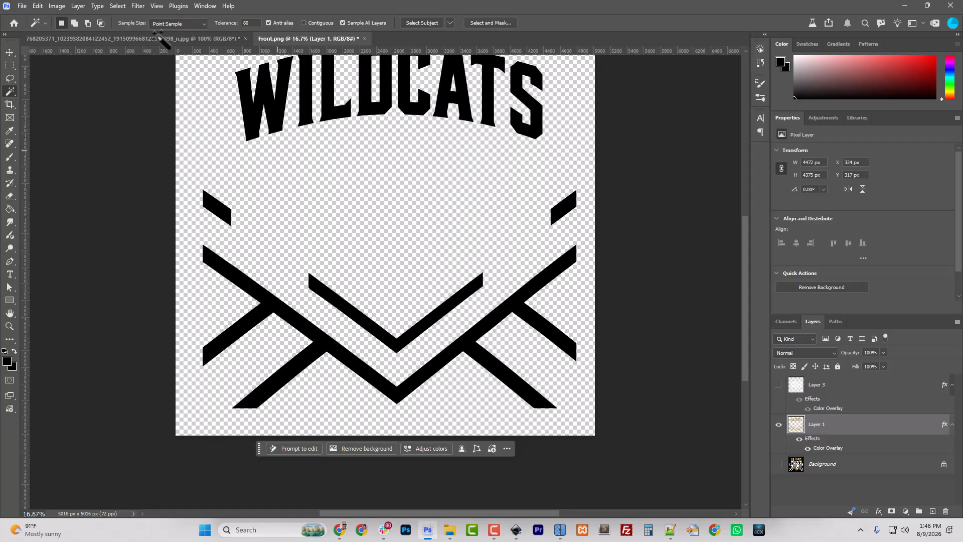
Quick-export the WILDCATS lettering layer as Wildcats_Front_Trace.png into the pieces folder
left_click(22, 6)
mouse_move(55, 182)
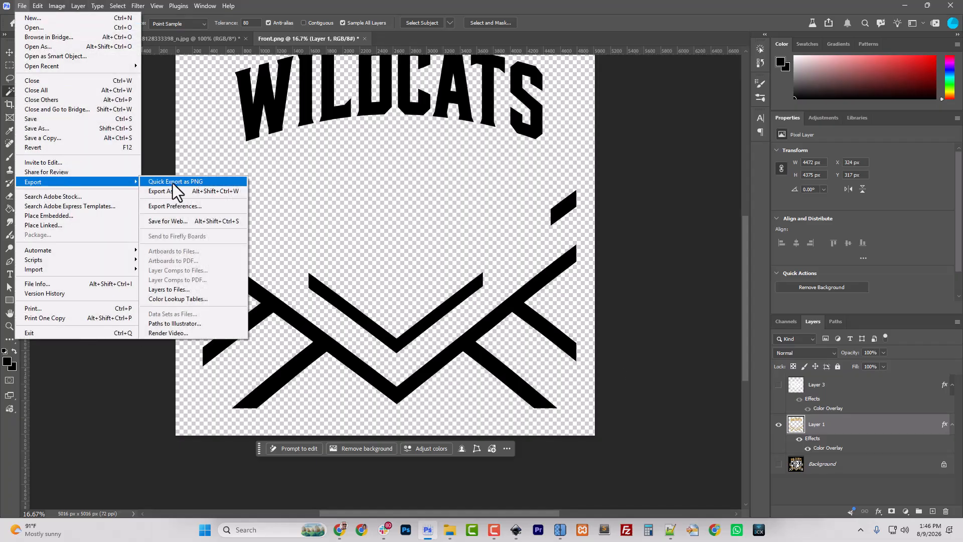
left_click(173, 183)
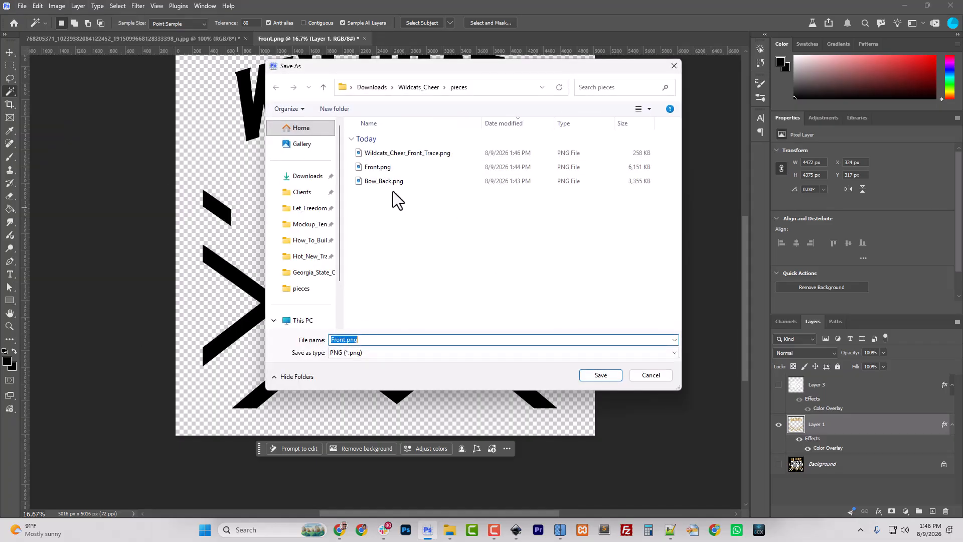
left_click(410, 153)
left_click(373, 345)
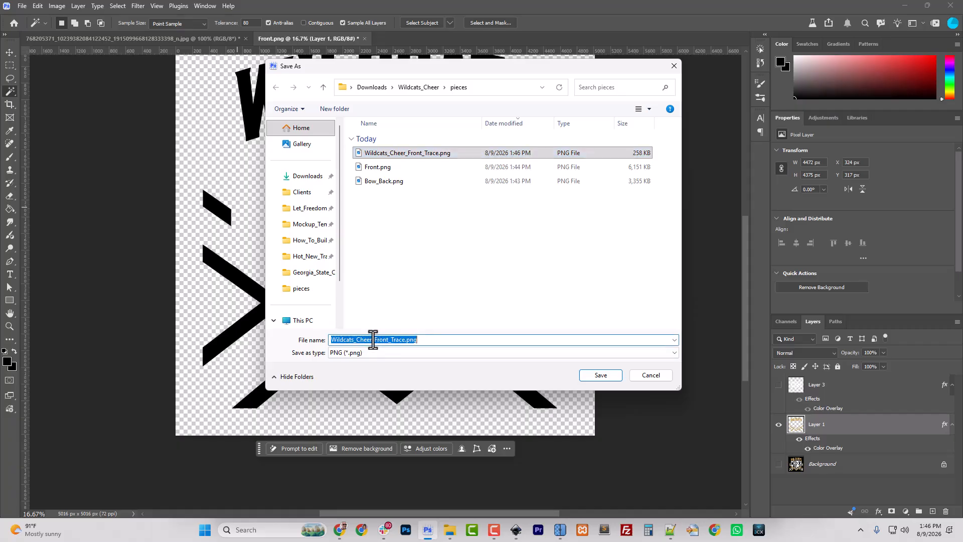
left_click_drag(372, 344, 357, 343)
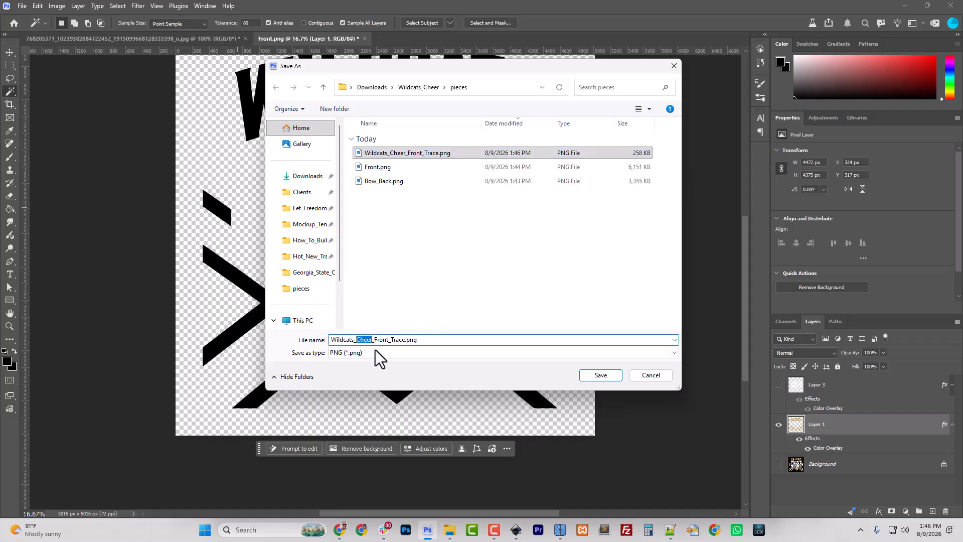
key("BackSpace")
key("BackSpace")
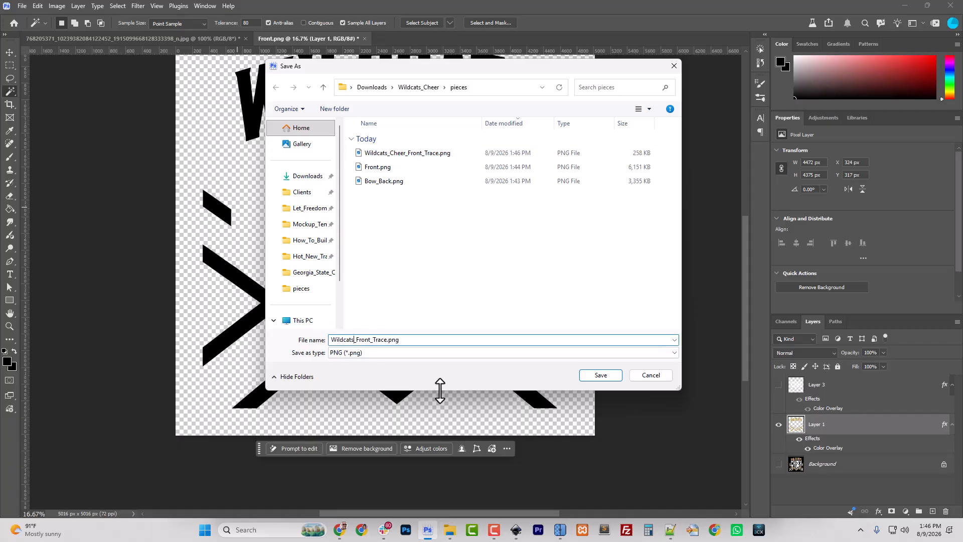
left_click(604, 377)
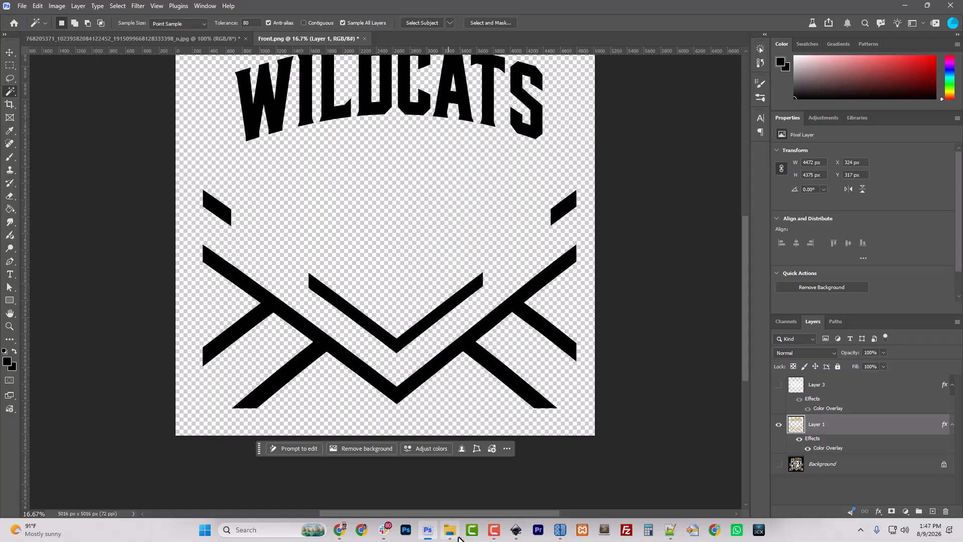
Switch to Inkscape and import Wildcats_Cheer_Front_Trace.png and Wildcats_Front_Trace.png together from the pieces folder into the new document
left_click(517, 535)
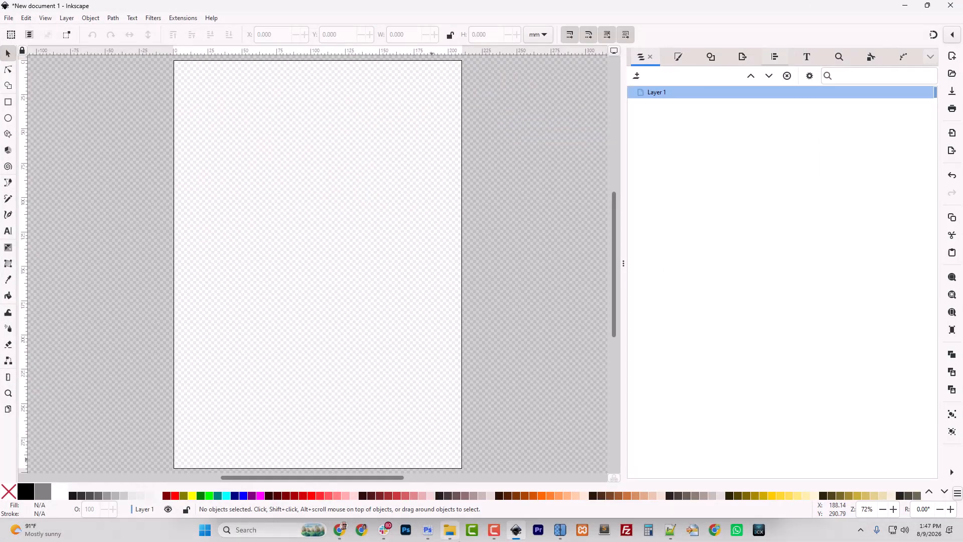
left_click(451, 533)
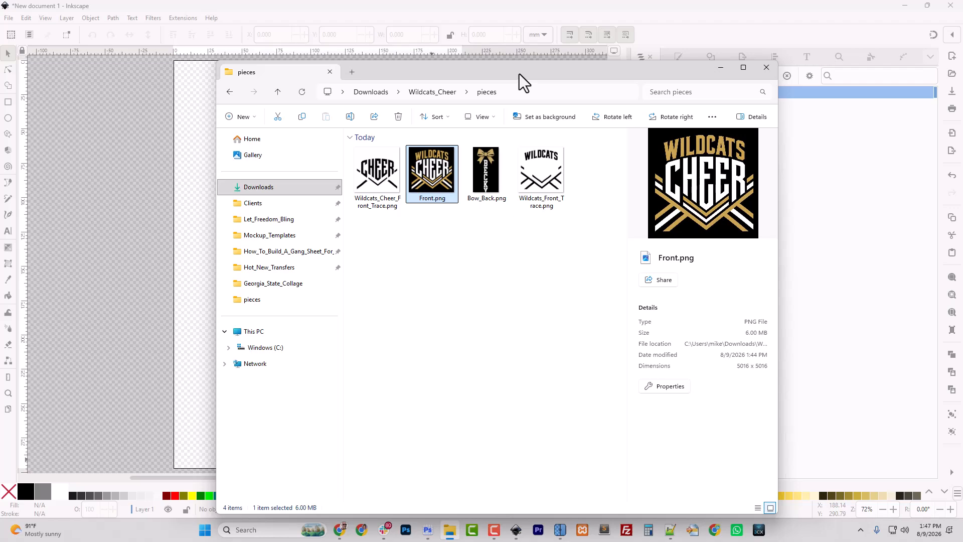
left_click_drag(519, 73, 504, 77)
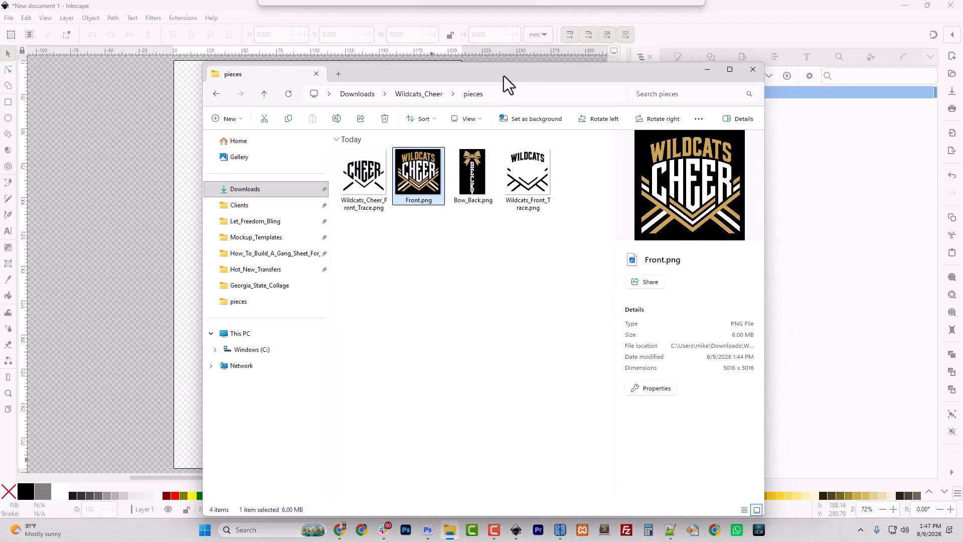
left_click(359, 198)
left_click(531, 197, "ctrl")
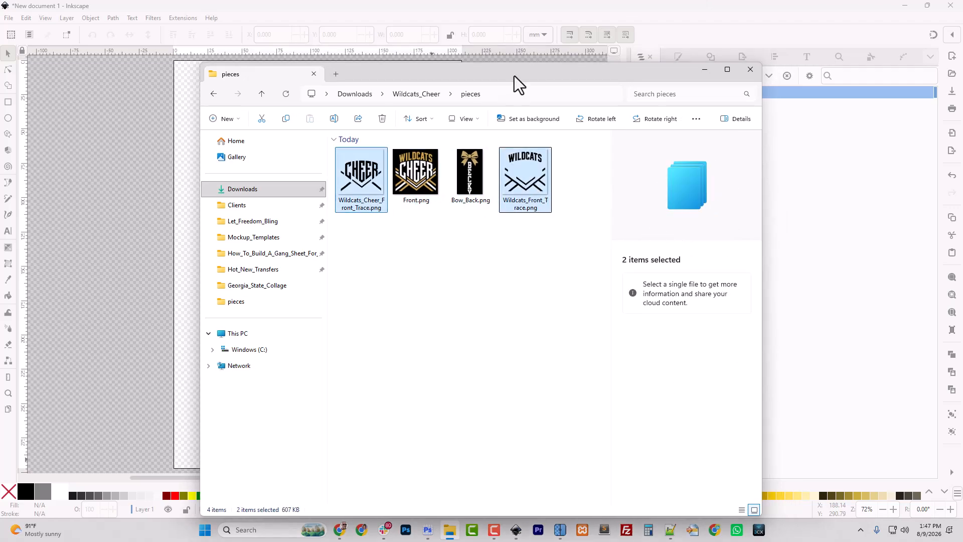
left_click_drag(513, 76, 0, 81)
left_click_drag(6, 260, 303, 218)
left_click(267, 242)
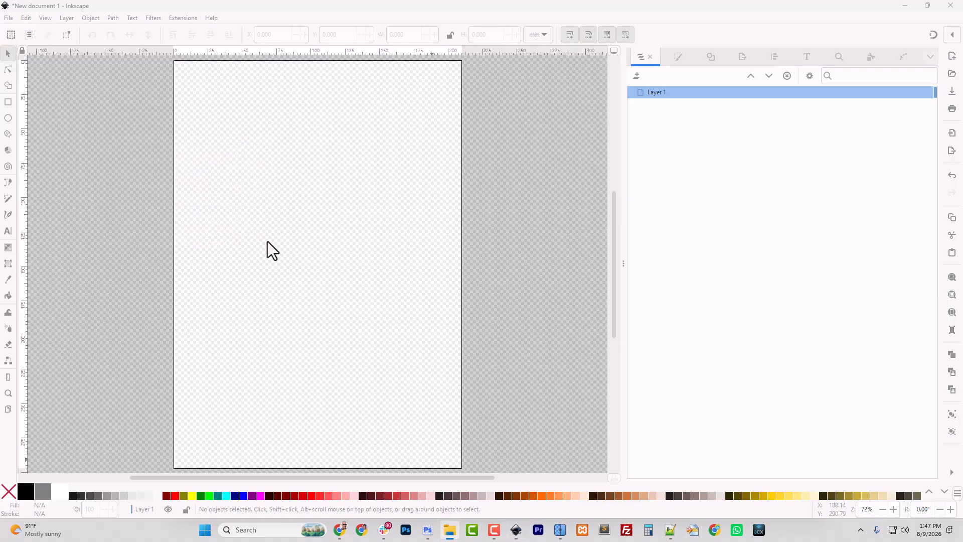
left_click(167, 138)
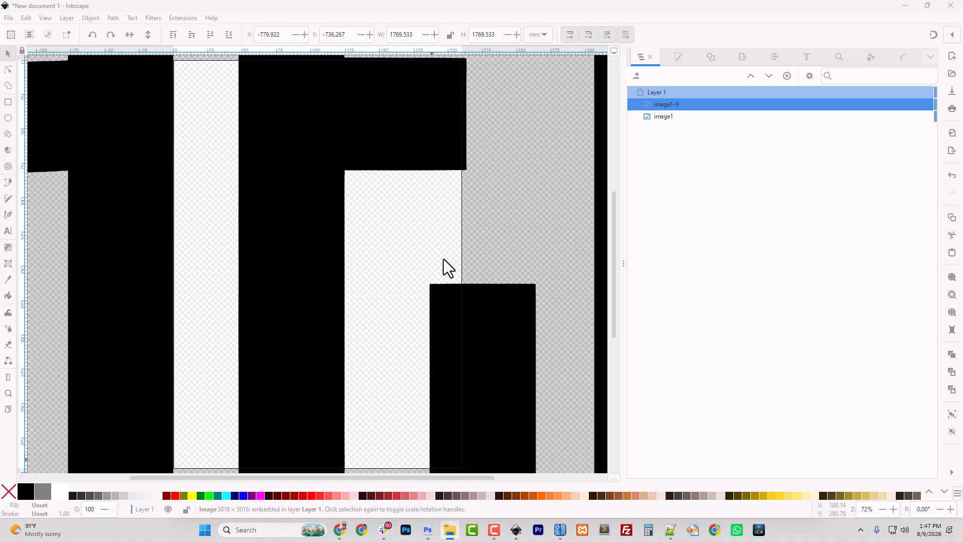
left_click(296, 182)
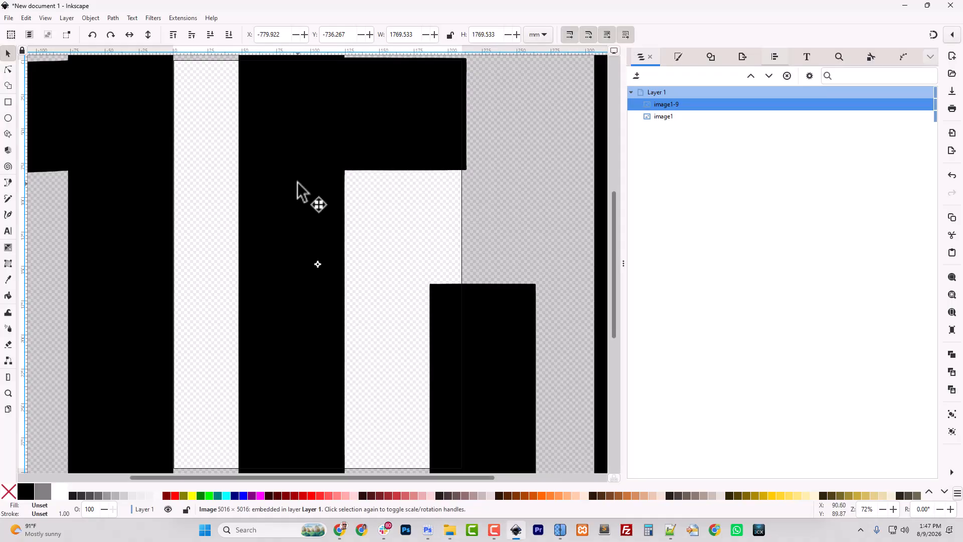
Resize the page to its content in the document properties so it fits the imported Wildcats Cheer artwork
key("minus")
key("minus")
key("minus")
key("minus")
key("minus")
key("minus")
key("minus")
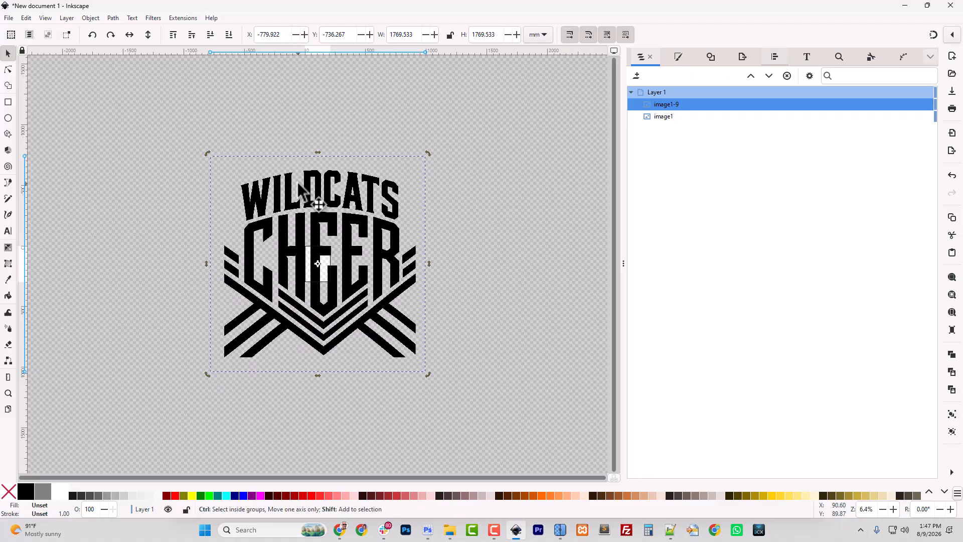
key("shift+ctrl+r")
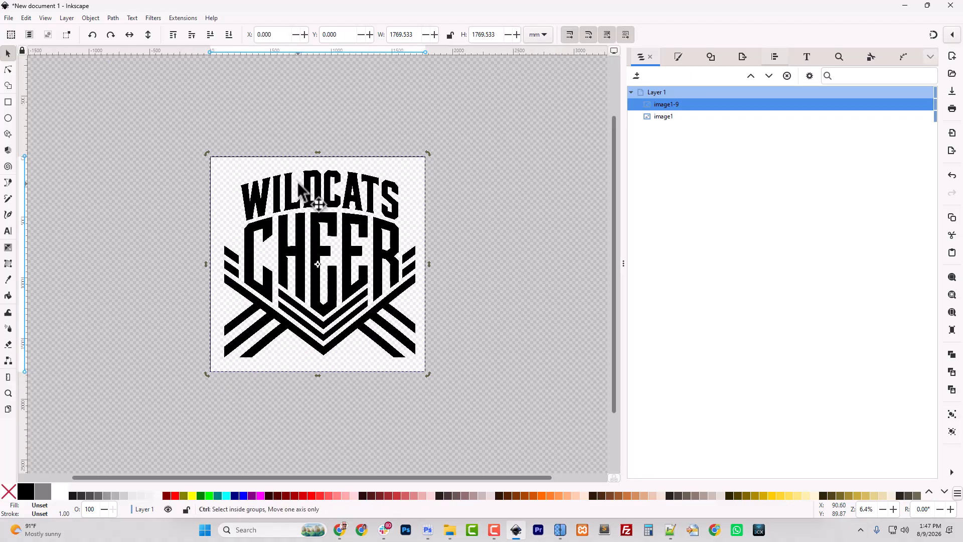
key("ctrl+z")
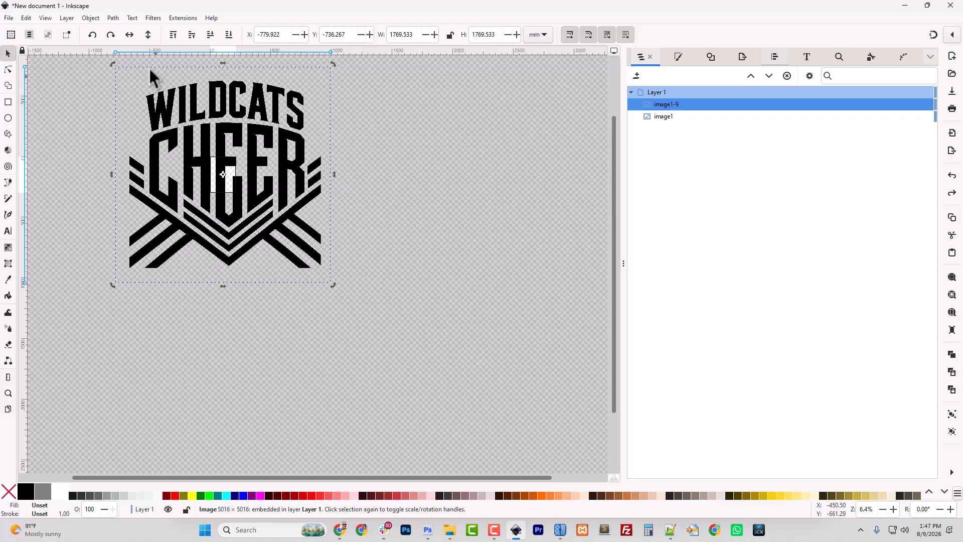
left_click(9, 18)
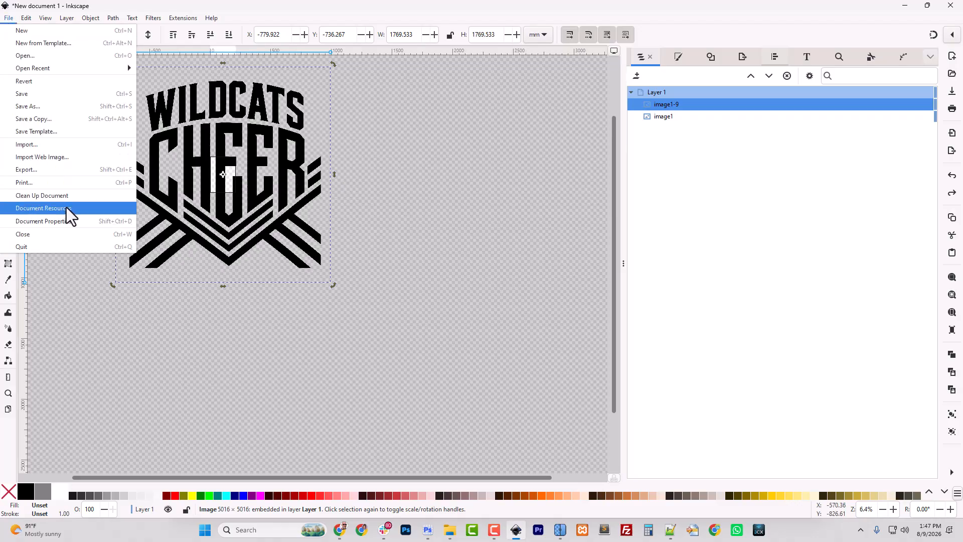
left_click(67, 220)
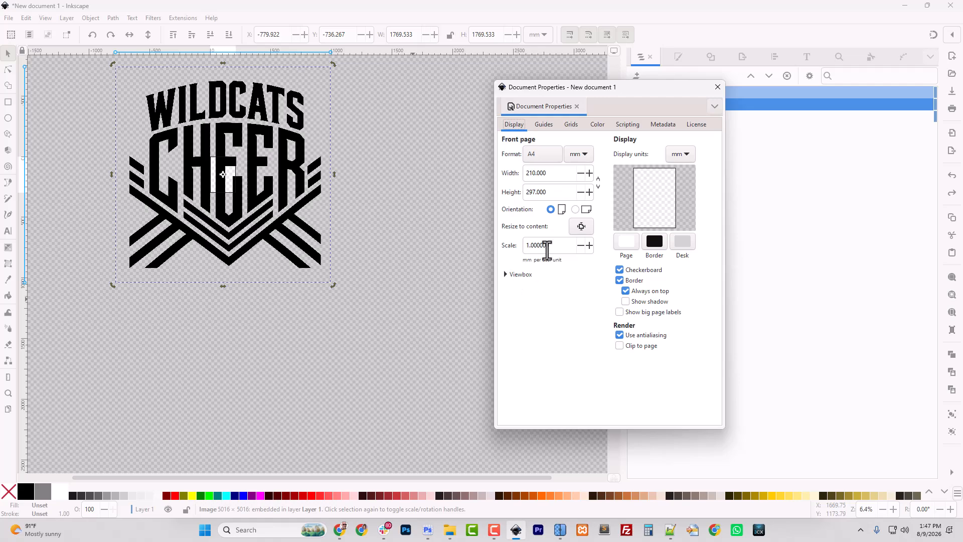
left_click(582, 227)
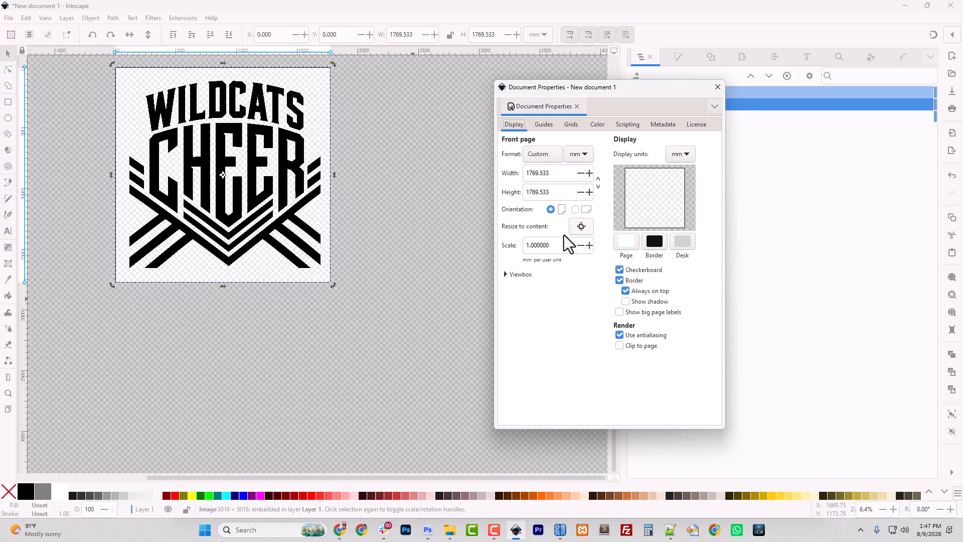
left_click(365, 196)
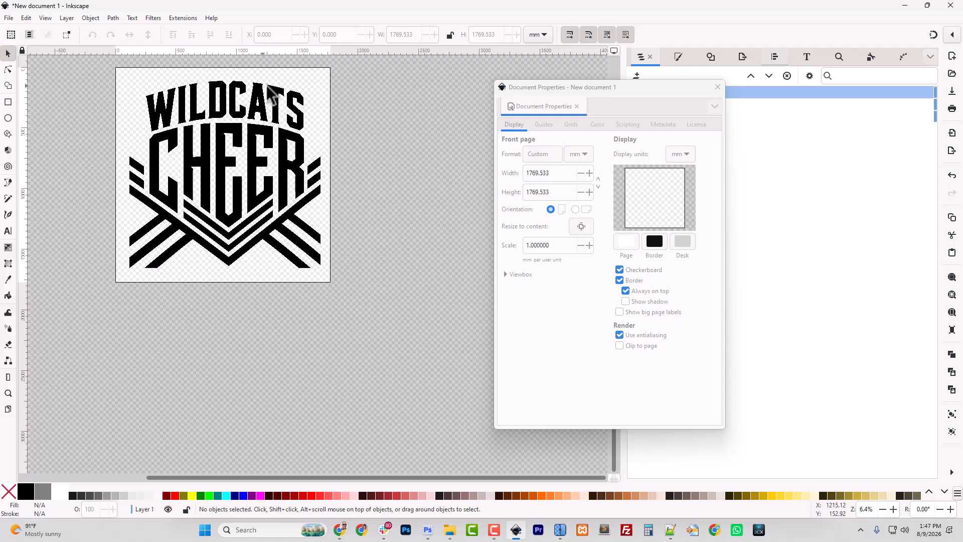
left_click(717, 87)
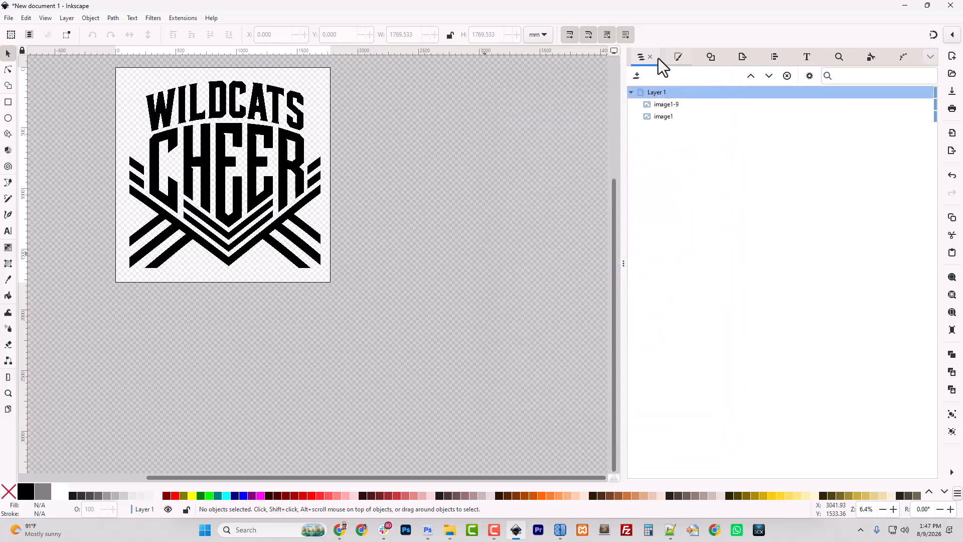
Select both imported images and turn off moving and aligning the selection as a group in the alignment options
left_click(657, 105)
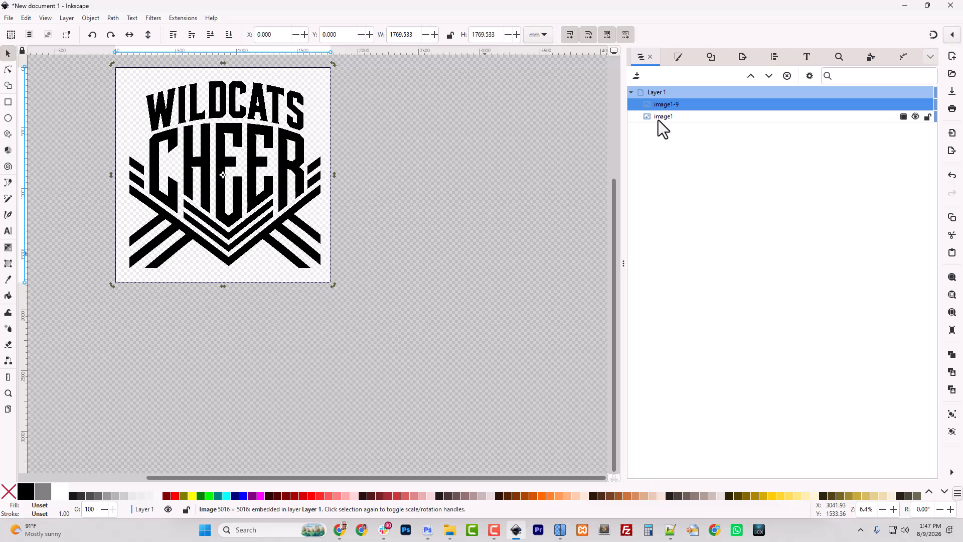
left_click(657, 119, "shift")
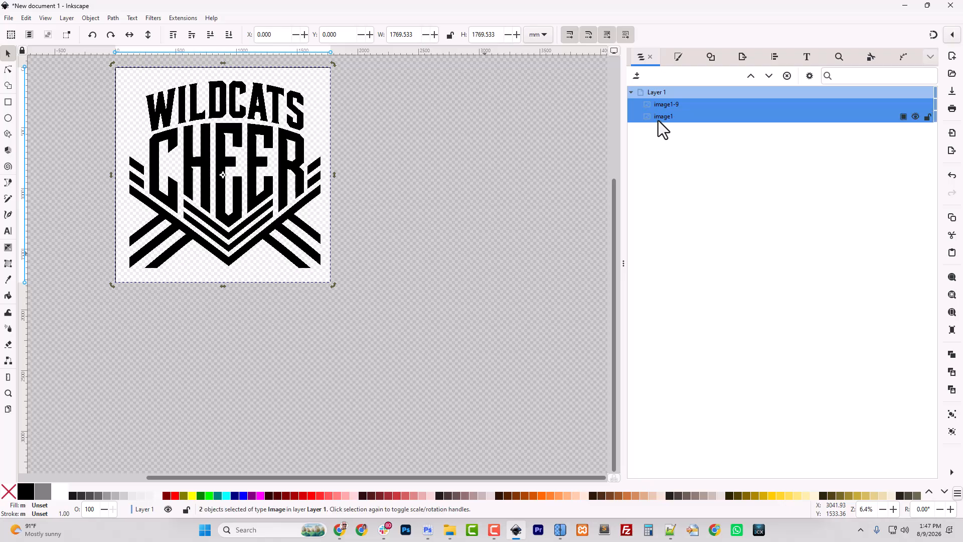
left_click(772, 58)
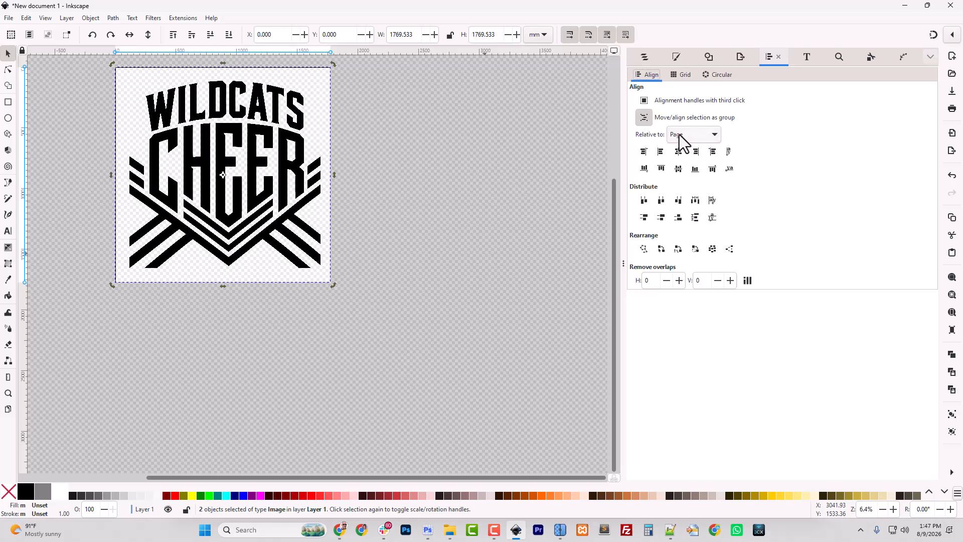
left_click(647, 120)
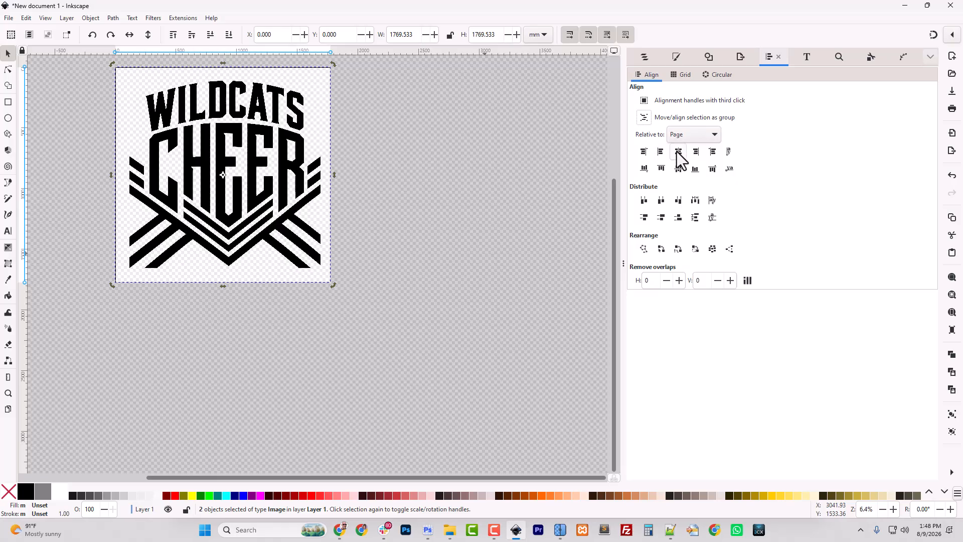
Trace the WILDCATS image (image1) into a path with a single-scan brightness cutoff
left_click(642, 56)
left_click(663, 116)
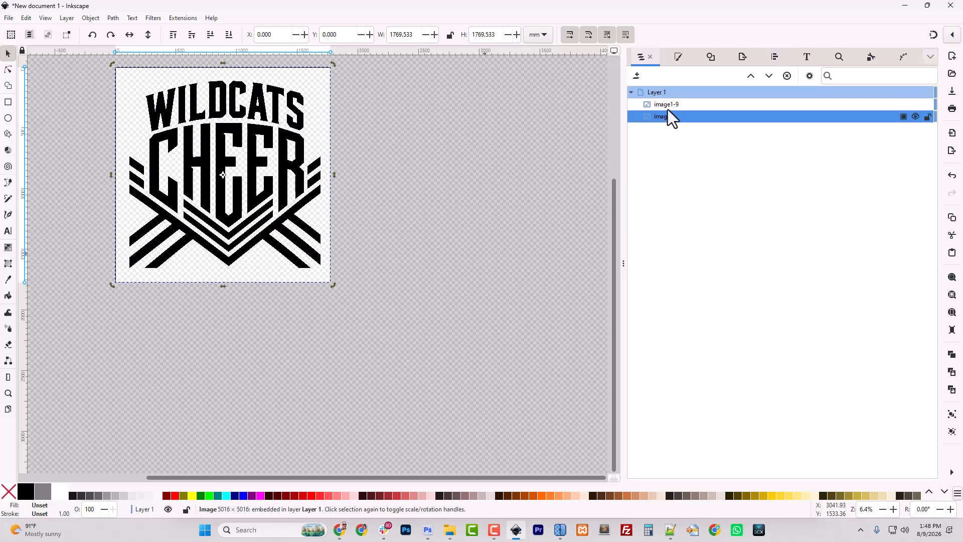
left_click(710, 57)
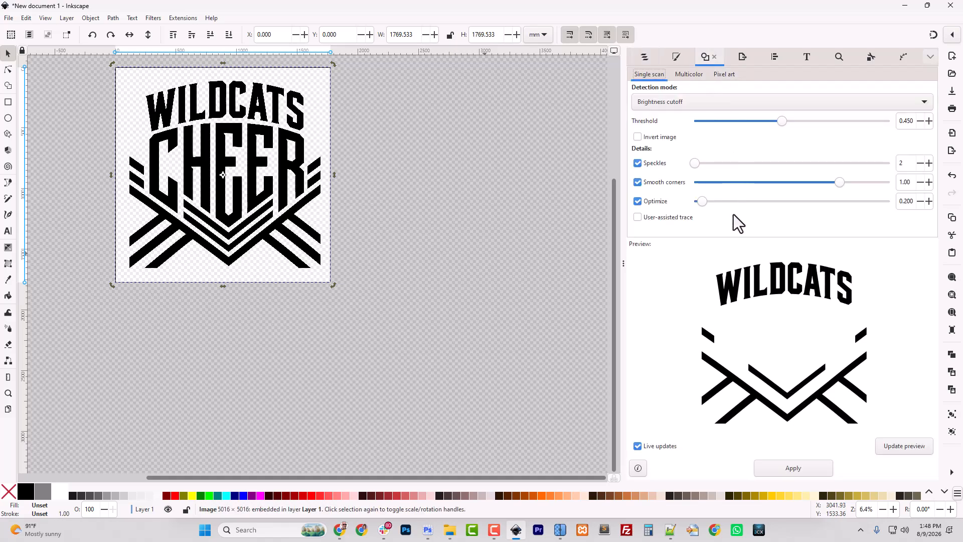
left_click(802, 465)
Rename the traced path to Wildcats and delete its source image, image1
left_click(643, 59)
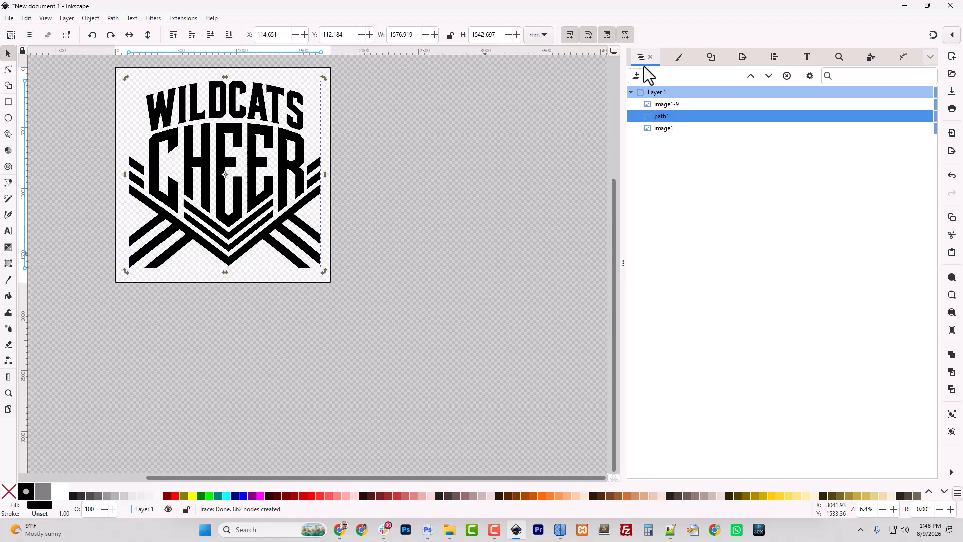
double_click(663, 117)
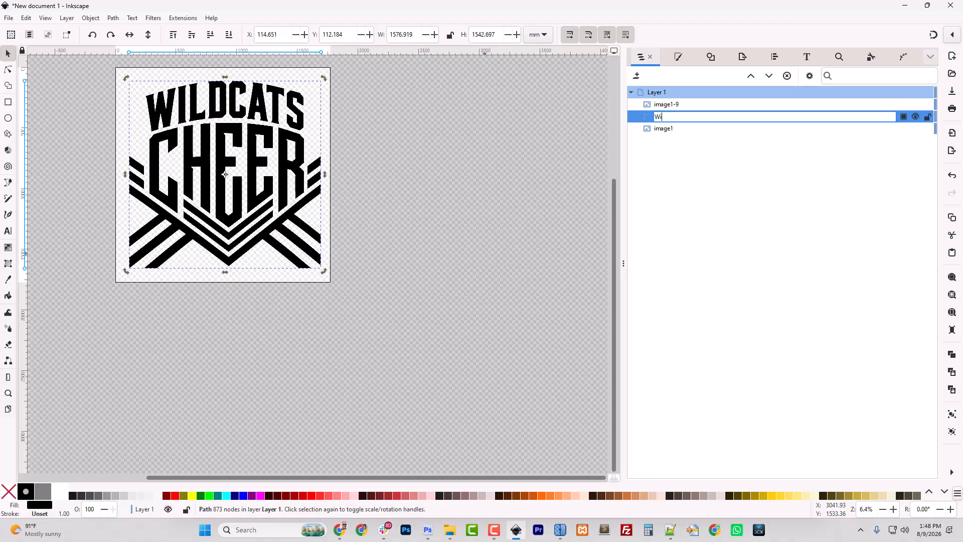
key("Return")
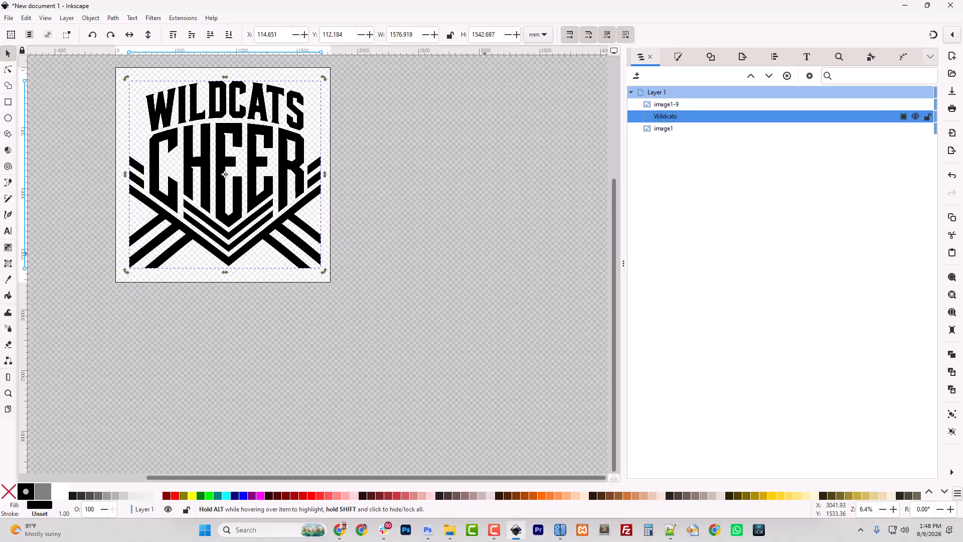
left_click(650, 128)
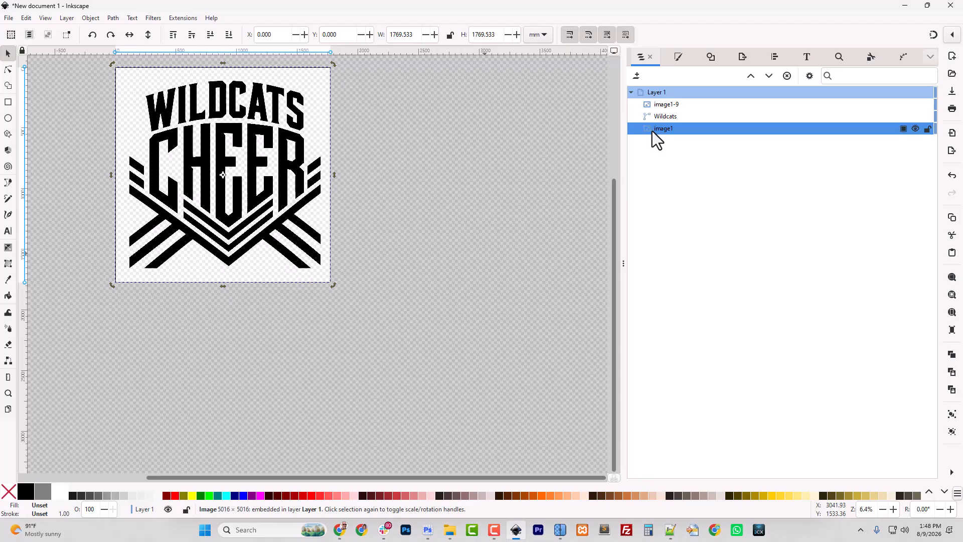
key("Delete")
Trace the CHEER image (image1-9) into a path with a single-scan brightness cutoff and return to the object list
left_click(668, 104)
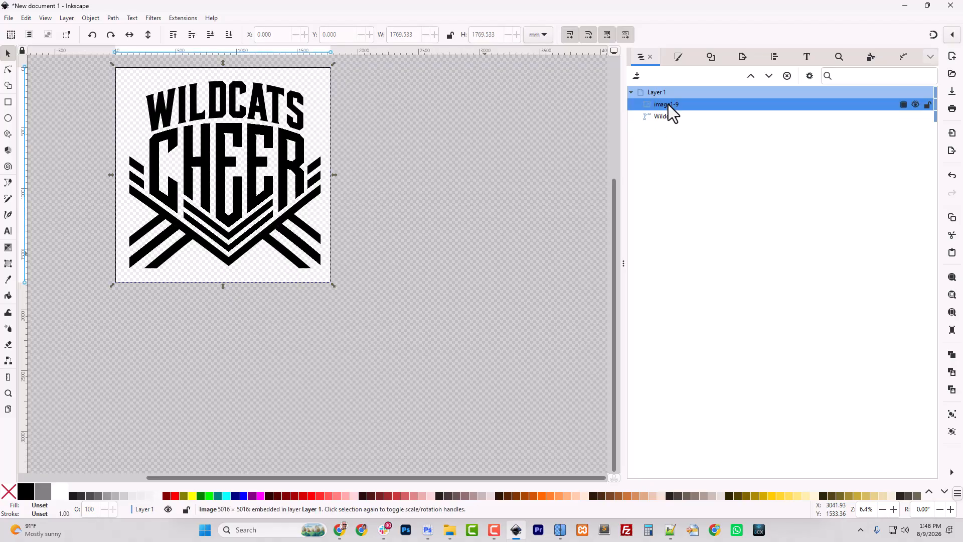
left_click(709, 58)
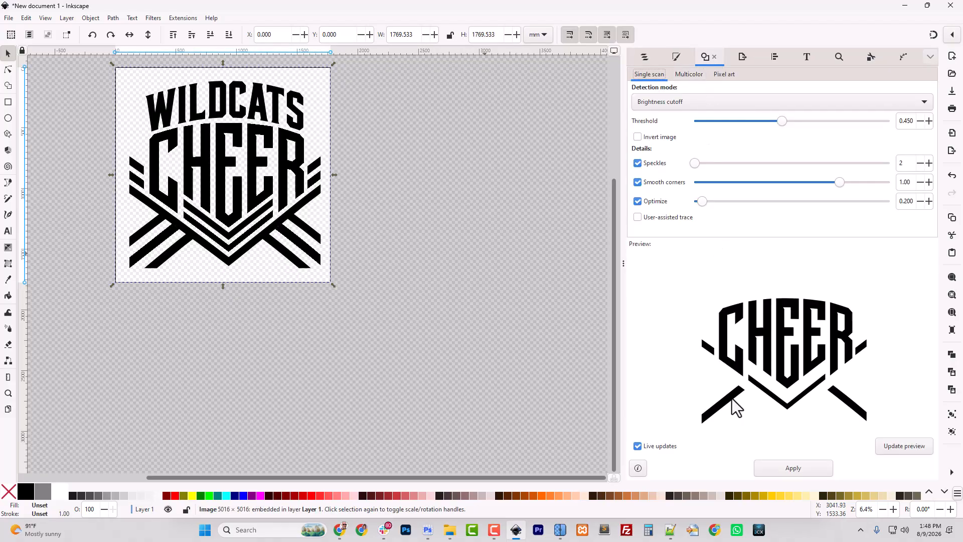
left_click(783, 466)
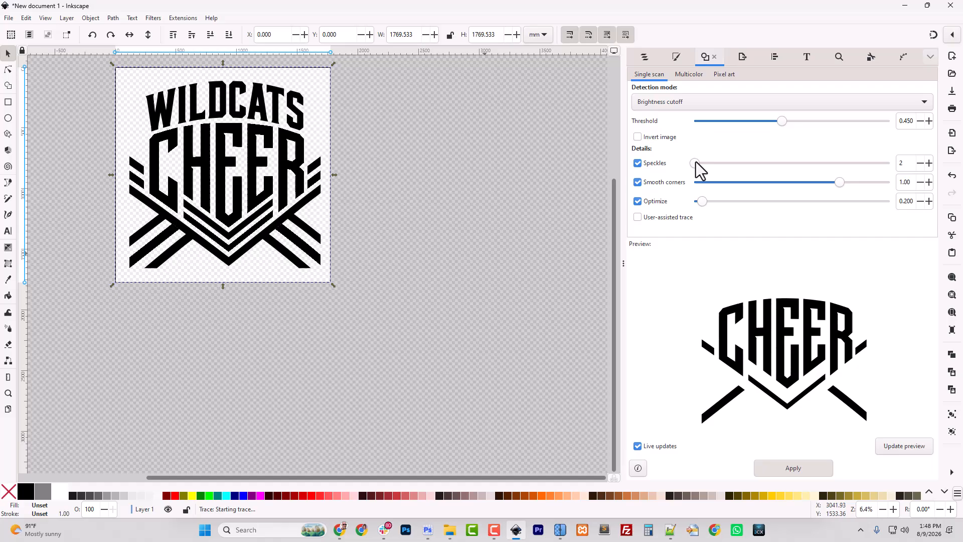
left_click(644, 58)
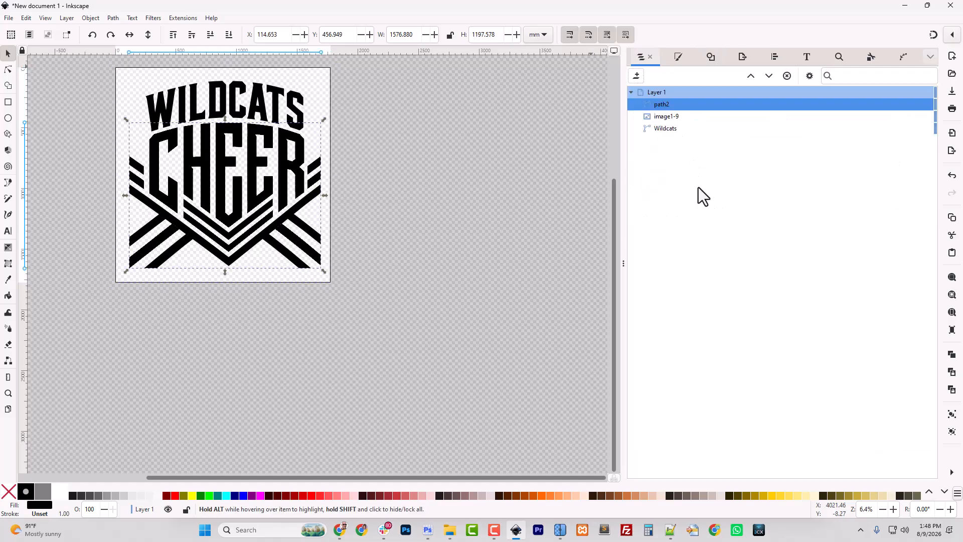
Delete the source image image1-9 and rename the traced path path2 to Cheer
left_click(670, 114)
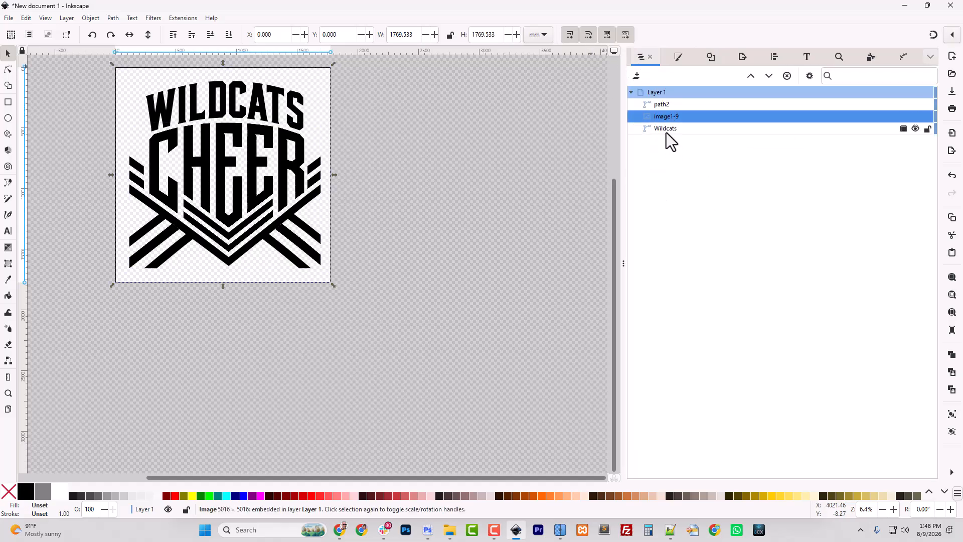
key("Delete")
double_click(660, 103)
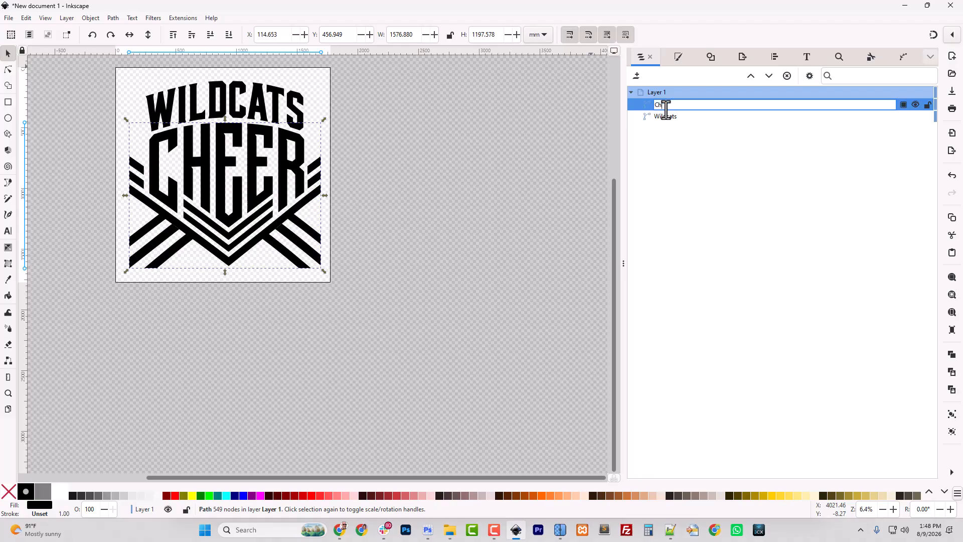
key("Return")
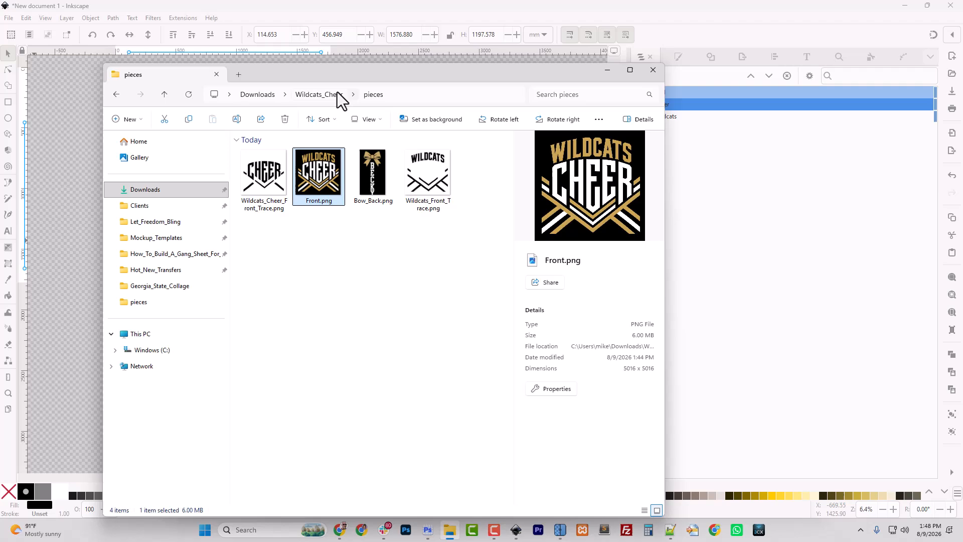
Embed the shirt mockup JPG from the Wildcats_Cheer concept folder and enlarge it to about 2061 mm wide beside the artwork
left_click(330, 98)
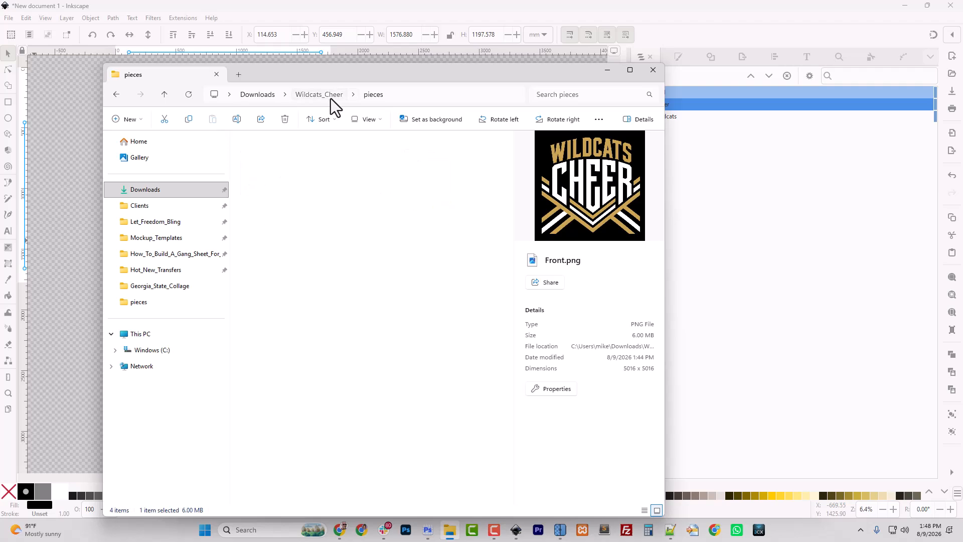
double_click(257, 180)
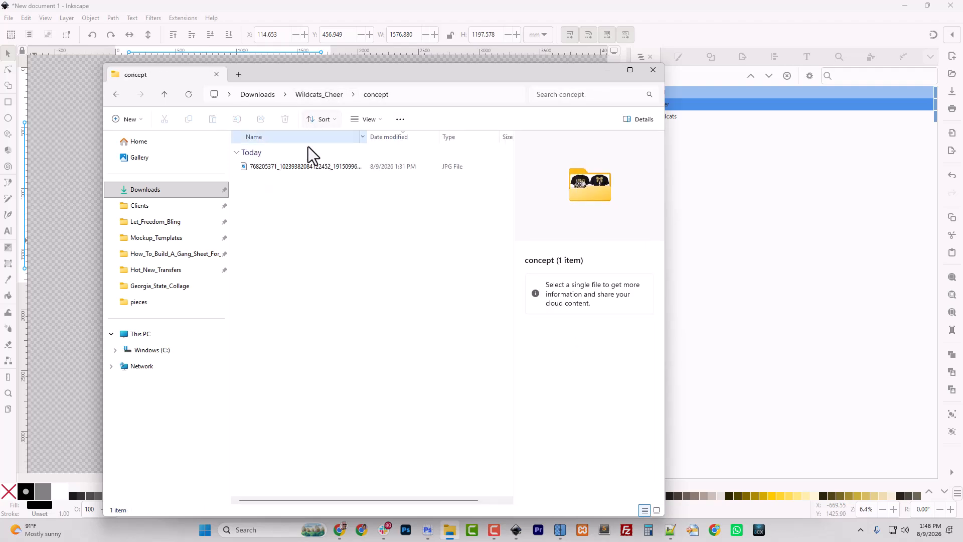
left_click(307, 169)
left_click_drag(387, 73, 0, 80)
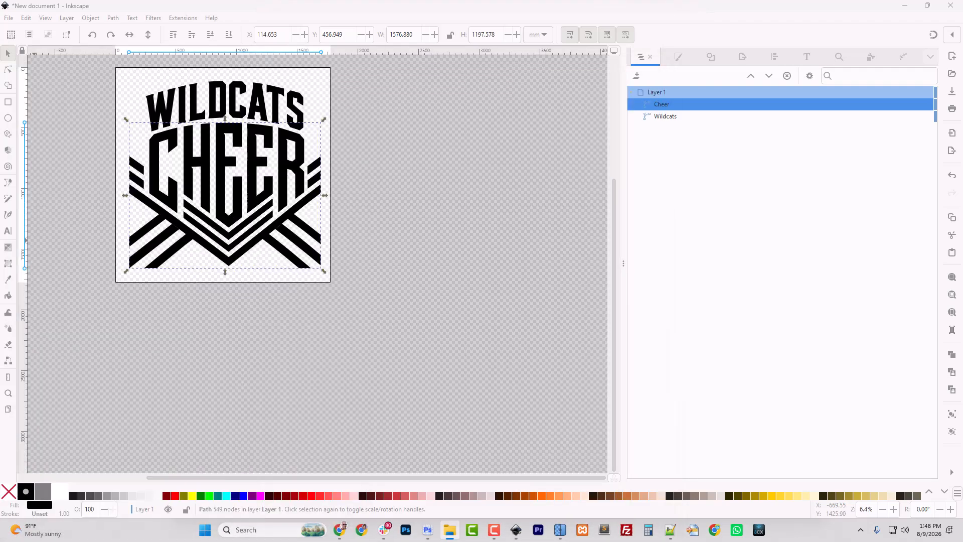
left_click_drag(0, 240, 522, 241)
left_click(167, 151)
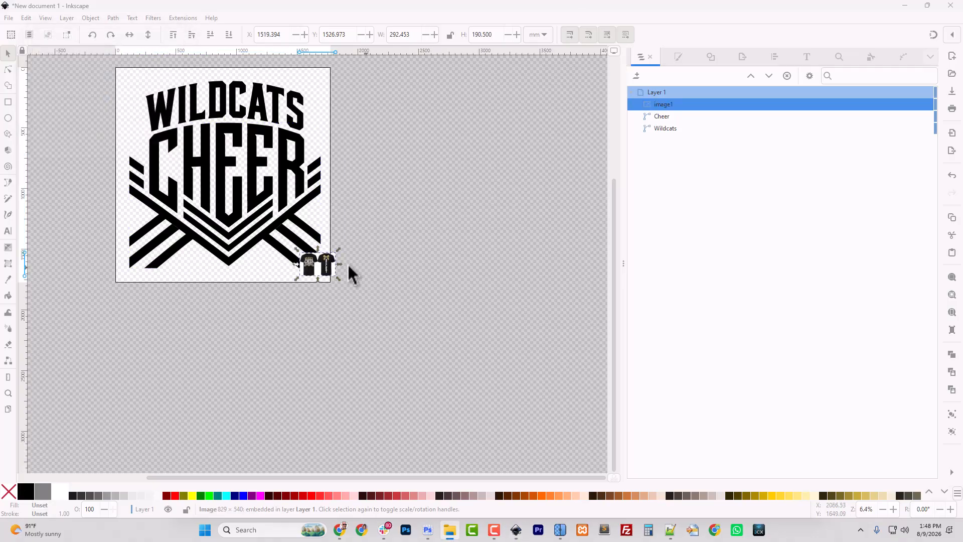
left_click_drag(345, 282, 549, 418)
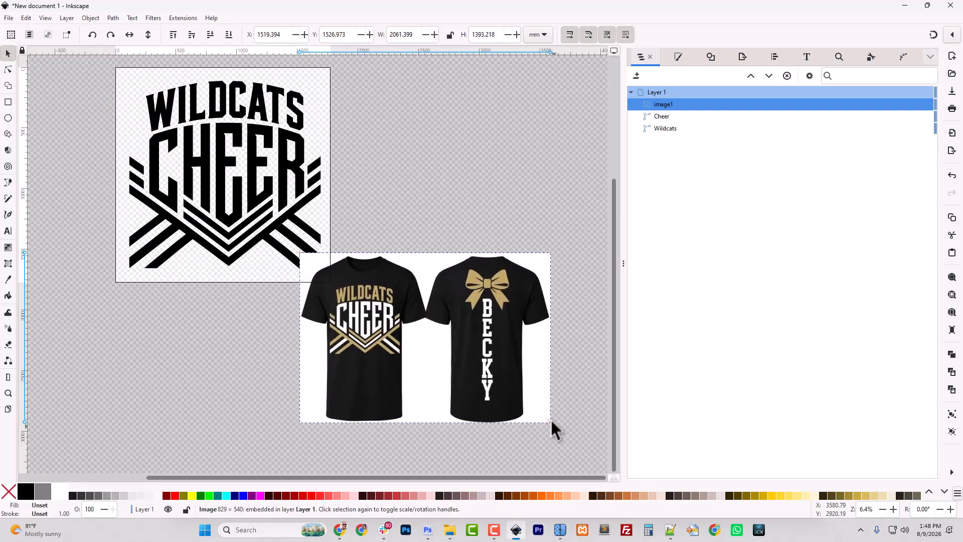
left_click_drag(497, 296, 531, 140)
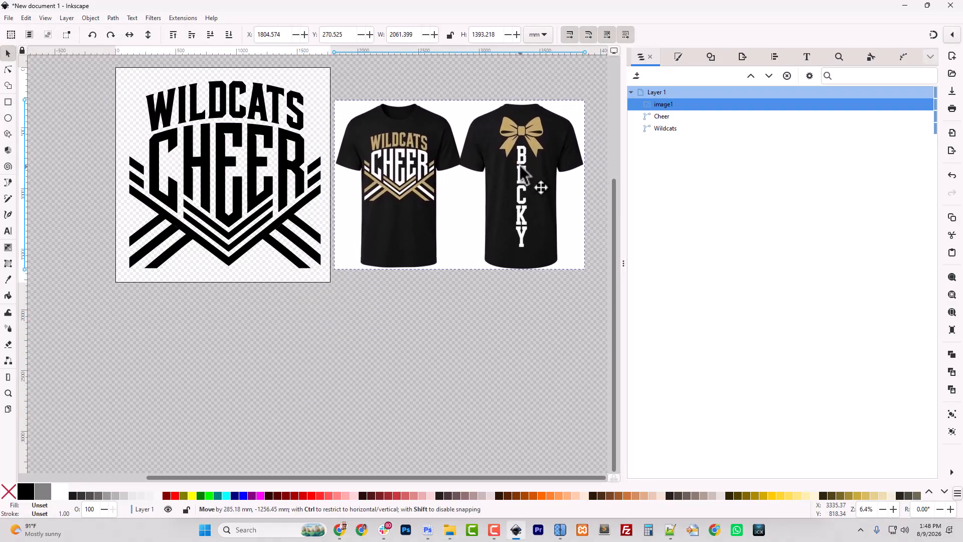
Fill the Wildcats path with the gold #c0a765 sampled from the bow in the shirt mockup
left_click(218, 96)
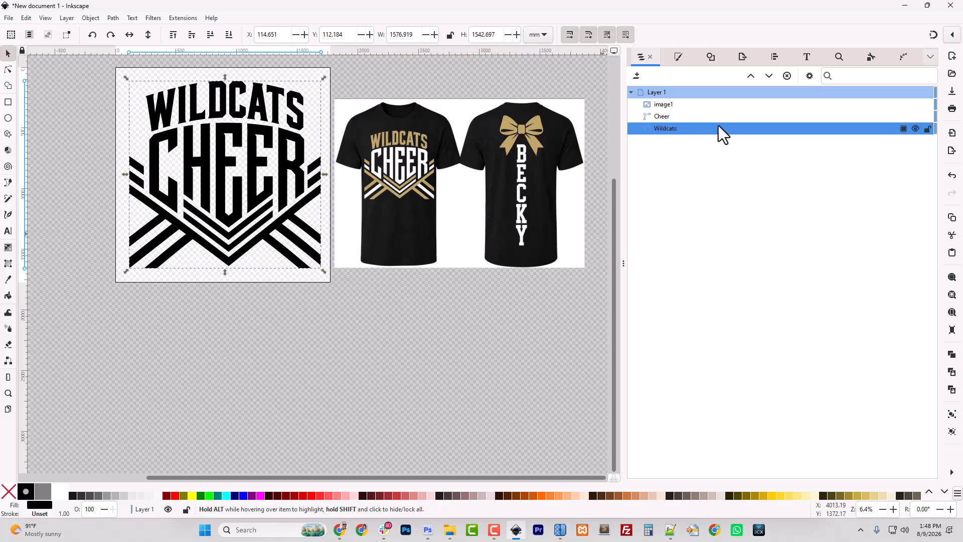
left_click(675, 58)
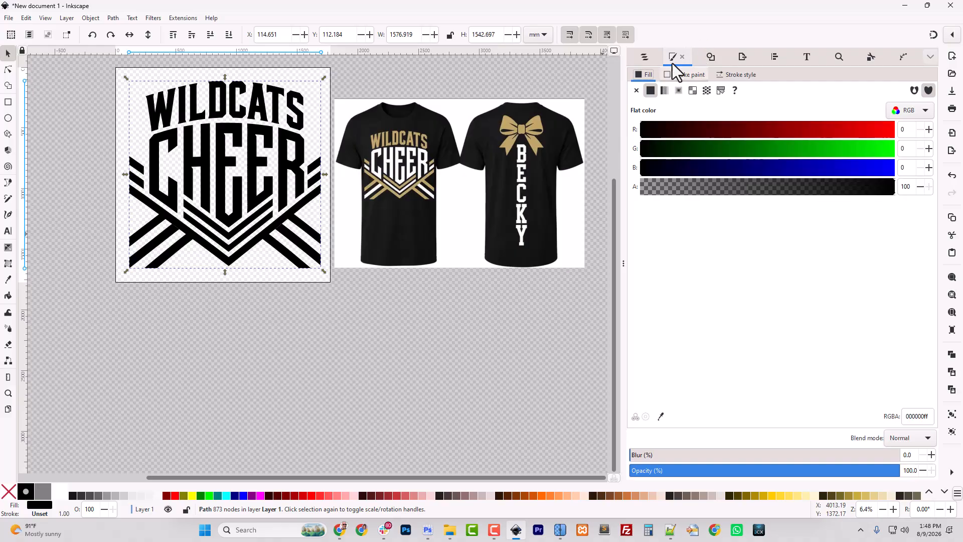
left_click(661, 416)
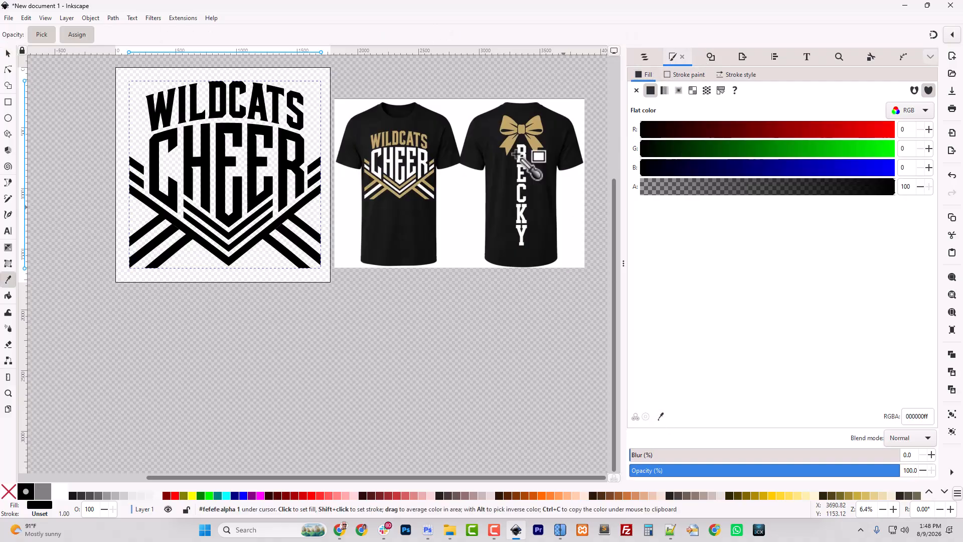
left_click(506, 126)
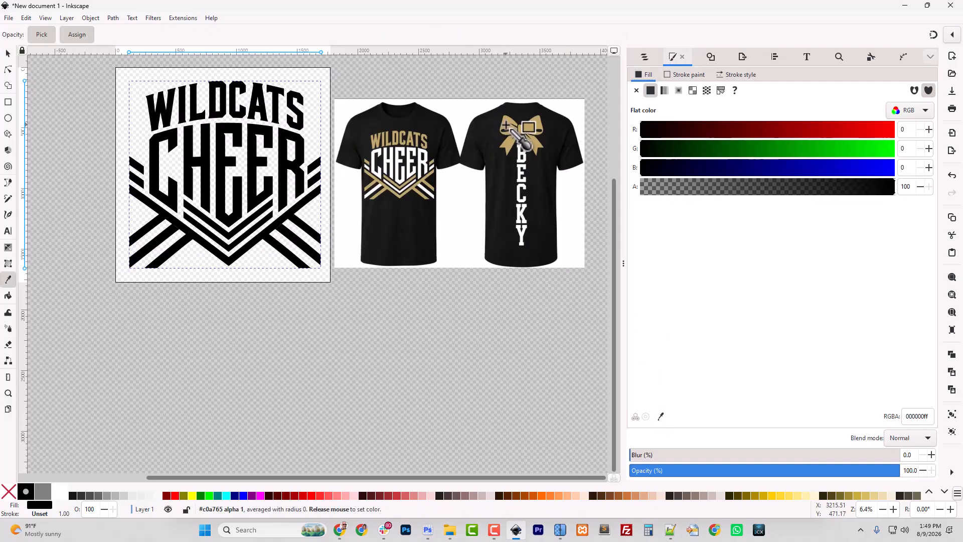
Fill the Cheer path with white (RGB 255, 255, 255) and delete the shirt mockup image
left_click(229, 165)
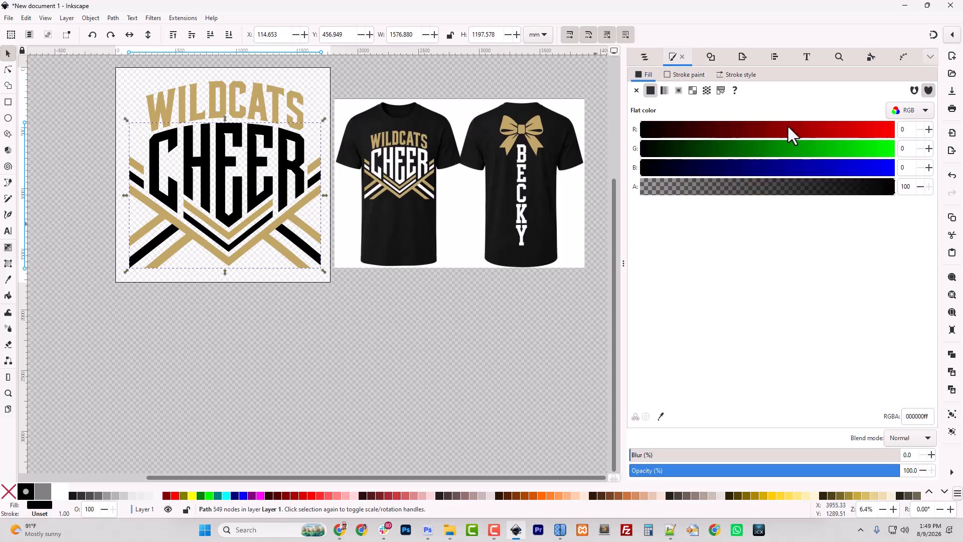
left_click_drag(849, 129, 921, 164)
left_click_drag(798, 169, 944, 193)
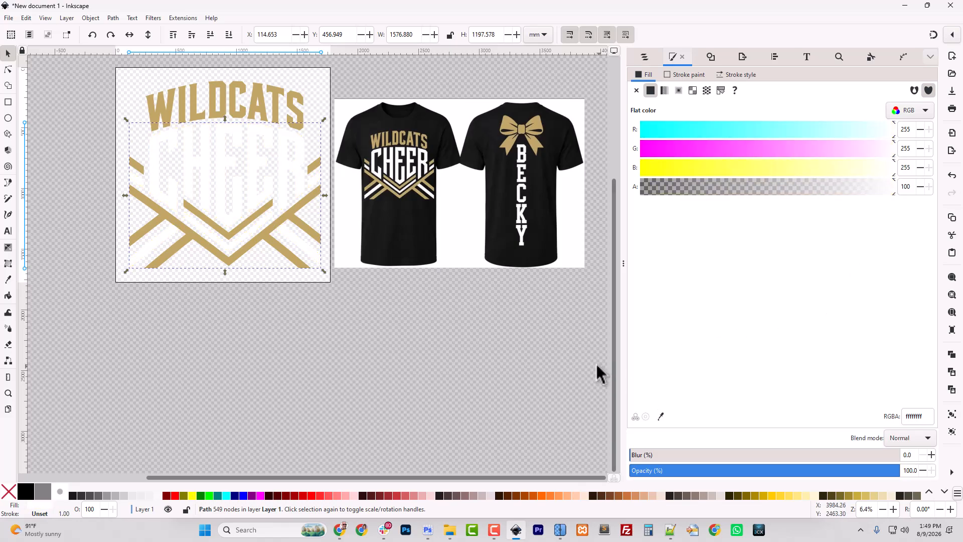
left_click(453, 193)
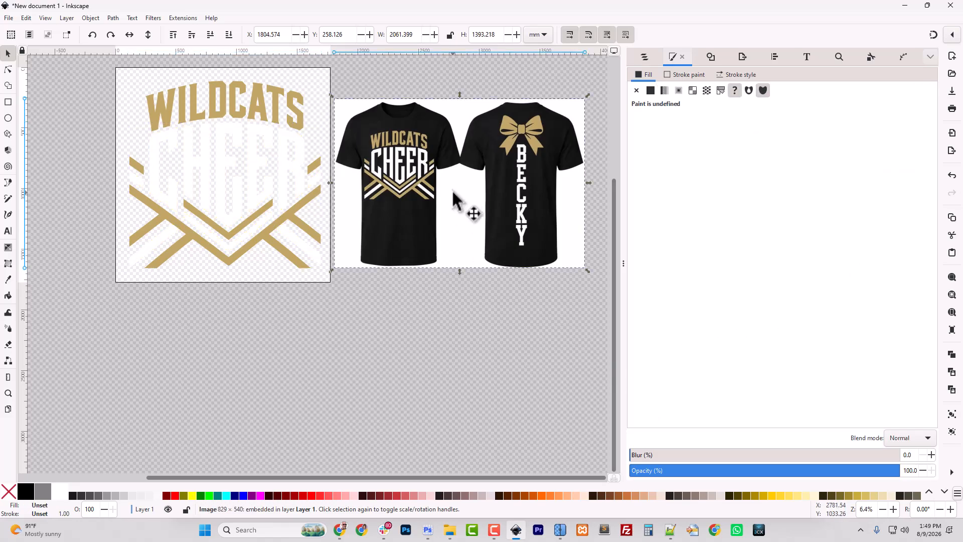
key("Delete")
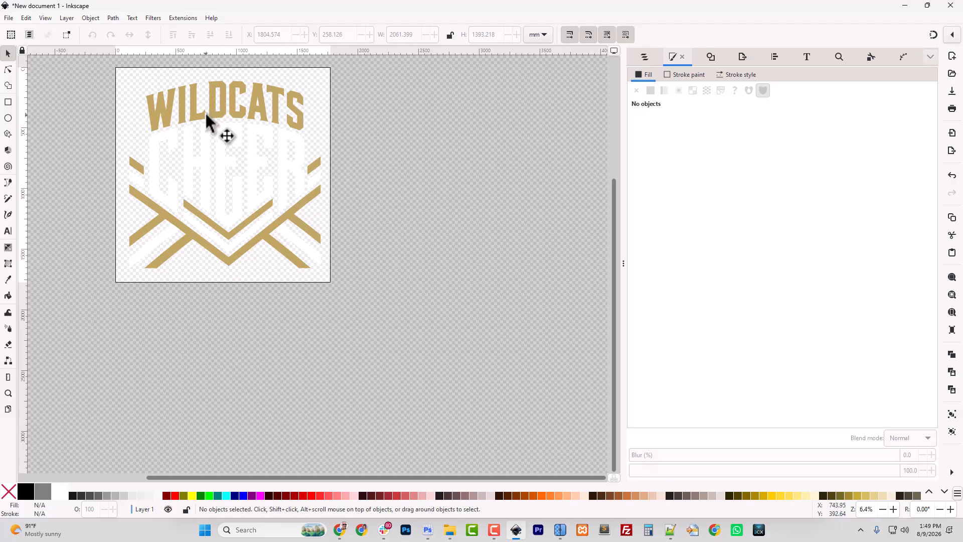
Examine the traced edges of the gold and white shapes up close, and then the whole front design
key("plus")
key("plus")
key("plus")
key("plus")
key("plus")
key("plus")
key("plus")
key("plus")
key("plus")
key("plus")
key("plus")
key("plus")
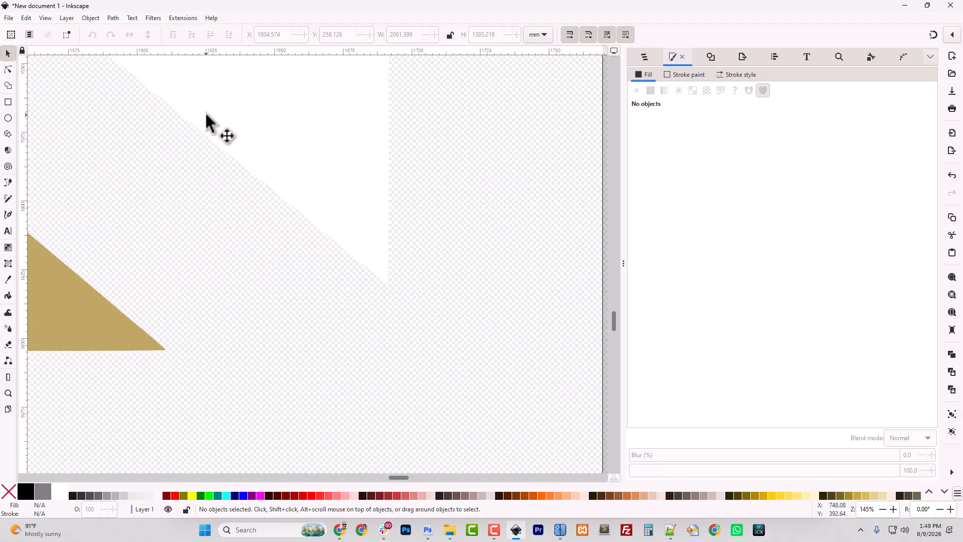
key("minus")
key("minus")
key("minus")
key("minus")
key("minus")
key("minus")
key("minus")
key("minus")
key("minus")
key("minus")
key("minus")
key("minus")
key("minus")
key("minus")
key("minus")
key("plus")
key("plus")
key("plus")
key("plus")
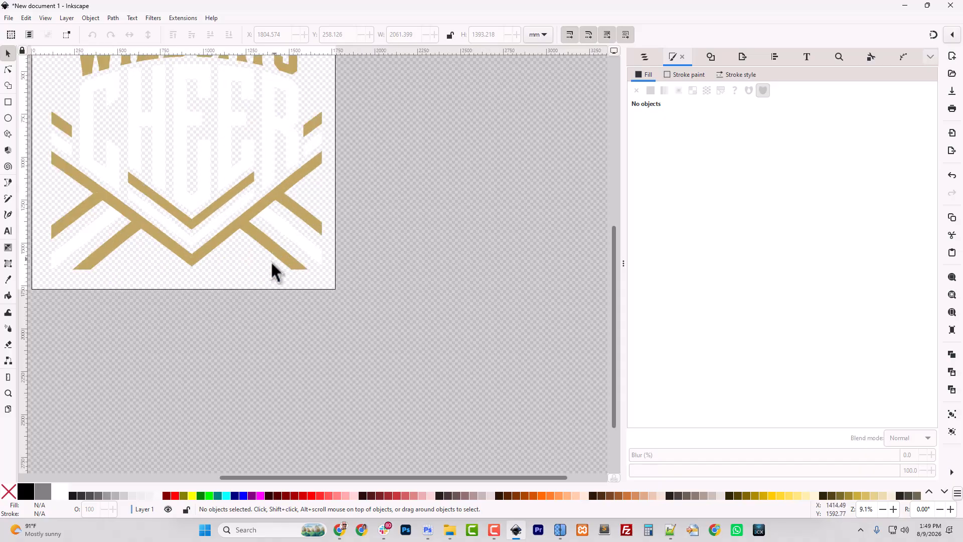
scroll(307, 297, "up", 8)
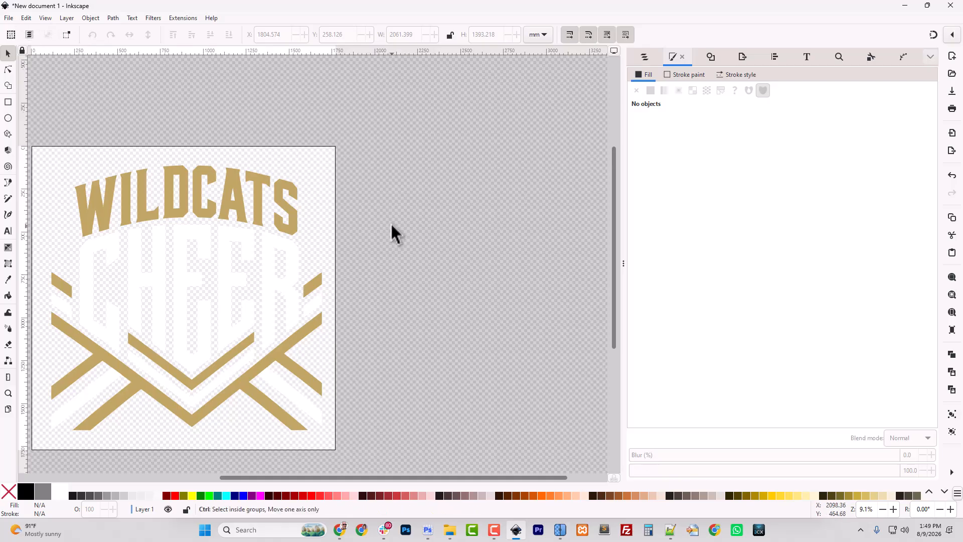
Resize the page to fit the artwork and save it as Wildcats_Cheer_Front_SVG.svg in the Wildcats_Cheer folder under Downloads
key("ctrl+shift+r")
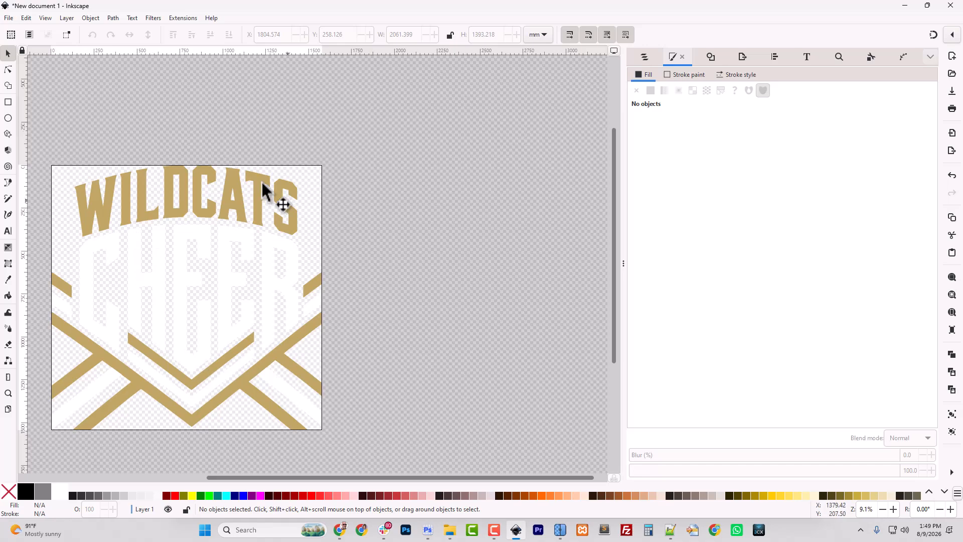
left_click(9, 18)
left_click(49, 106)
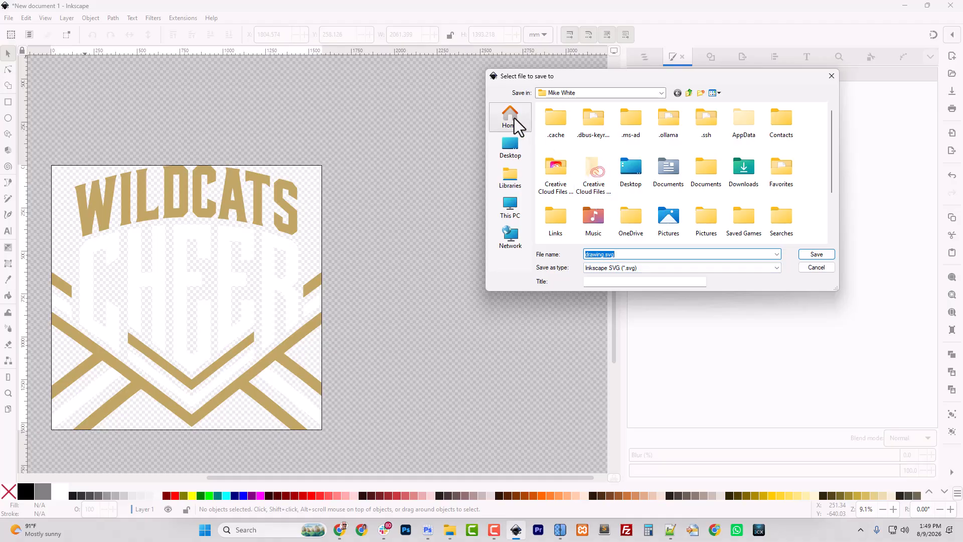
left_click(513, 118)
double_click(573, 134)
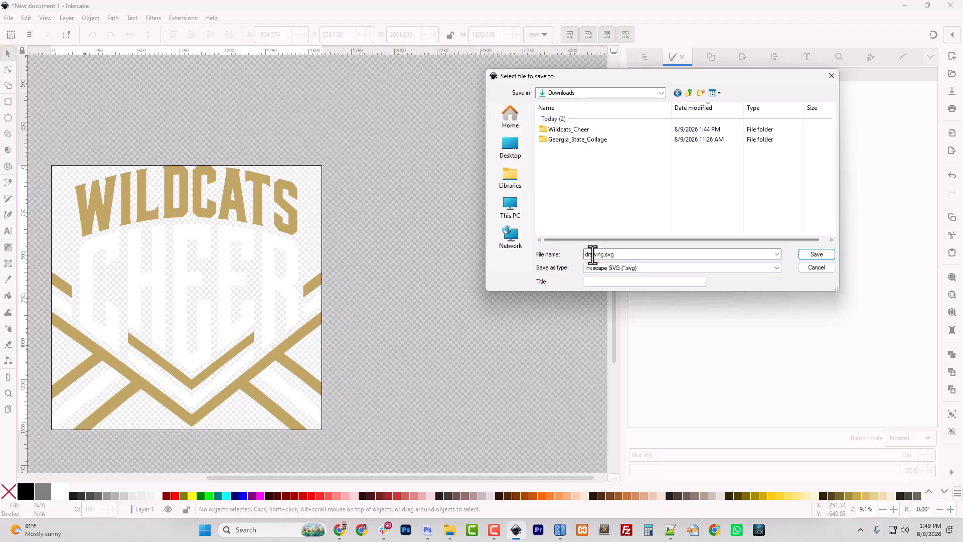
double_click(577, 130)
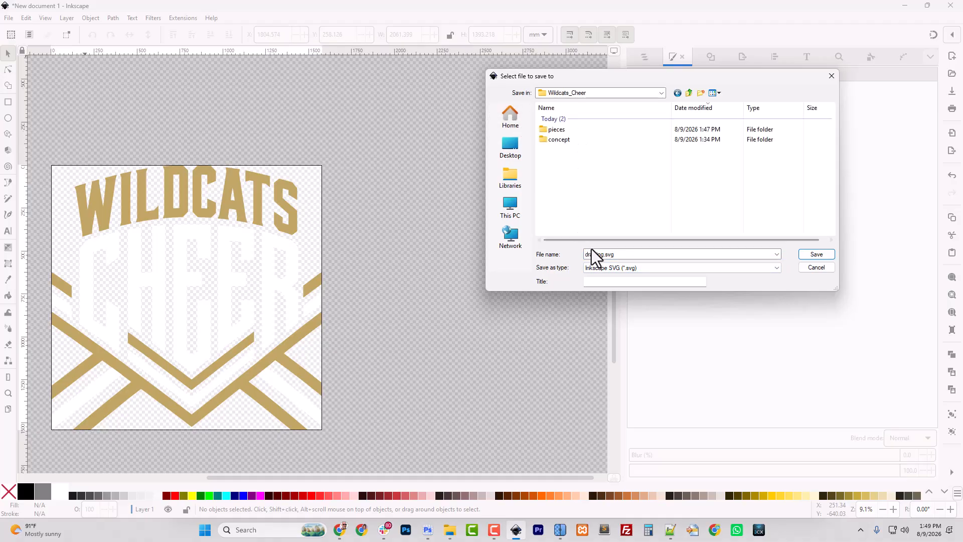
left_click_drag(603, 254, 550, 253)
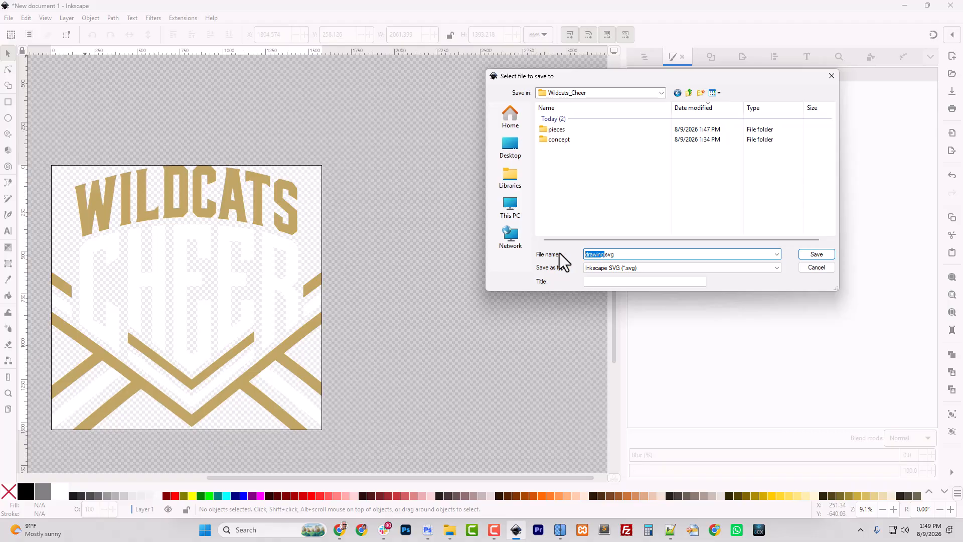
type("Wildc")
type("ats_Cheer_Front_SVG")
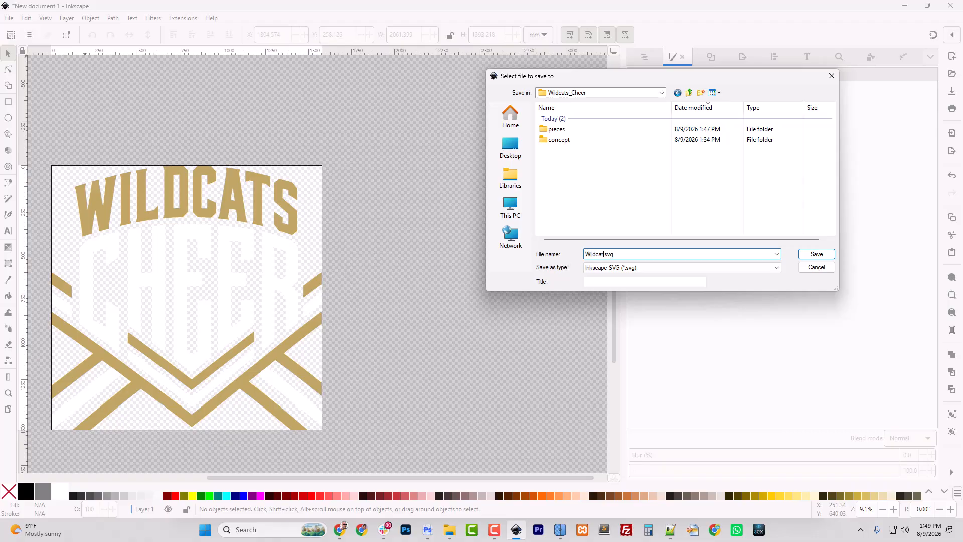
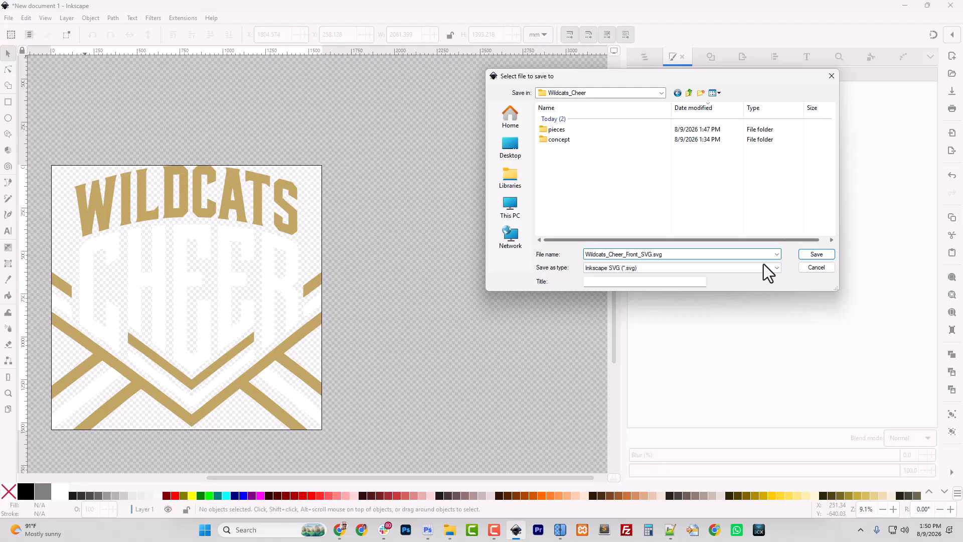
left_click(812, 254)
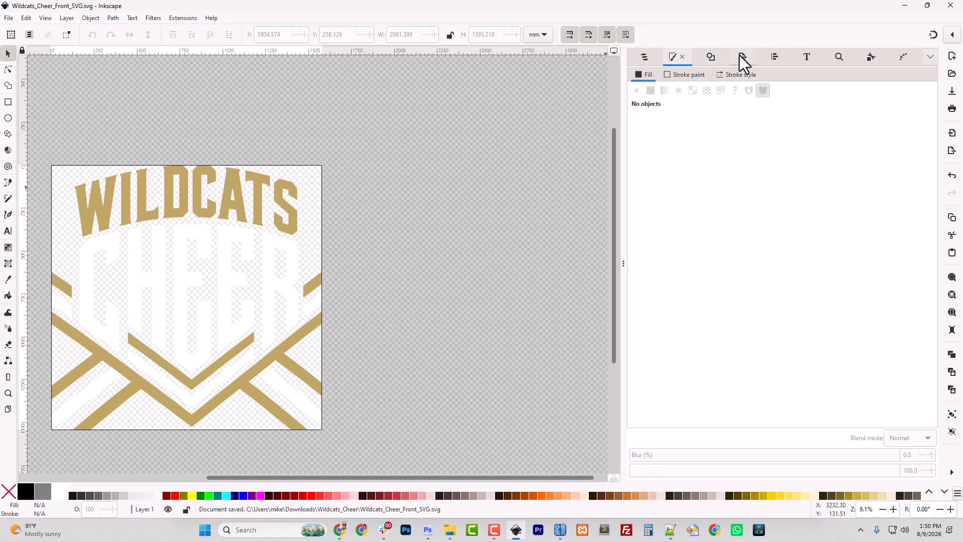
Set the image width for the single-file PNG export of the document to 4500 px
left_click(740, 56)
left_click_drag(692, 125, 588, 125)
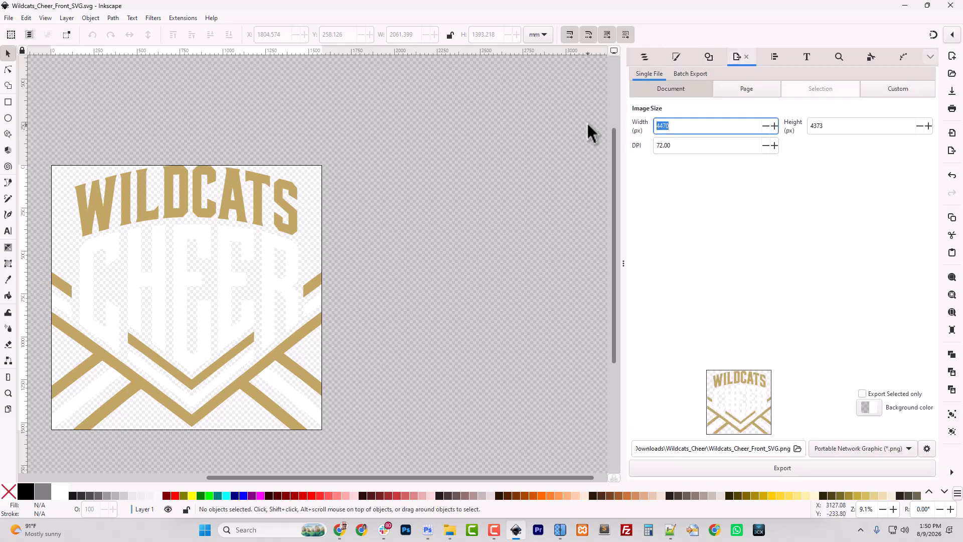
type("4500")
key("Tab")
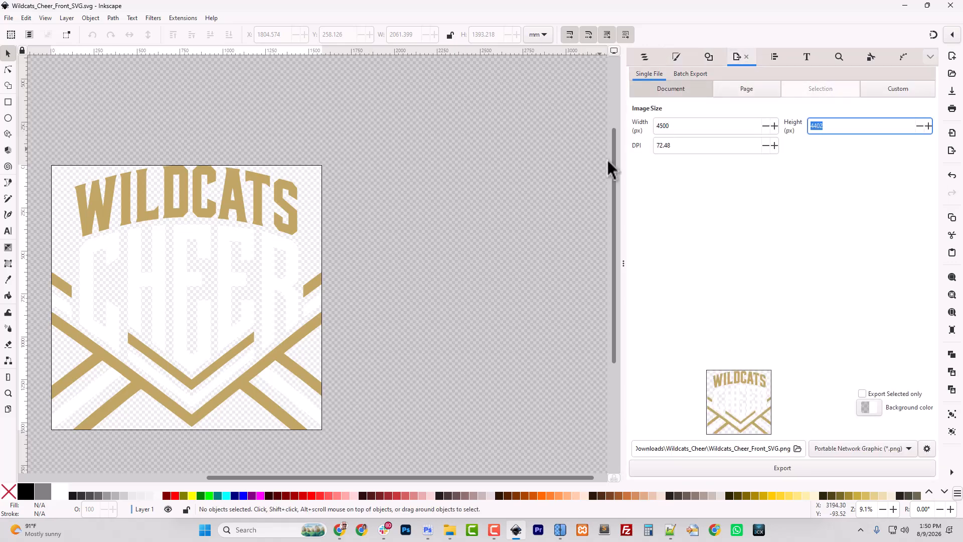
Export the document as a PNG named Wildcats_Cheer_Front_PNG_4500px_MikeRTP in the Wildcats_Cheer folder
left_click(776, 449)
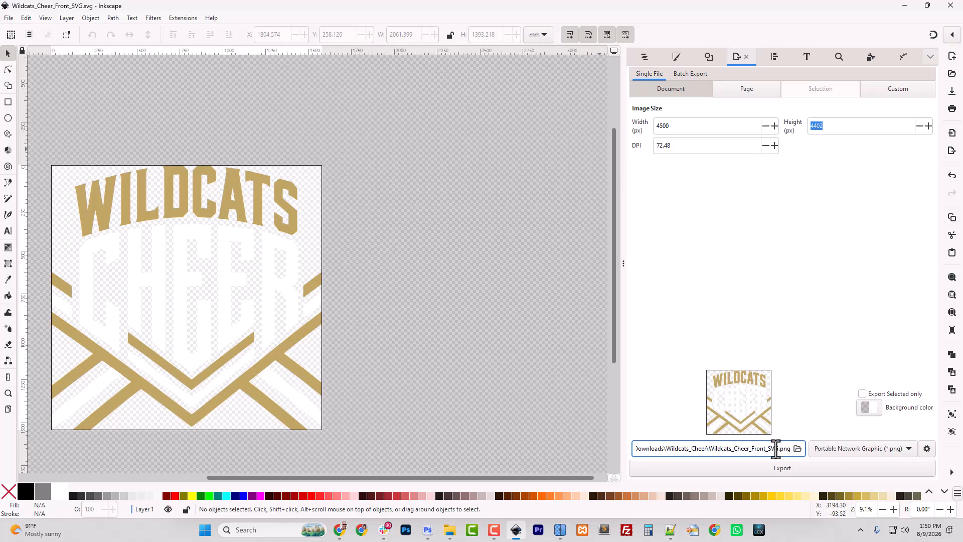
key("BackSpace")
key("BackSpace")
key("BackSpace")
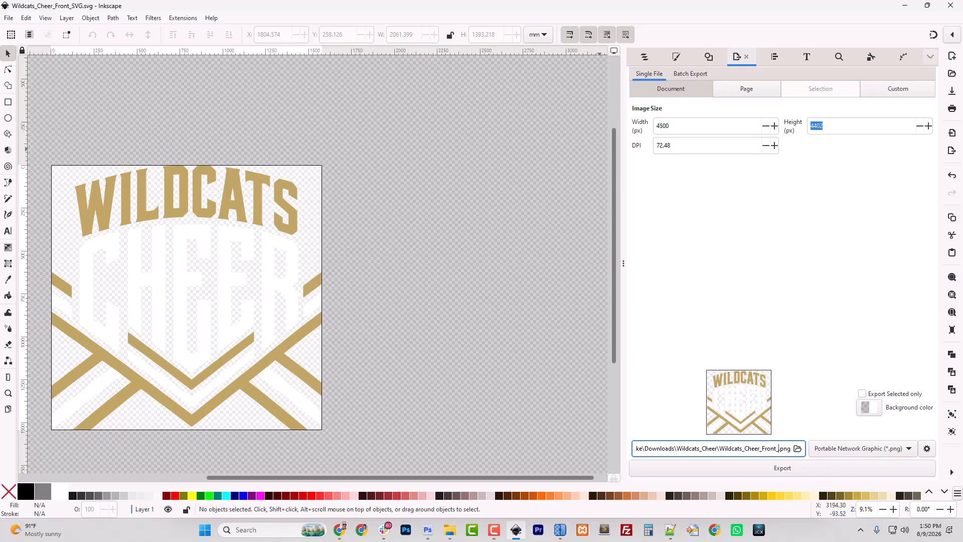
type("PNG_4500p")
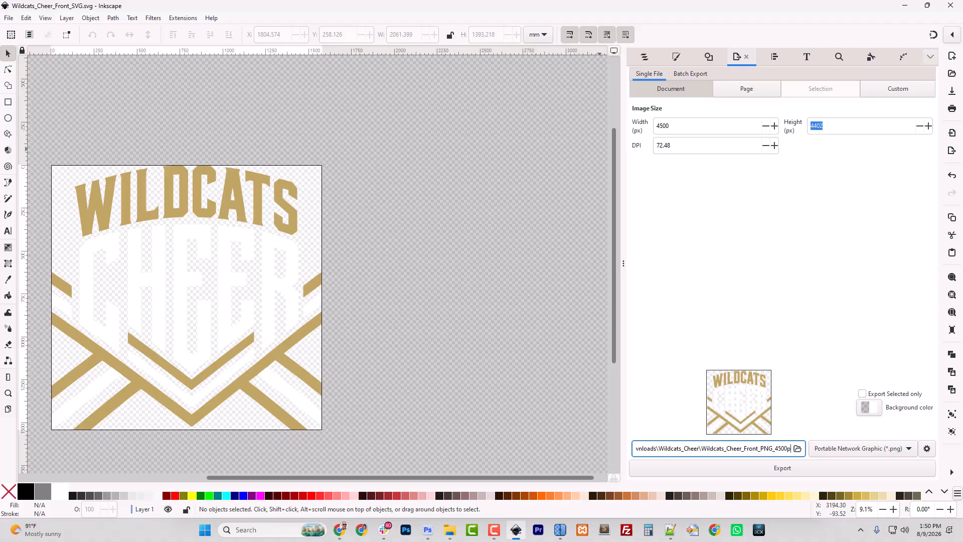
type("x_MikeRT")
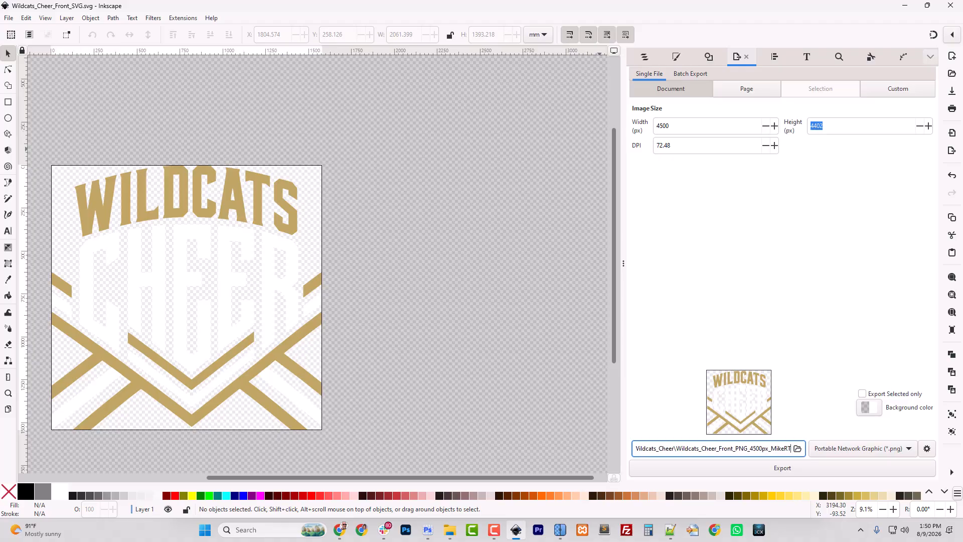
type("P")
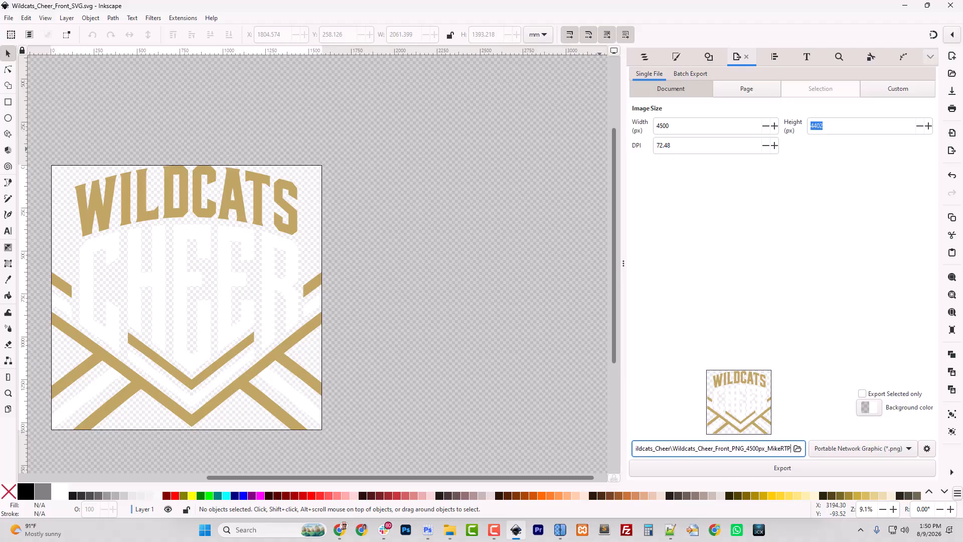
left_click(785, 470)
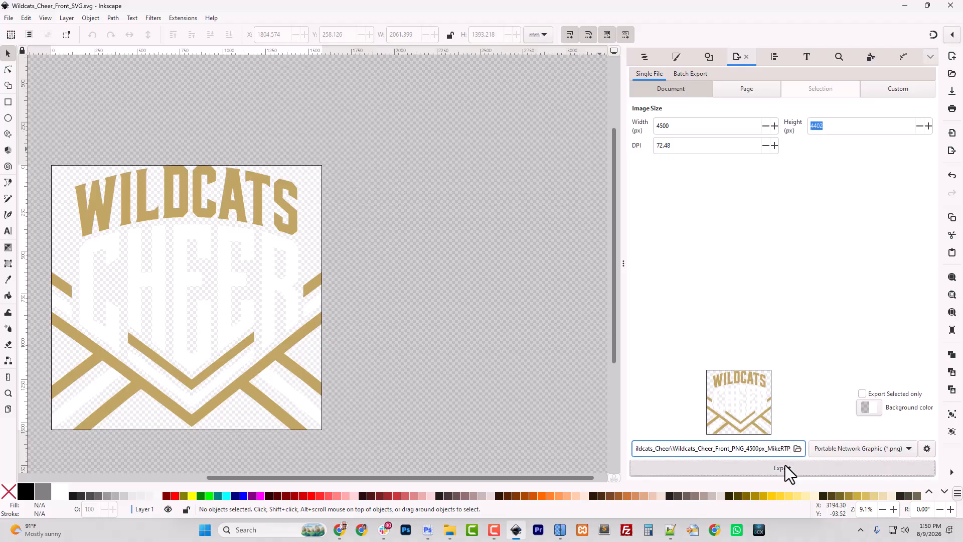
Open Bow_Back.png from the pieces folder inside Downloads > Wildcats_Cheer in Photoshop
left_click(453, 535)
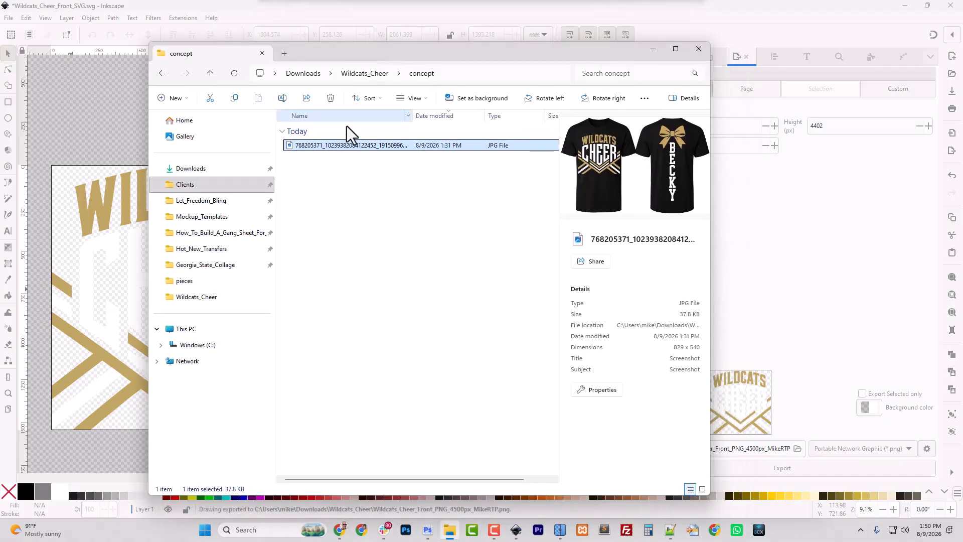
left_click(194, 185)
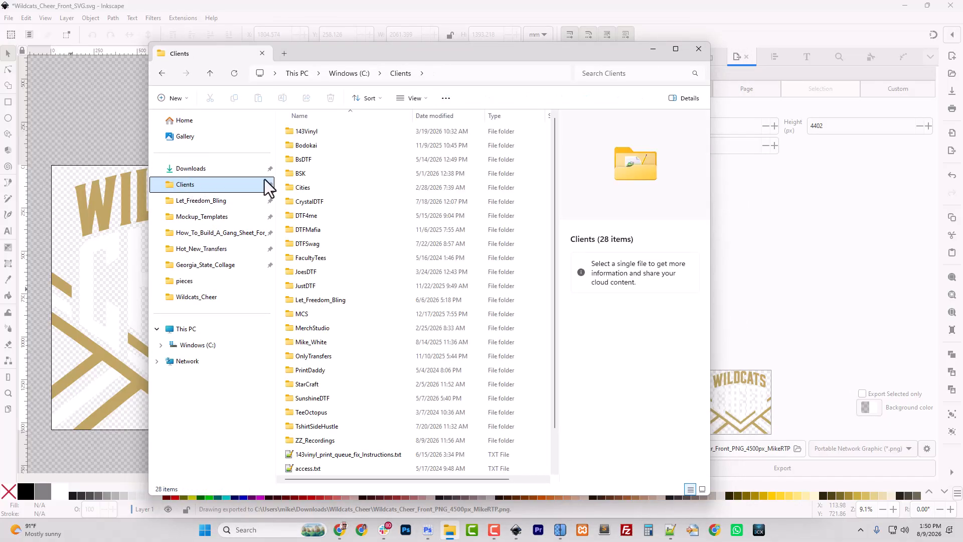
left_click(193, 169)
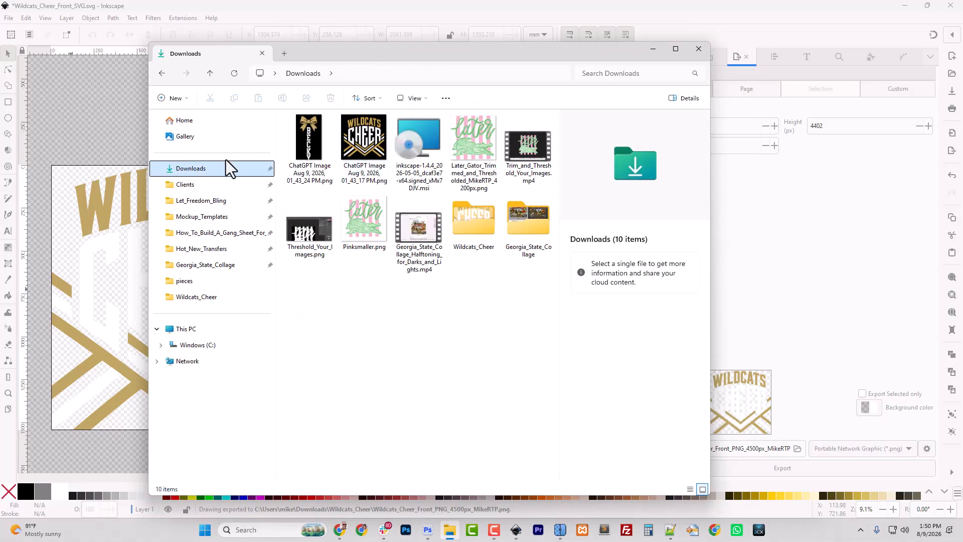
double_click(480, 228)
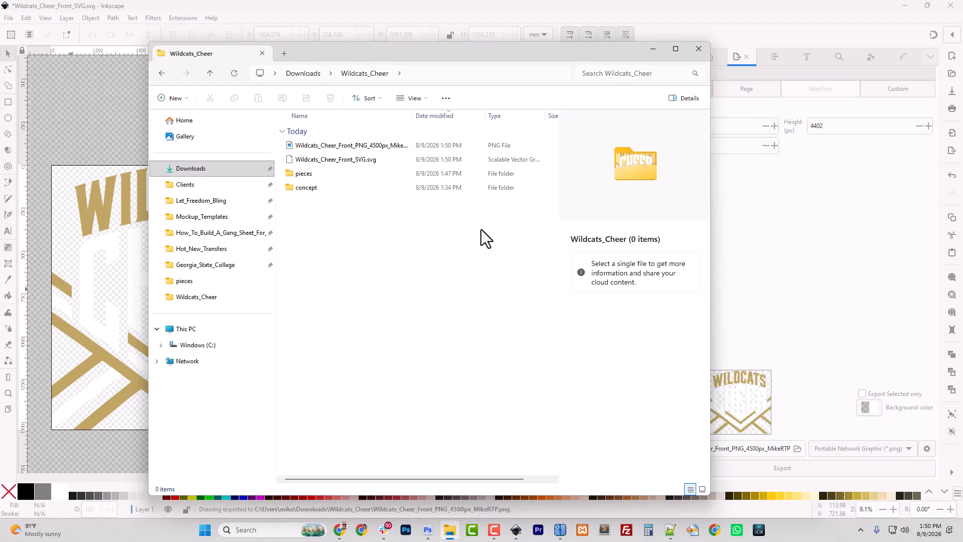
left_click(312, 189)
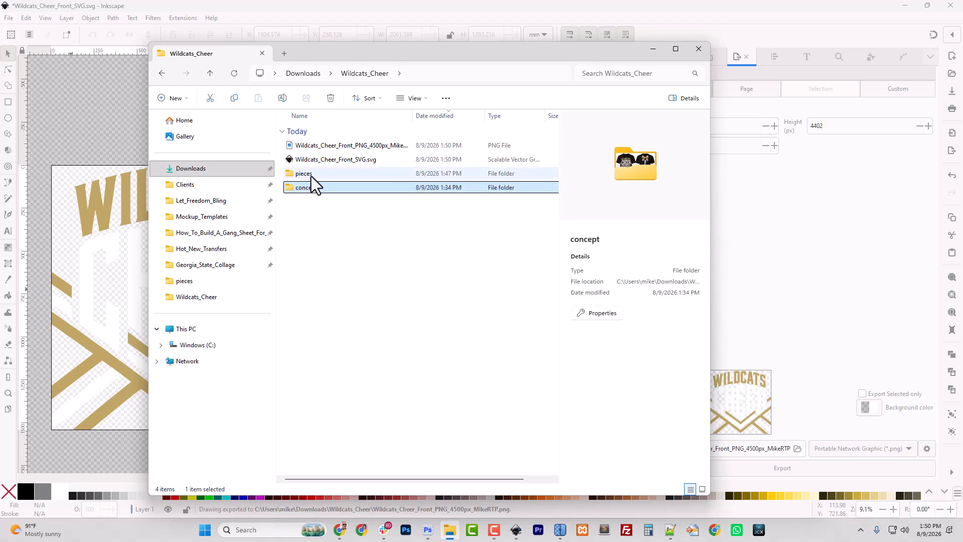
double_click(311, 176)
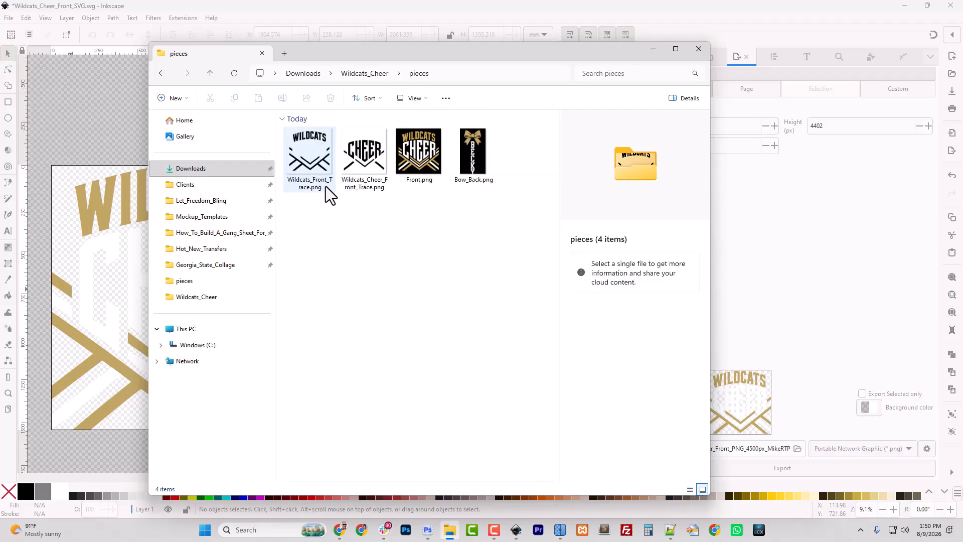
left_click(467, 165)
right_click(468, 165)
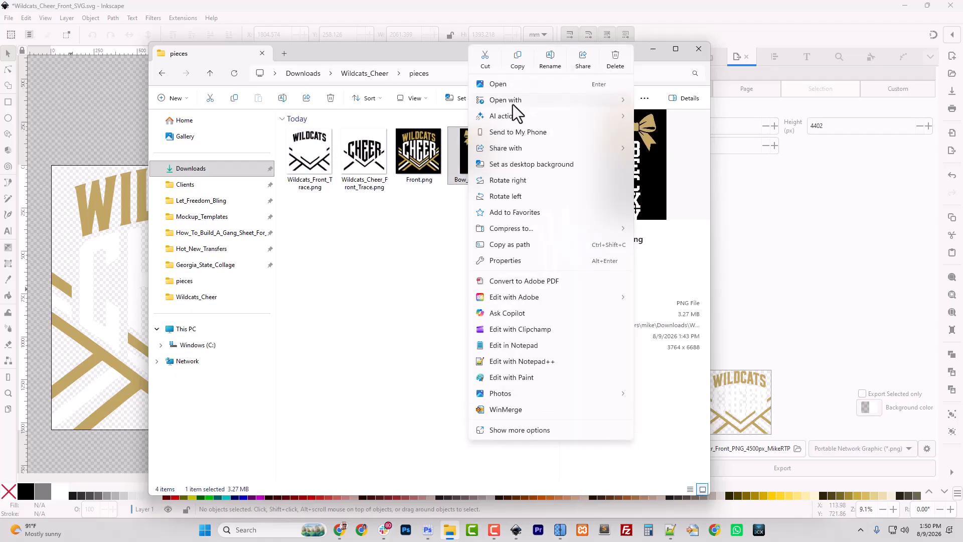
mouse_move(512, 104)
left_click(647, 117)
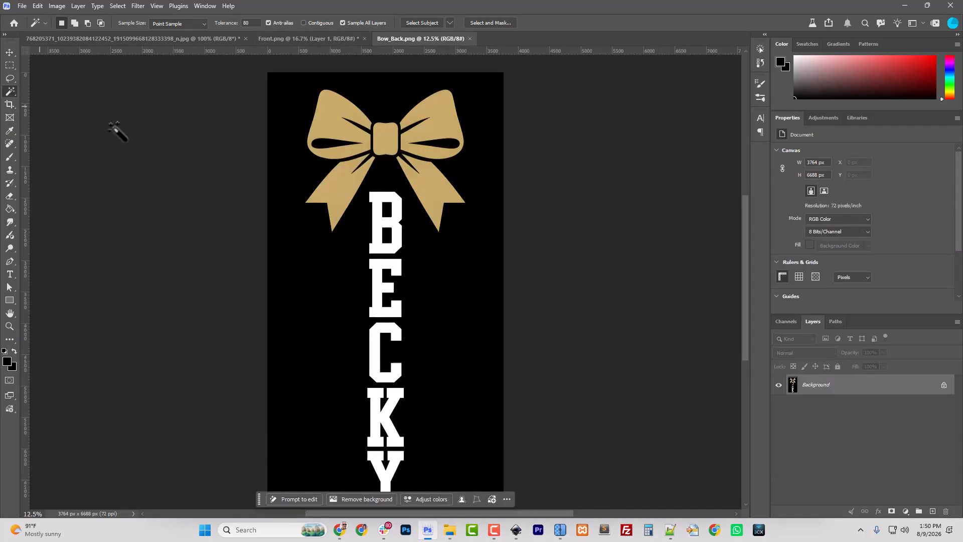
Select the gold bow by colour, copy it to a new layer and hide the Background layer
left_click(433, 121)
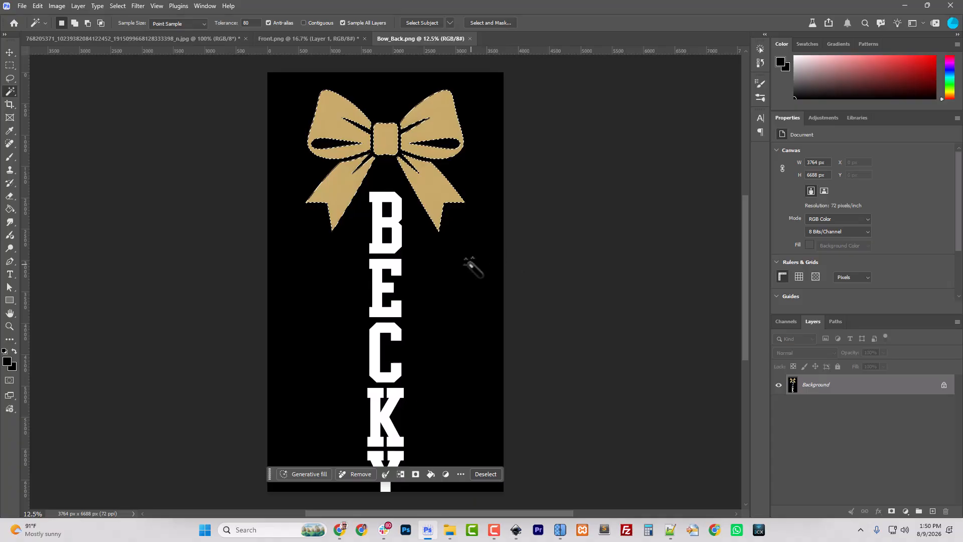
key("ctrl+j")
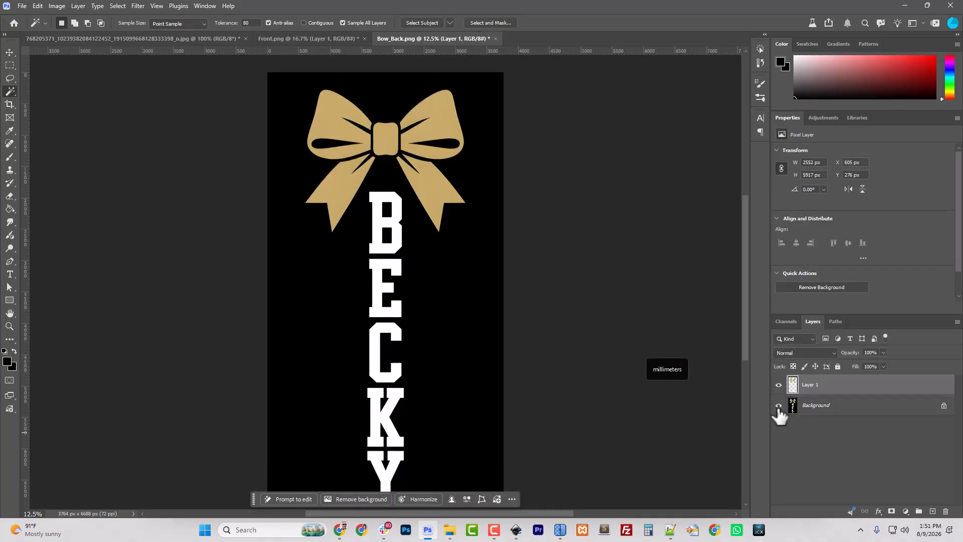
left_click(778, 405)
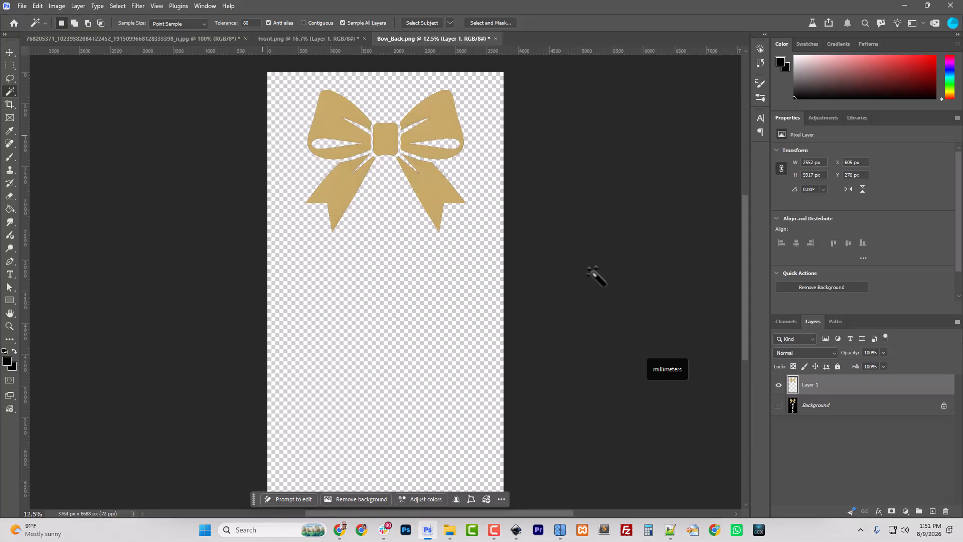
Apply a black Color Overlay at 100% opacity with Normal blending to the bow layer
right_click(829, 388)
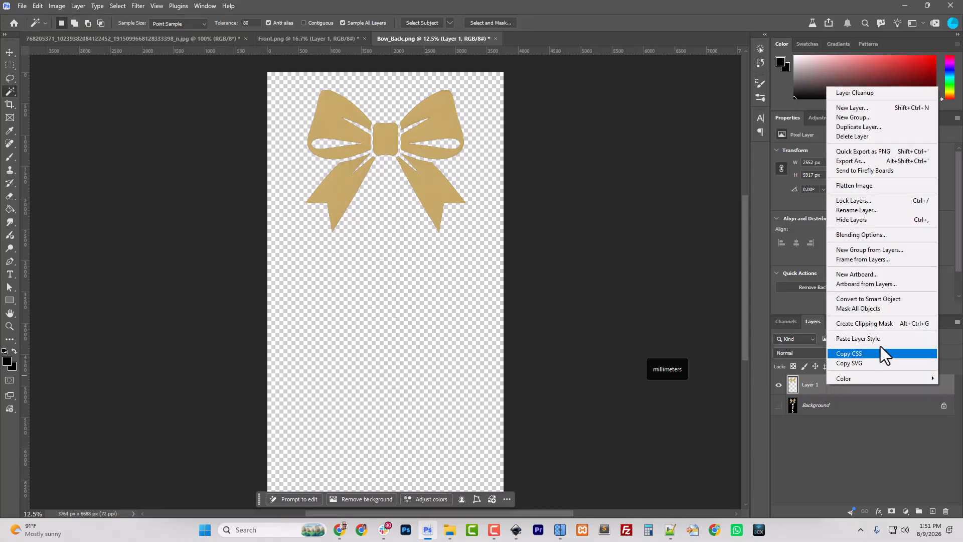
left_click(852, 234)
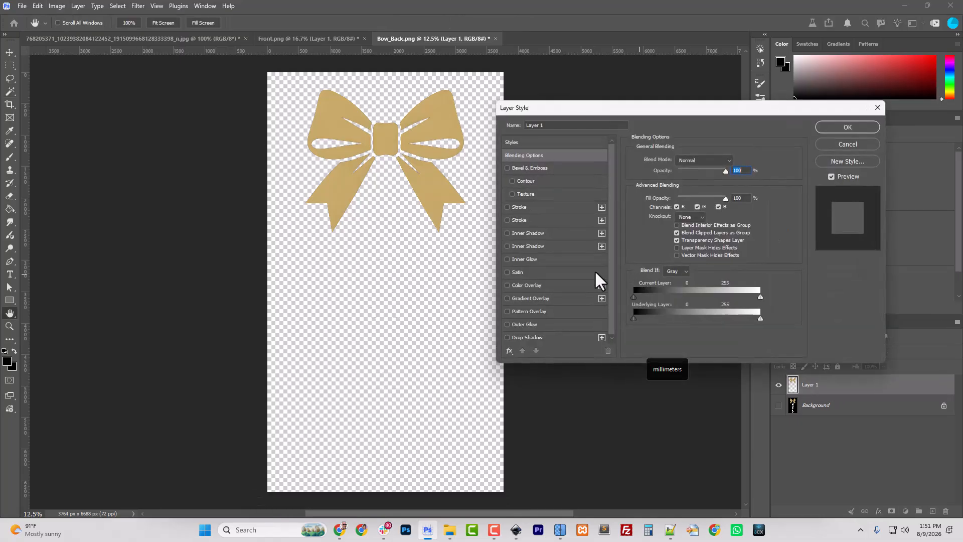
left_click(527, 285)
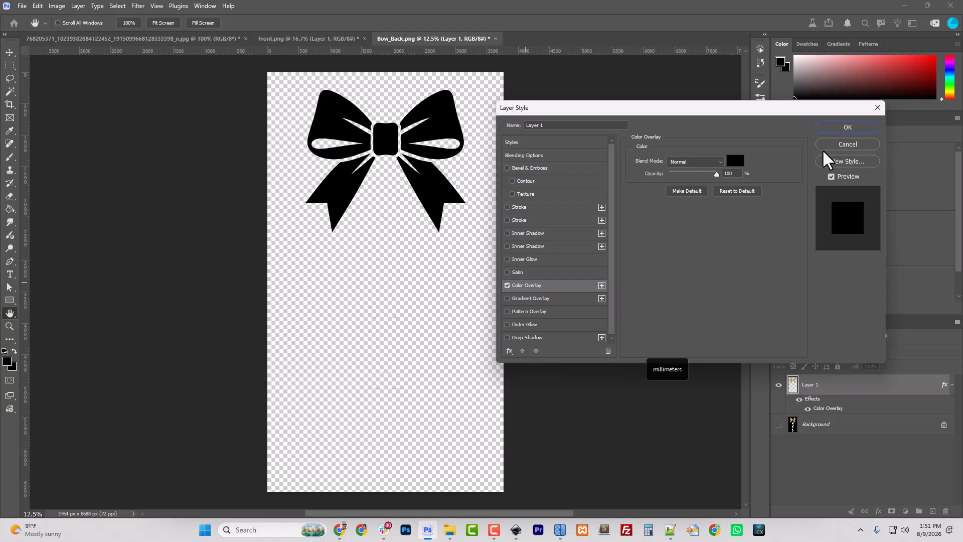
left_click(846, 128)
Export the black bow as Wildcats_Bow_Back_Trace.png into the pieces folder of Wildcats_Cheer
left_click(22, 6)
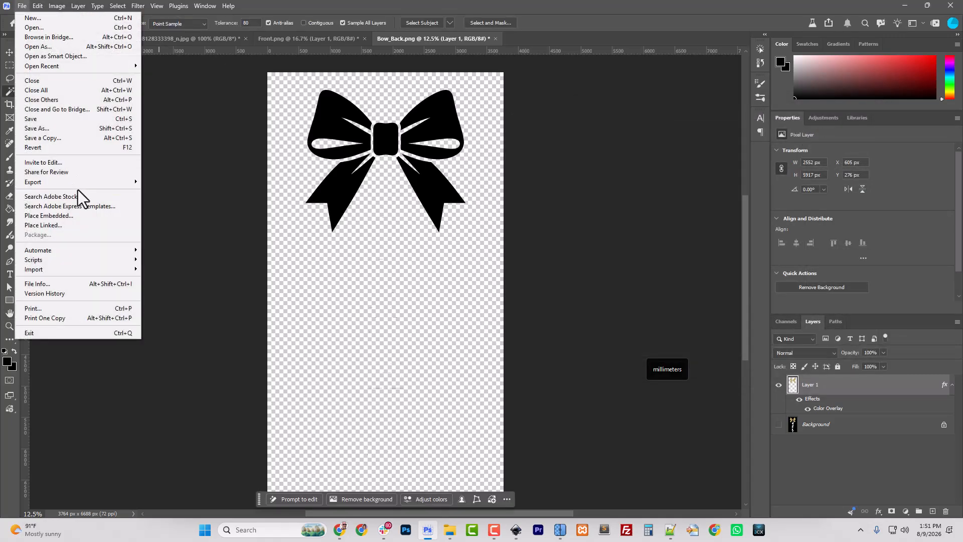
mouse_move(78, 183)
left_click(226, 183)
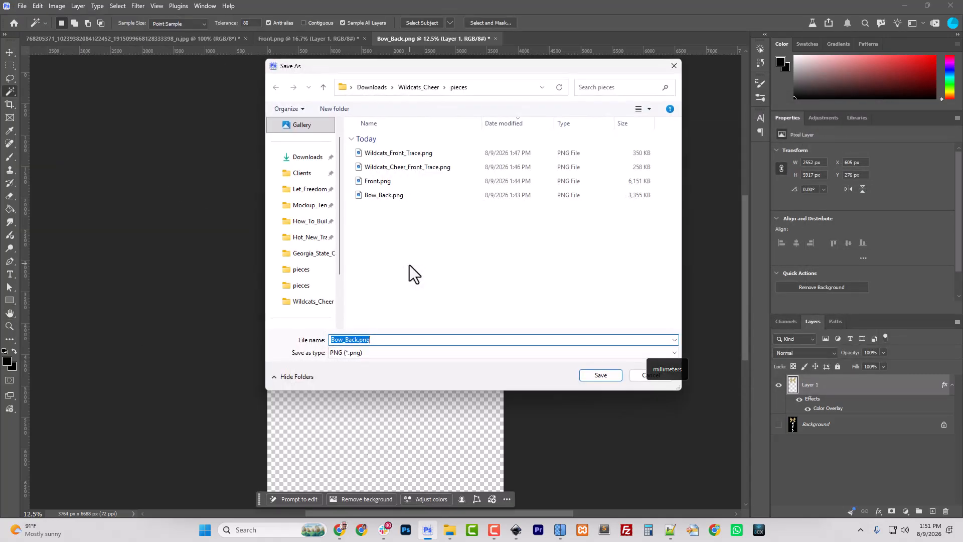
left_click(426, 88)
double_click(376, 171)
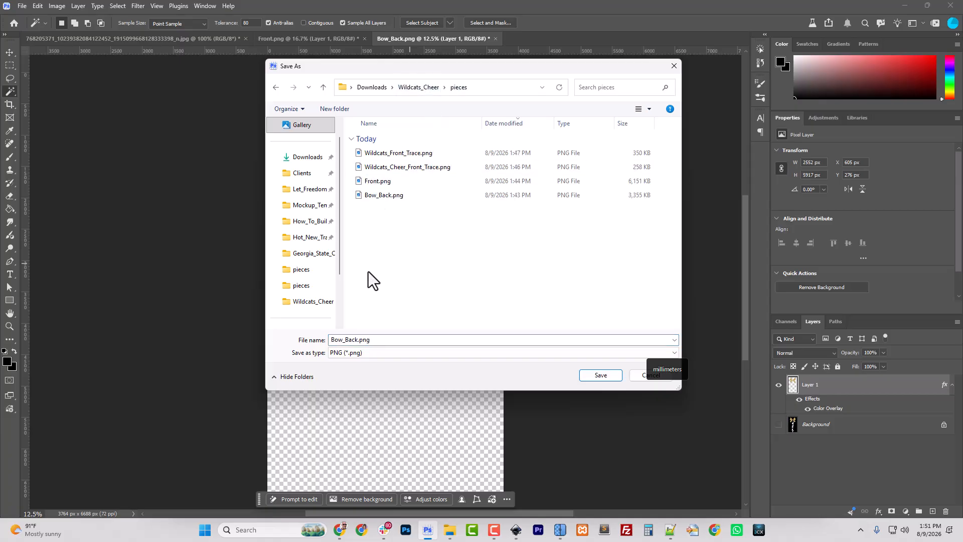
double_click(333, 339)
left_click(331, 340)
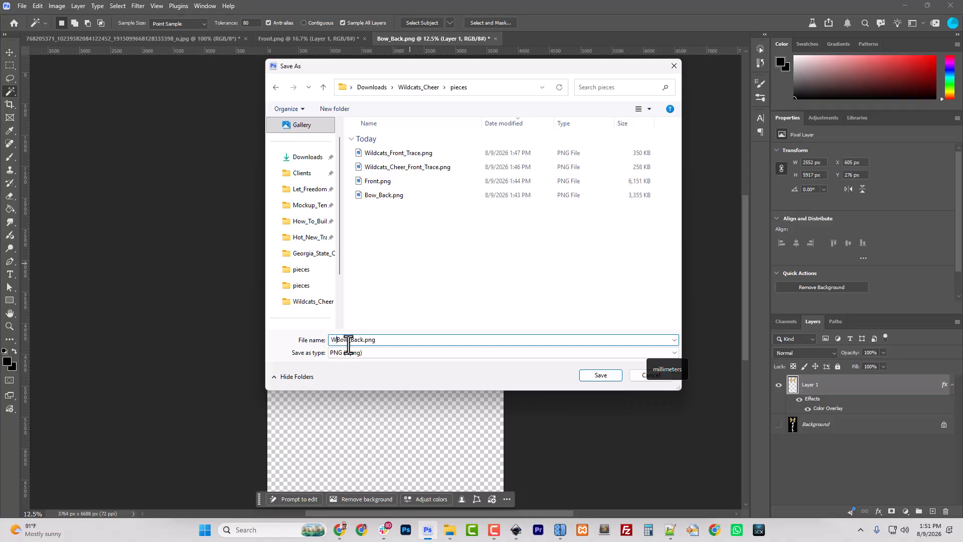
type("Wildcats_Front_Trace")
key("Return")
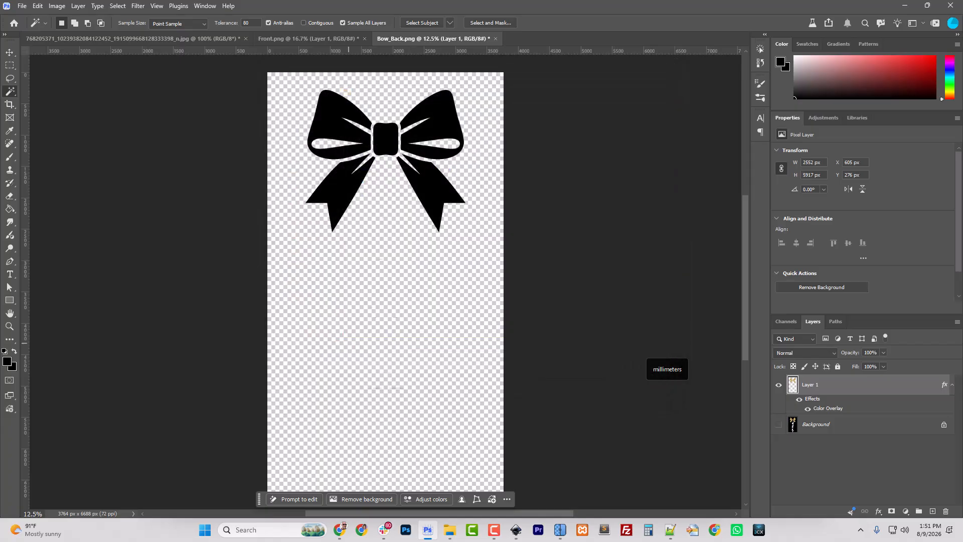
Switch back to Inkscape and save the Wildcats_Cheer_Front_SVG.svg document
left_click(905, 5)
left_click(335, 35)
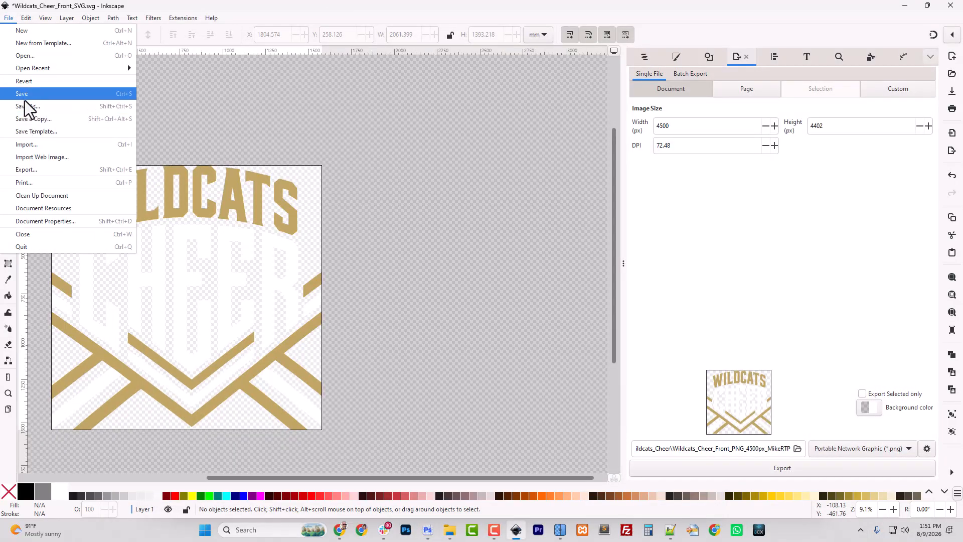
left_click(24, 94)
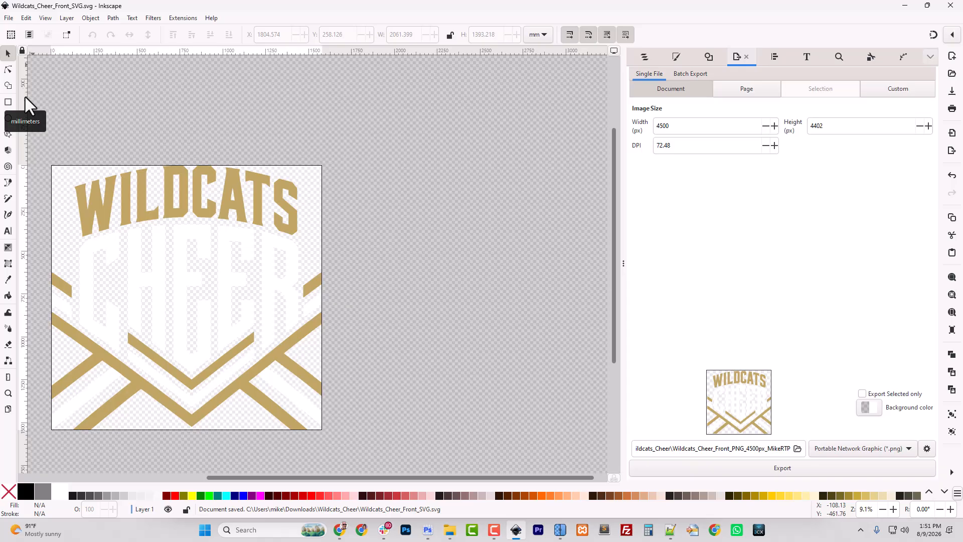
left_click(9, 19)
left_click(427, 326)
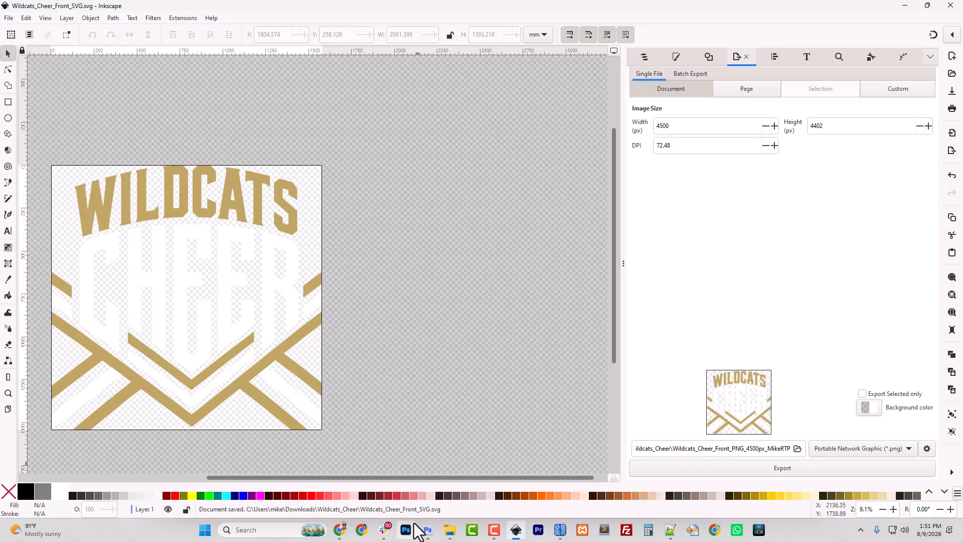
Import Bow_Back.png and Wildcats_Bow_Back_Trace.png from the pieces folder as embedded images, with DPI from file and blocky rendering
left_click(449, 532)
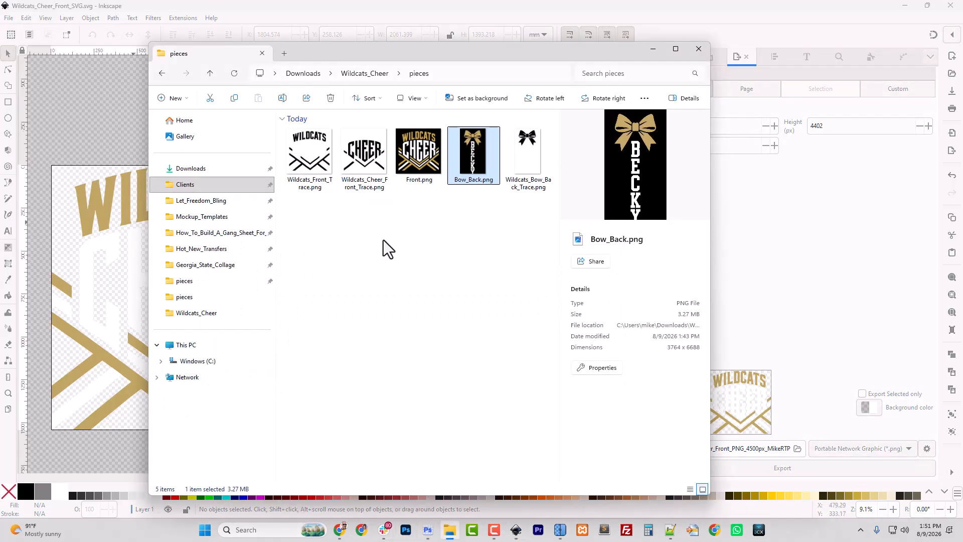
left_click(537, 163, "ctrl")
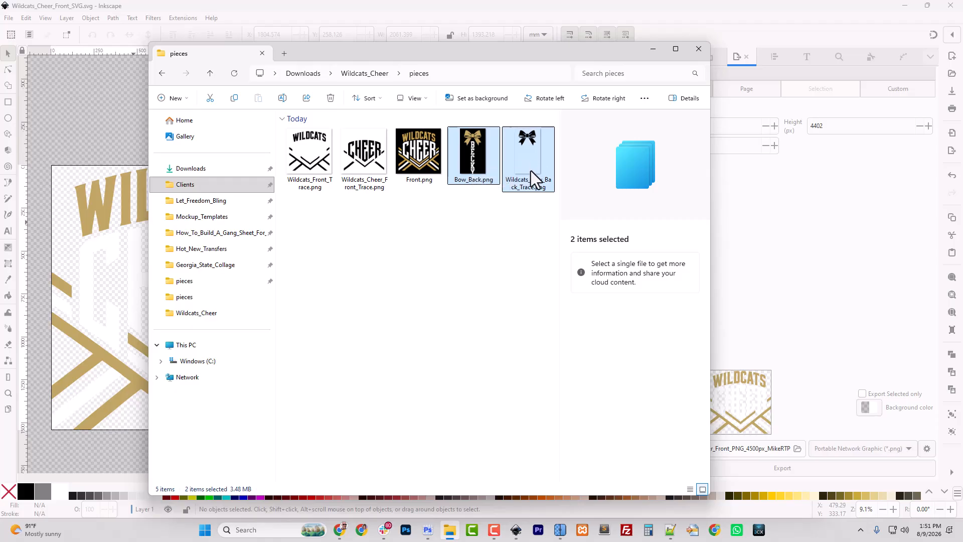
left_click_drag(530, 172, 134, 221)
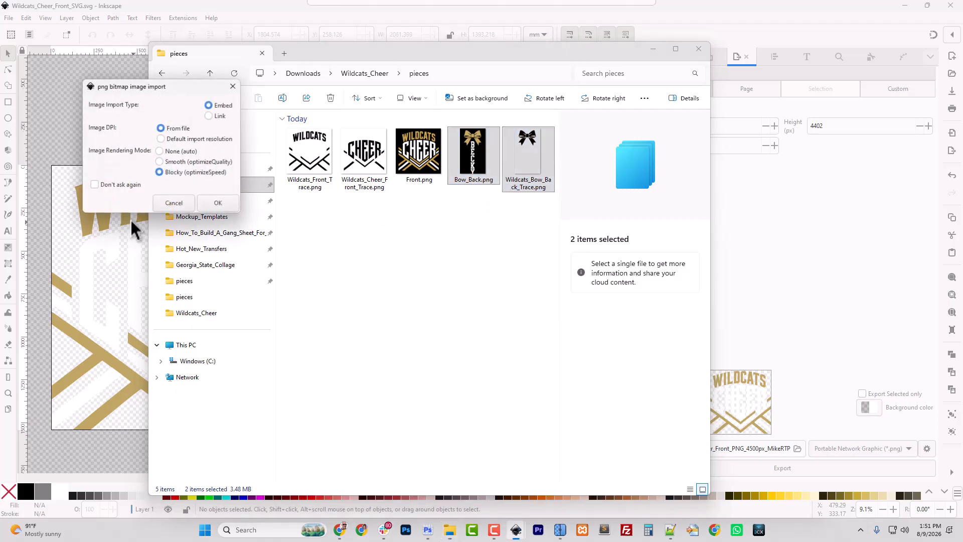
left_click(230, 203)
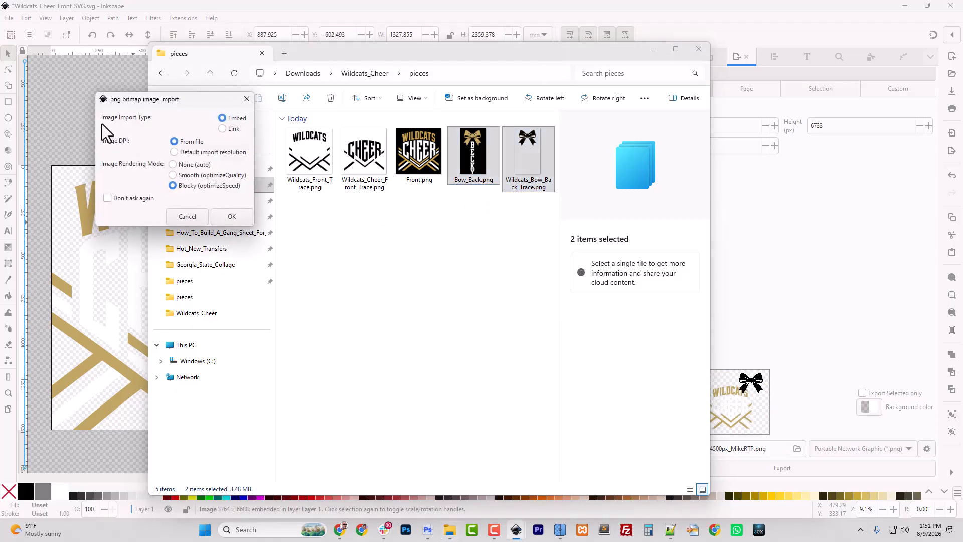
left_click(245, 217)
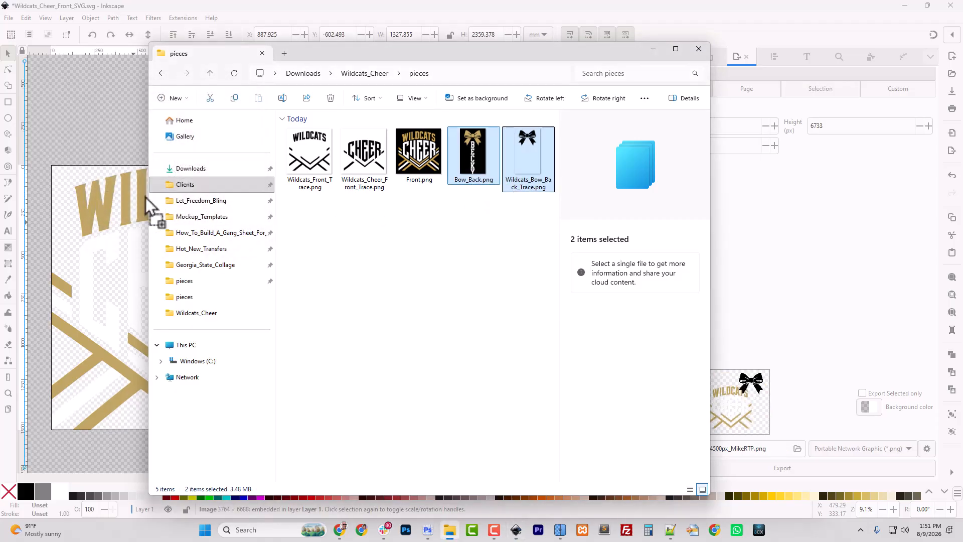
Return to Inkscape and delete the Cheer and Wildcats paths from Layer 1
left_click(204, 7)
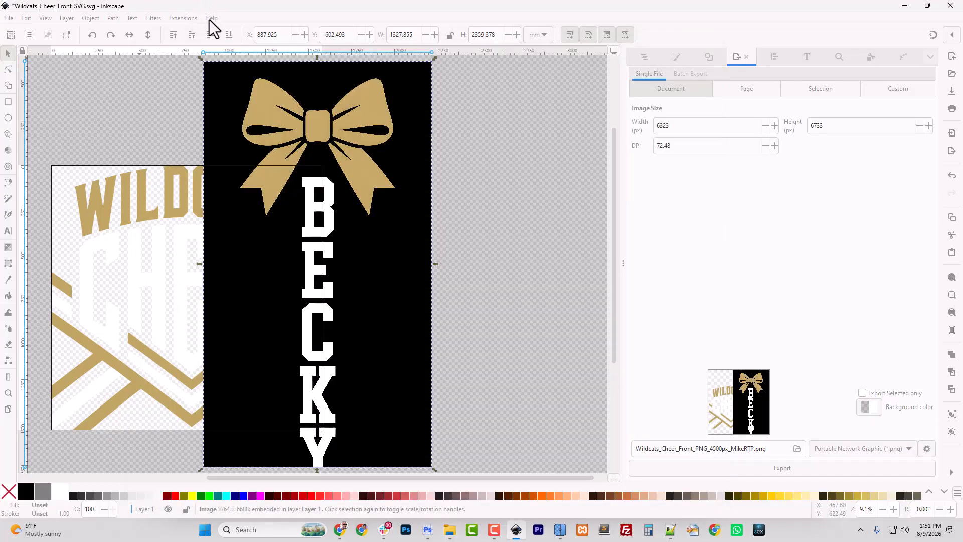
left_click(643, 57)
left_click(665, 134)
left_click(668, 141, "shift")
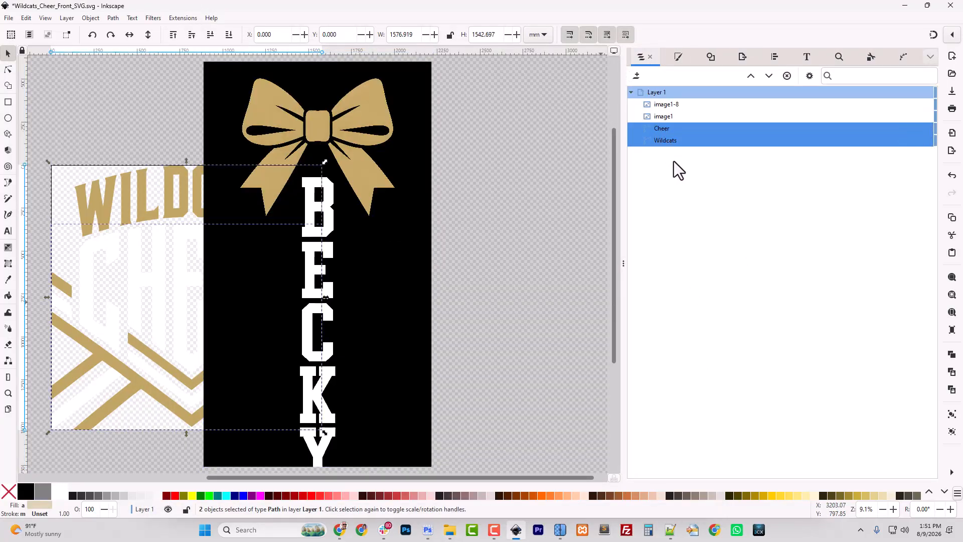
key("Delete")
Save the document as a new Inkscape SVG named Wildcats_Cheer_Bow_Back_SVG.svg in the Wildcats_Cheer folder
left_click(8, 19)
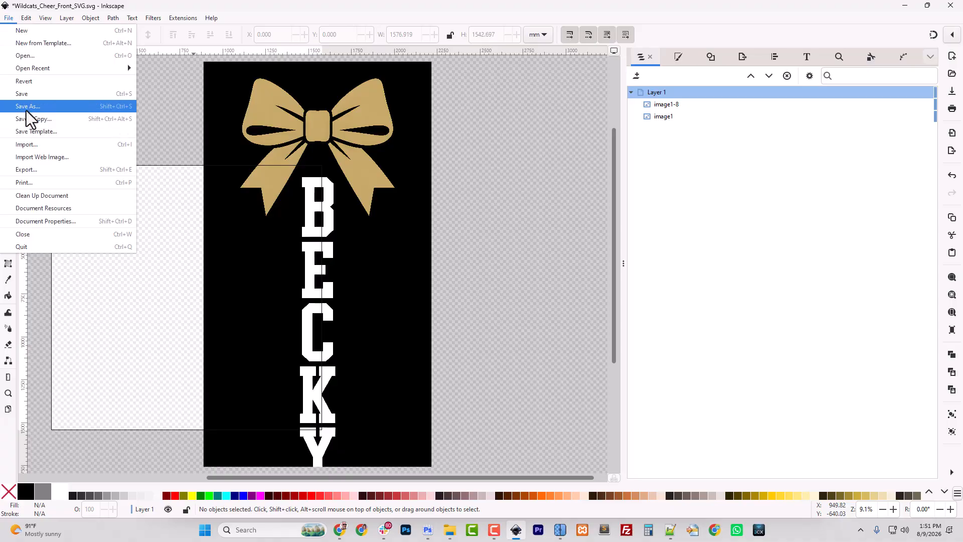
left_click(26, 110)
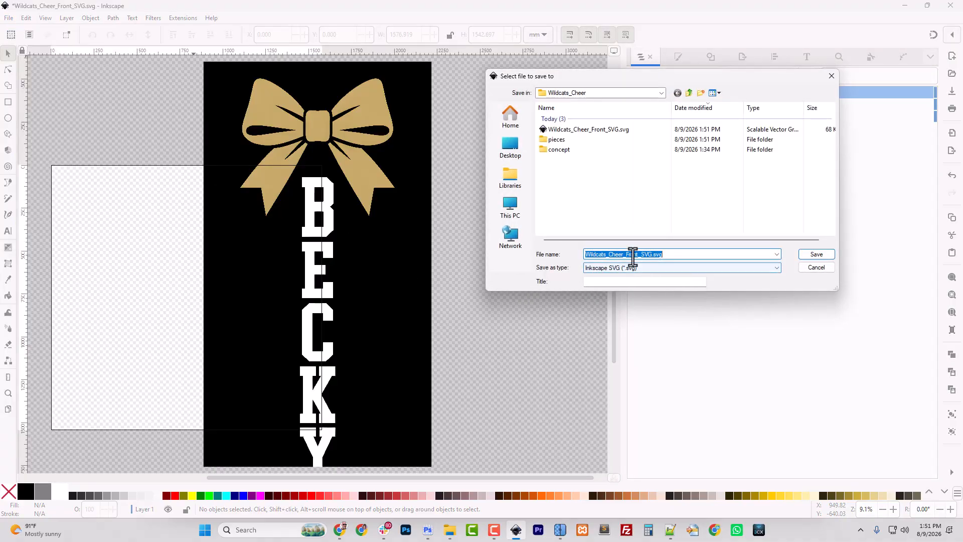
left_click_drag(638, 254, 622, 253)
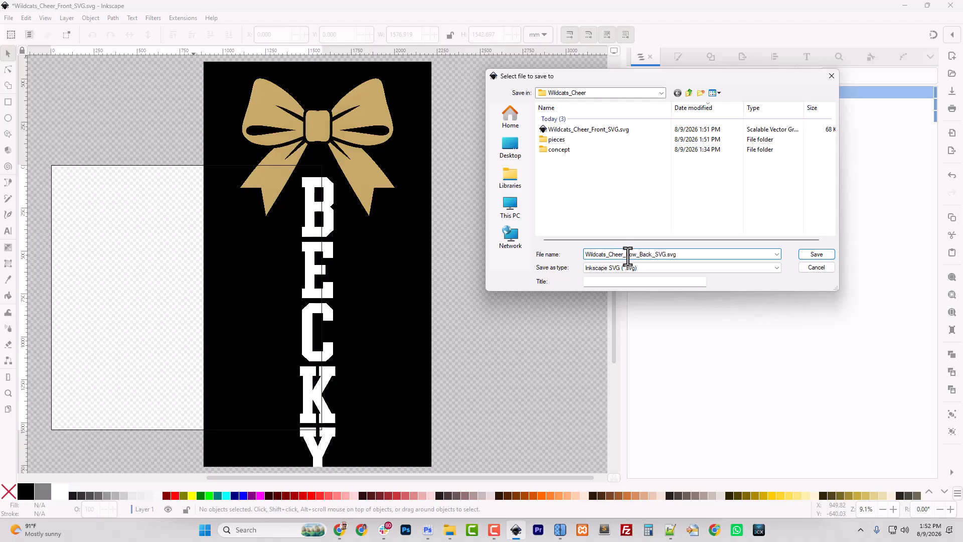
key("Return")
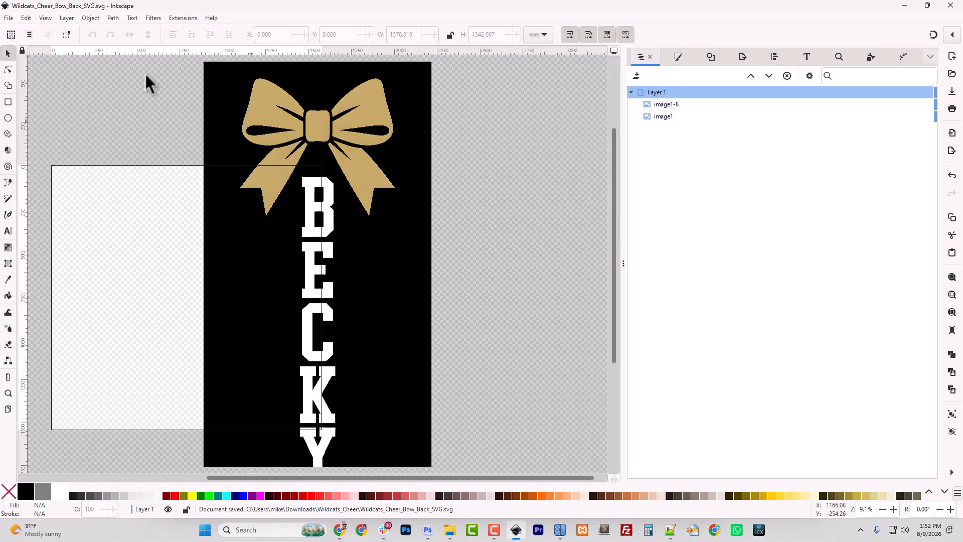
Rename the full-color bow back image as Ref, lower it beneath the black bow trace image, and select image1
left_click(408, 128)
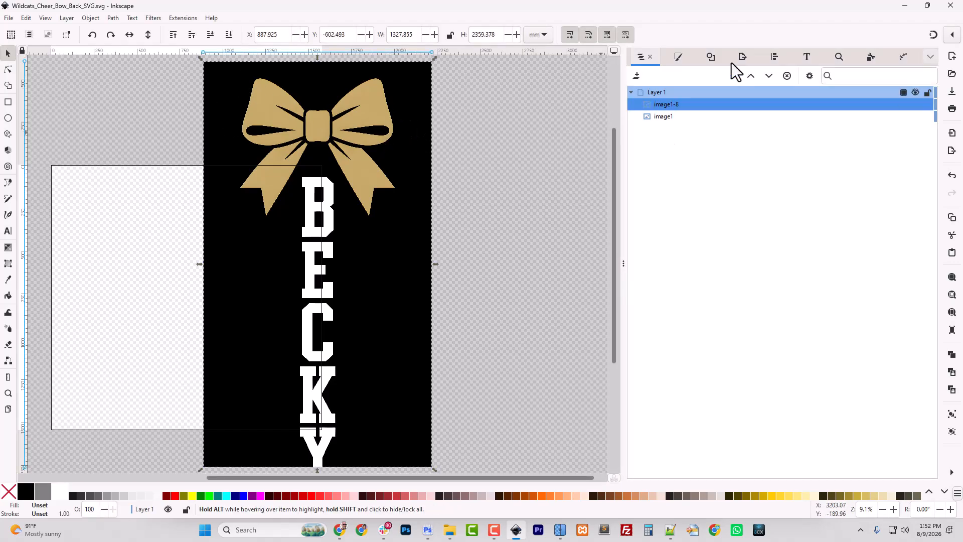
left_click(709, 56)
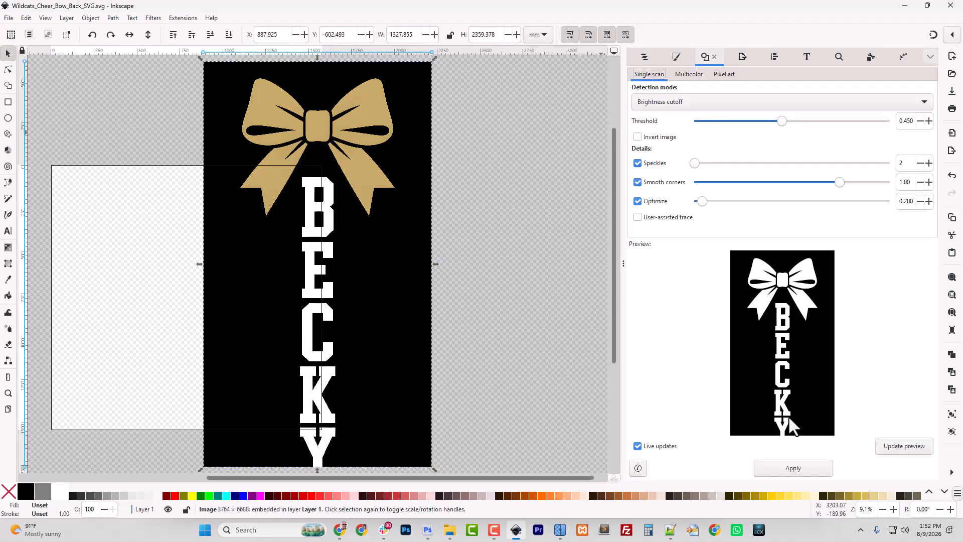
left_click(645, 57)
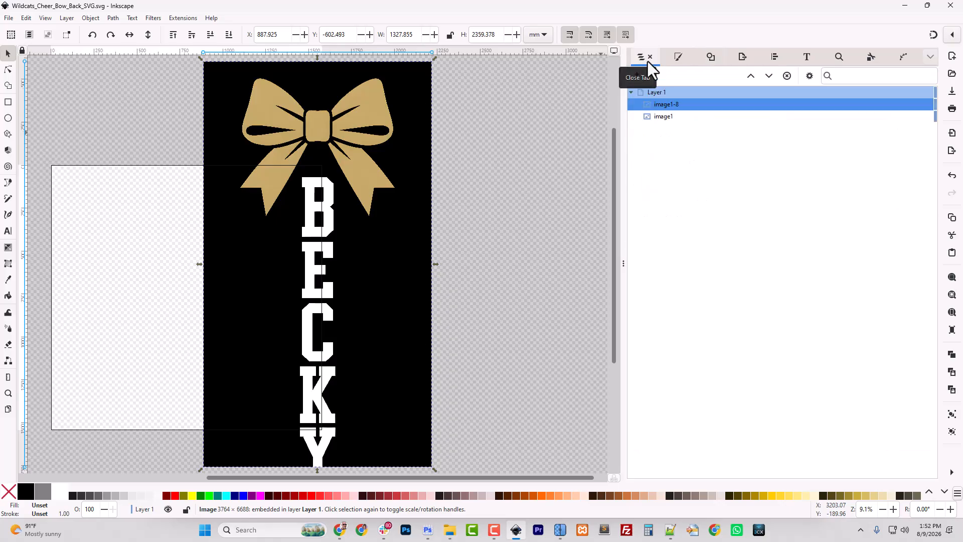
double_click(663, 104)
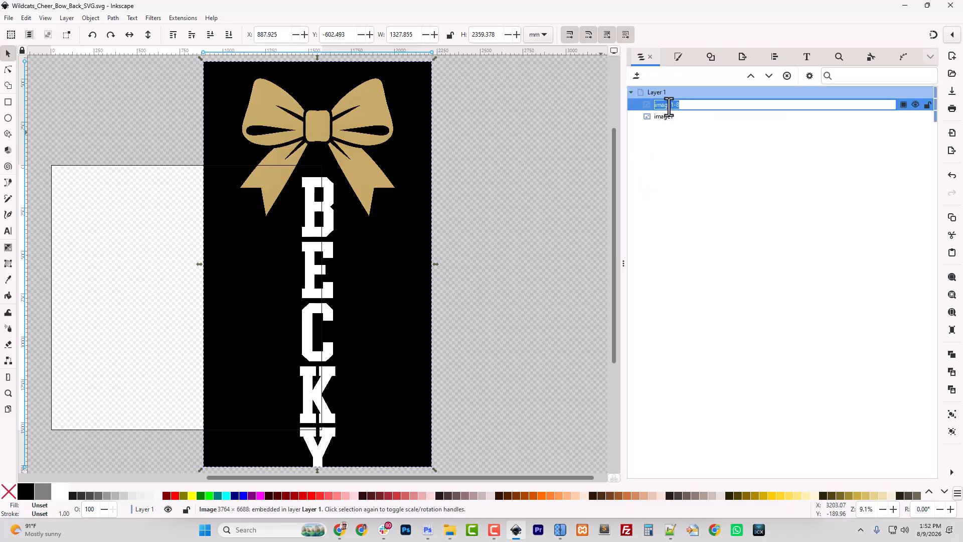
type("Ref")
key("Return")
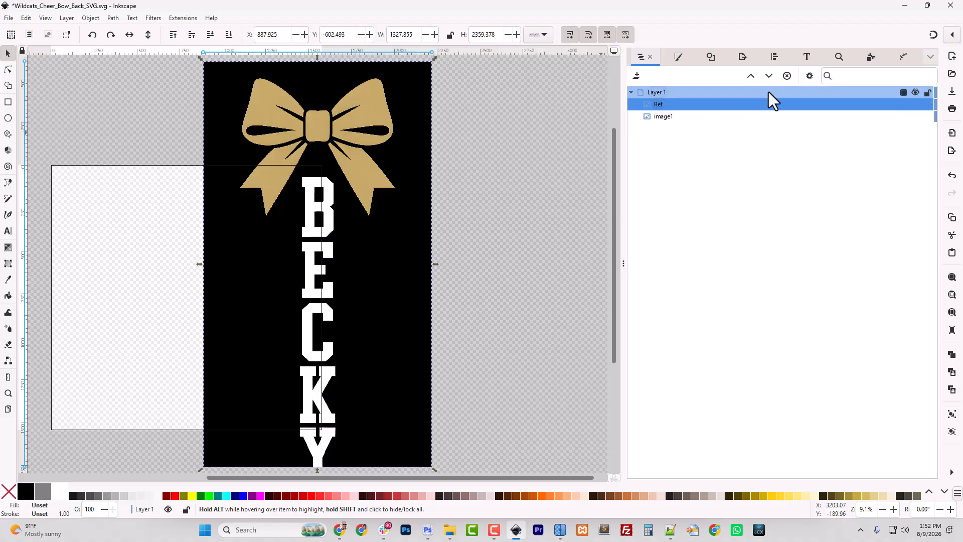
left_click(769, 76)
left_click(651, 105)
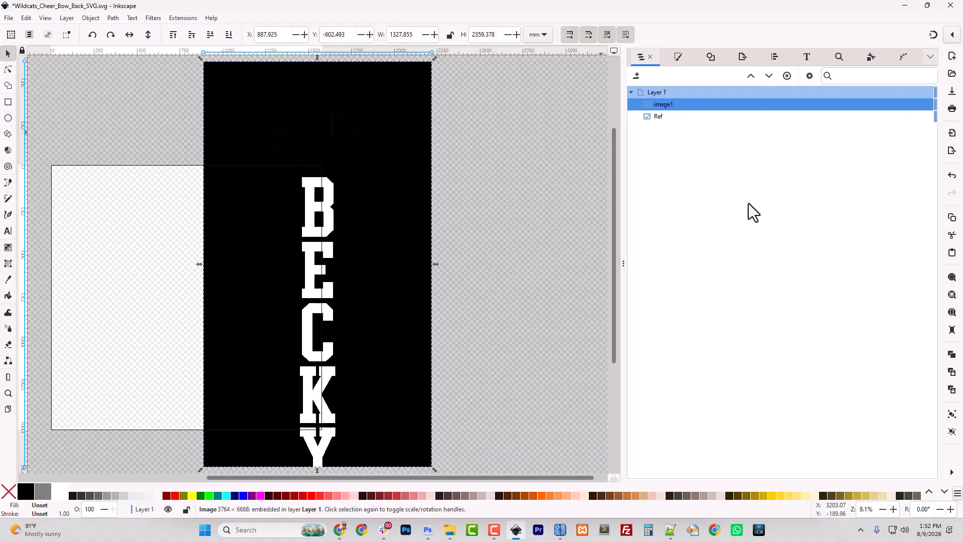
Trace the selected bow image to a path in a single scan, using brightness cutoff with a threshold of 0.450
left_click(678, 57)
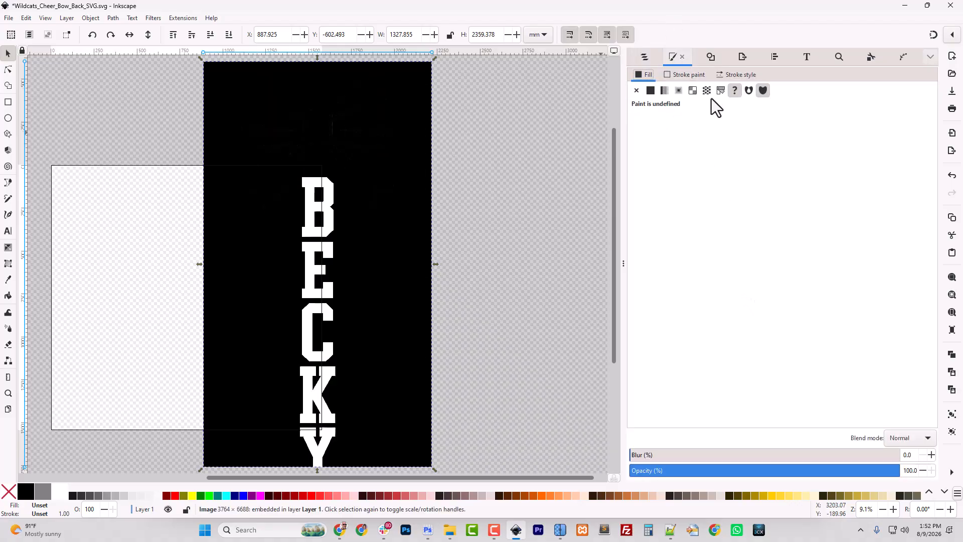
left_click(711, 57)
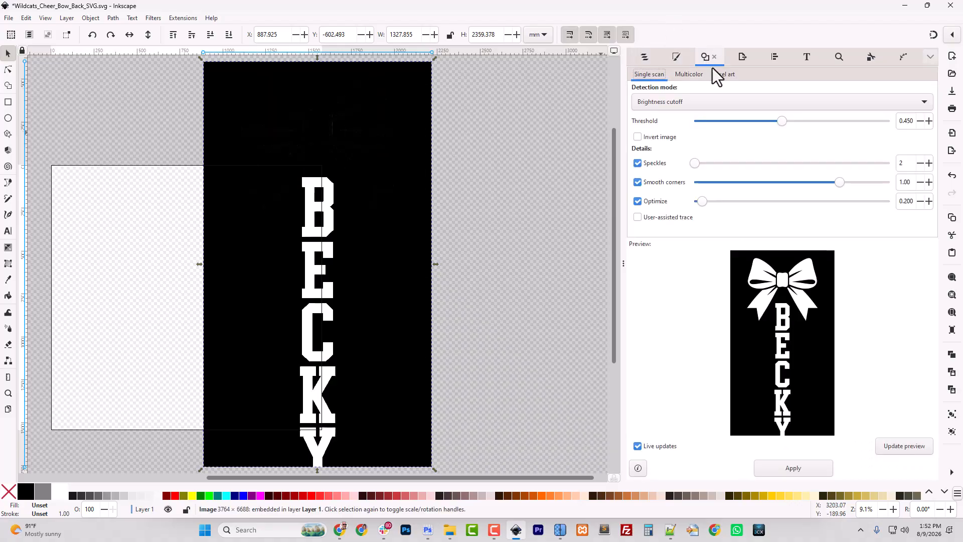
left_click(797, 468)
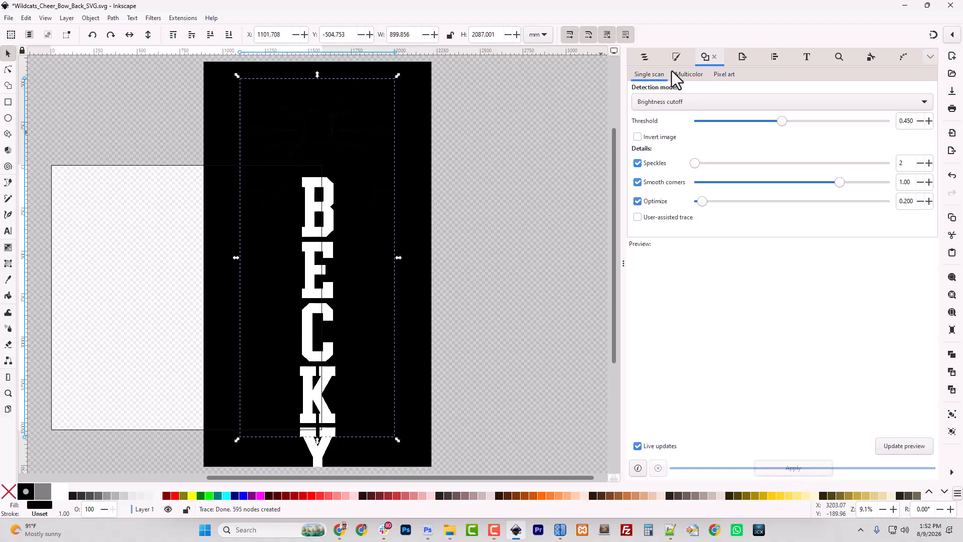
Delete the traced source image and rename the new path as Bow, keeping the Ref image
left_click(645, 57)
left_click(663, 129)
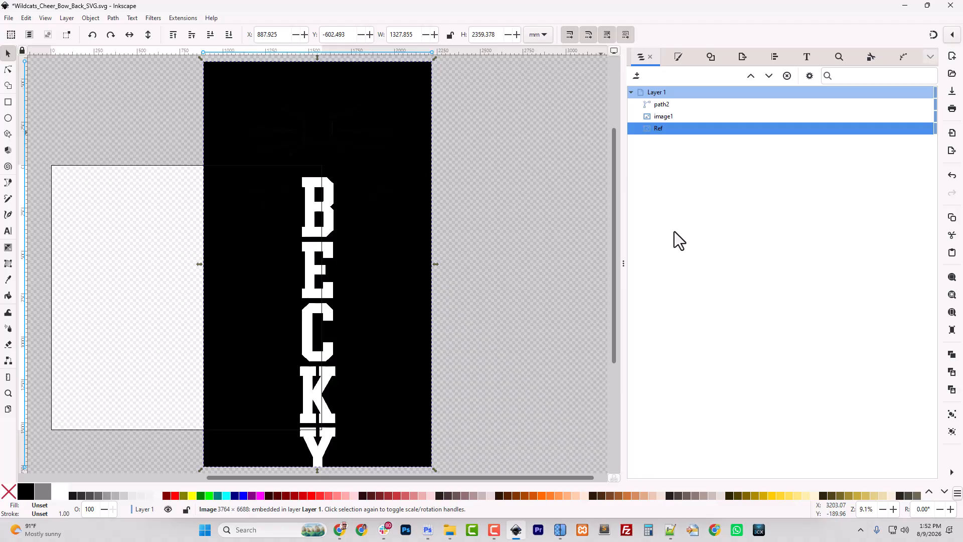
left_click(661, 116)
key("Delete")
double_click(660, 105)
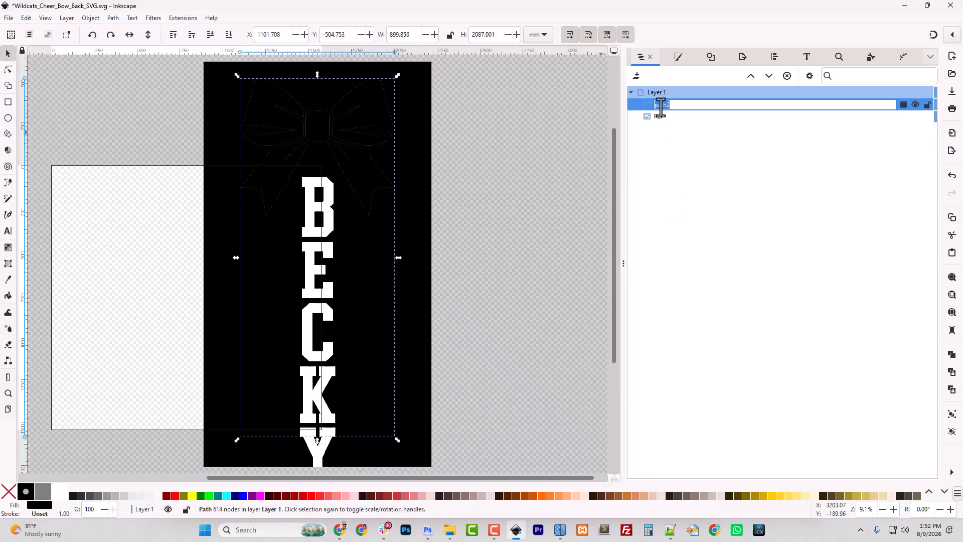
key("Return")
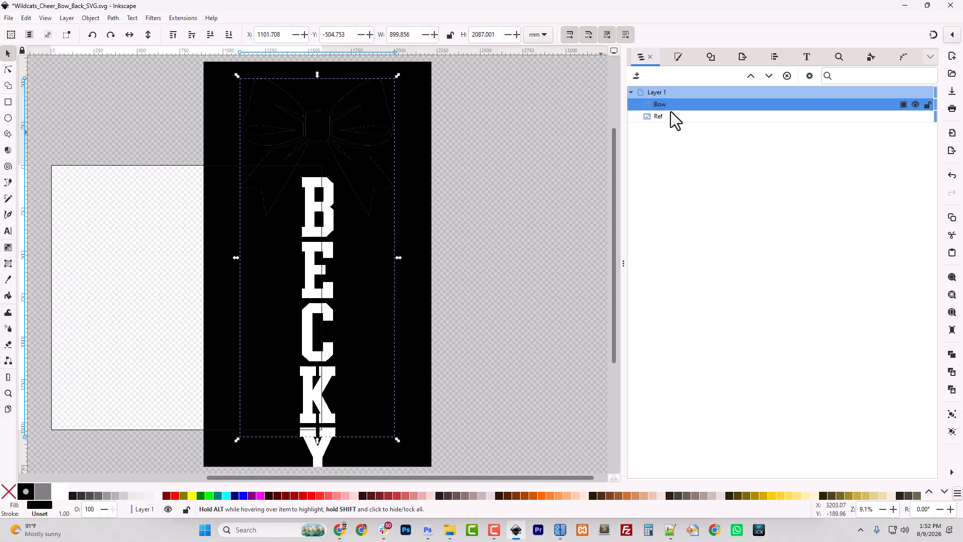
Open Wildcats_Cheer_Front_SVG.svg from the Wildcats_Cheer folder and get the fill color code of its gold artwork
left_click(449, 530)
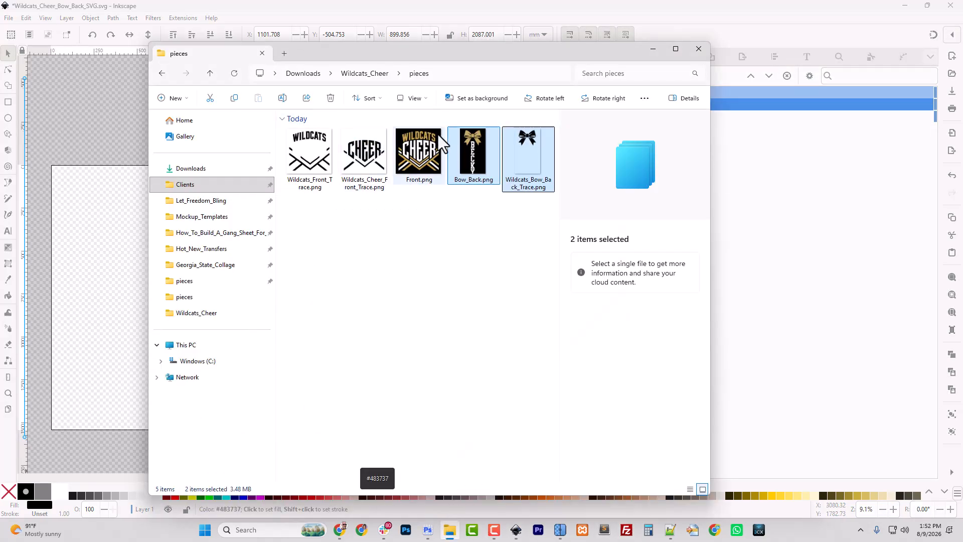
left_click(382, 74)
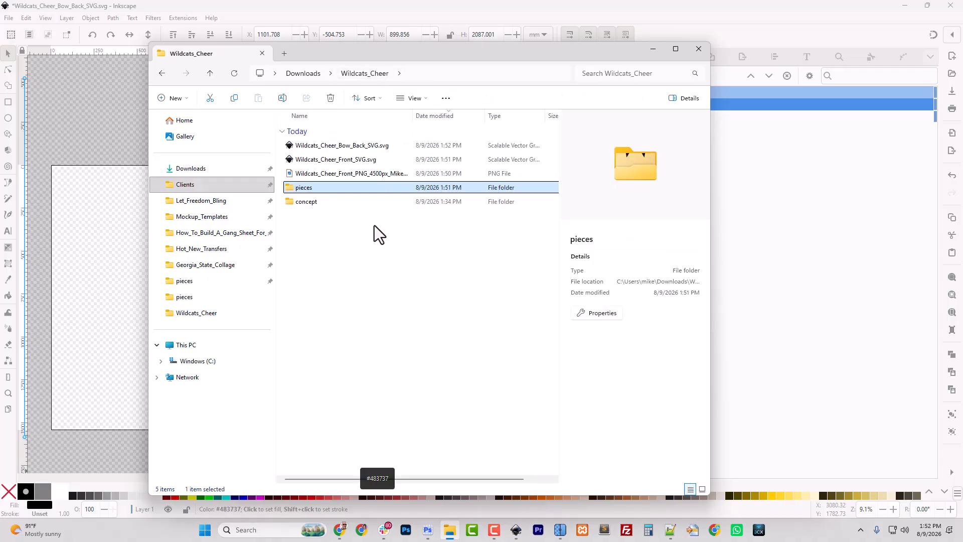
double_click(339, 160)
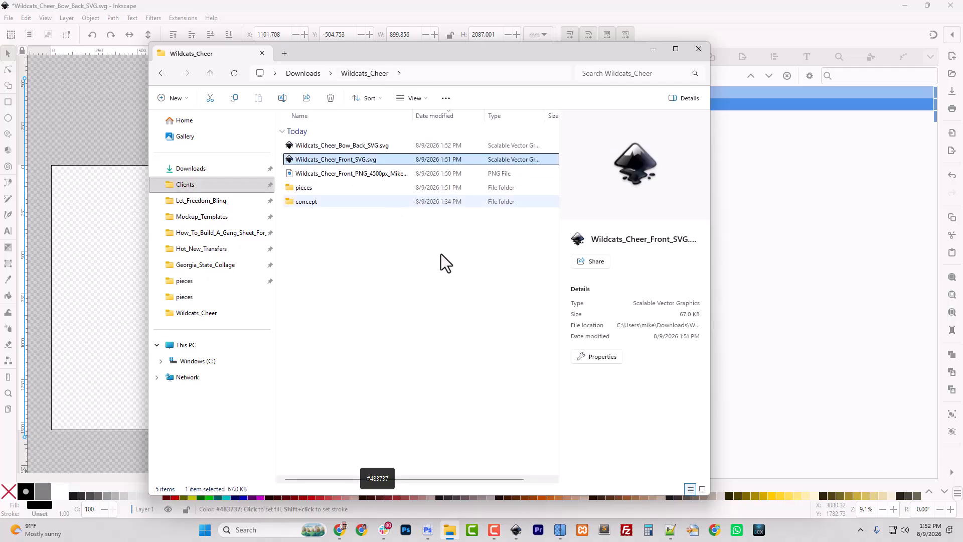
left_click(385, 6)
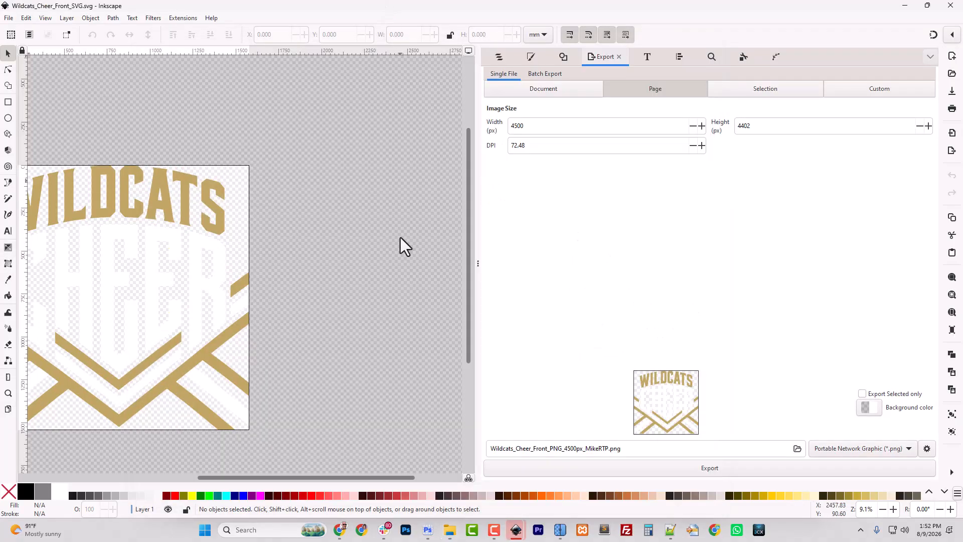
left_click(219, 223)
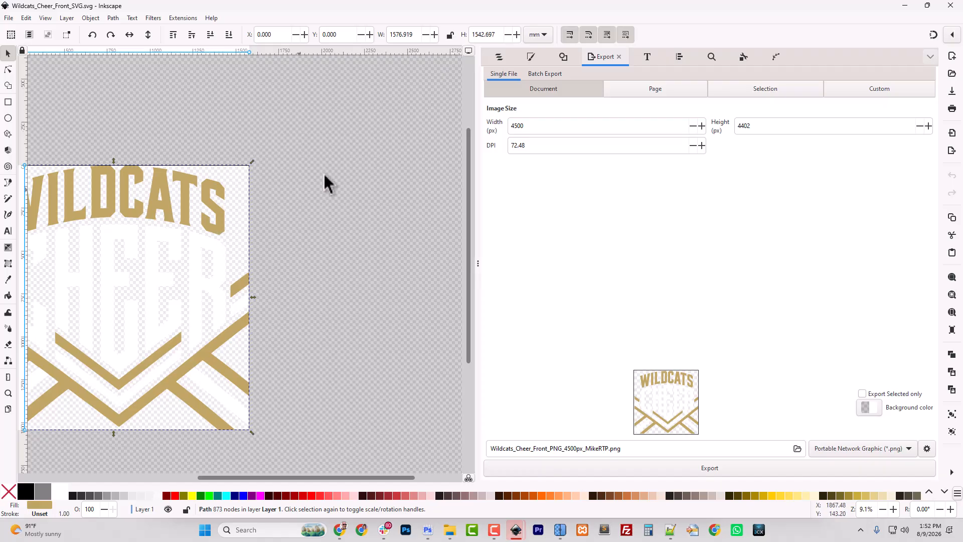
left_click(539, 61)
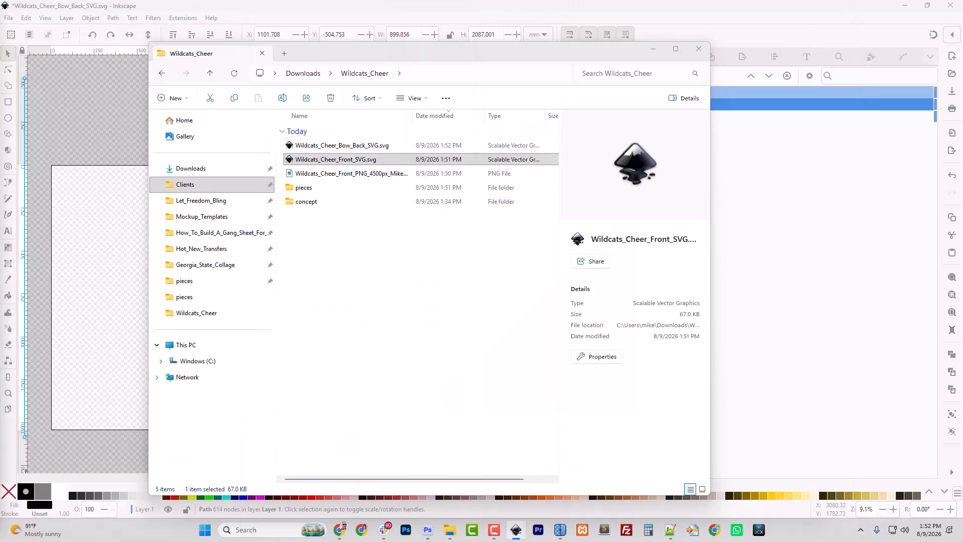
Return to the bow back drawing, fill the Bow path with color c0a765ff, and select the Ref image
left_click(317, 6)
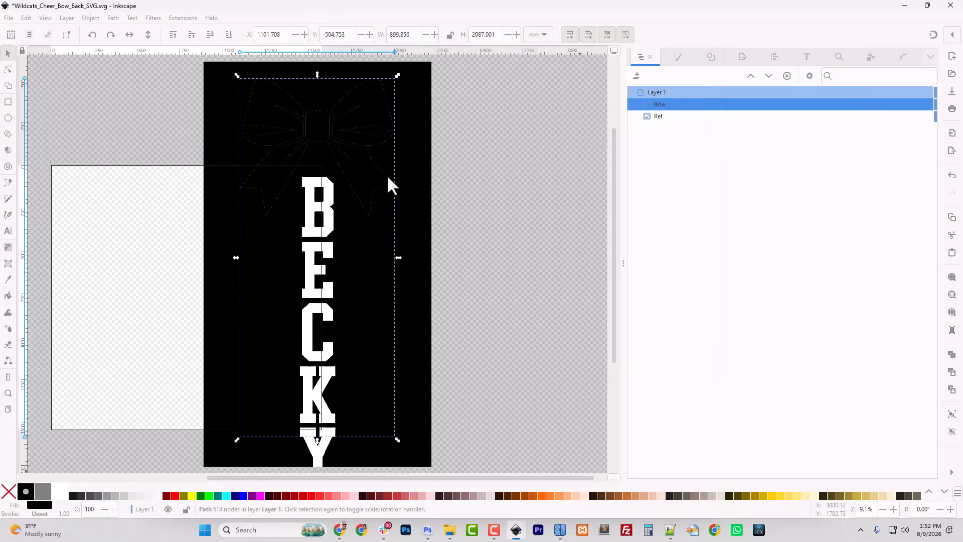
left_click(677, 57)
left_click(917, 418)
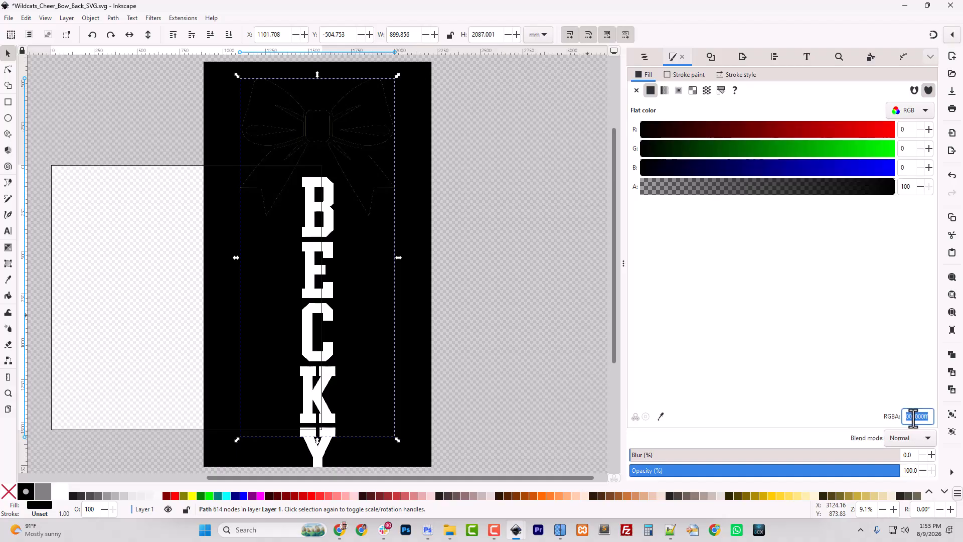
type("c0a765ff")
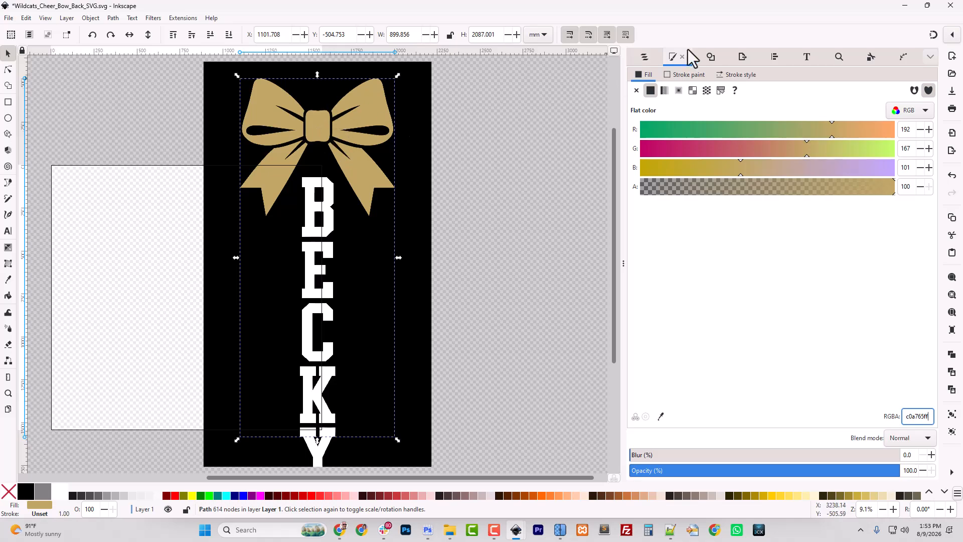
left_click(642, 58)
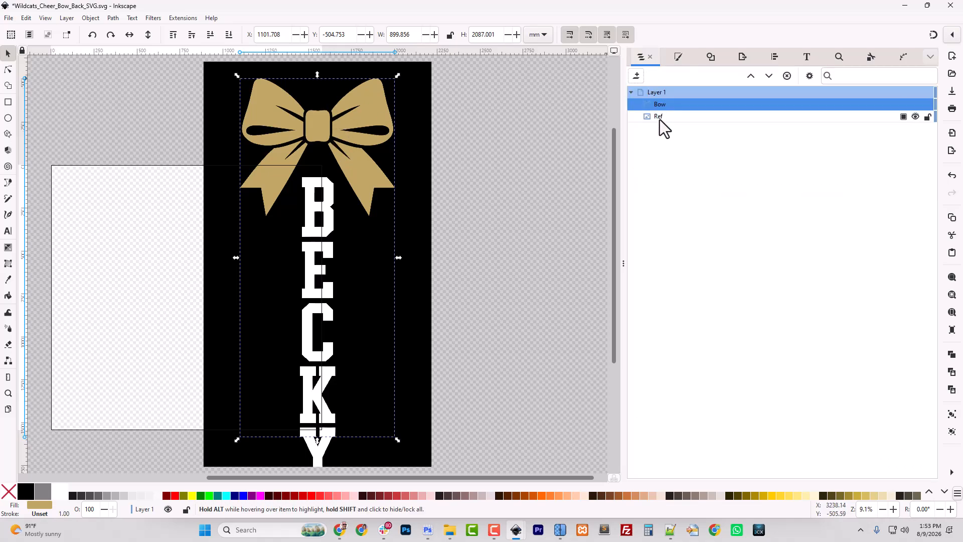
left_click(660, 119)
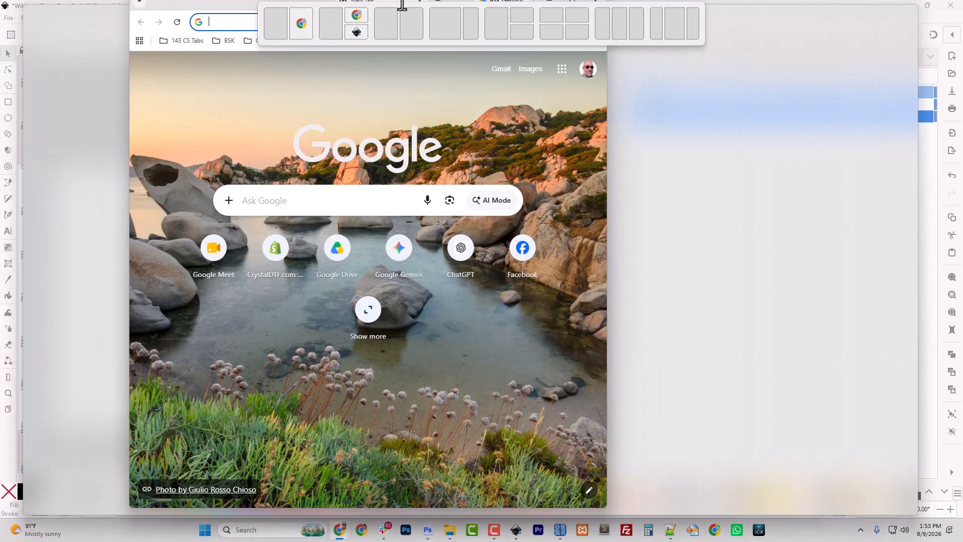
Switch to Chrome, open fontspace.com and search the site for collegiate fonts
type("fontspace.com")
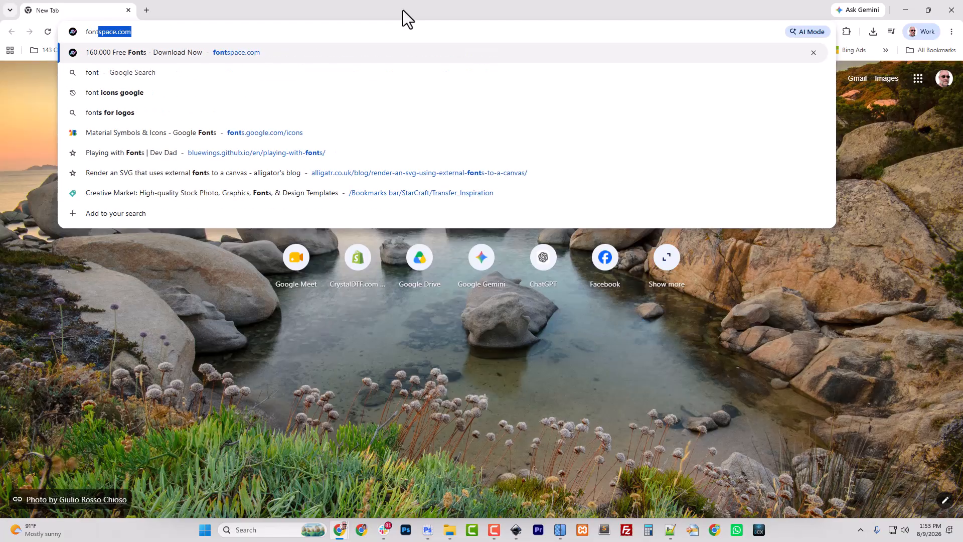
key("Return")
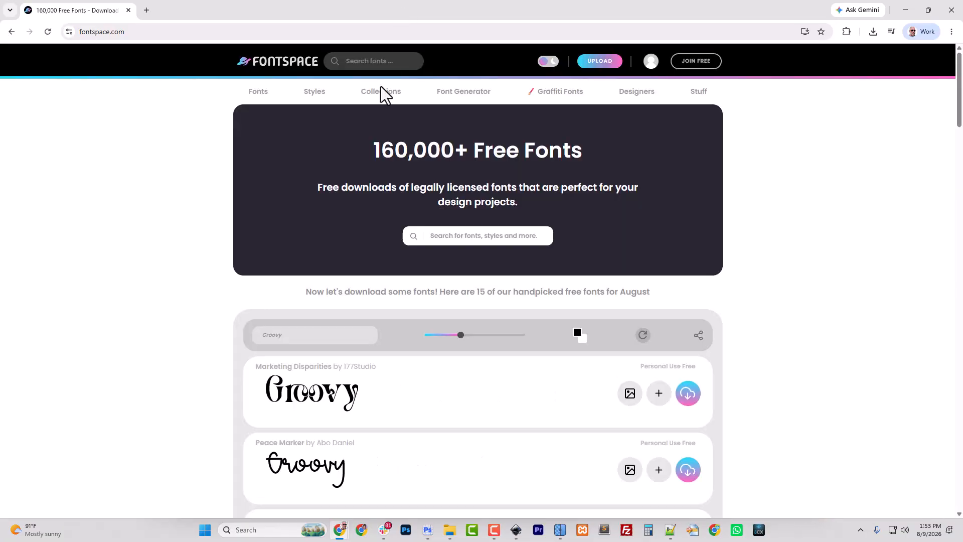
left_click(467, 235)
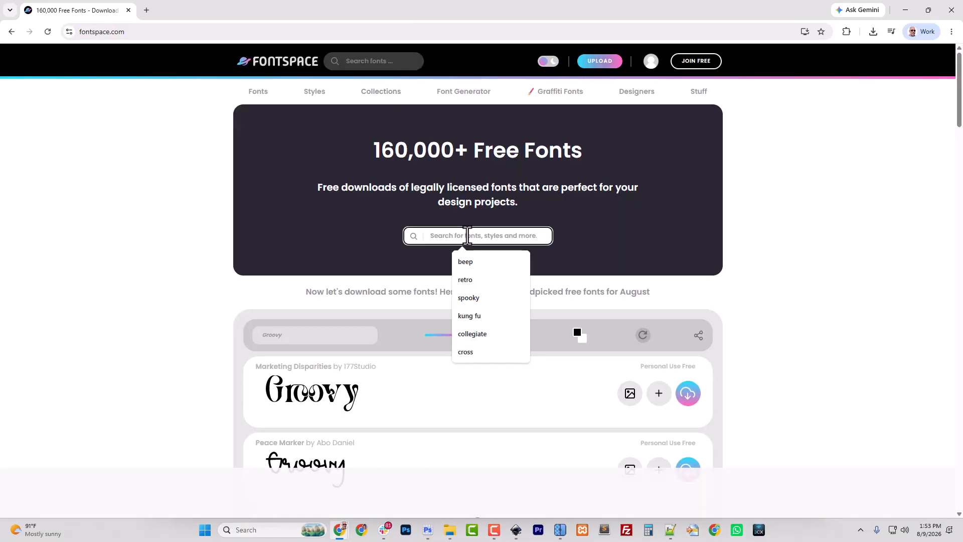
type("collegiate")
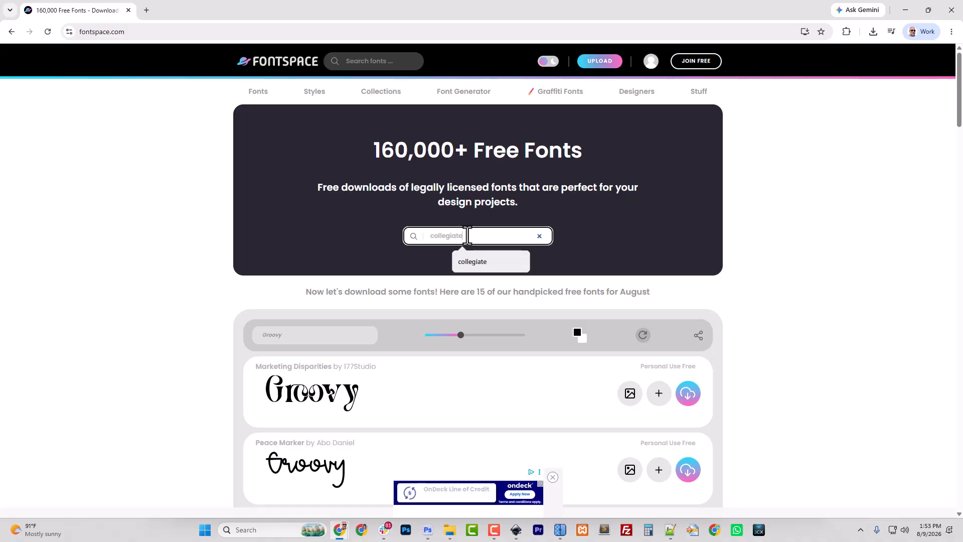
key("Return")
Preview the collegiate fonts with the name from the reference design and browse the results for matching lettering
left_click(307, 264)
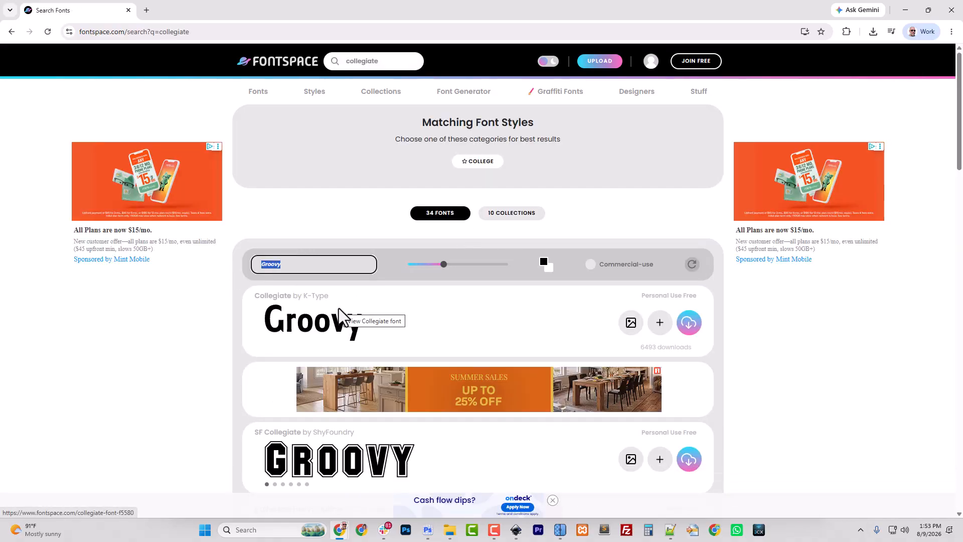
type("BECKY")
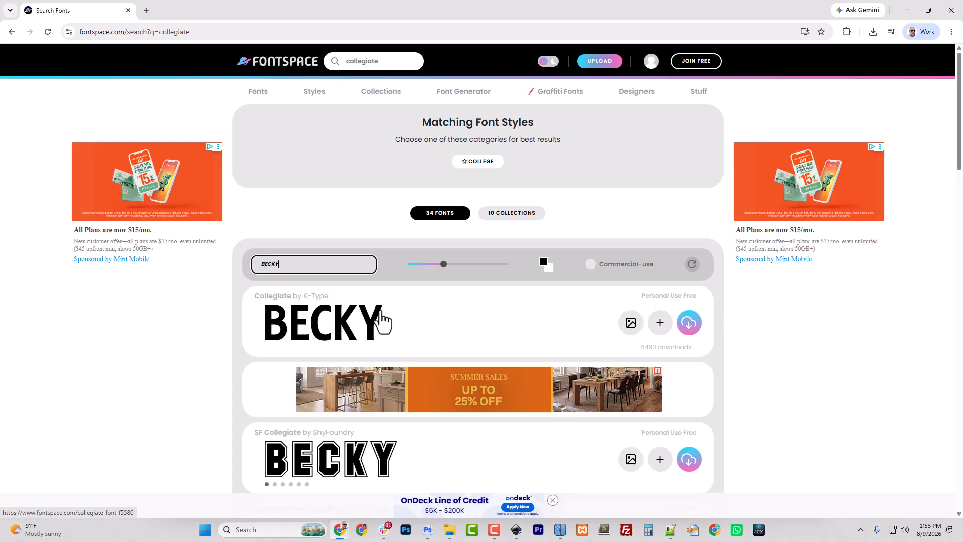
scroll(531, 327, "down", 4)
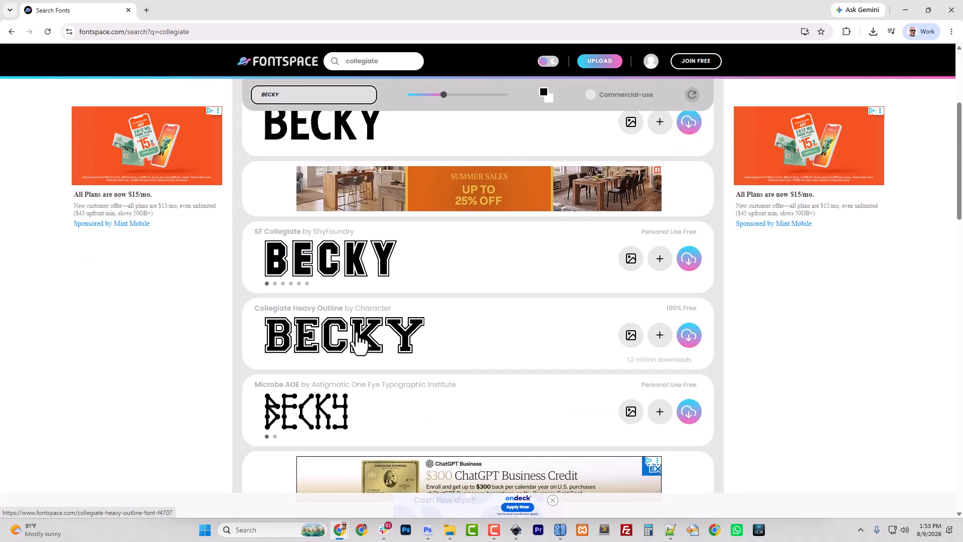
scroll(356, 340, "down", 2)
scroll(361, 339, "down", 2)
scroll(360, 339, "down", 4)
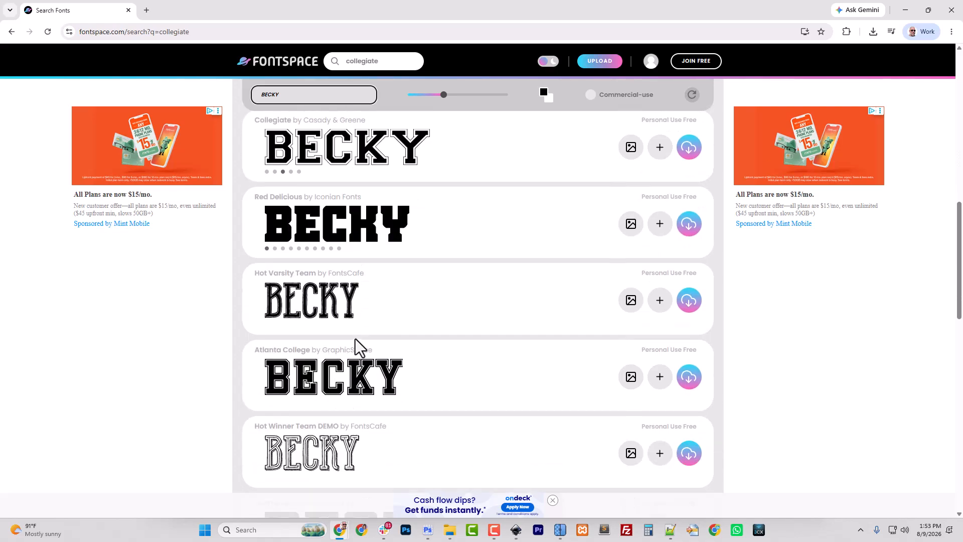
scroll(354, 339, "down", 2)
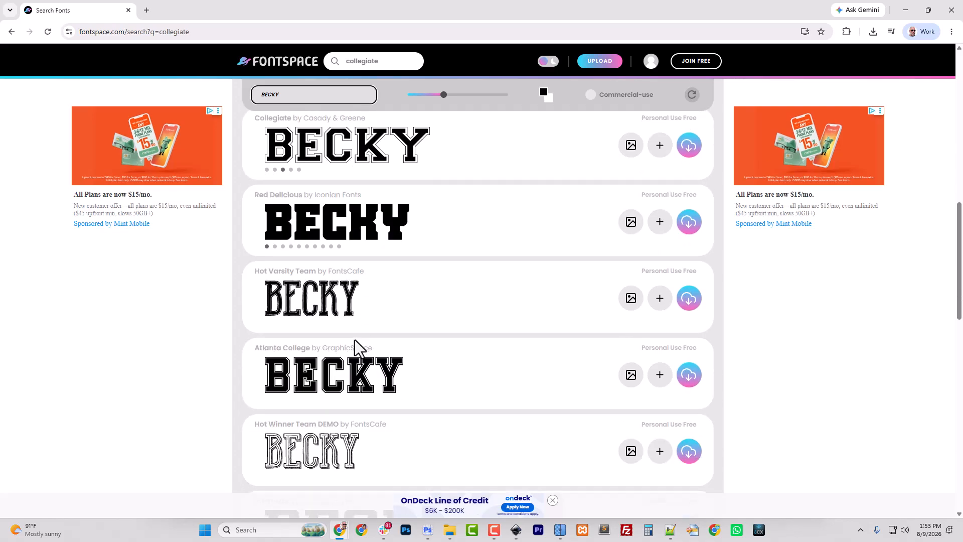
scroll(354, 339, "down", 9)
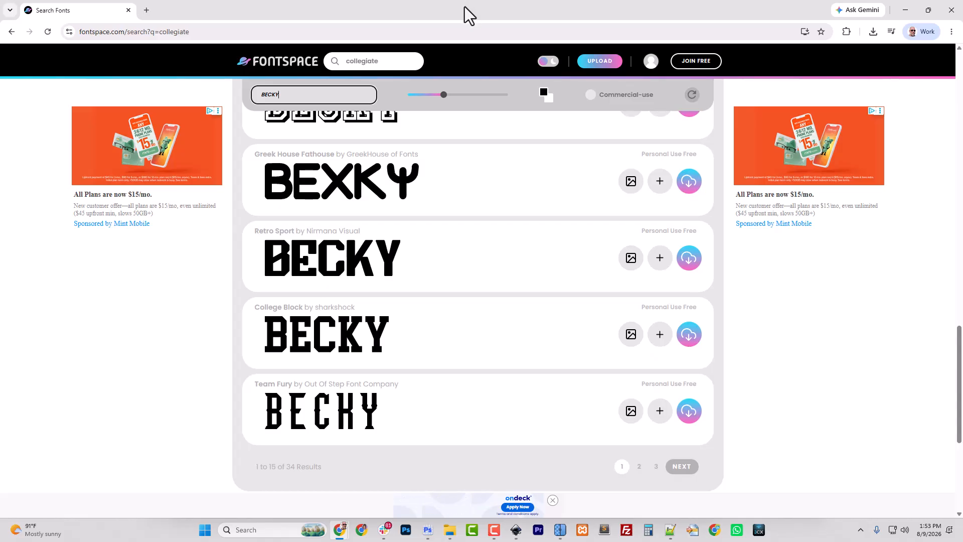
Compare the College Block preview with the vertical lettering in the Inkscape reference image, then restore the full-size browser window
left_click_drag(464, 8, 632, 108)
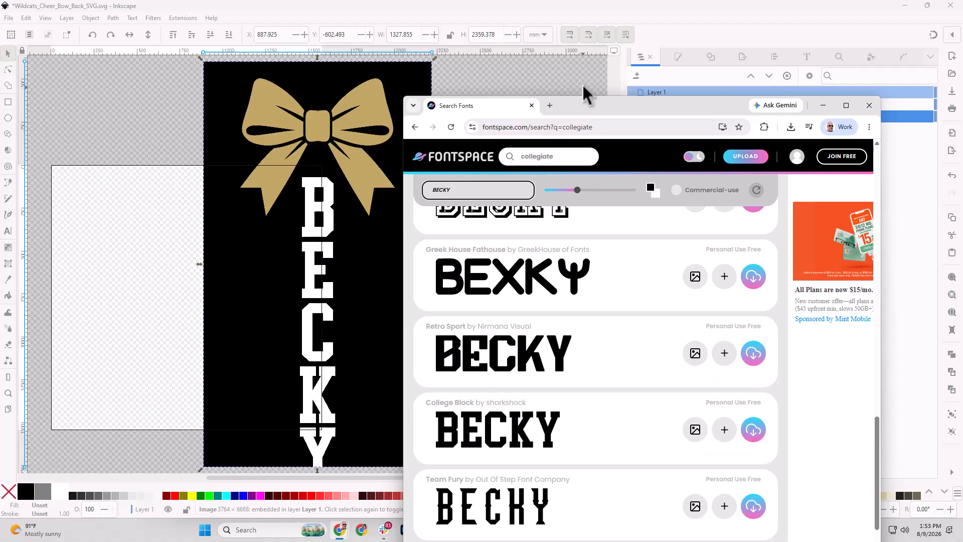
left_click_drag(598, 106, 0, 143)
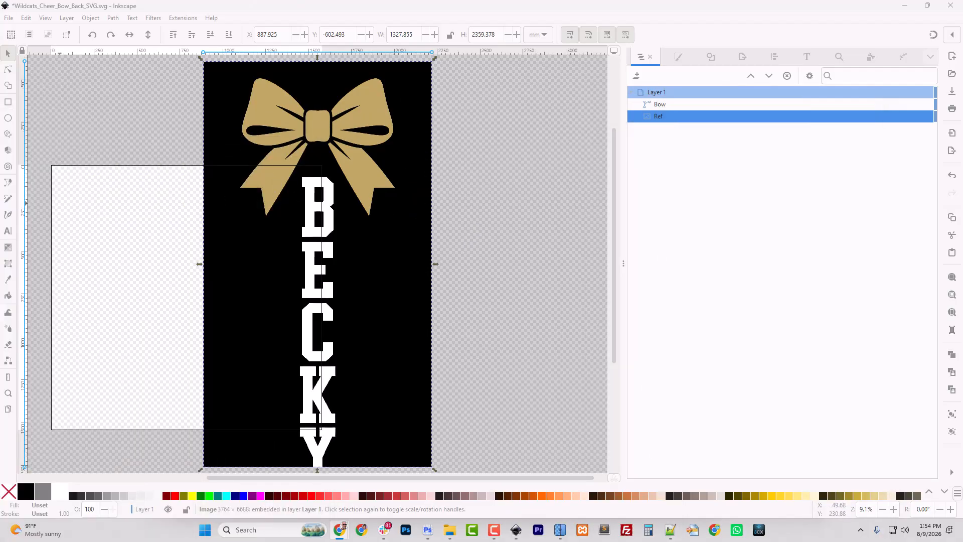
left_click_drag(0, 200, 444, 2)
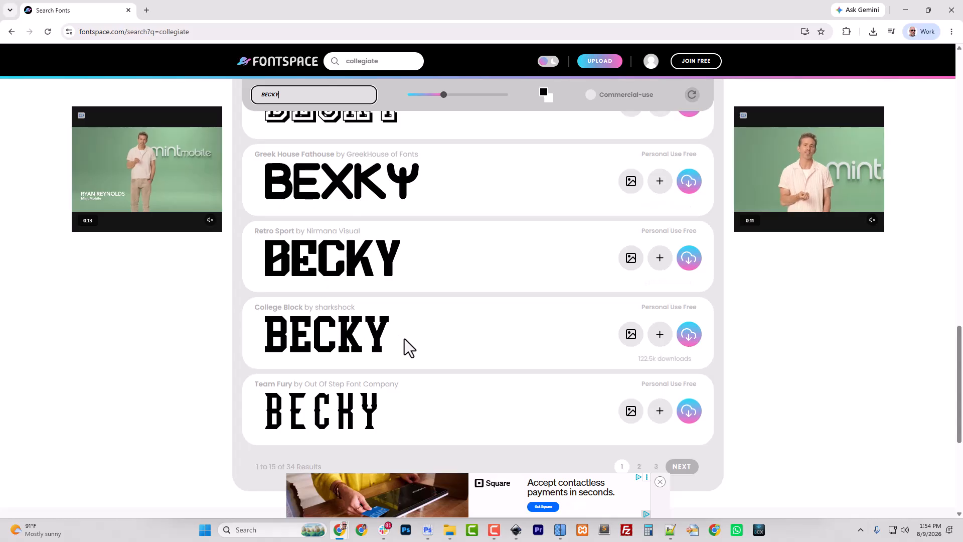
Download the College Block font and open CollegeBlock-Mzxn.ttf from the downloaded archive
left_click(688, 335)
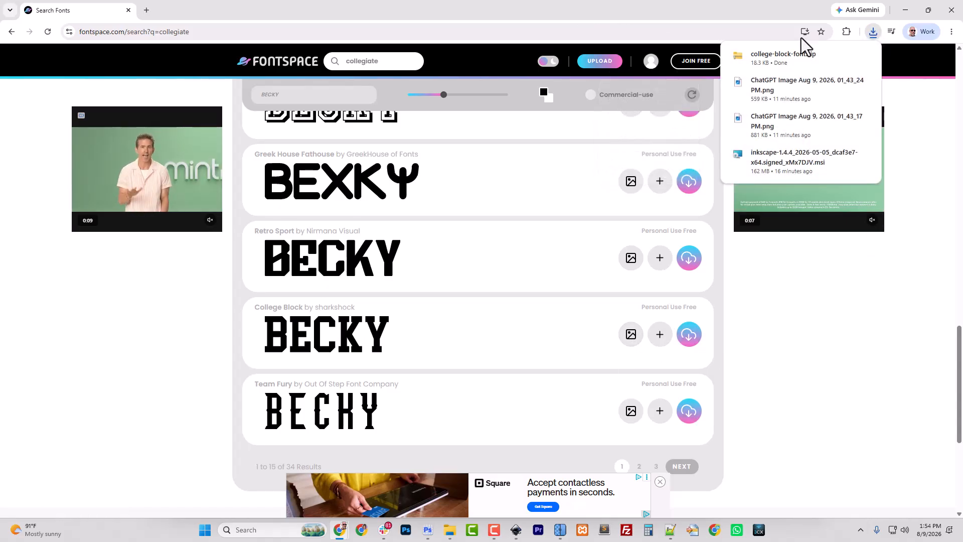
left_click(783, 60)
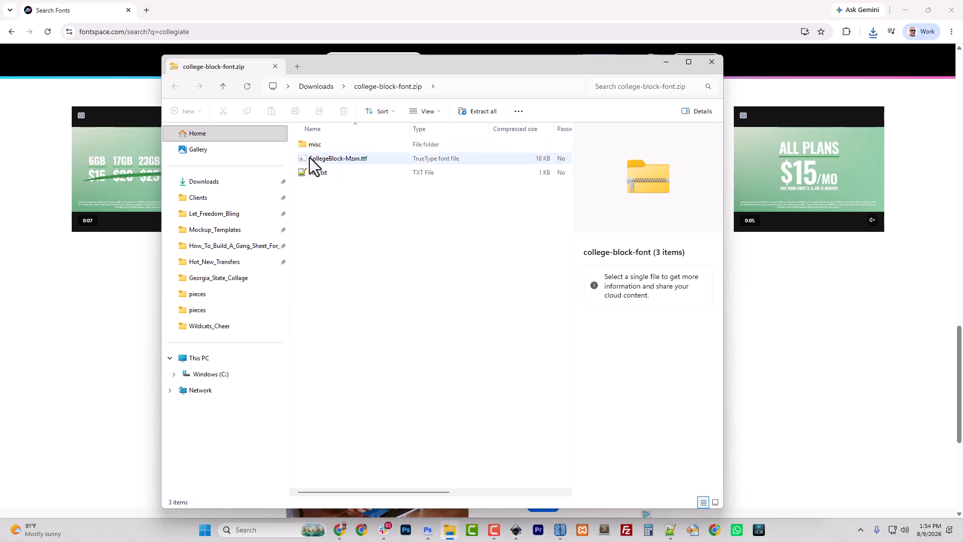
left_click(325, 88)
double_click(327, 161)
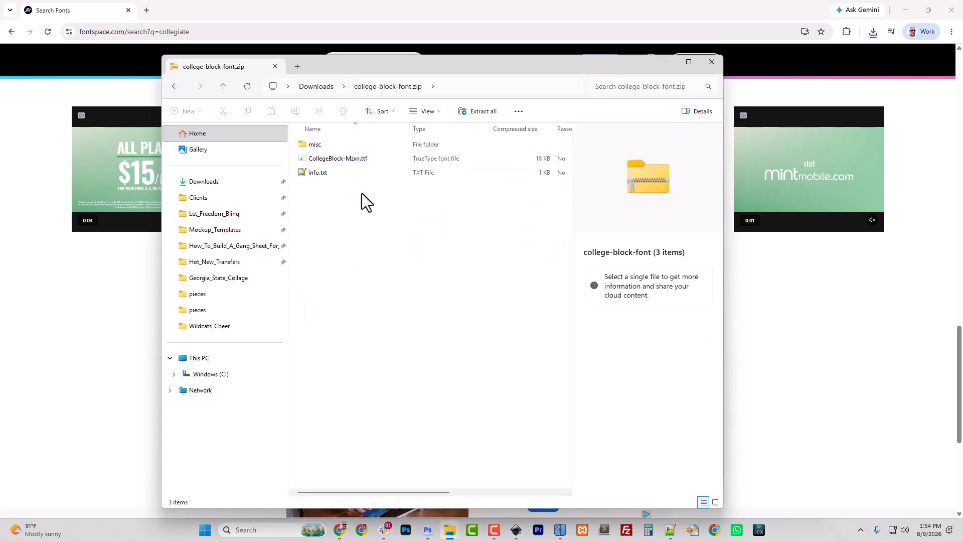
double_click(353, 159)
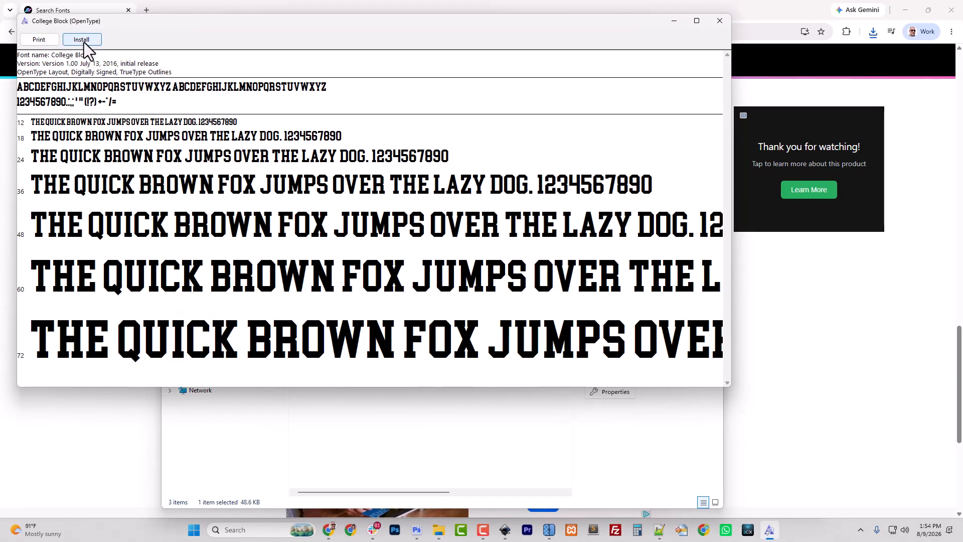
Try to install the College Block font, decline replacing the existing copy, and close the font preview
left_click(81, 40)
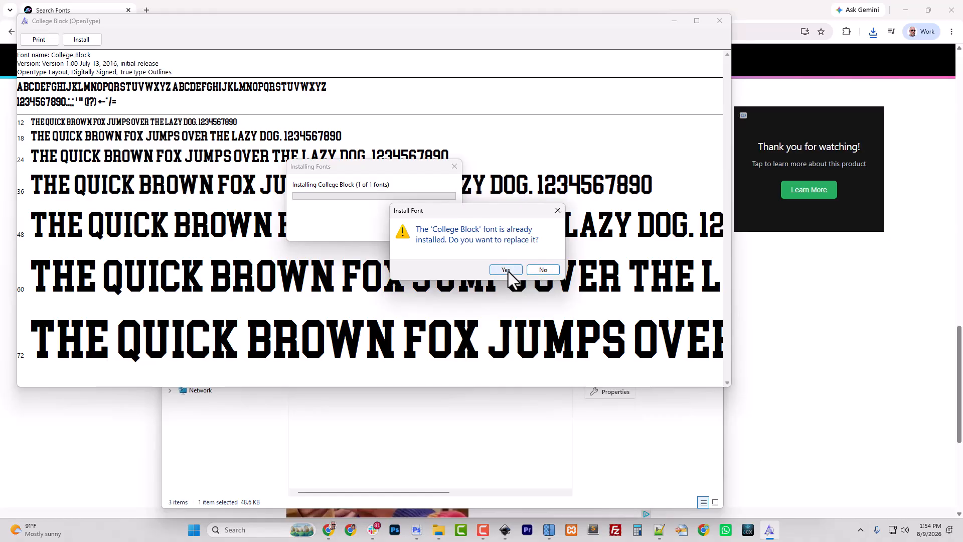
left_click(541, 270)
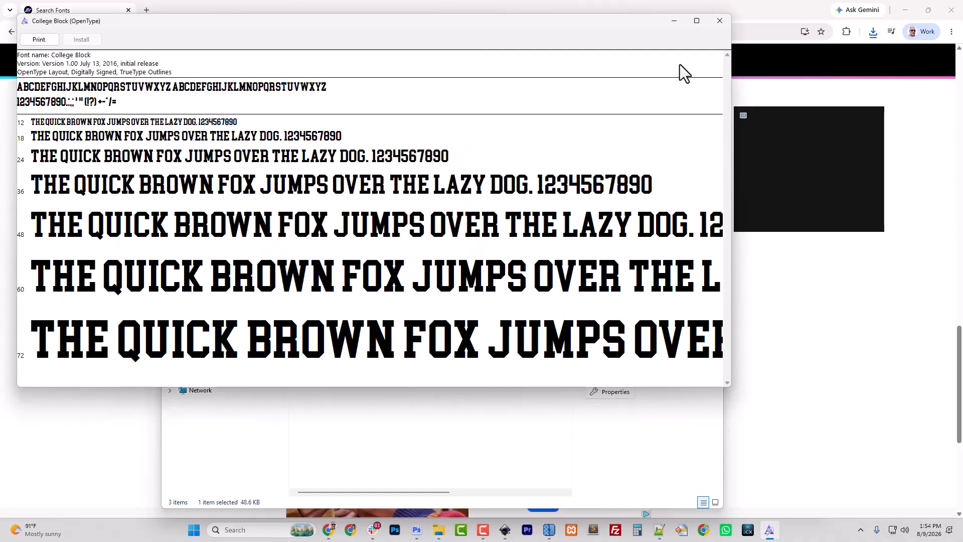
left_click(720, 21)
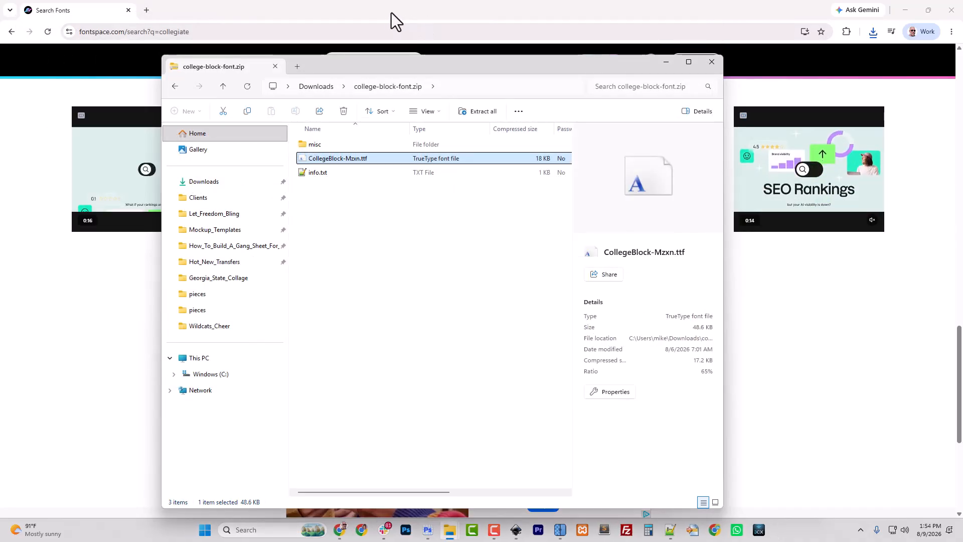
Switch to Inkscape, add the text "B" beside the reference image, and enlarge it to about 458 by 587 mm
left_click_drag(393, 13, 0, 56)
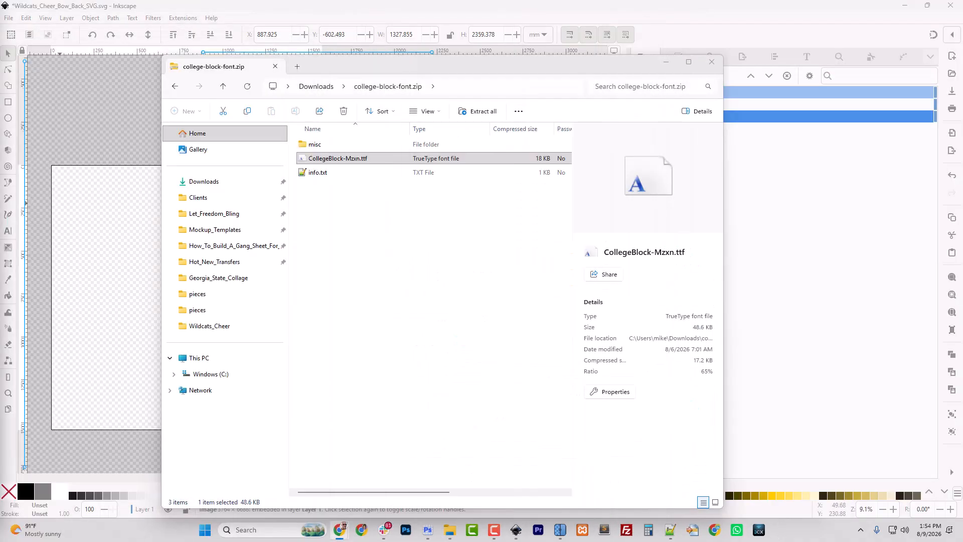
left_click(306, 4)
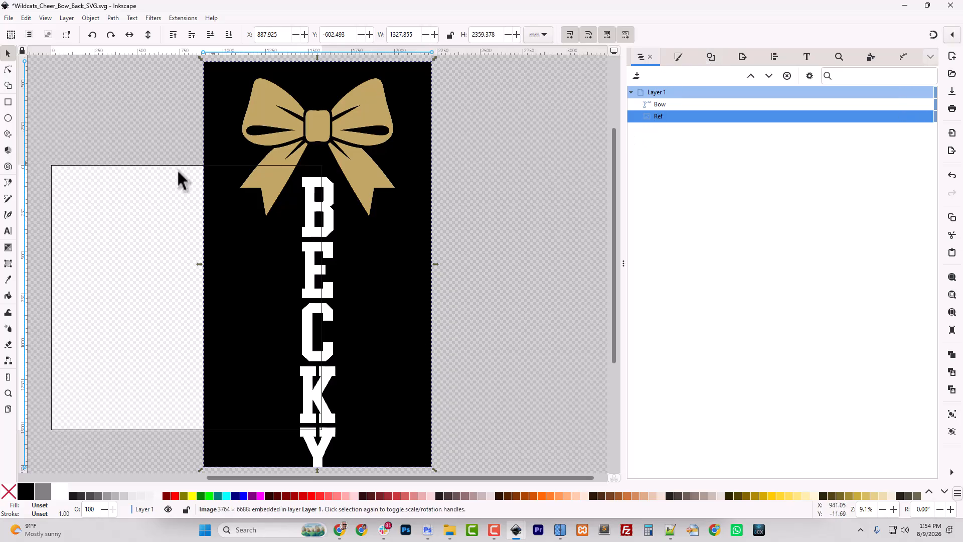
left_click(8, 231)
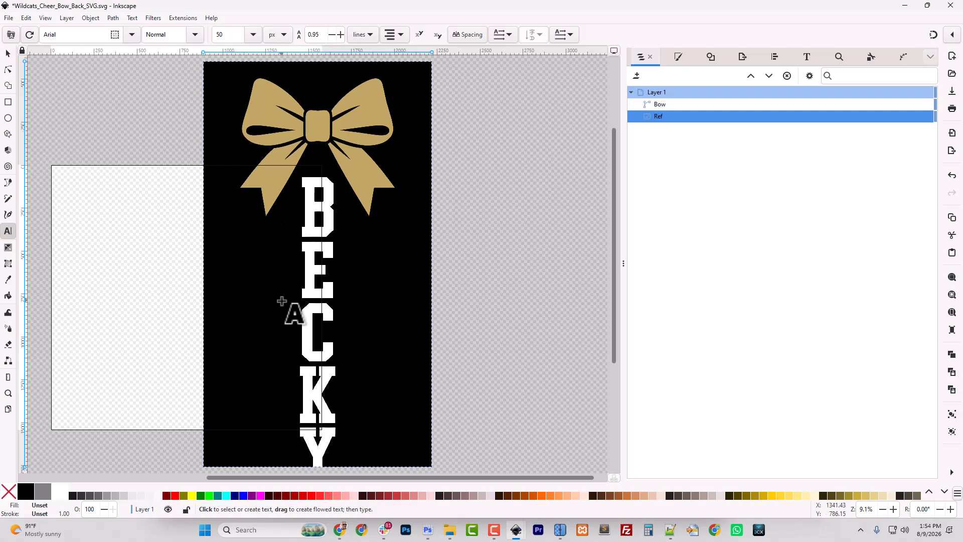
left_click(95, 157)
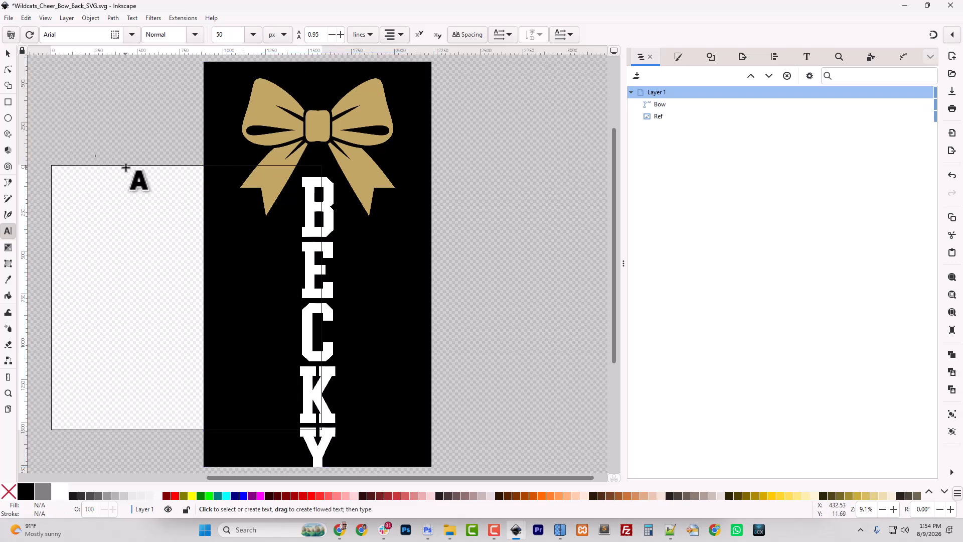
type("B")
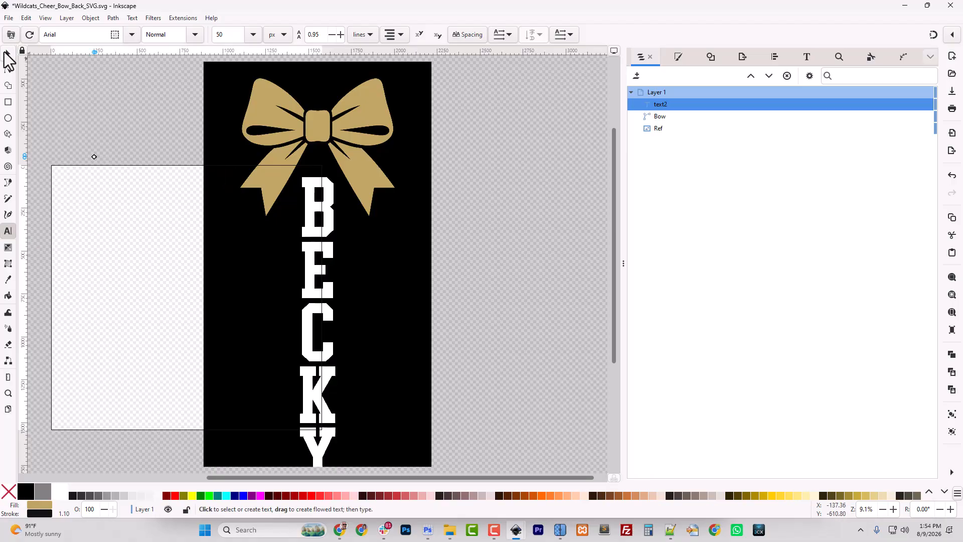
left_click(8, 53)
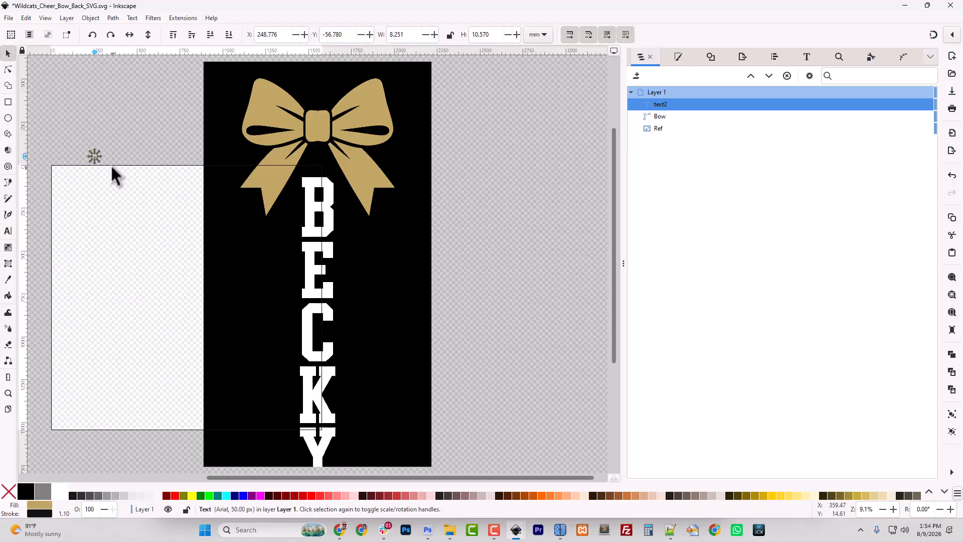
left_click_drag(98, 160, 176, 316)
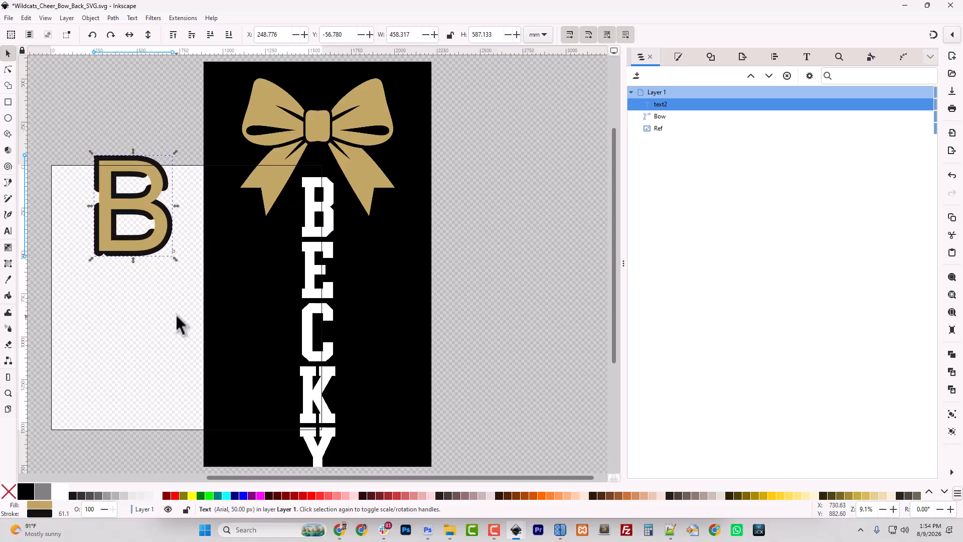
Fill the letter B with black (000000ff) and remove its stroke
left_click(677, 57)
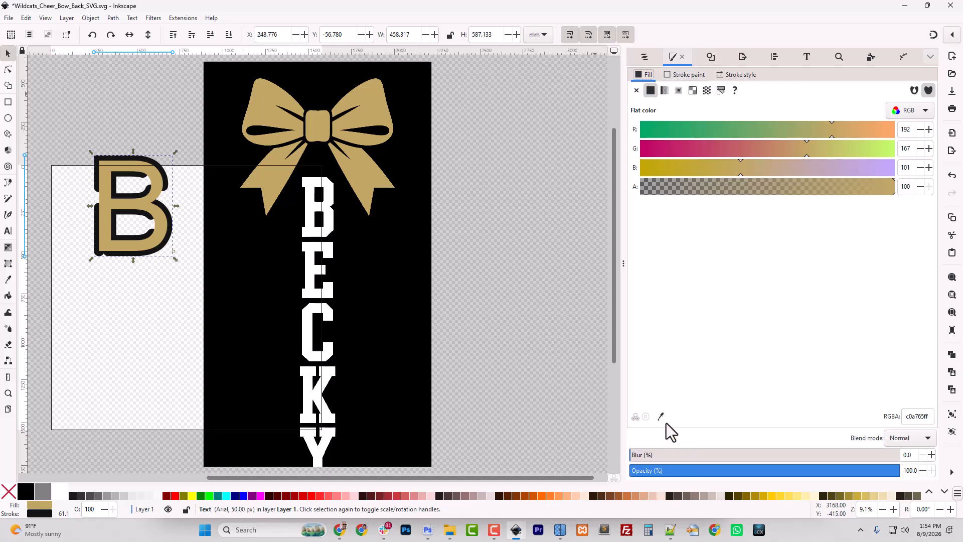
key("ctrl+z")
key("ctrl+z")
key("ctrl+z")
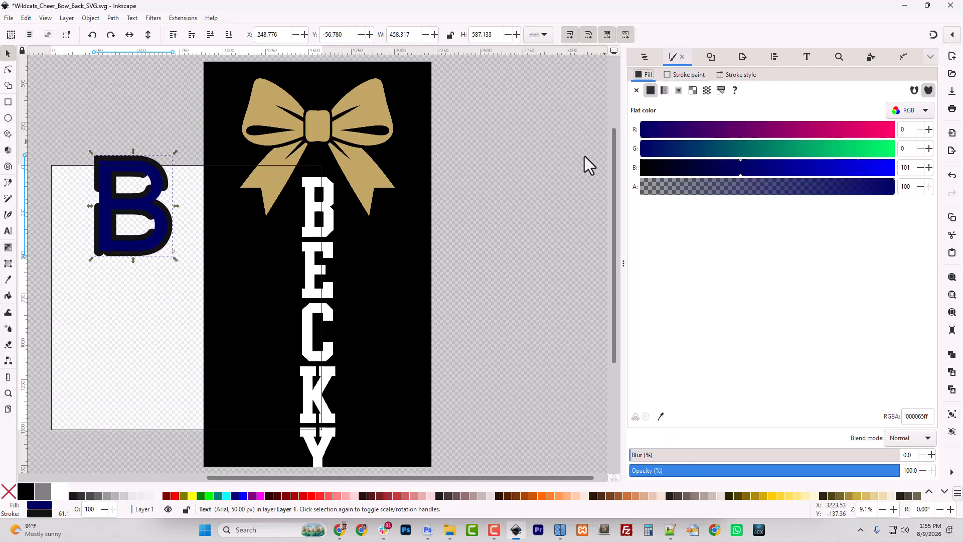
left_click(683, 75)
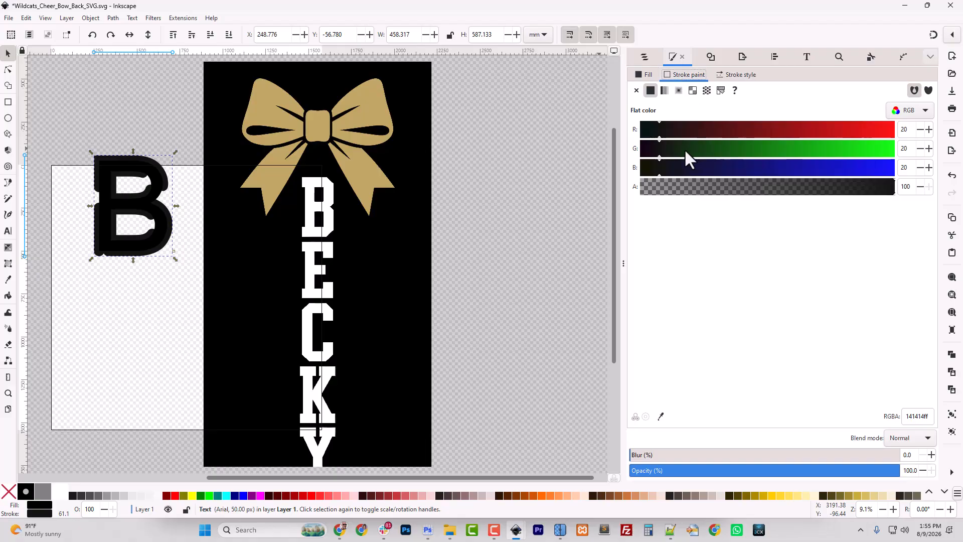
left_click(636, 90)
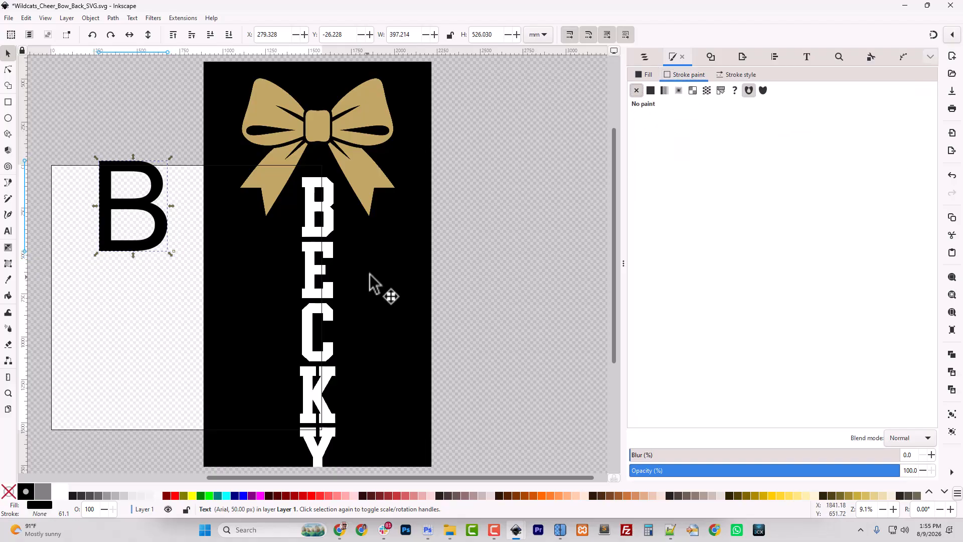
Find the College Block font by searching for "college" and apply it to the letter B
left_click(805, 58)
left_click(663, 92)
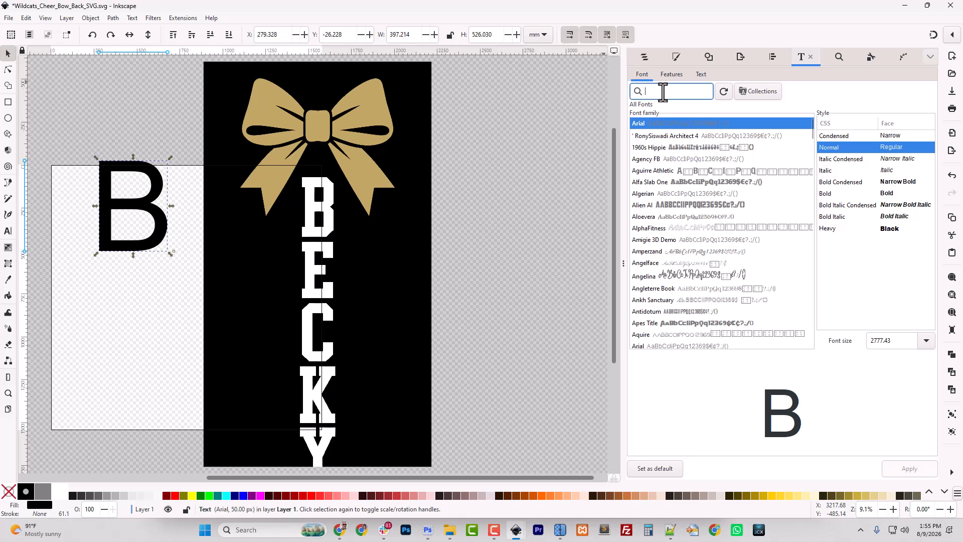
type("colleg")
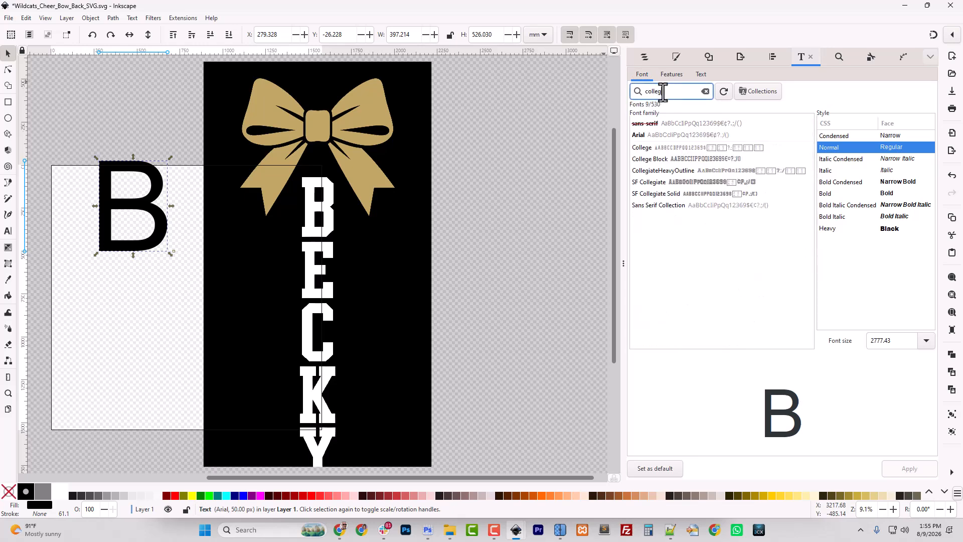
type("e")
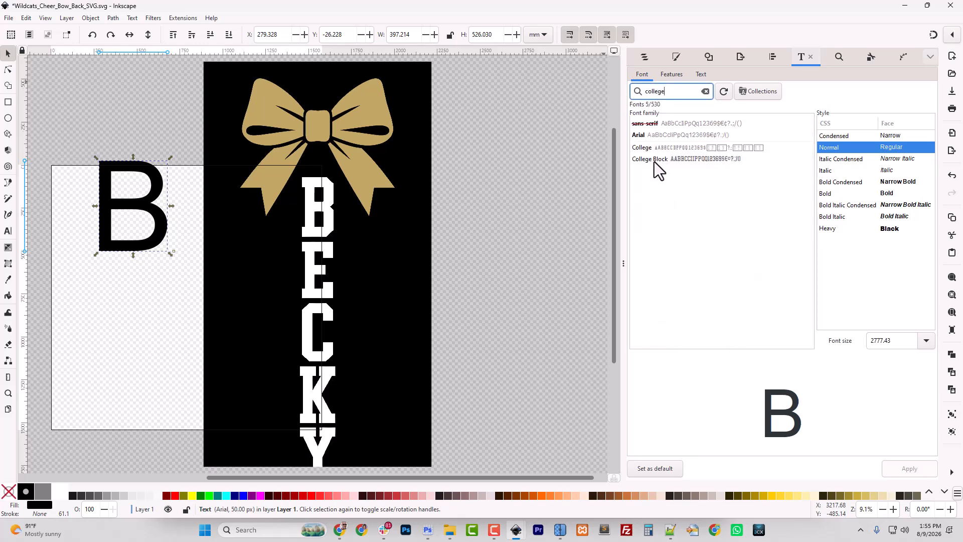
left_click(652, 159)
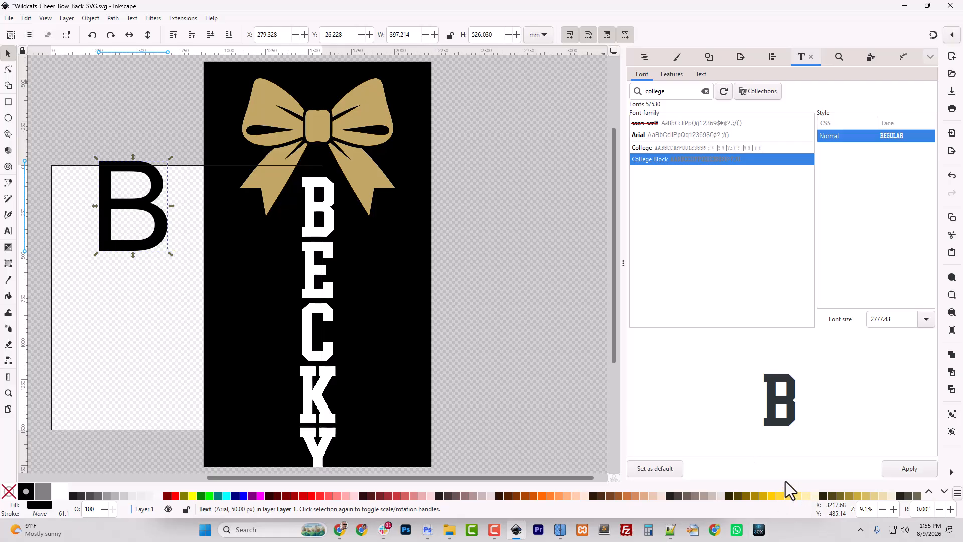
left_click(909, 468)
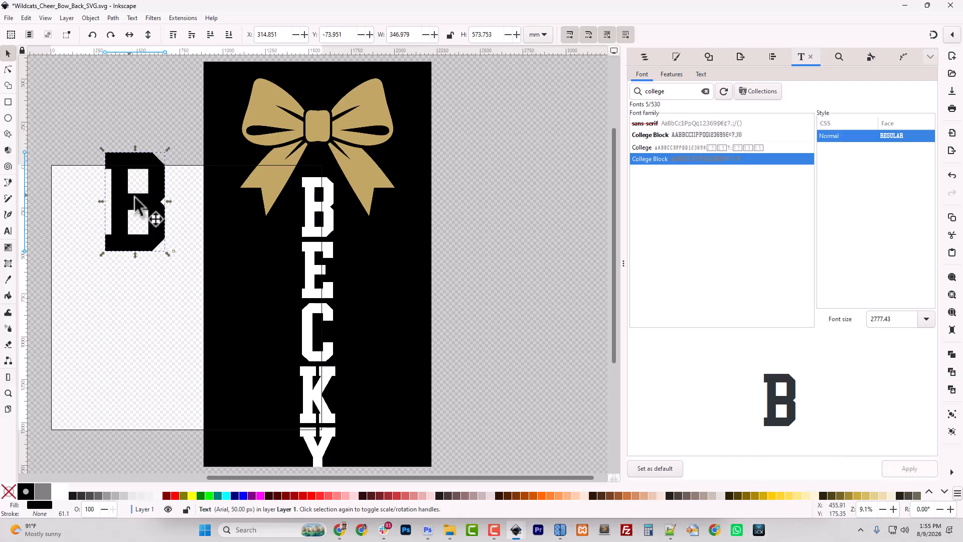
Move the B over the first letter of the reference lettering and give it fill ec0000ff with 71.2% opacity
left_click_drag(153, 232, 336, 242)
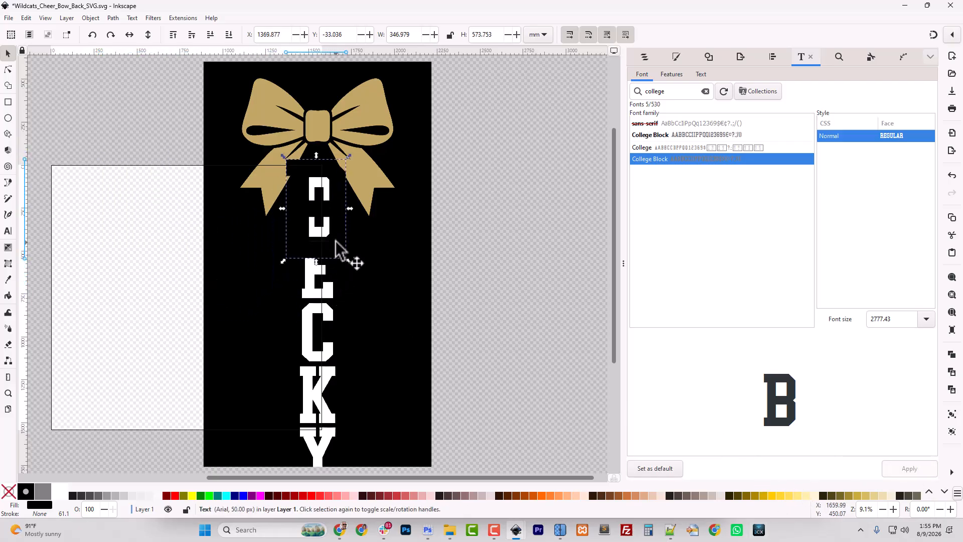
left_click(676, 57)
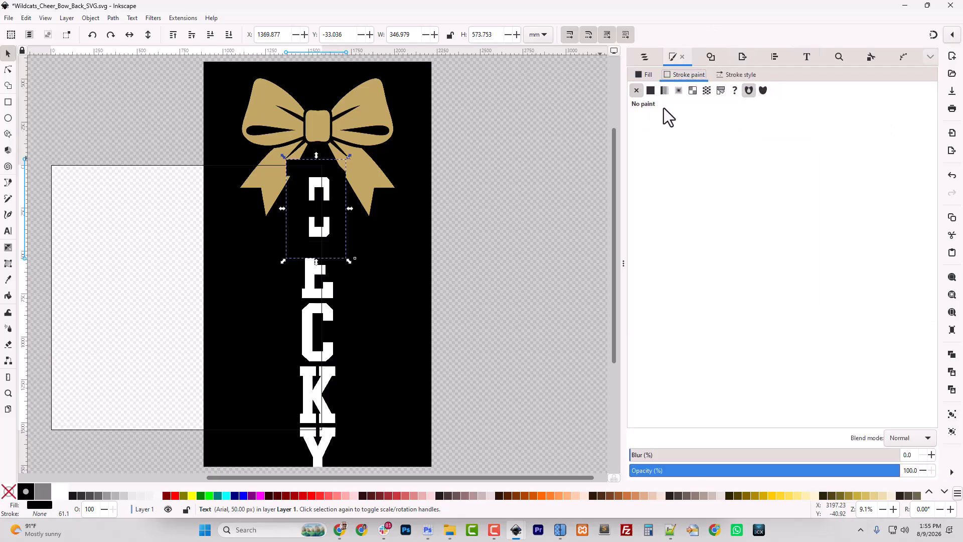
left_click(646, 75)
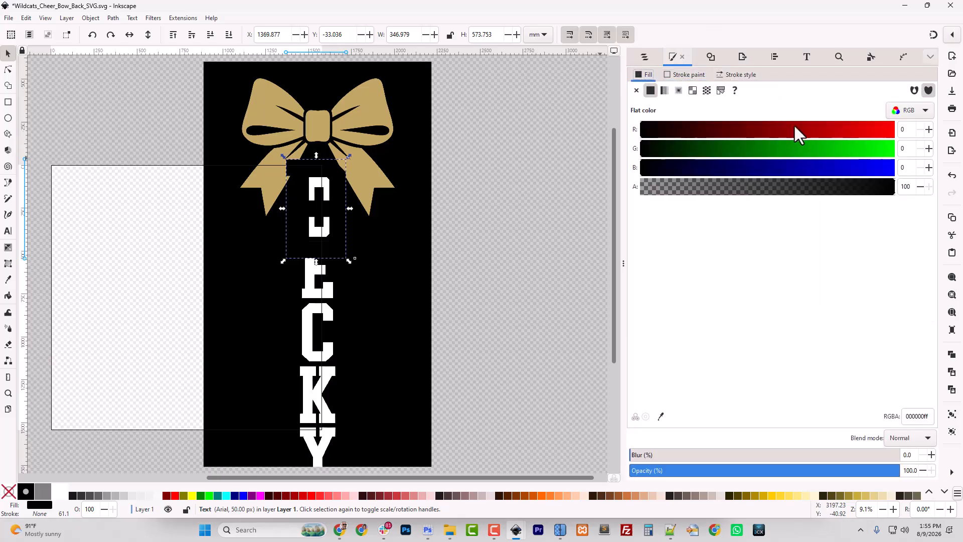
left_click(875, 129)
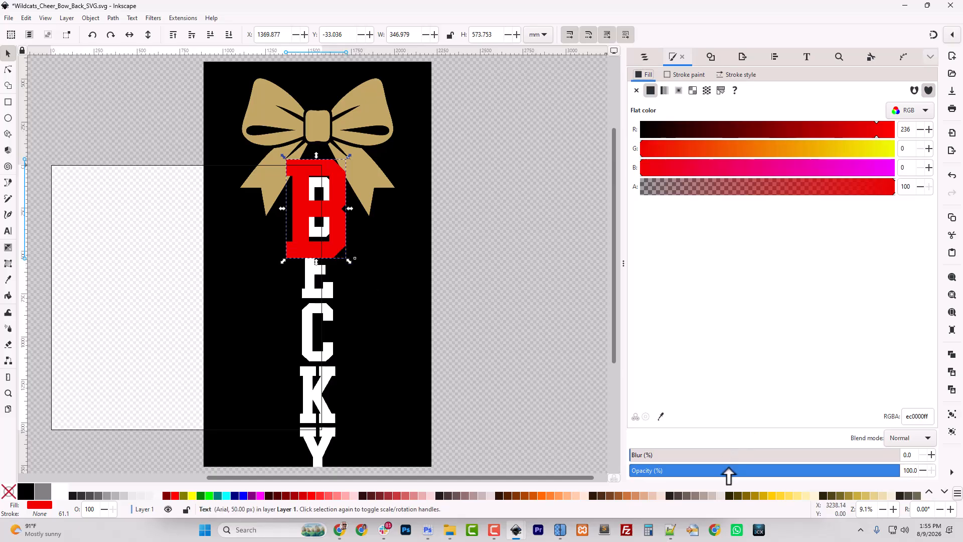
left_click(775, 472)
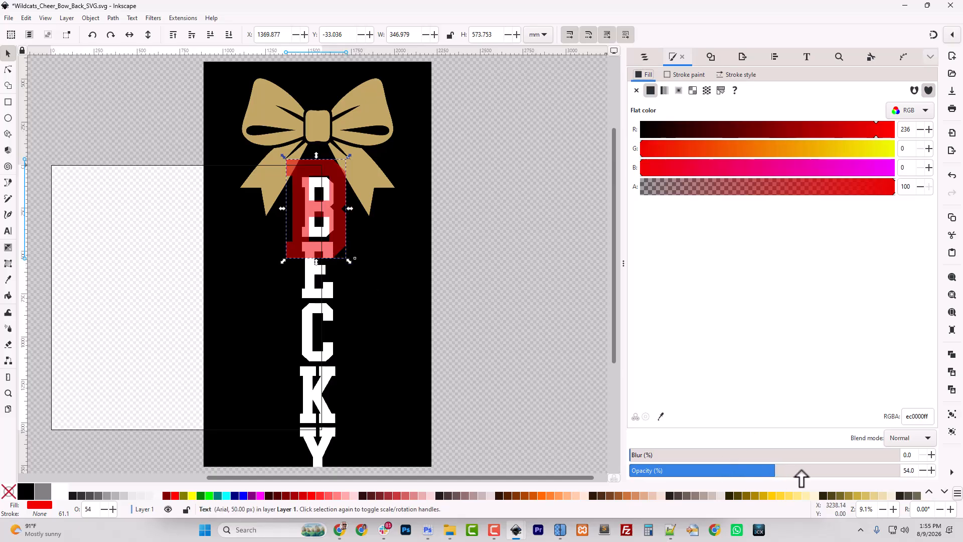
left_click_drag(803, 471, 821, 472)
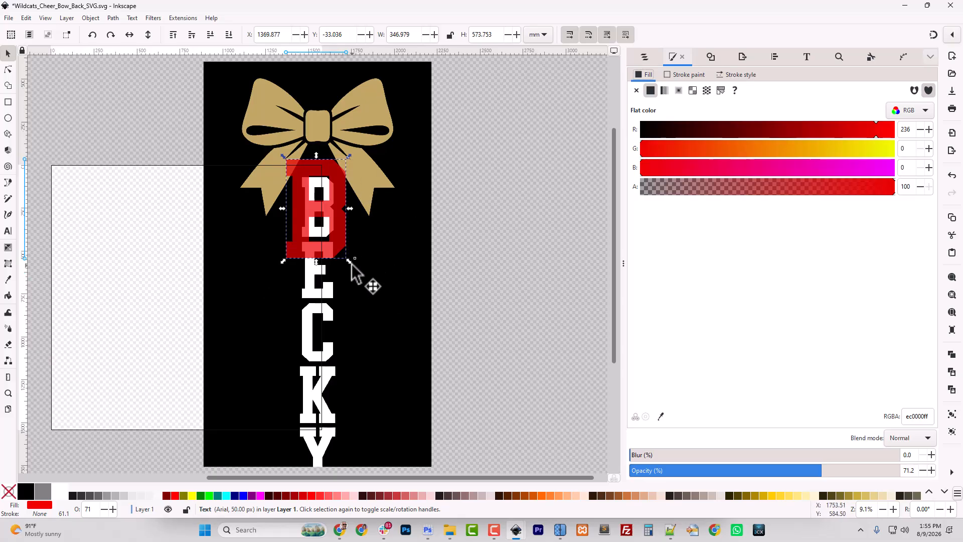
Shrink the B to about 195 by 322 mm over the reference letter and convert it to a path
left_click_drag(349, 260, 324, 225)
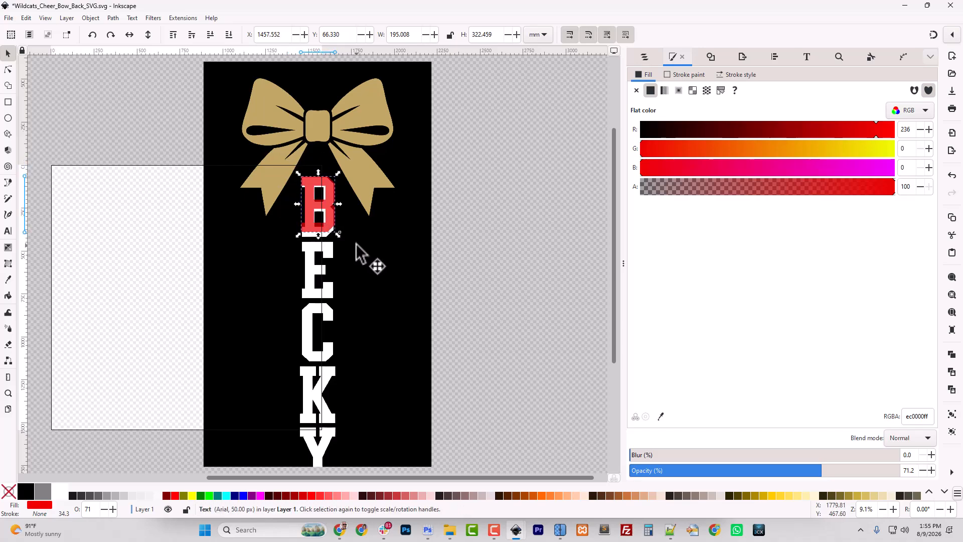
key("shift+ctrl+c")
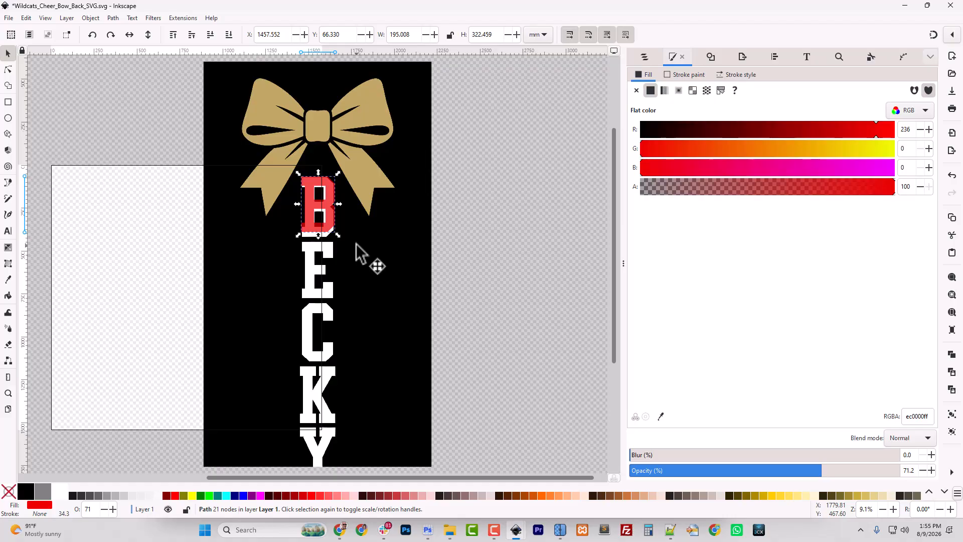
Align the red B's upper-left corner with the first reference letter and resize it to about 185 by 348 mm
scroll(357, 245, "up", 4, "ctrl")
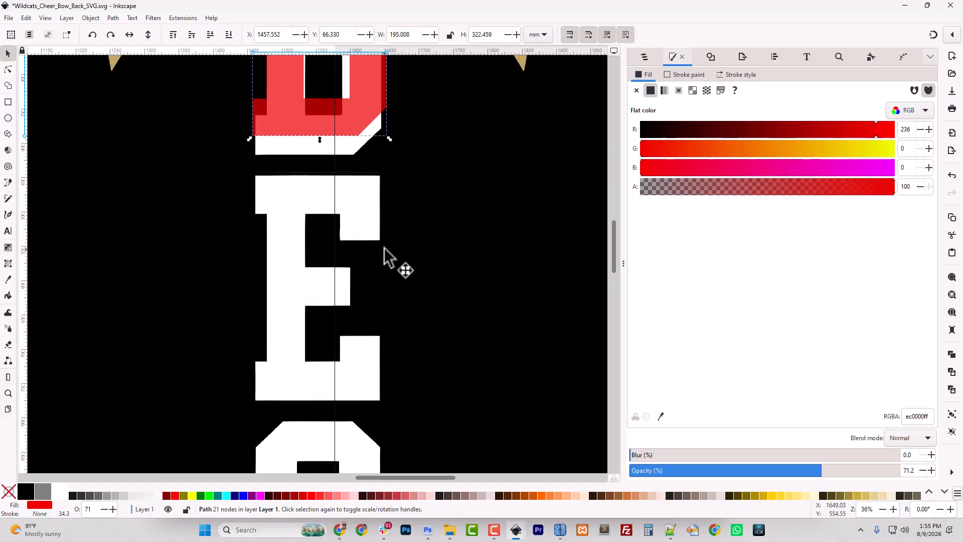
left_click_drag(436, 198, 433, 397)
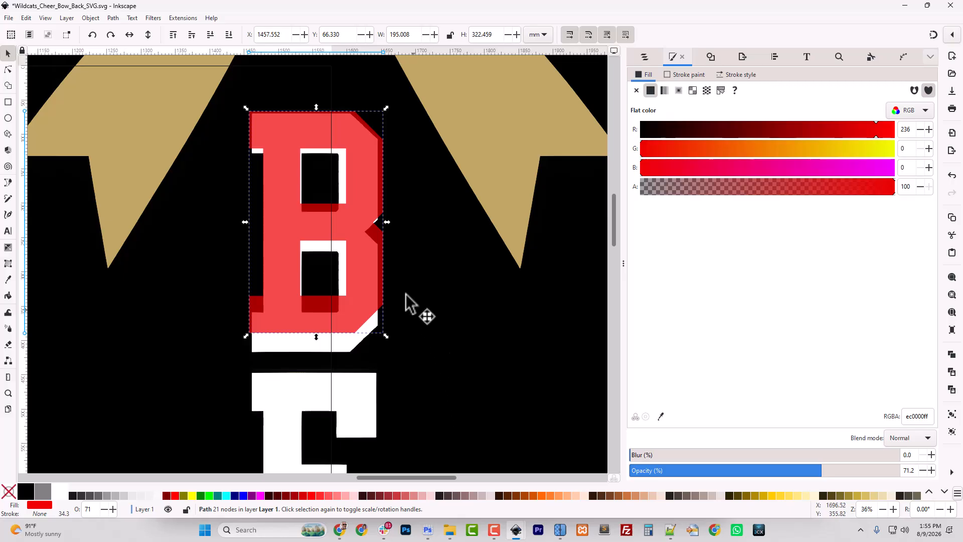
left_click_drag(378, 200, 362, 182)
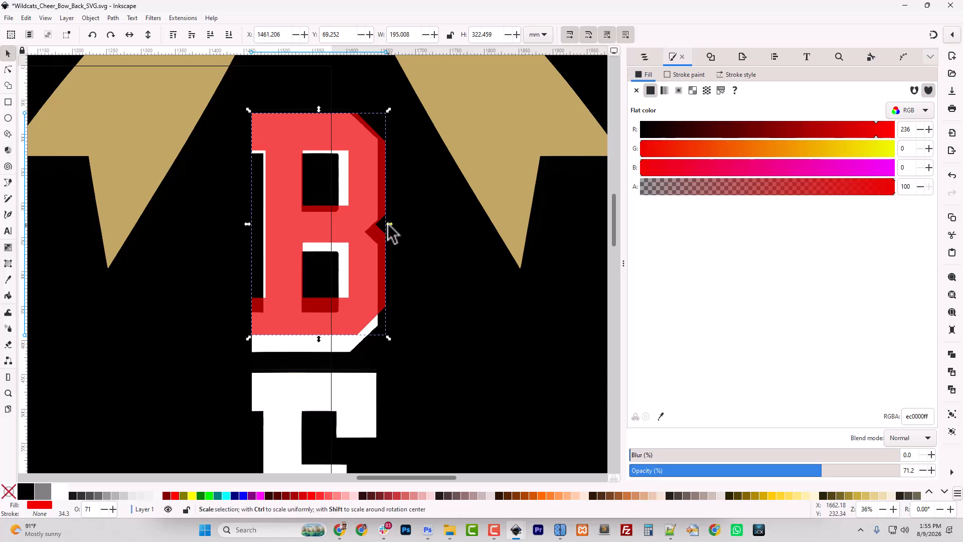
left_click_drag(387, 223, 381, 227)
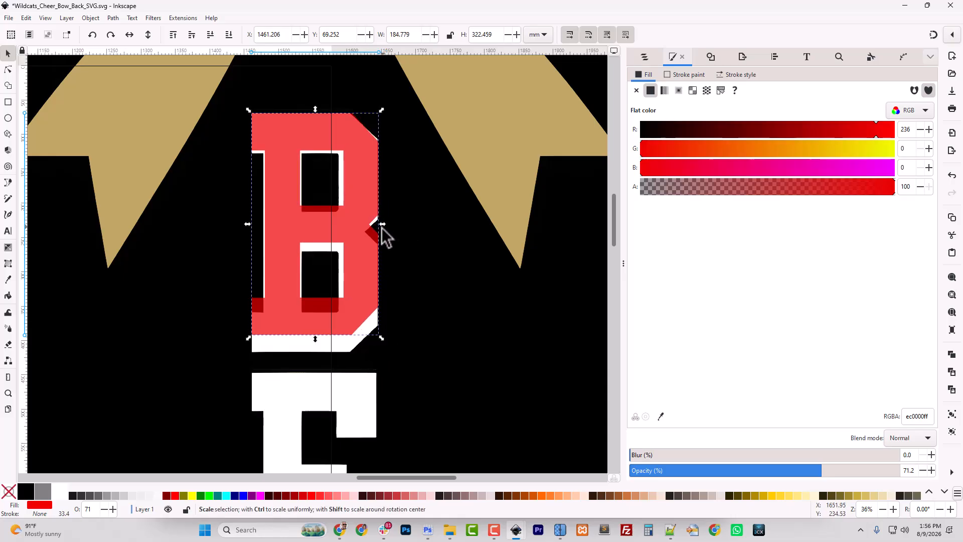
left_click_drag(316, 339, 316, 356)
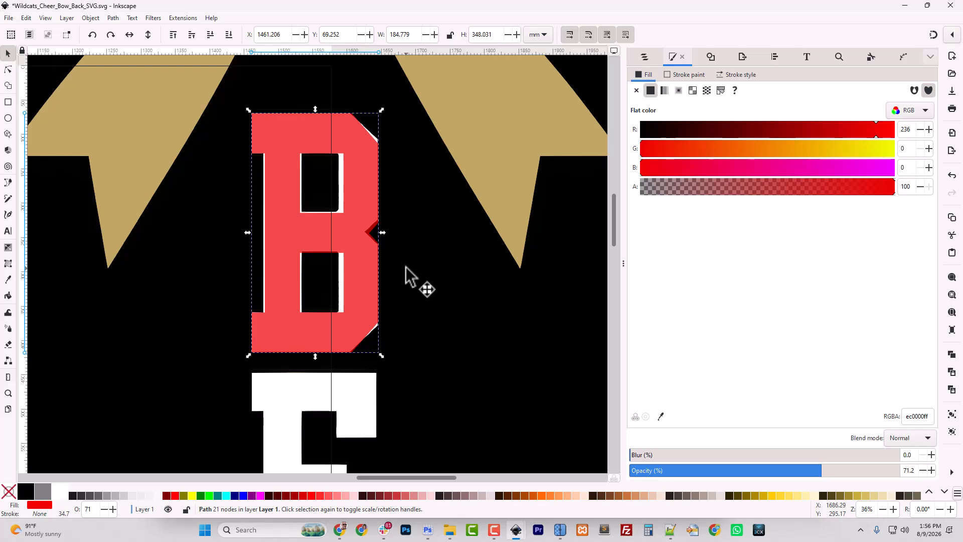
Rename the text2 object to "B" in the layer's object list
scroll(404, 265, "down", 5)
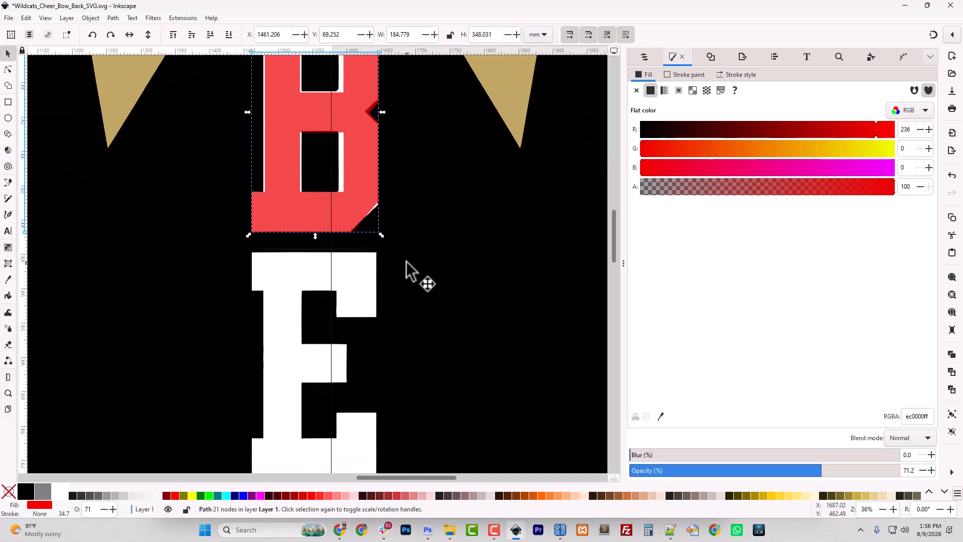
left_click(412, 263)
key("minus")
key("minus")
key("minus")
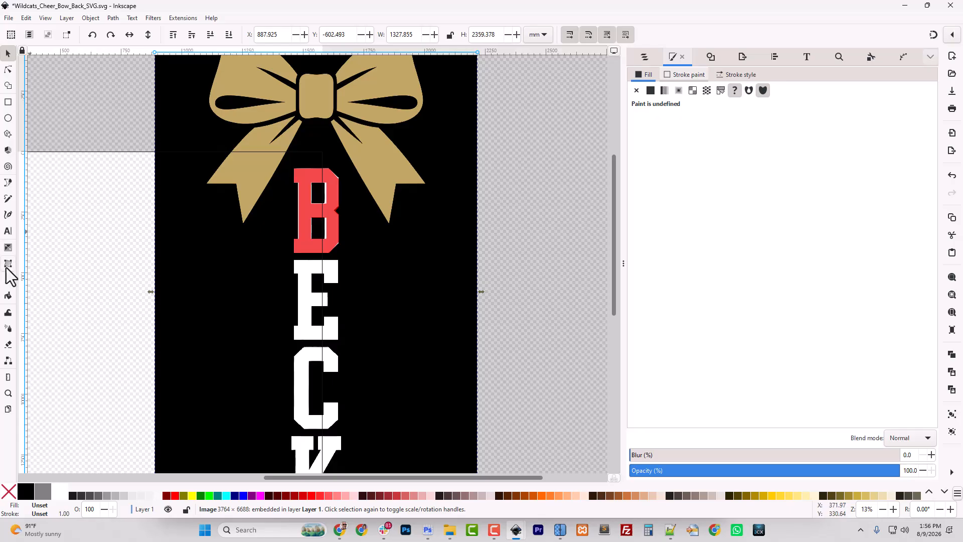
left_click(8, 235)
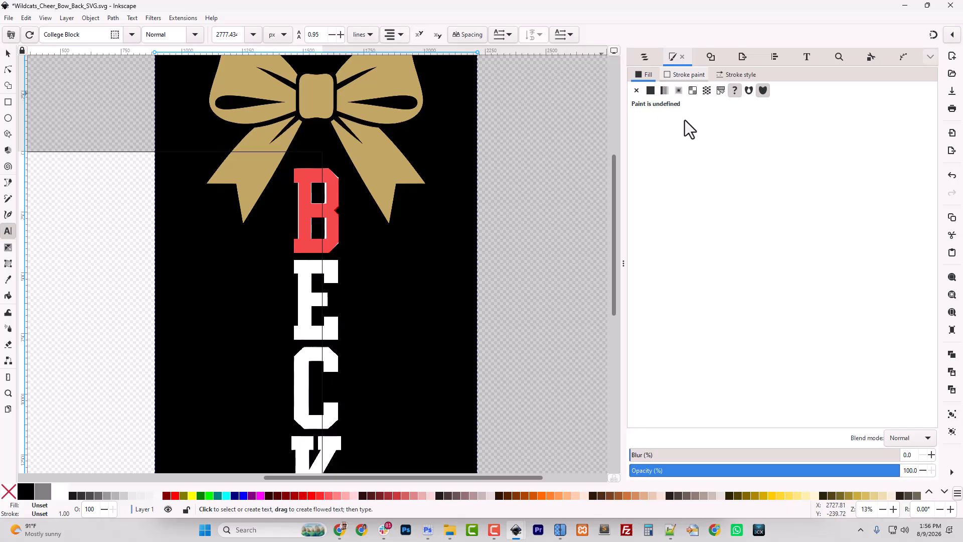
left_click(643, 57)
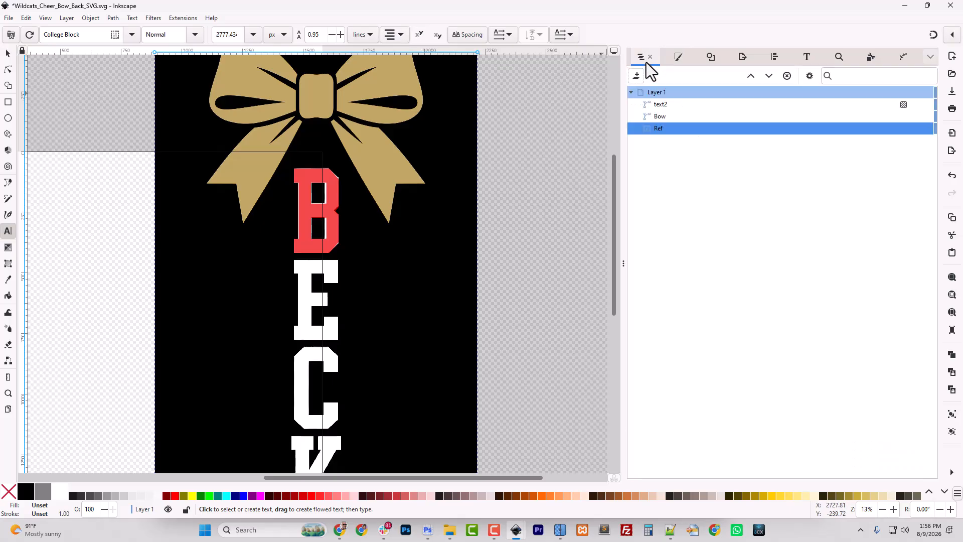
left_click(660, 106)
double_click(660, 107)
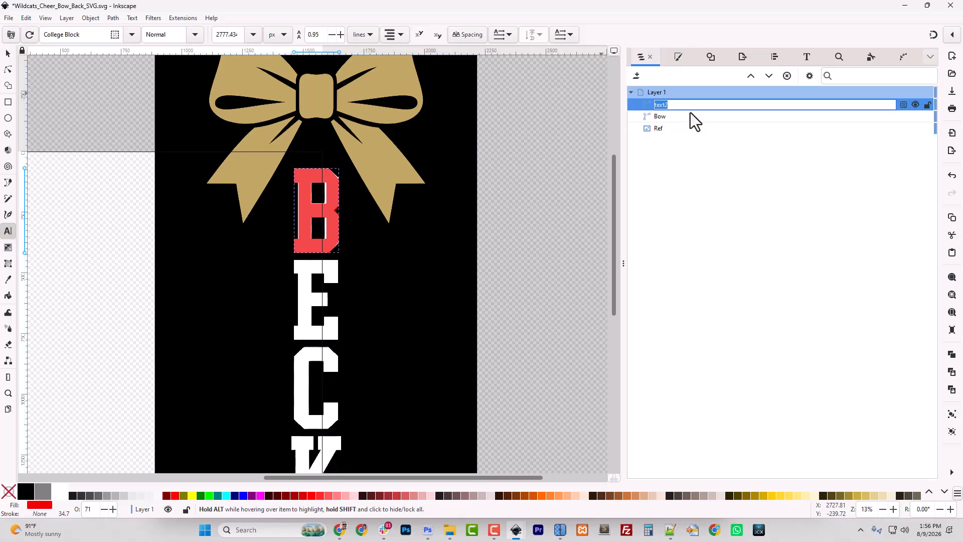
type("B")
key("Return")
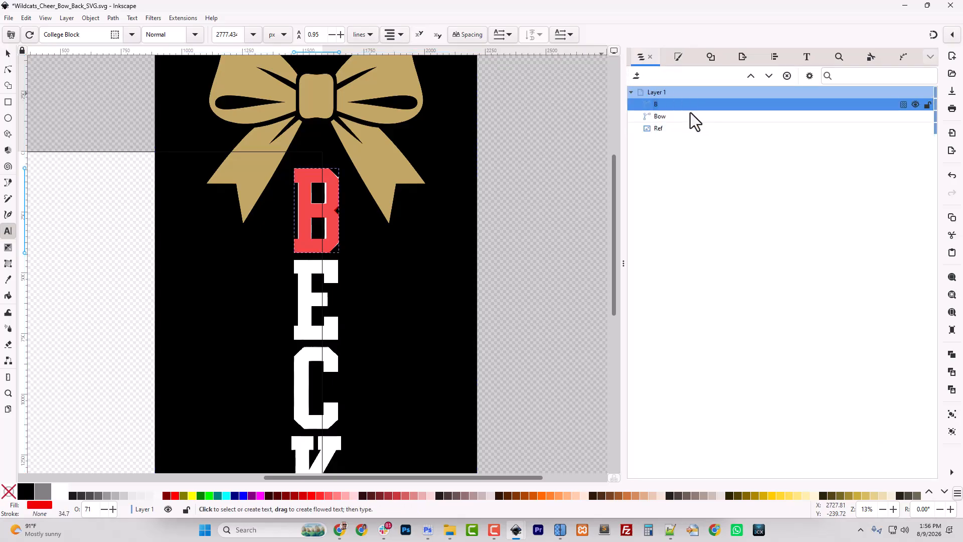
Duplicate the B and move the copy straight down over the reference E, to about Y 447.4 mm
right_click(660, 103)
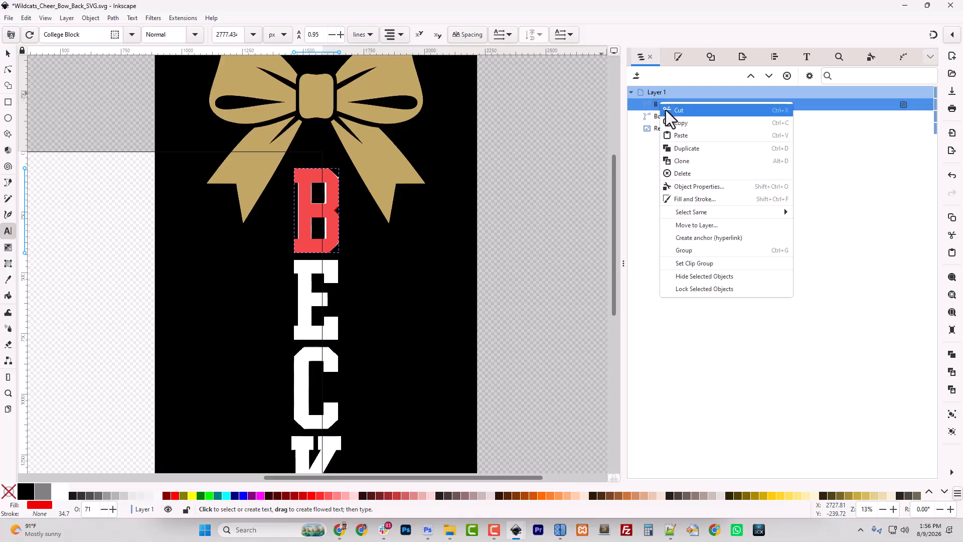
left_click(687, 148)
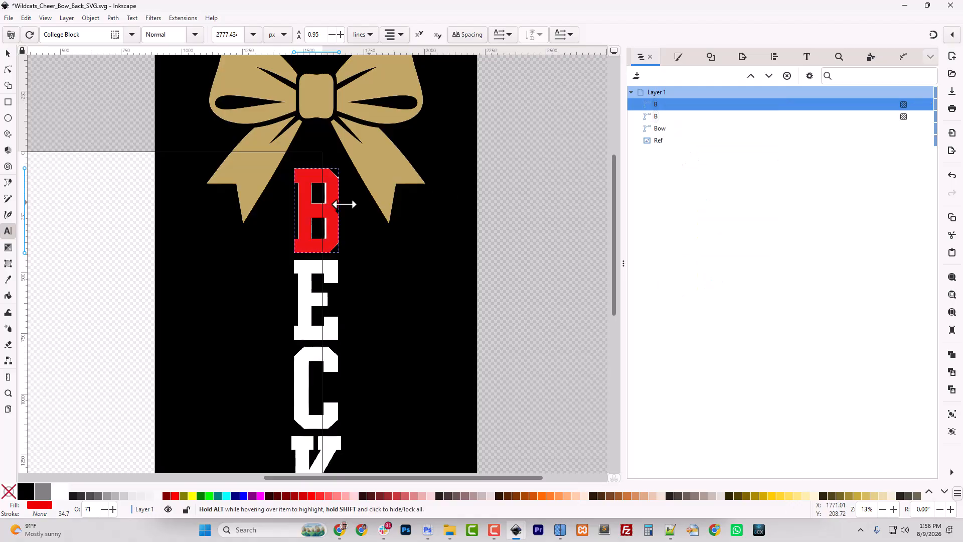
left_click(8, 52)
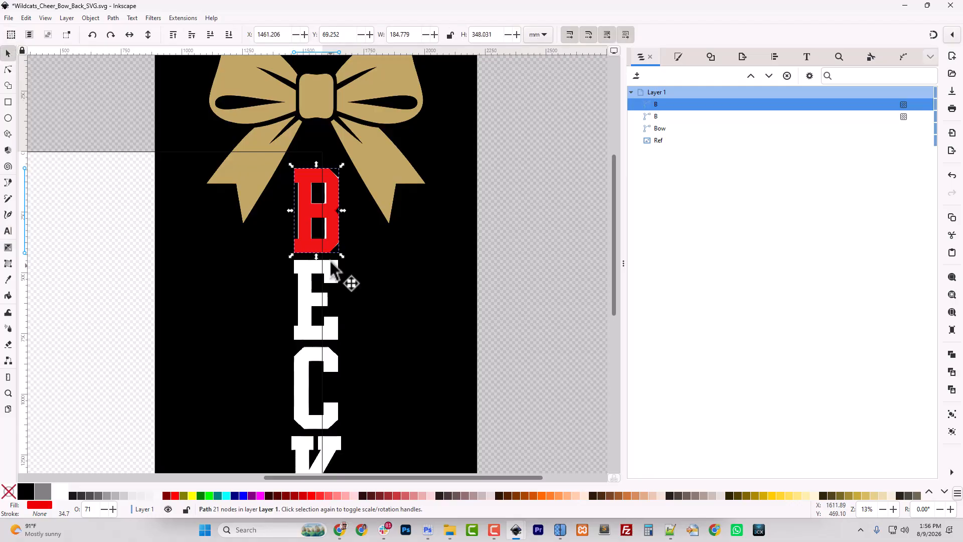
left_click_drag(325, 245, 323, 336)
key("plus")
key("plus")
key("plus")
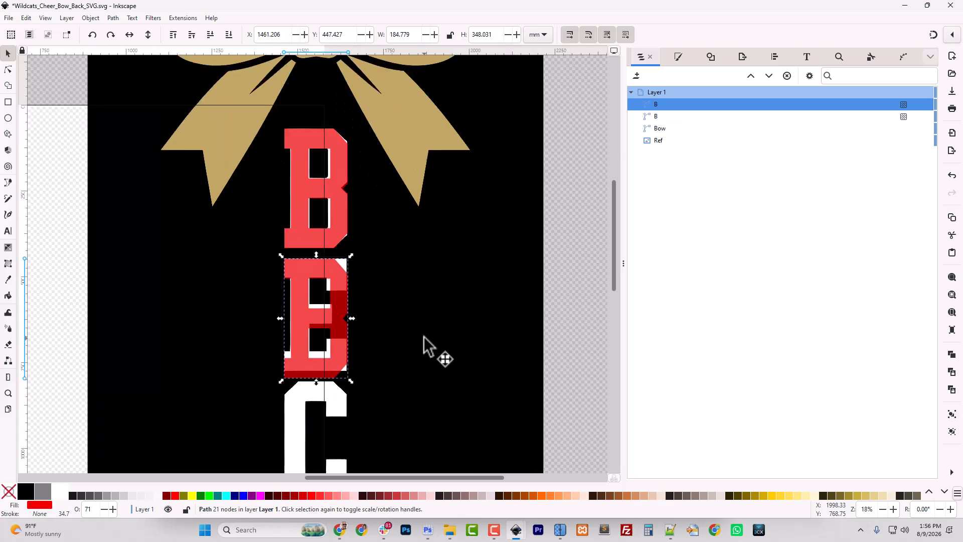
scroll(422, 331, "down", 5)
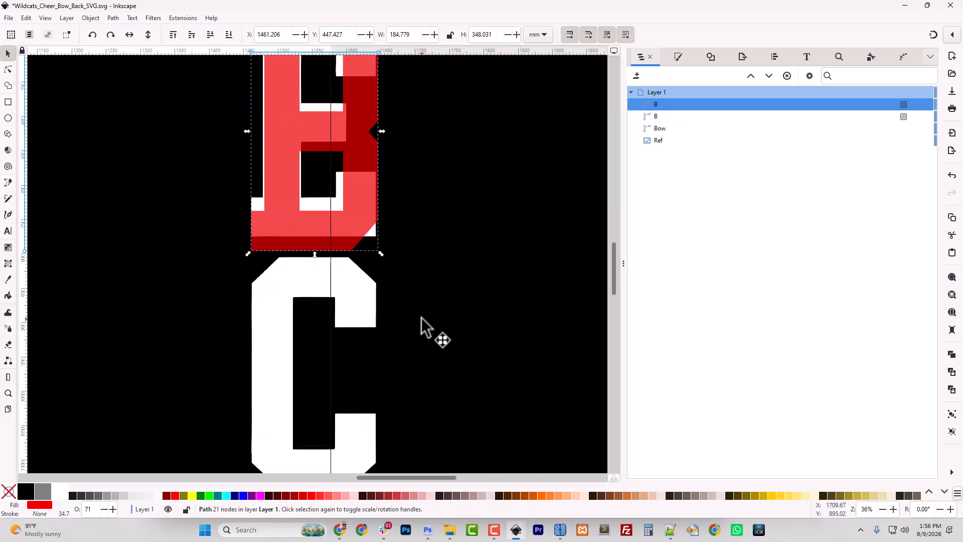
scroll(422, 331, "up", 3)
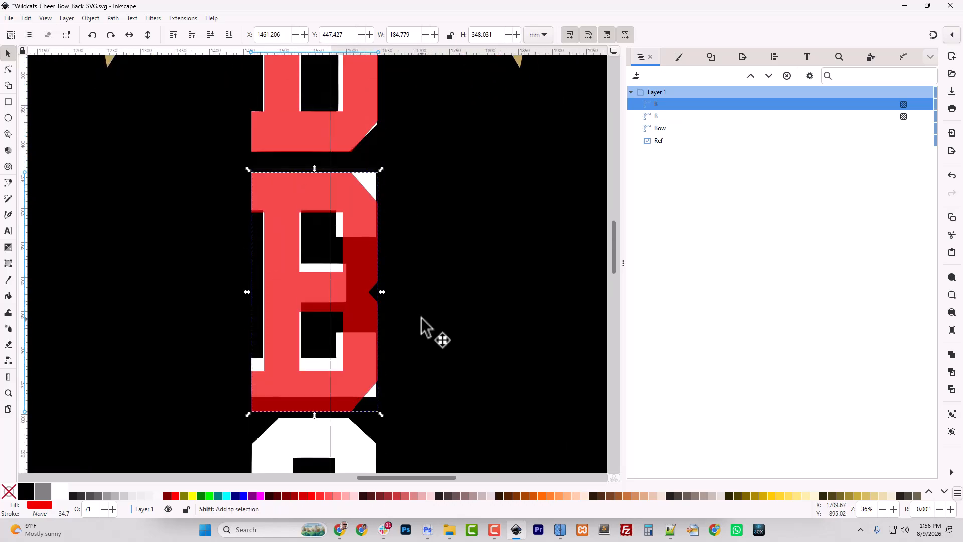
Try nudging the copied B upward over the reference E, and undo the nudges
key("shift+Up")
key("shift+Up")
key("shift+Up")
key("ctrl+z")
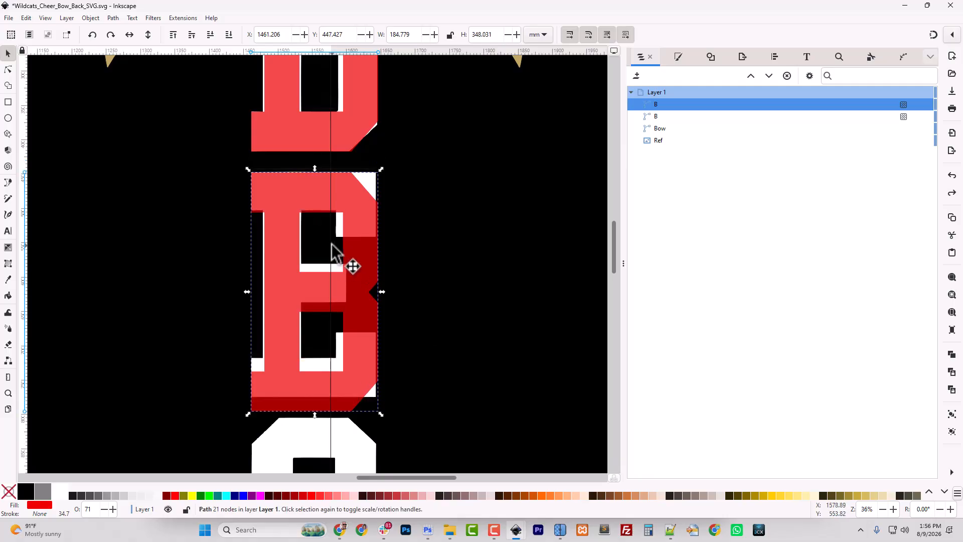
Nudge the copied B up over the reference E to about Y 442.1 mm
scroll(333, 251, "down", 10)
scroll(333, 251, "down", 20)
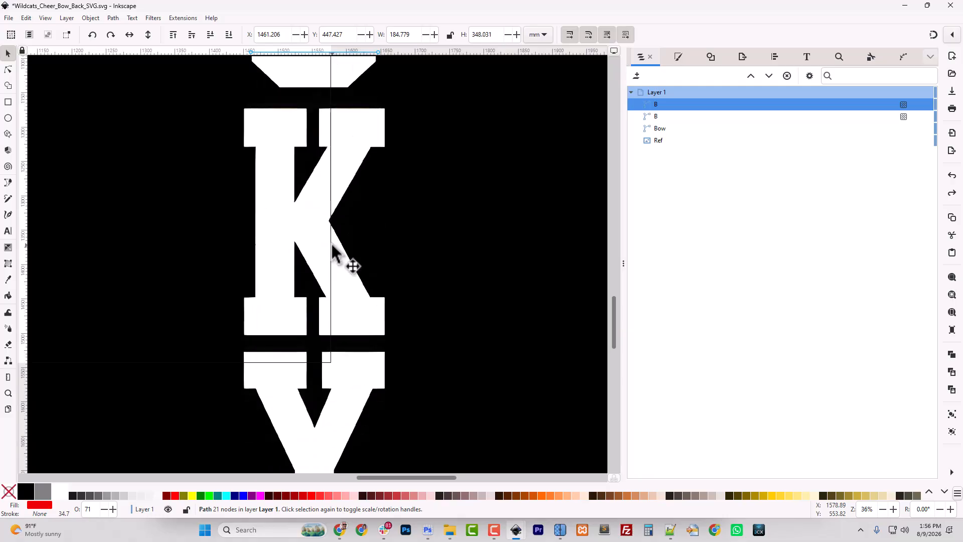
scroll(333, 254, "up", 10)
scroll(333, 249, "up", 20)
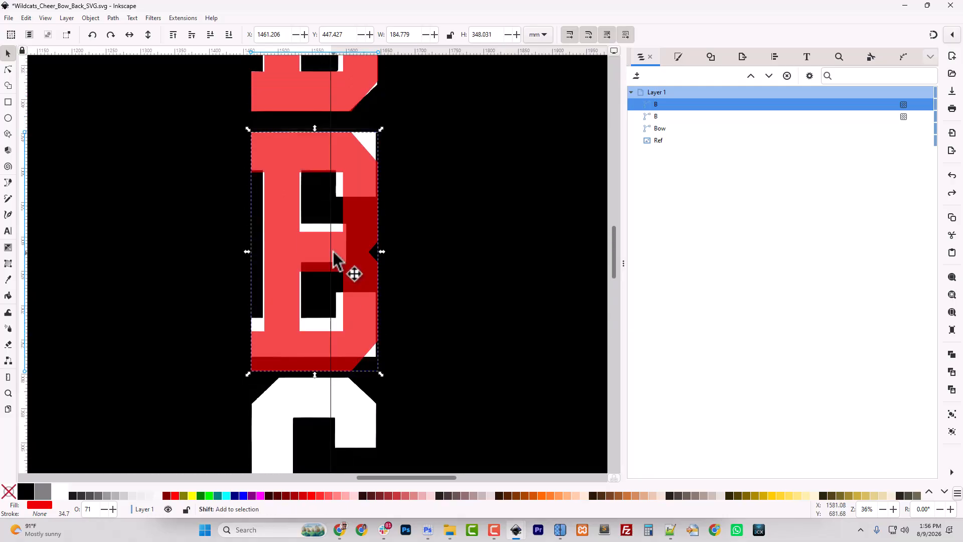
key("shift+Up")
key("shift+Up")
key("shift+Down")
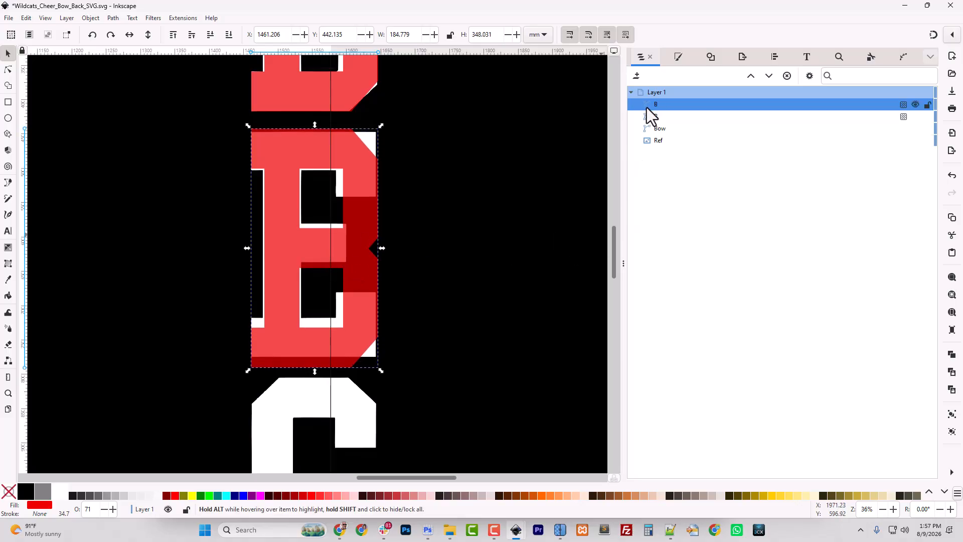
Try to edit the copied B over the reference E as text, then select the first B
left_click(8, 232)
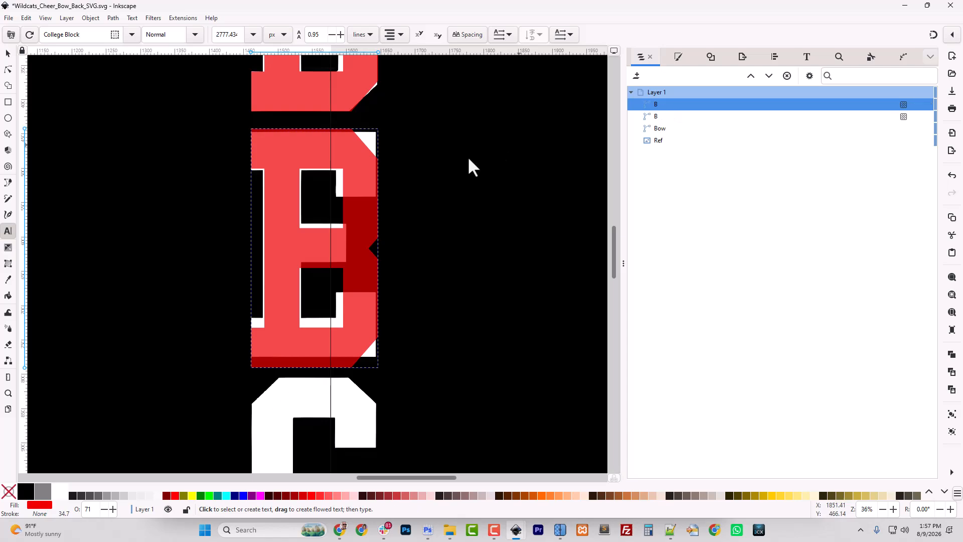
scroll(344, 100, "up", 3)
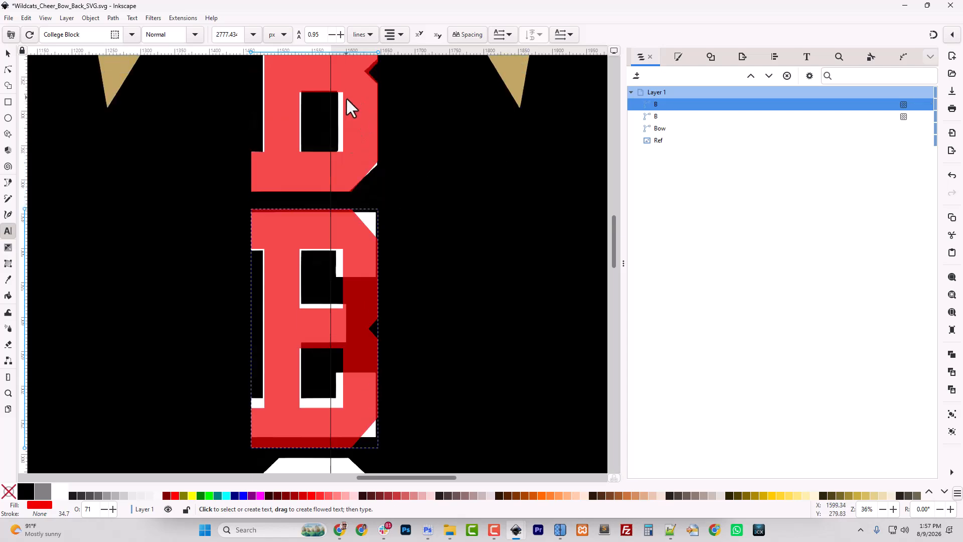
scroll(361, 120, "up", 2)
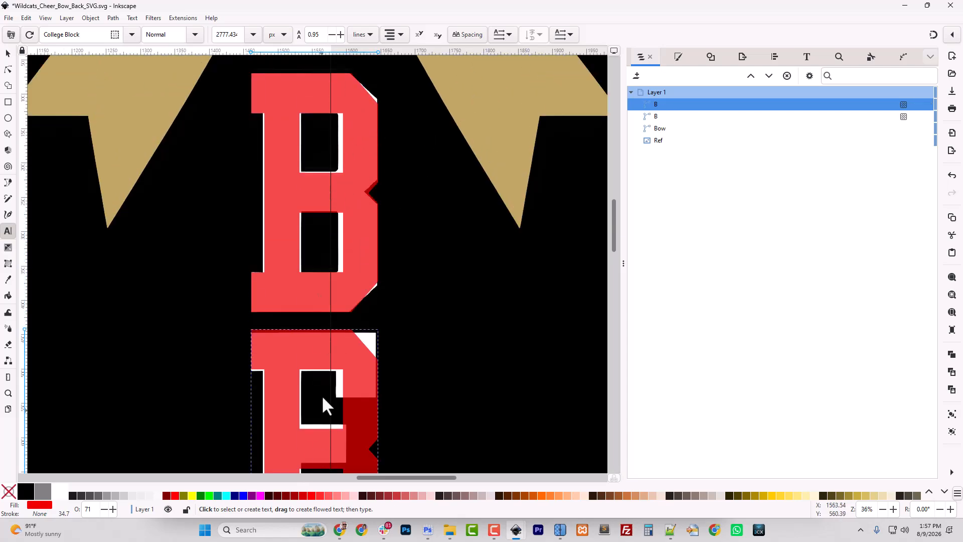
scroll(287, 399, "down", 3)
key("minus")
key("minus")
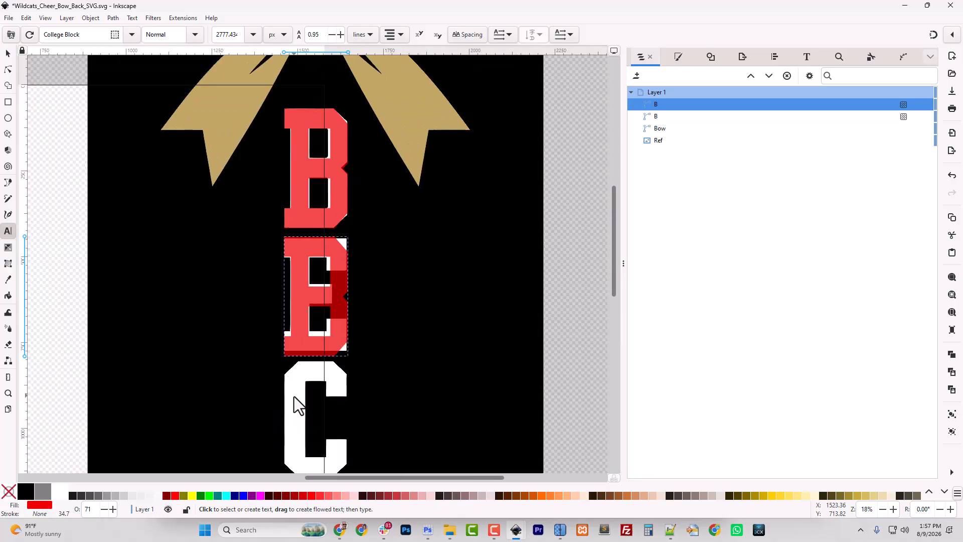
left_click(5, 54)
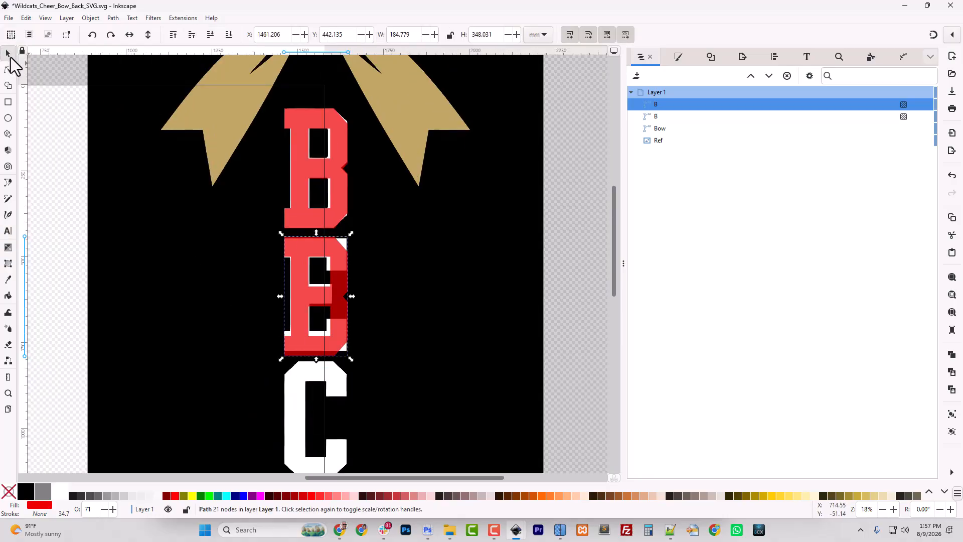
left_click(8, 234)
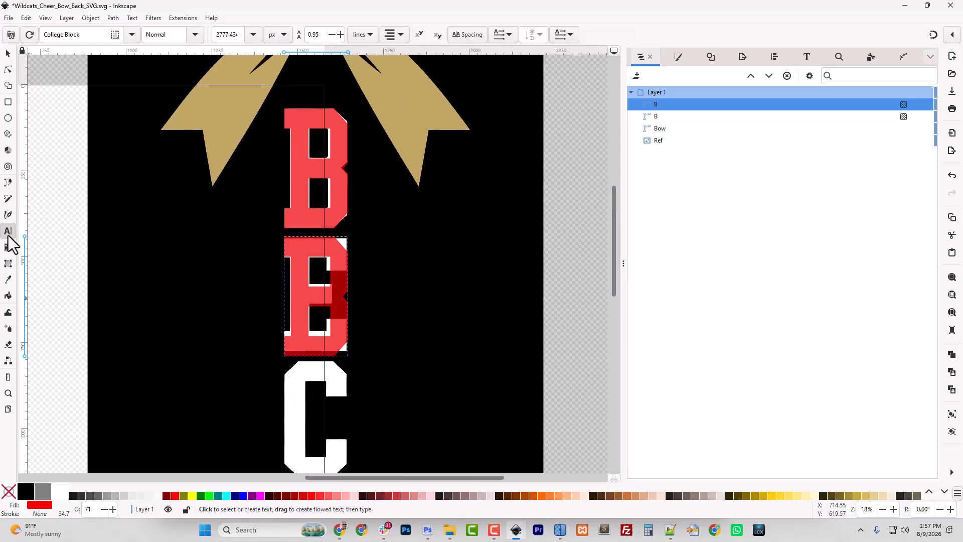
left_click(295, 342)
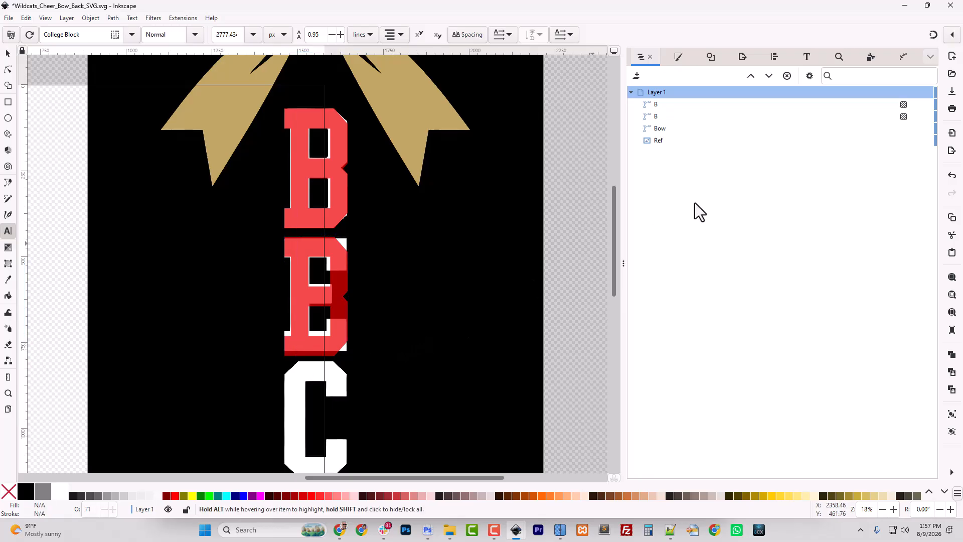
left_click(660, 103)
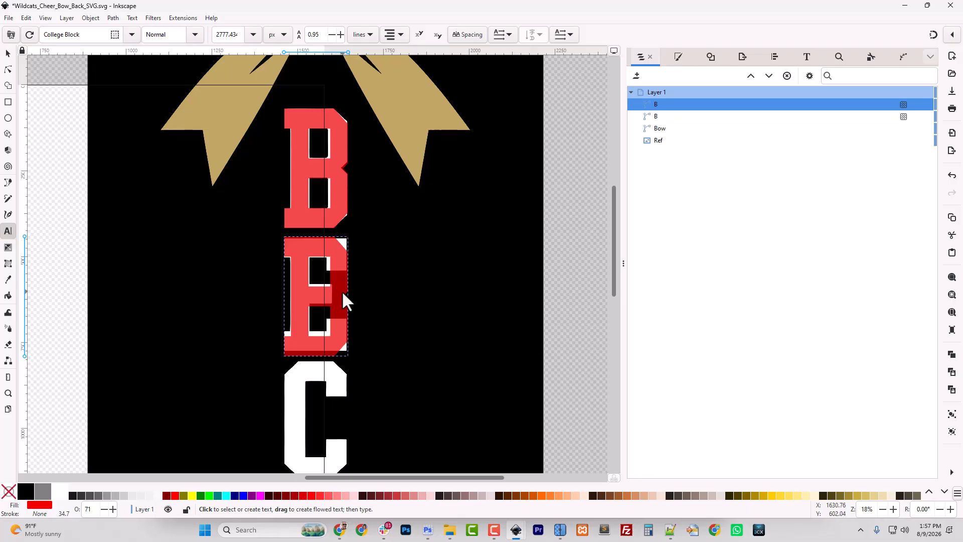
left_click(652, 116)
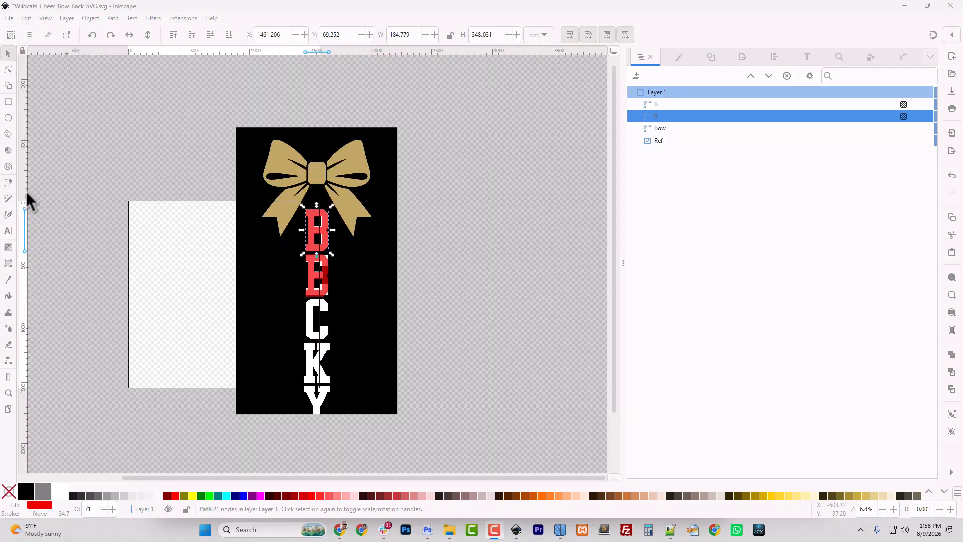
Add a new College Block text object with the letter "B" beside the reference image
left_click(243, 4)
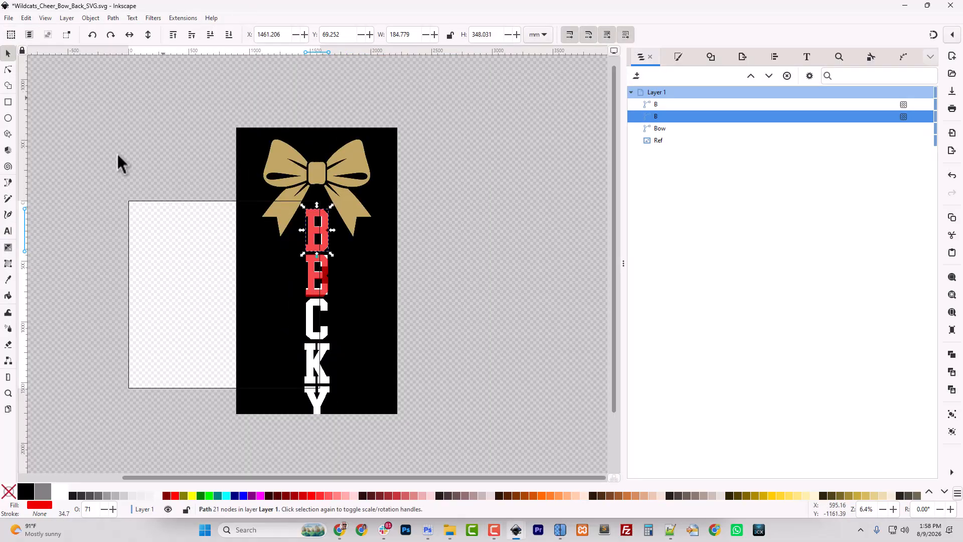
left_click(8, 231)
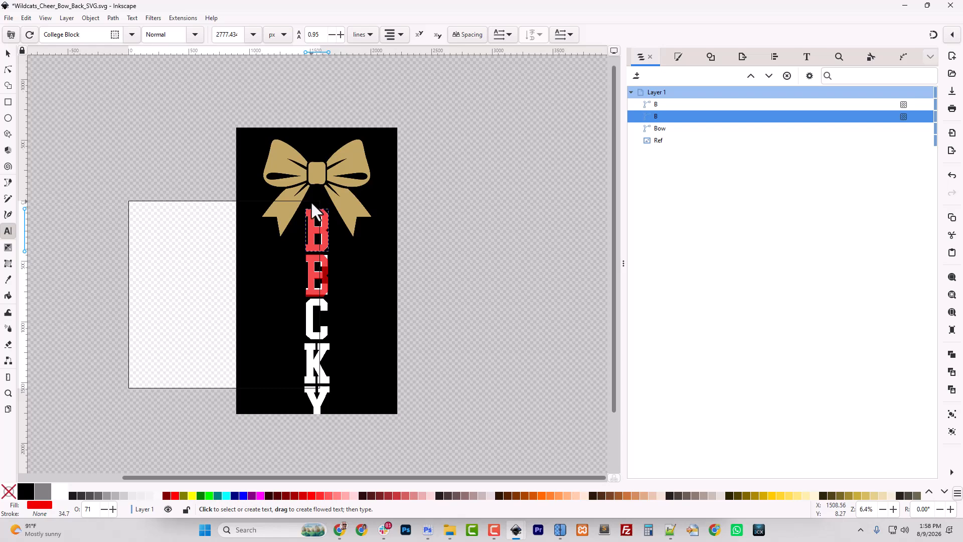
left_click(148, 242)
type("B")
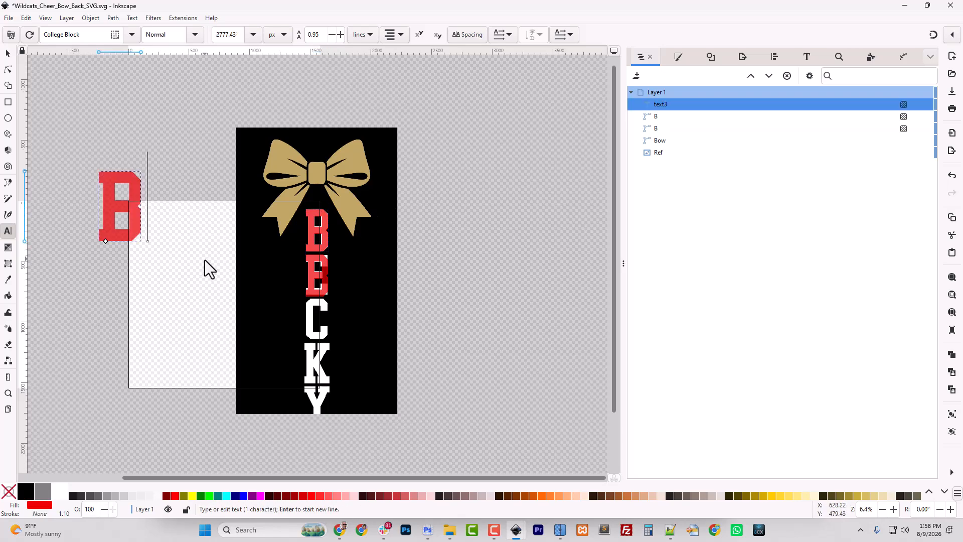
Move the new text B onto the reference B below the bow and scale it down to about 195 by 363 mm
left_click(8, 53)
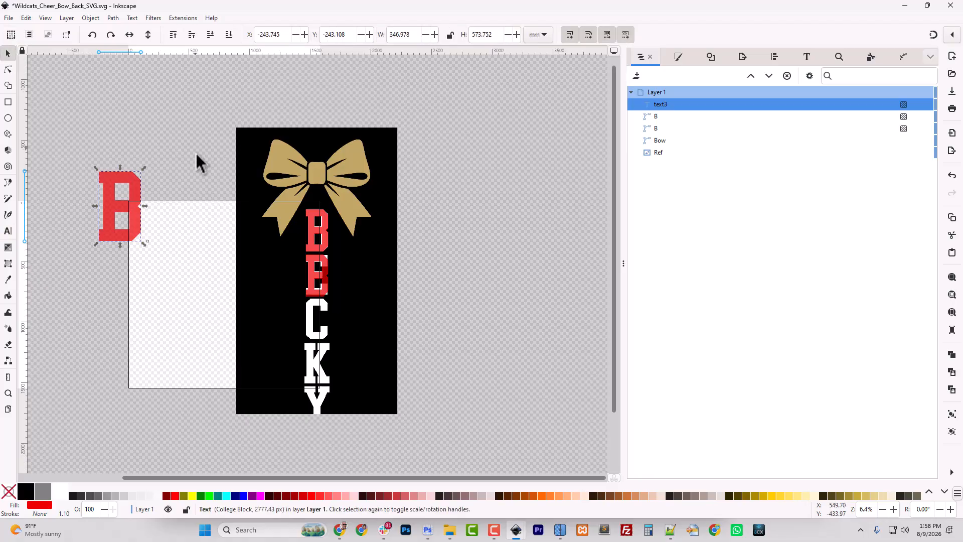
left_click_drag(145, 205, 337, 265)
scroll(337, 265, "up", 3)
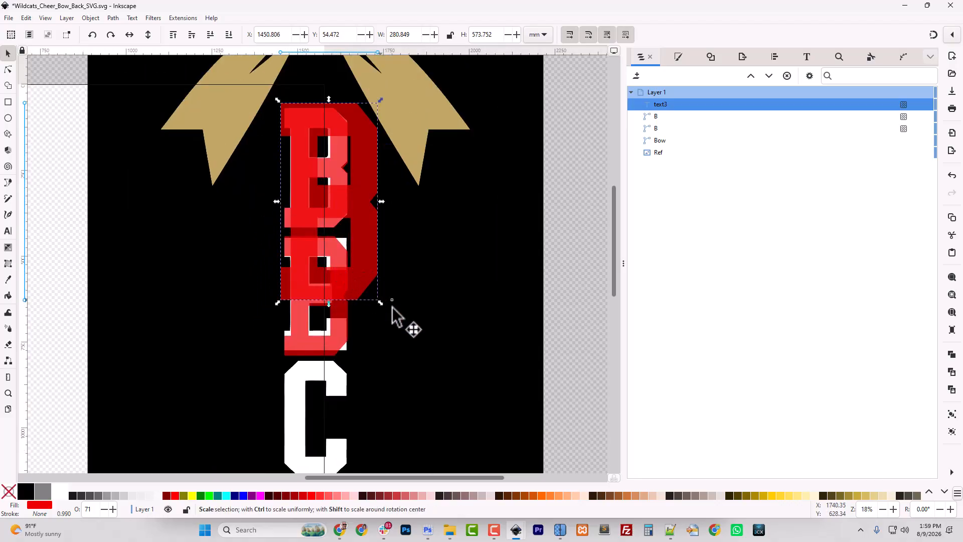
left_click_drag(381, 303, 350, 229)
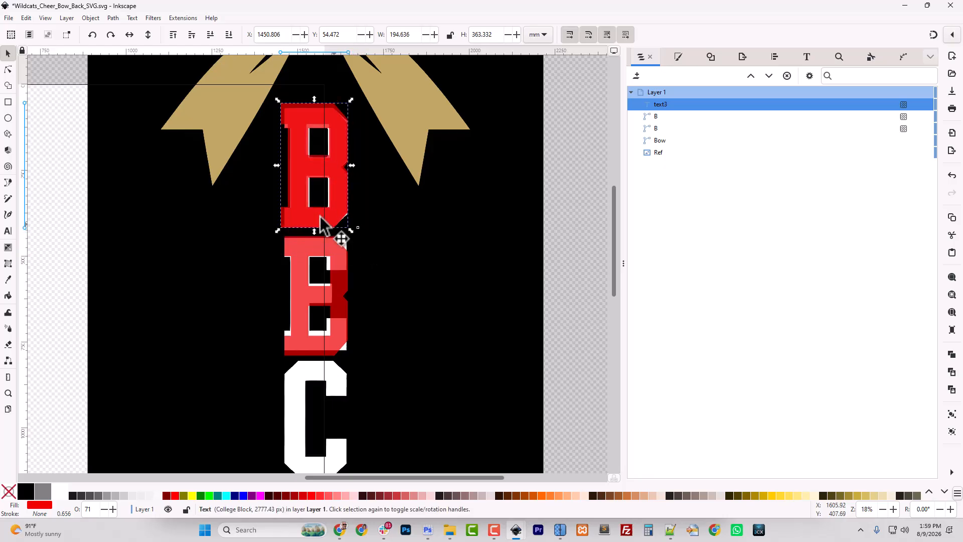
Undo the accidental move of the Ref image, and lock both the Ref and Bow objects
left_click(276, 165)
scroll(402, 225, "up", 5)
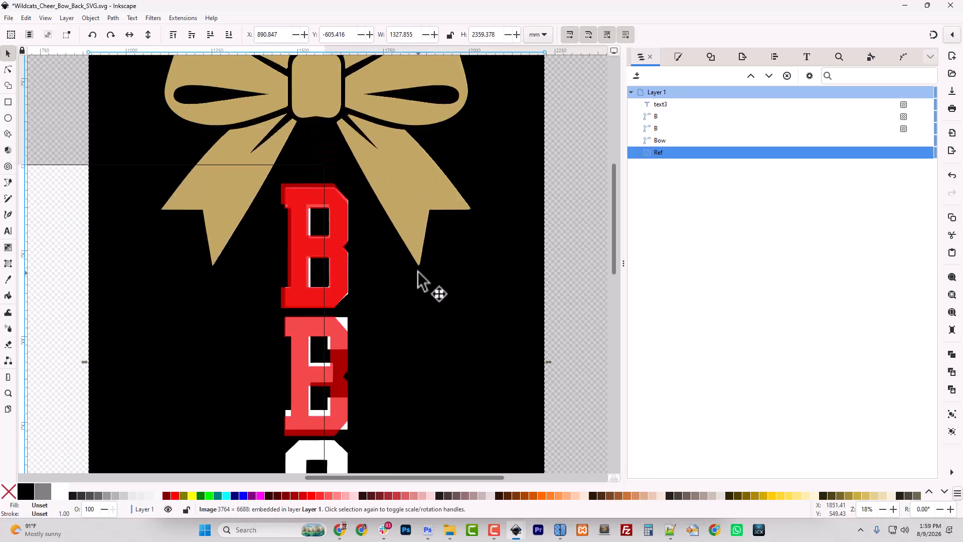
key("ctrl+z")
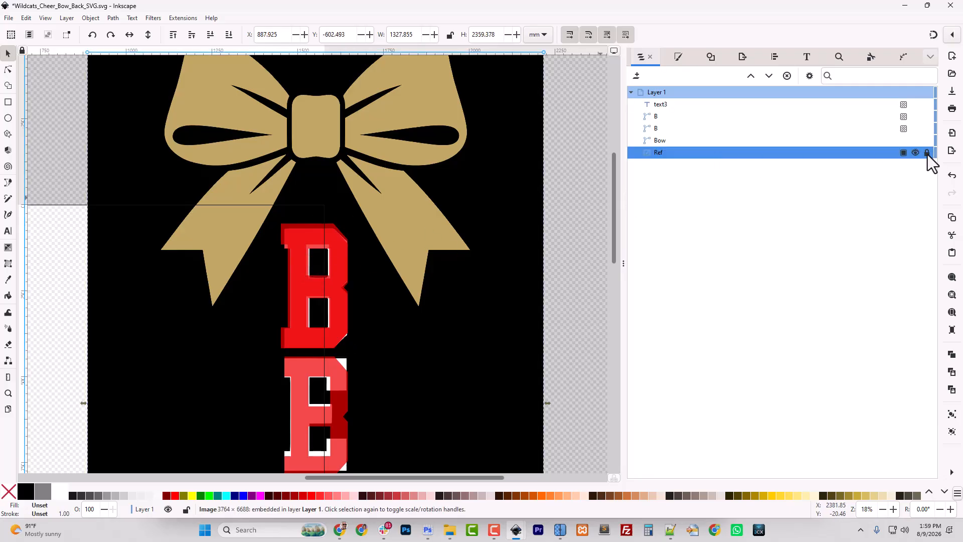
left_click(927, 140)
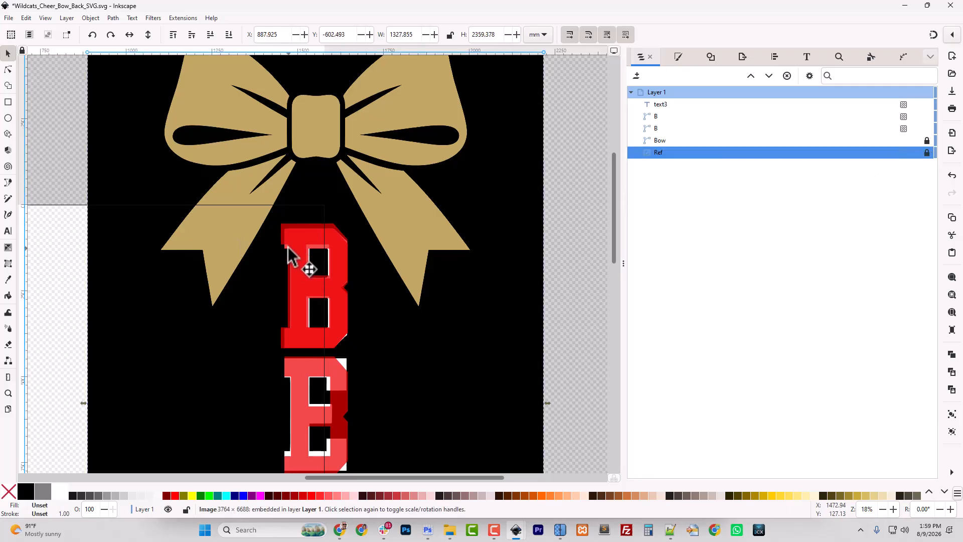
Reposition the text B at about X 1461, Y 69.4 mm over the reference B and scale it to about 185 by 350 mm
left_click(296, 263)
left_click_drag(299, 257, 305, 262)
left_click_drag(307, 271, 271, 269)
scroll(305, 270, "up", 4)
scroll(275, 274, "down", 3)
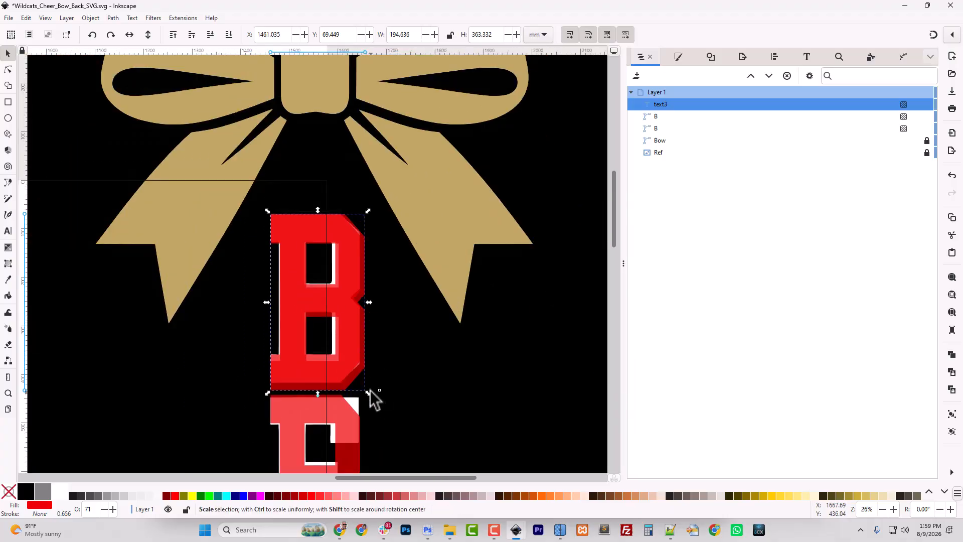
left_click_drag(368, 393, 364, 387)
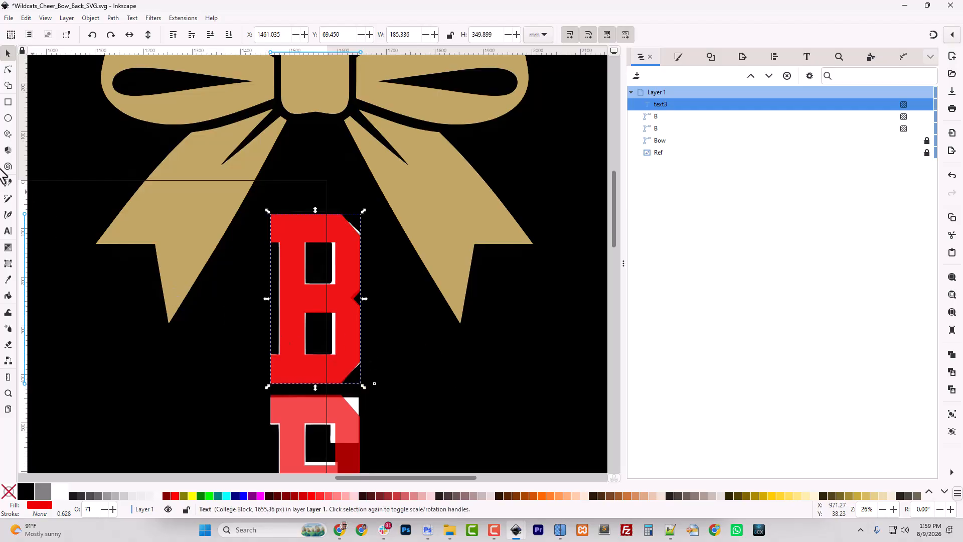
Rename the text3 object as B
left_click(8, 231)
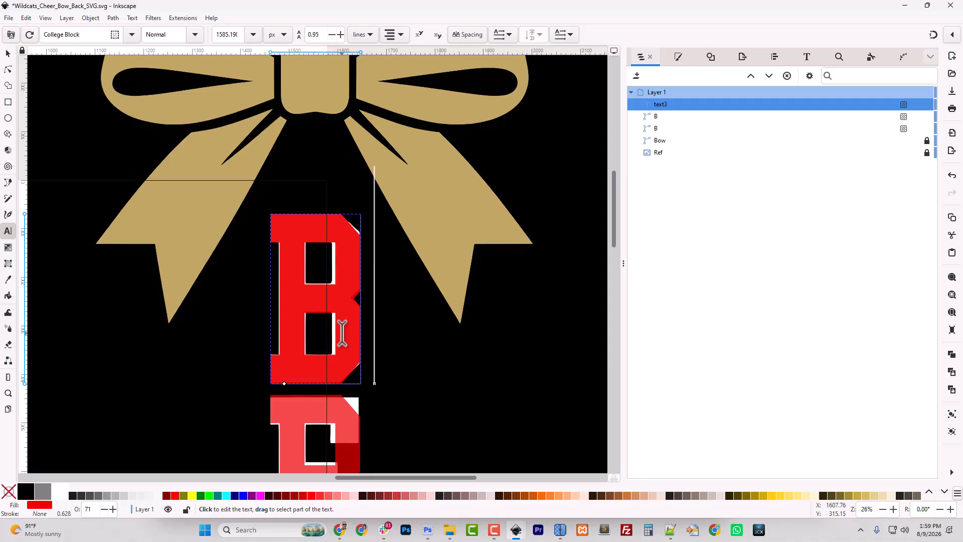
left_click(9, 54)
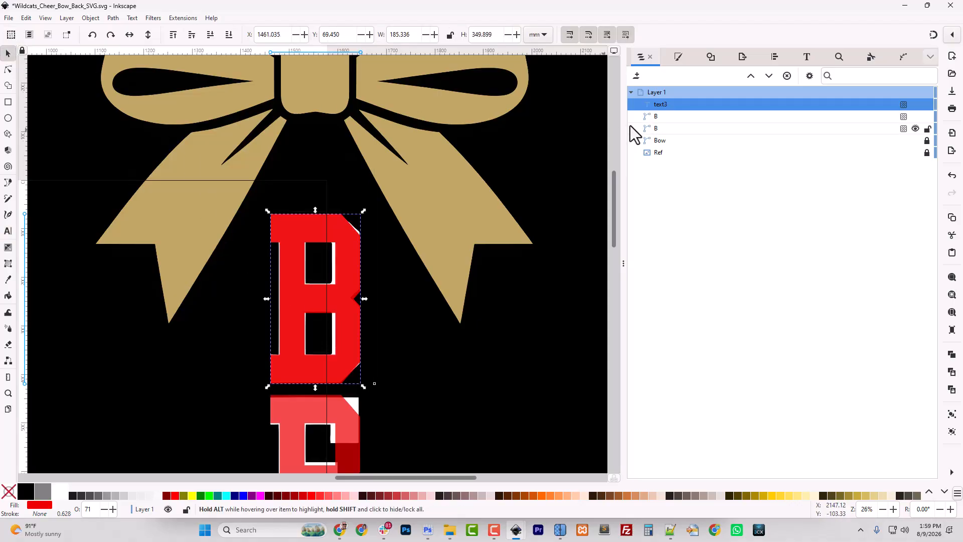
double_click(661, 105)
type("B")
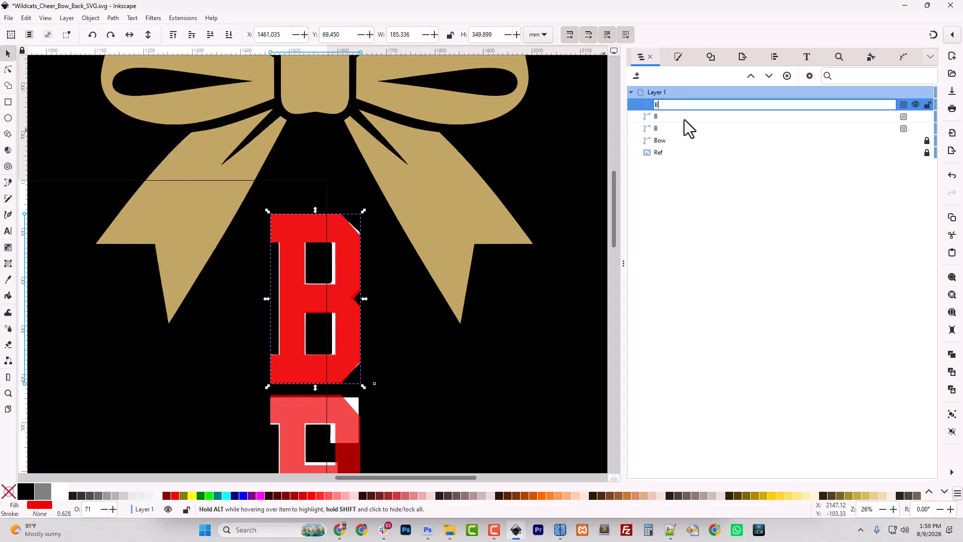
key("Return")
Delete the two older B path objects, keeping only the B text object
left_click(670, 118)
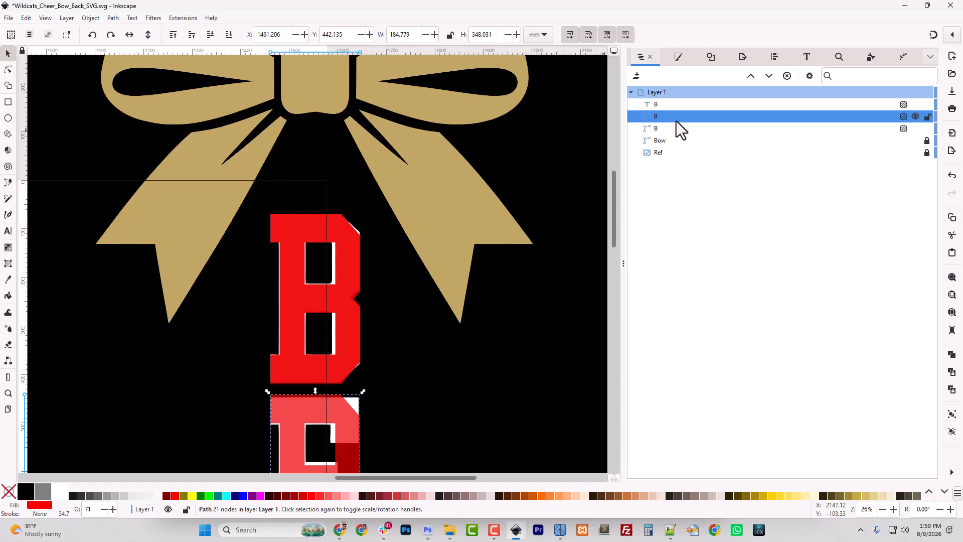
key("Delete")
left_click(666, 118)
key("Delete")
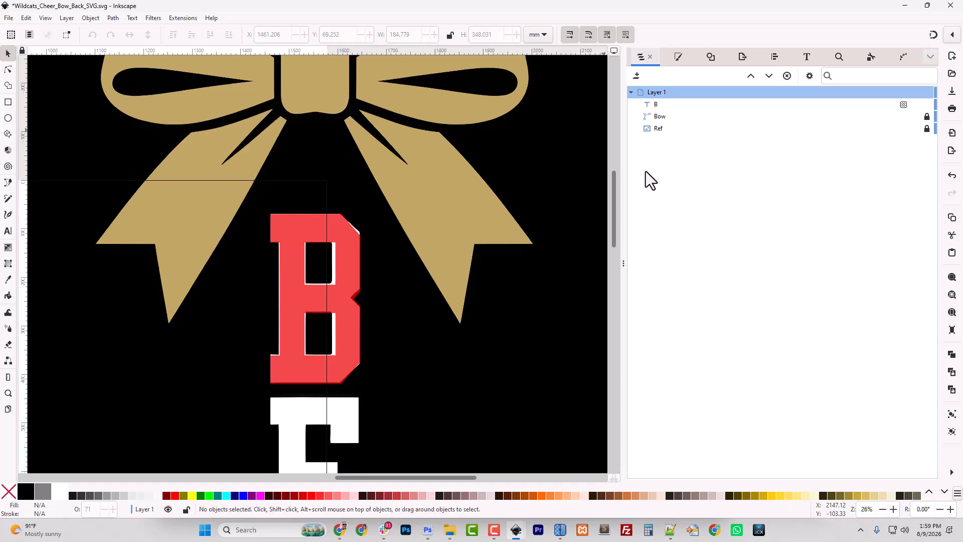
Duplicate the B text object and move the copy straight down over the reference E to about Y 438 mm
right_click(656, 105)
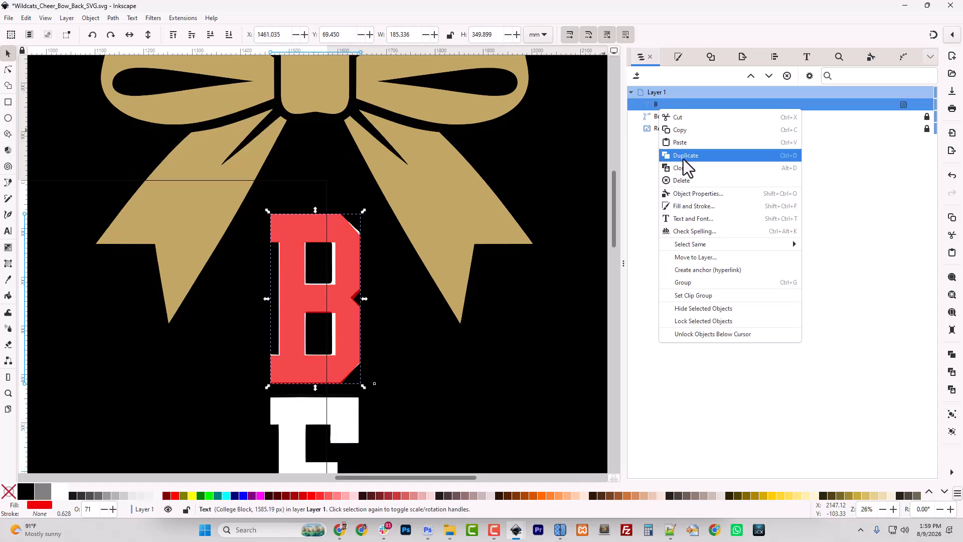
left_click(690, 153)
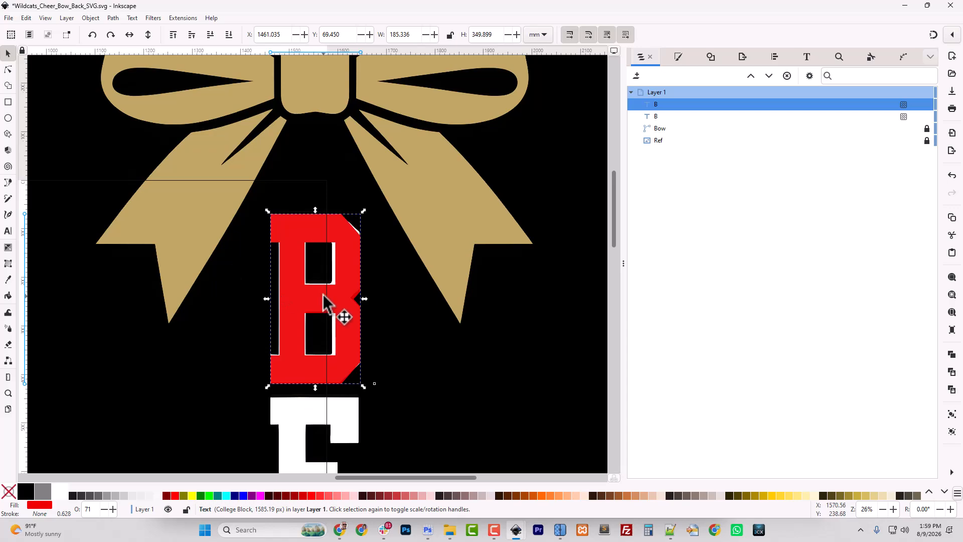
left_click_drag(351, 323, 350, 408)
scroll(381, 354, "down", 15)
left_click_drag(339, 126, 342, 218)
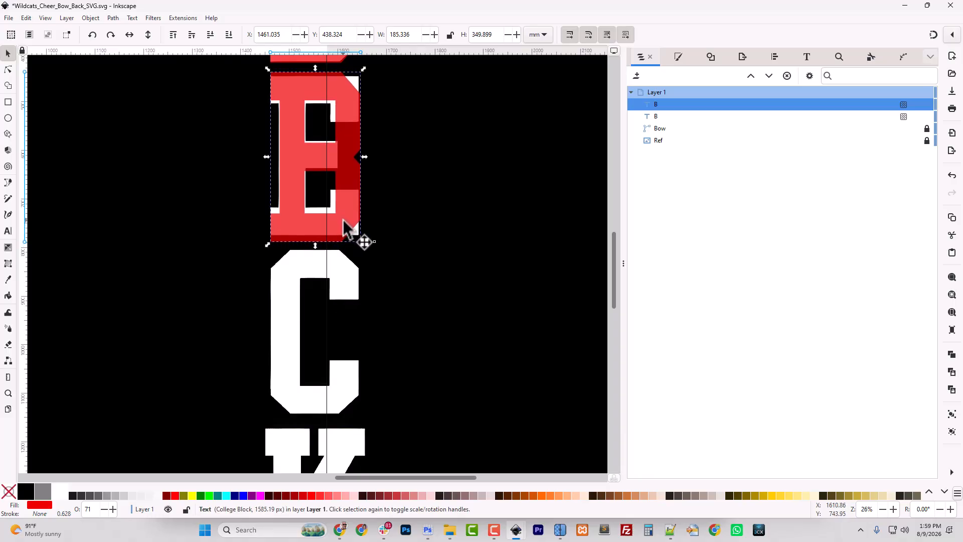
Replace the letter in the duplicated text with "E"
left_click(8, 231)
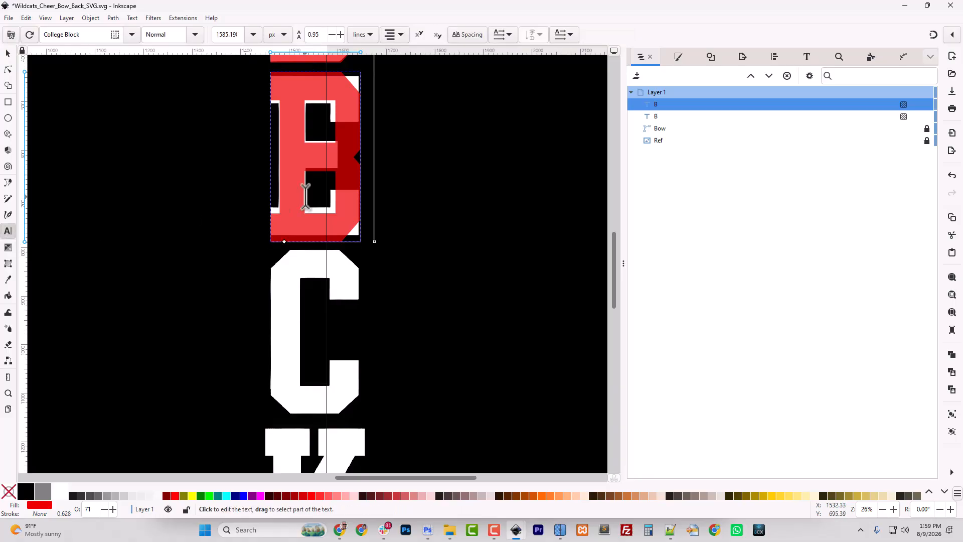
left_click(325, 195)
key("BackSpace")
type("E")
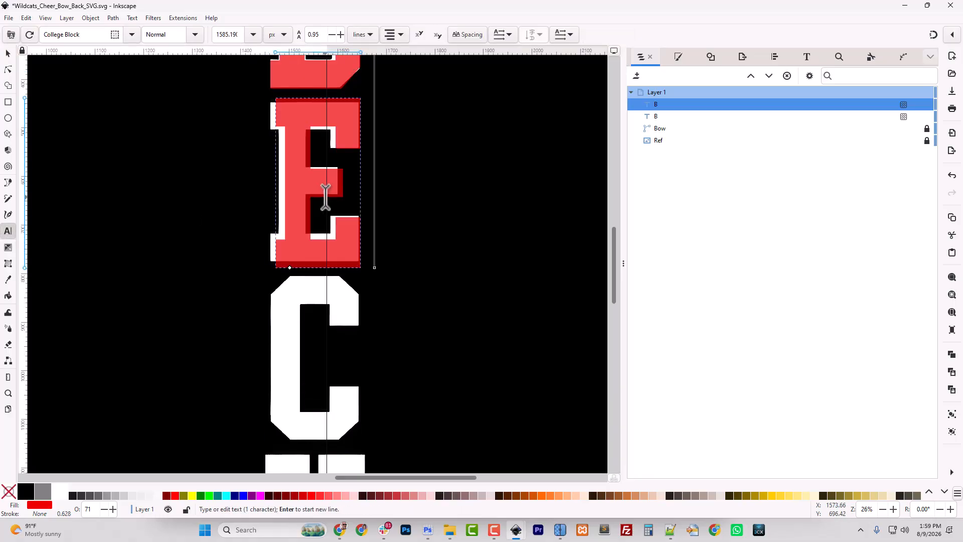
left_click(8, 53)
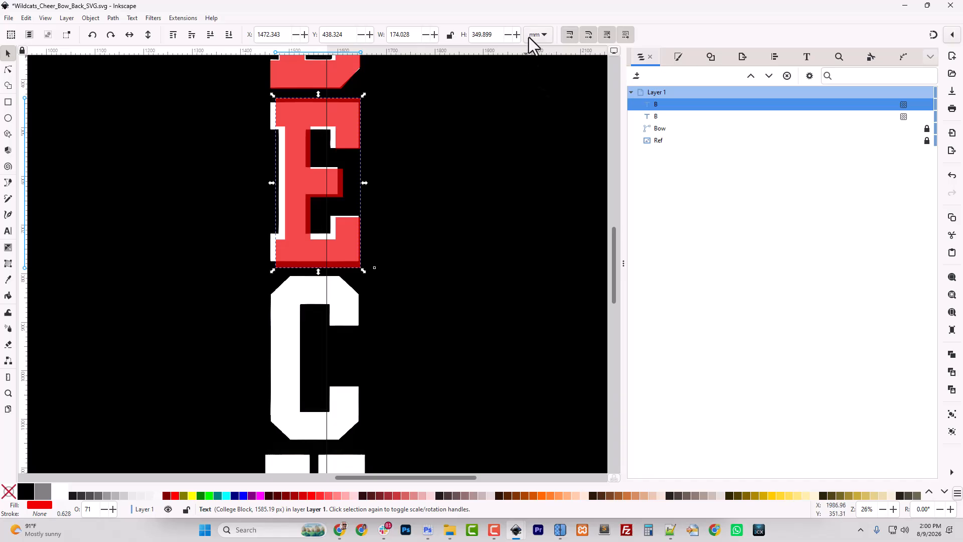
Select both the B and E text objects and set their text alignment to center
left_click(656, 119)
left_click(658, 106, "shift")
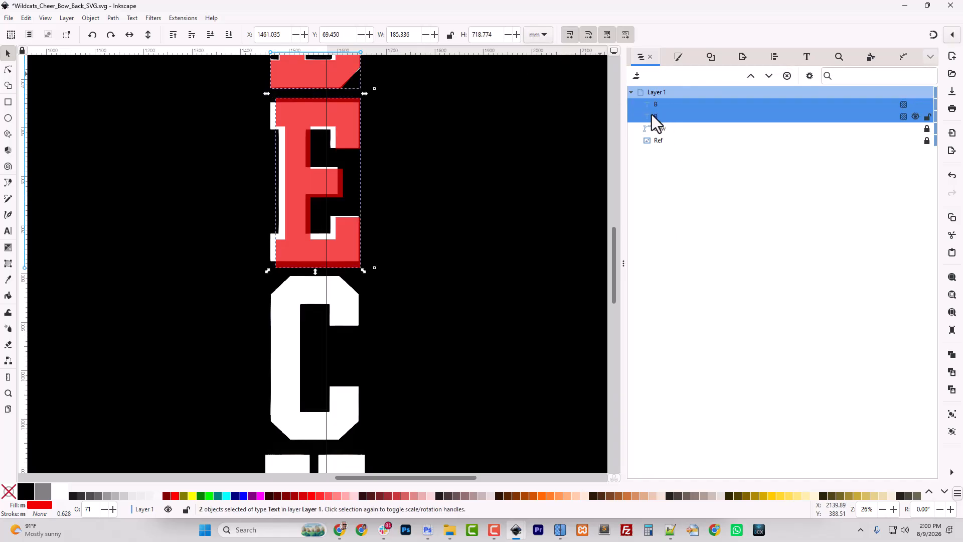
left_click(806, 57)
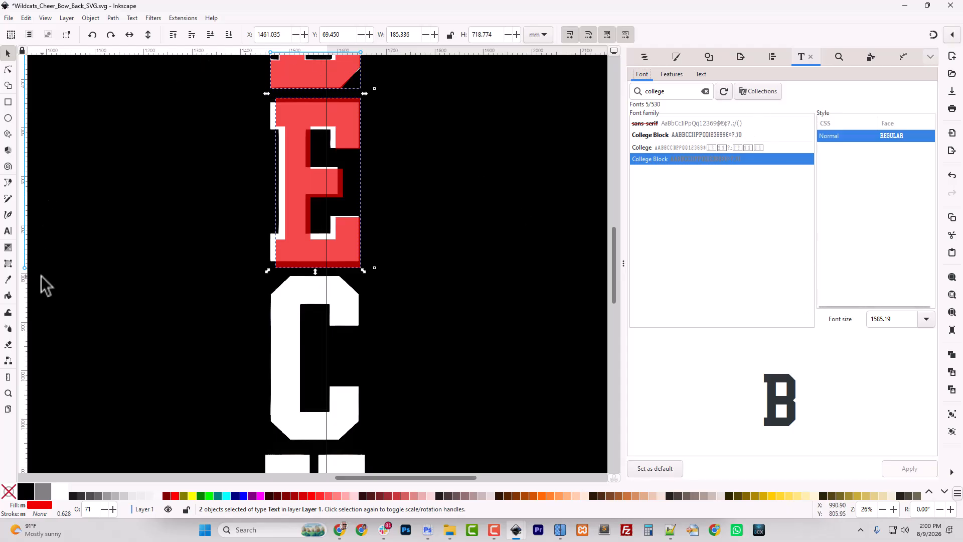
left_click(8, 231)
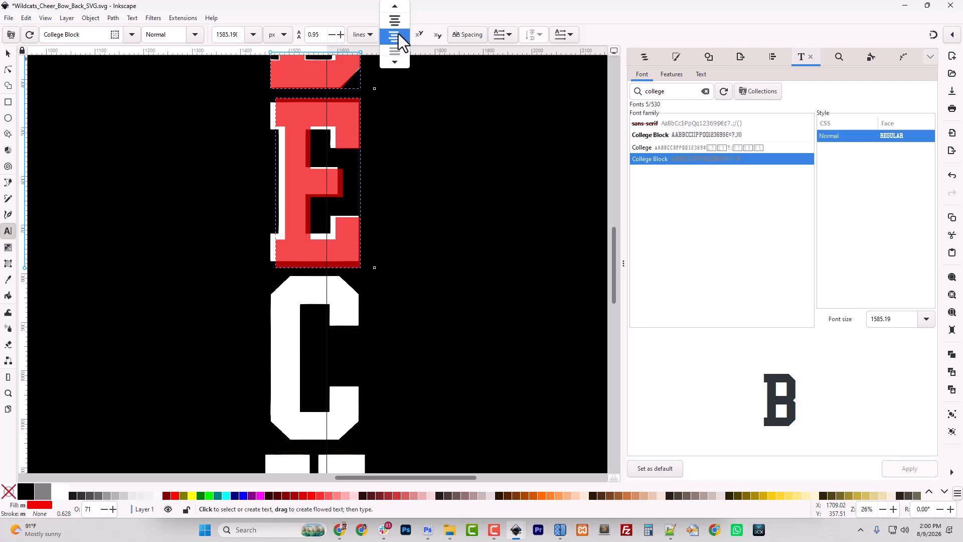
left_click(397, 27)
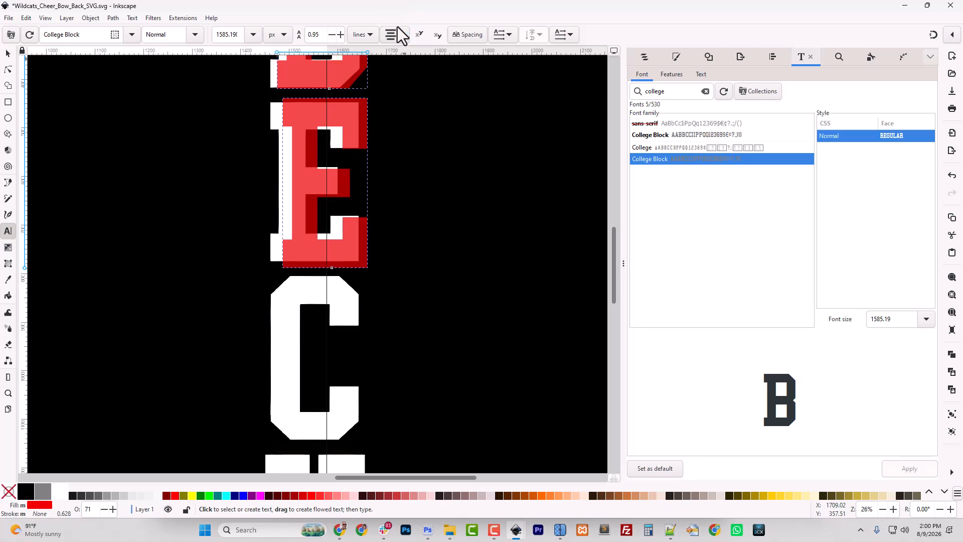
Move the B and E letters together horizontally back over the reference letters, to about X 1460 mm
left_click(8, 53)
scroll(188, 182, "up", 10)
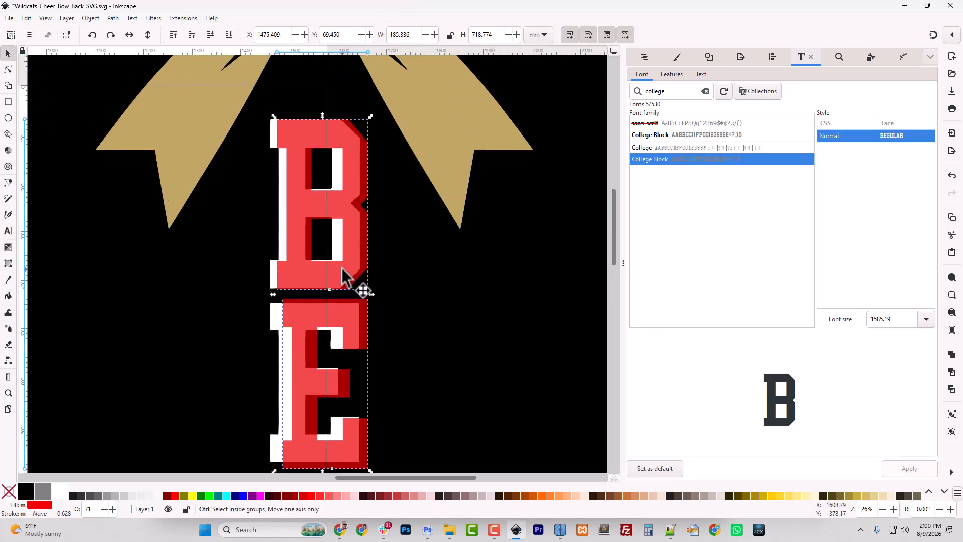
left_click_drag(342, 276, 331, 266)
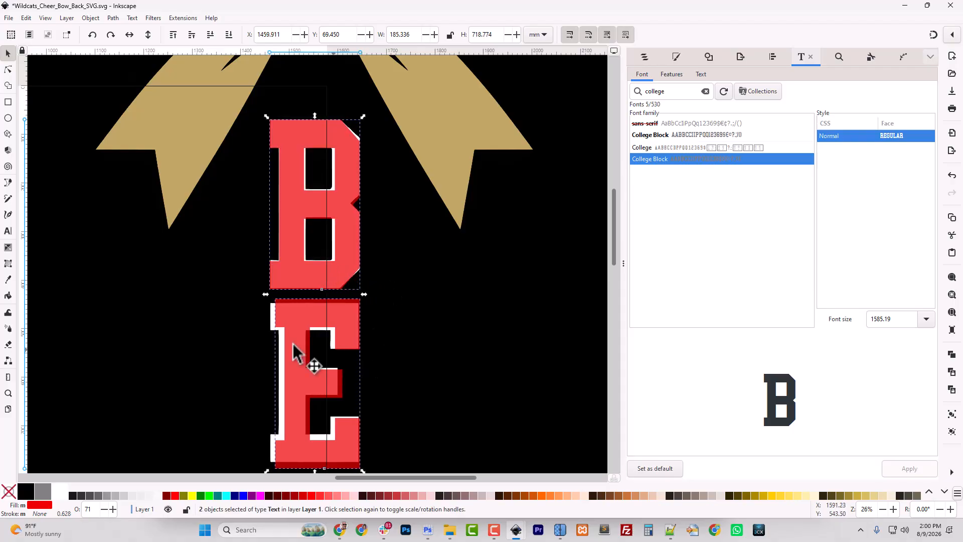
Center the B and E letters on a common vertical axis, aligned relative to the Selection Area
left_click(451, 373)
left_click(295, 318)
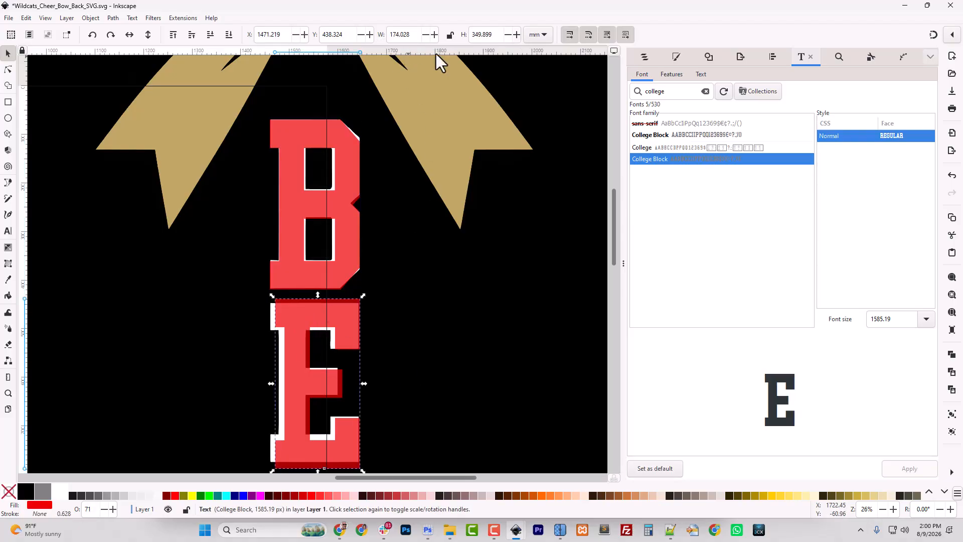
left_click(8, 230)
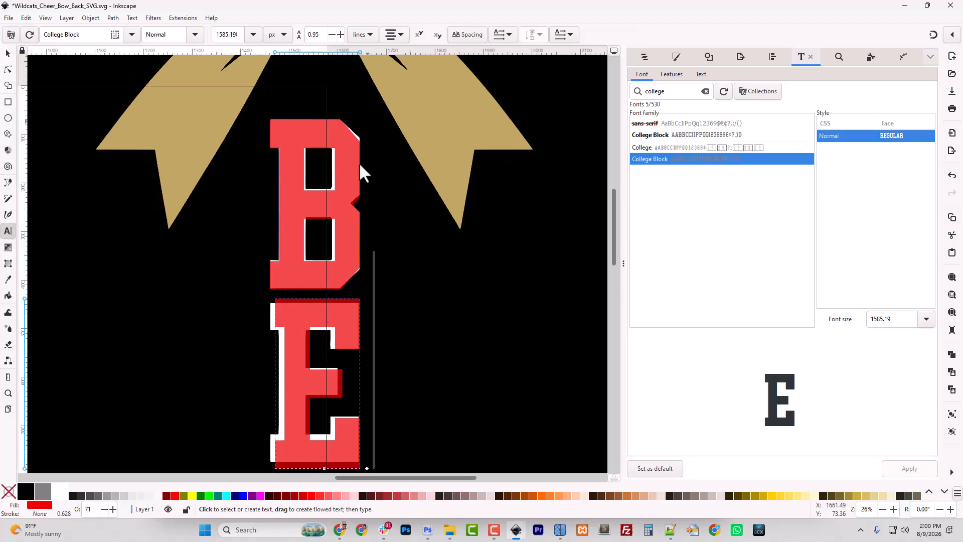
left_click(8, 53)
left_click(339, 271, "shift")
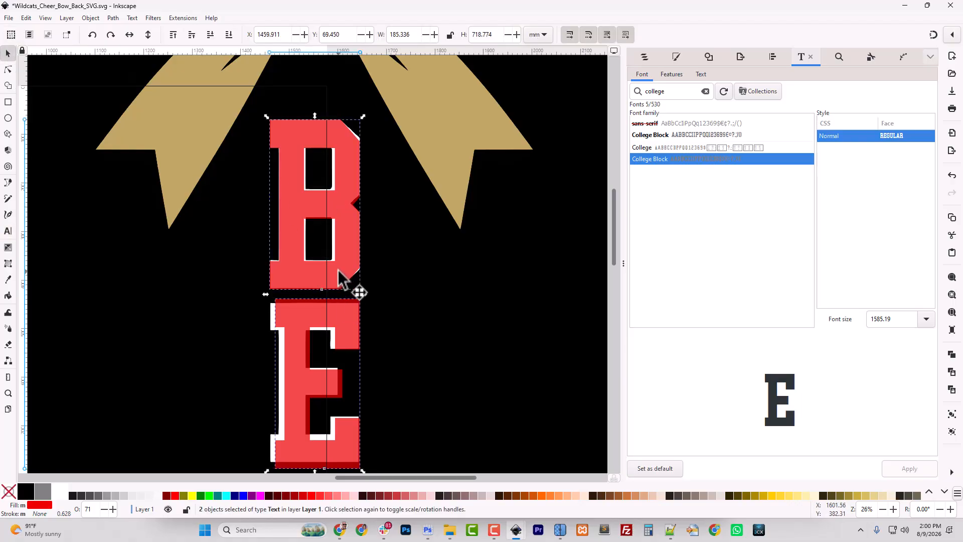
left_click(772, 57)
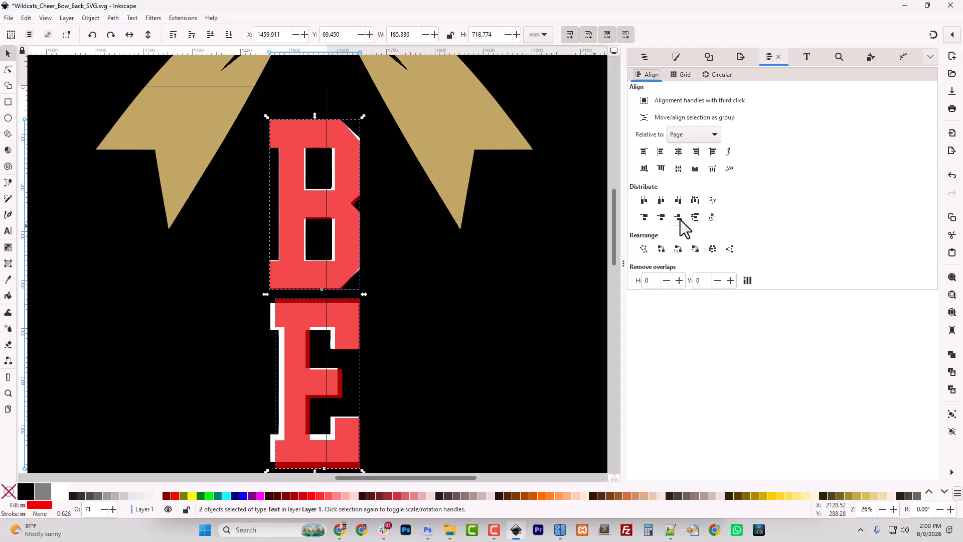
left_click(684, 137)
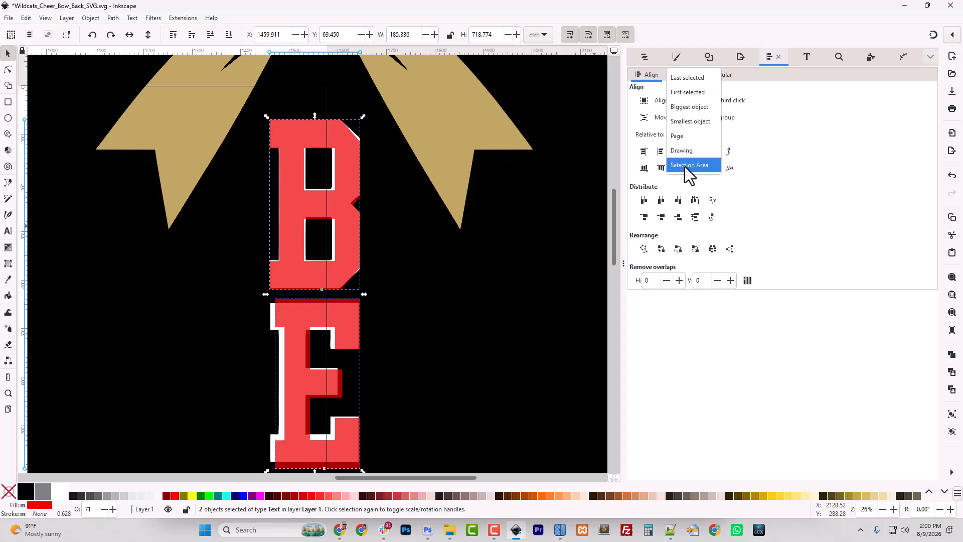
left_click(682, 165)
left_click(678, 151)
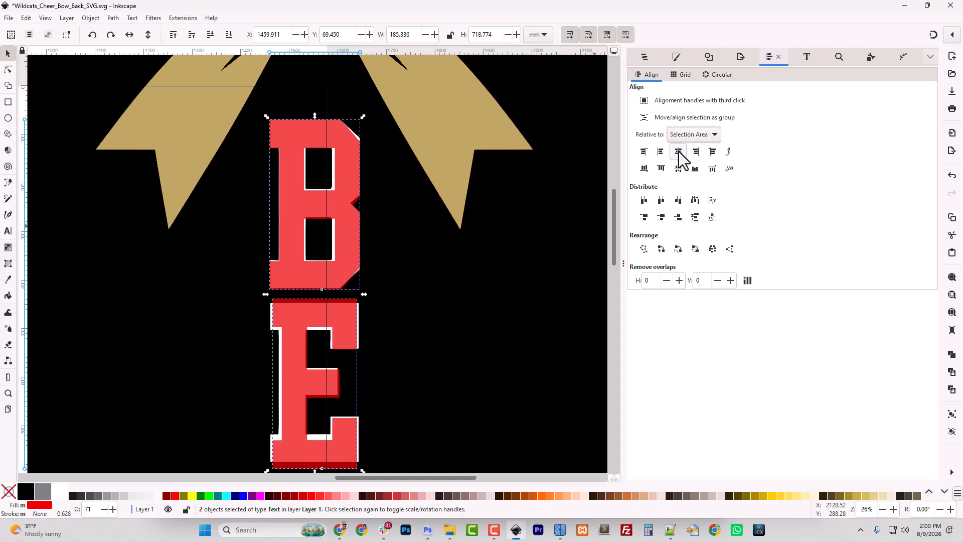
Rename the duplicated text object holding the E letter as "E"
scroll(391, 282, "down", 3)
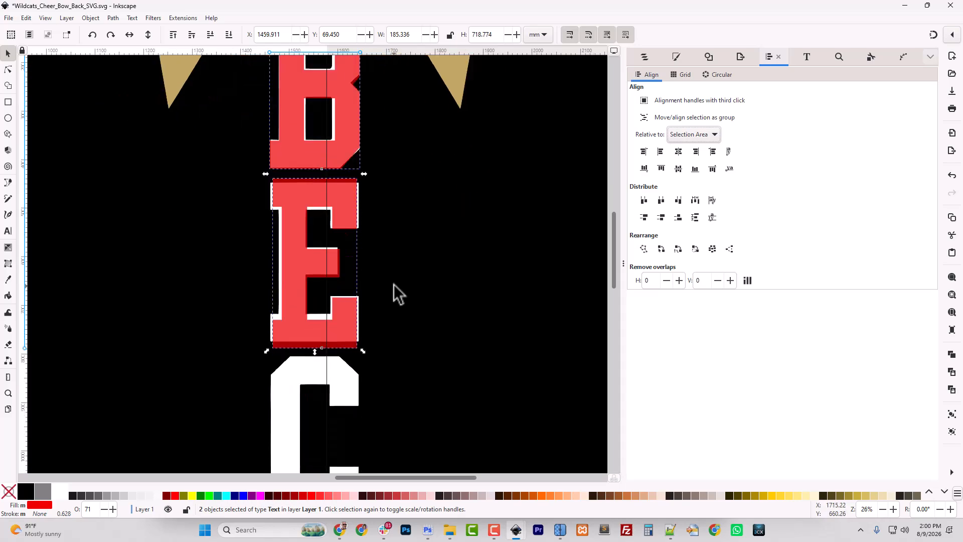
left_click(8, 231)
scroll(345, 373, "down", 6)
scroll(351, 361, "up", 3)
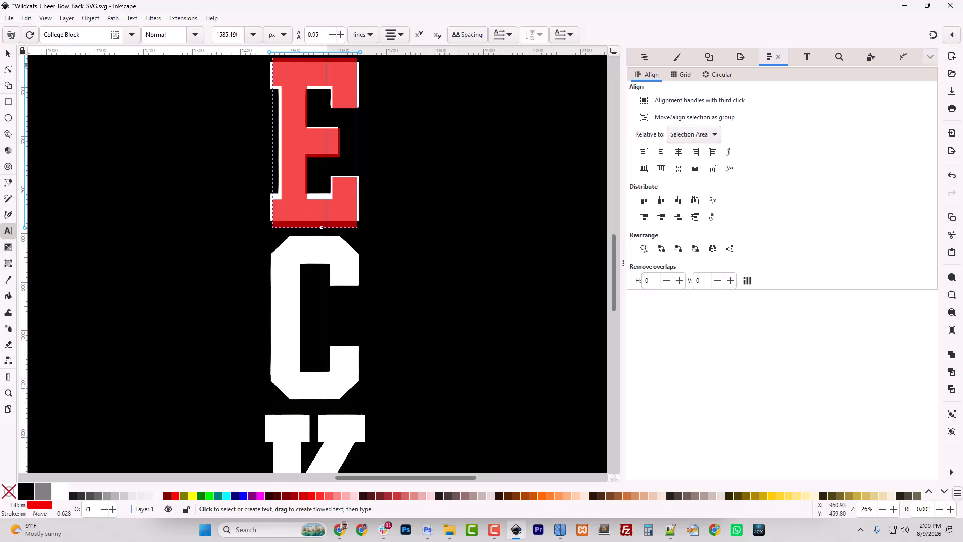
left_click(8, 54)
left_click(646, 57)
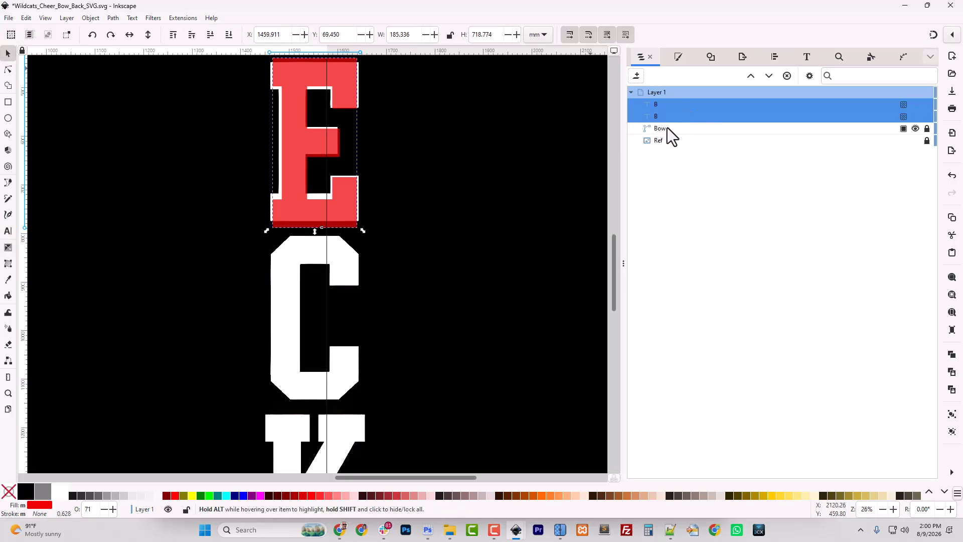
double_click(658, 105)
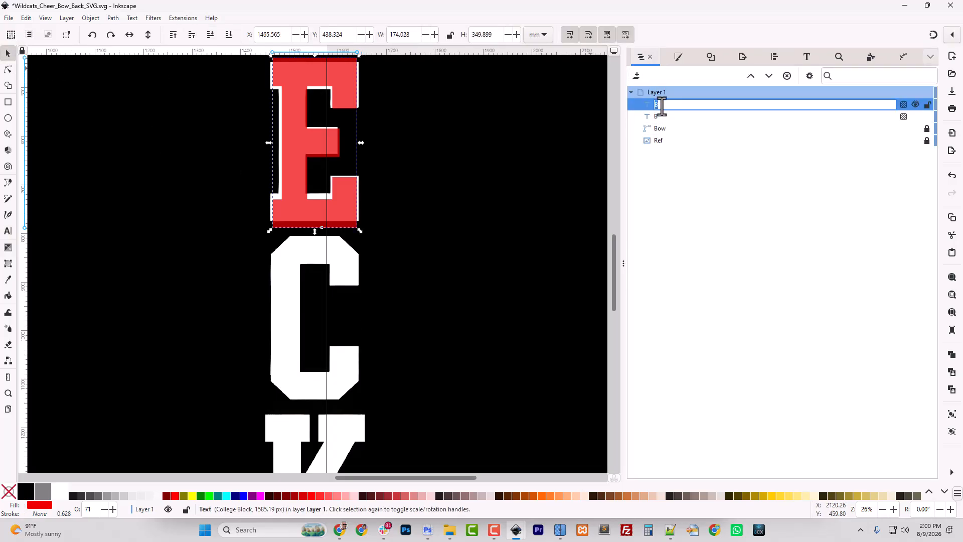
key("Return")
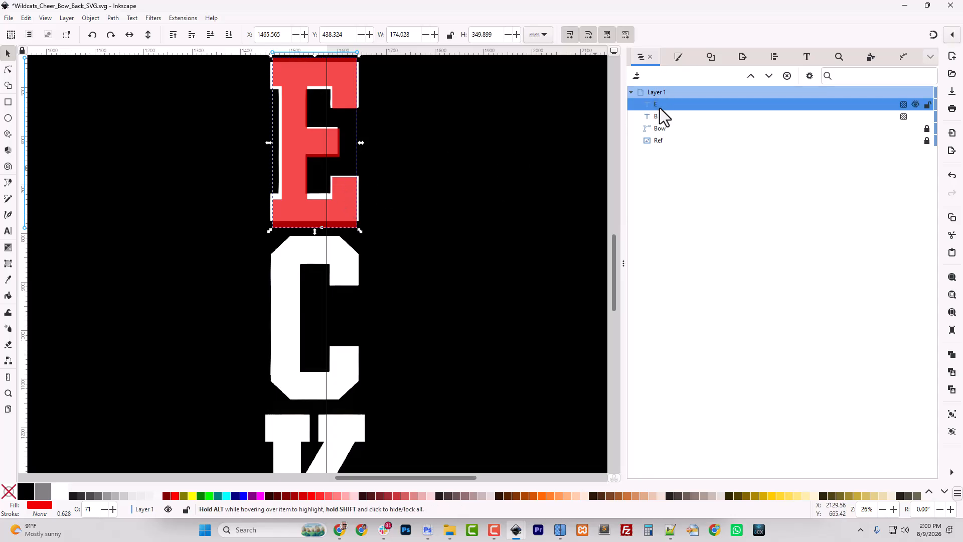
Raise the B text object above the E object in the stacking order
right_click(661, 108)
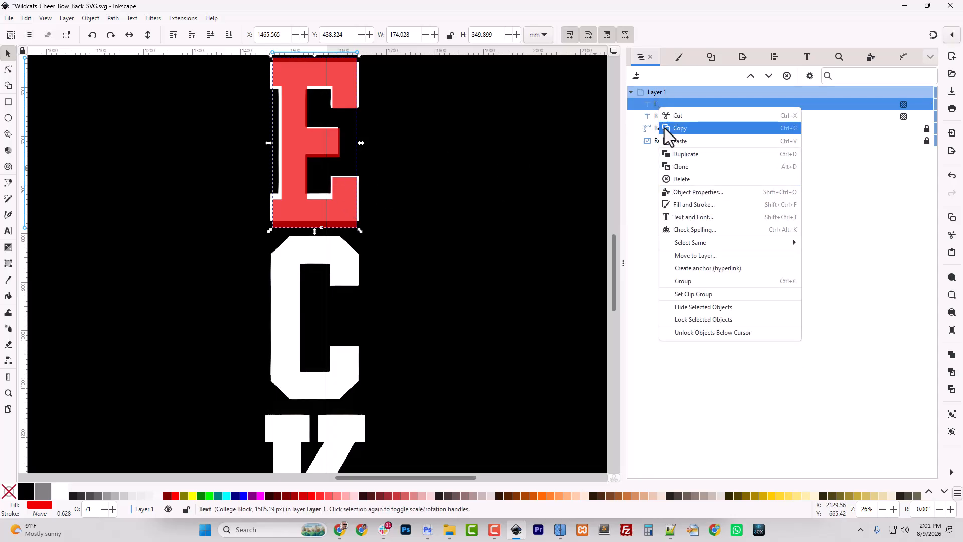
left_click(649, 119)
left_click(671, 119)
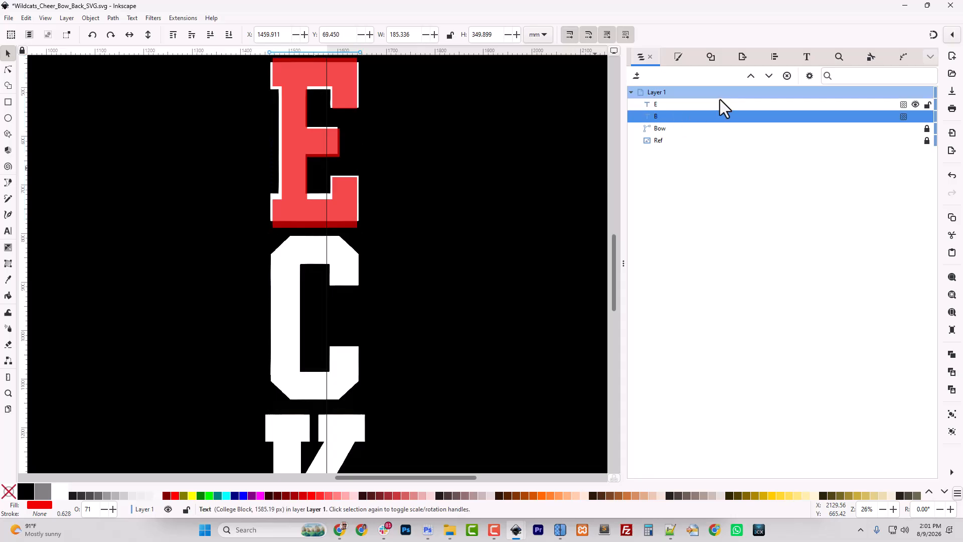
left_click(751, 76)
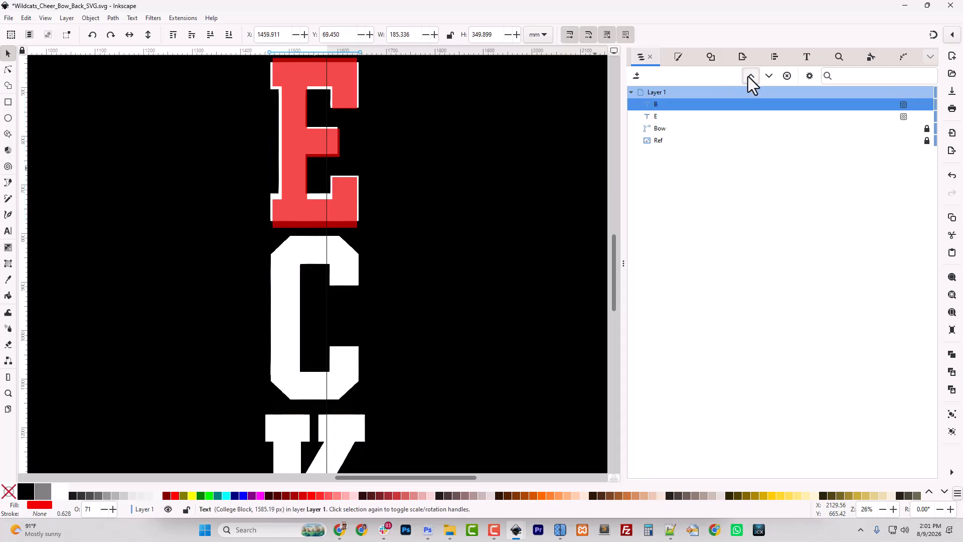
Rename the B text object as "Letter_1" and the E text object as "Letter_2"
double_click(664, 106)
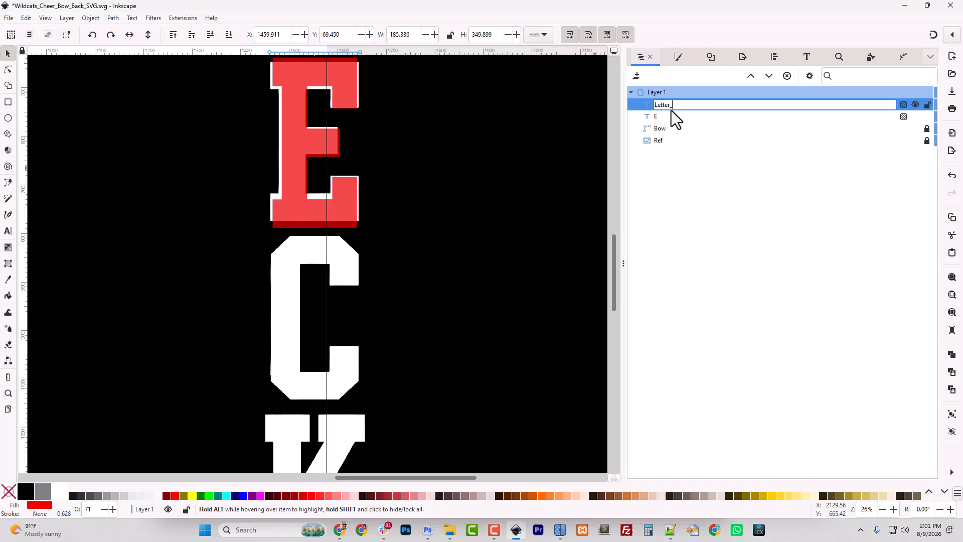
type("Letter_1")
key("Return")
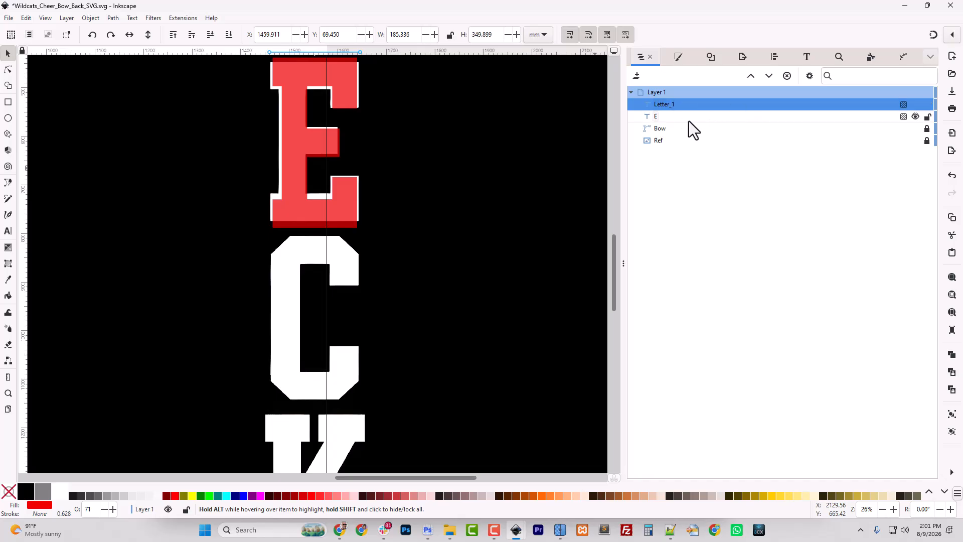
double_click(670, 116)
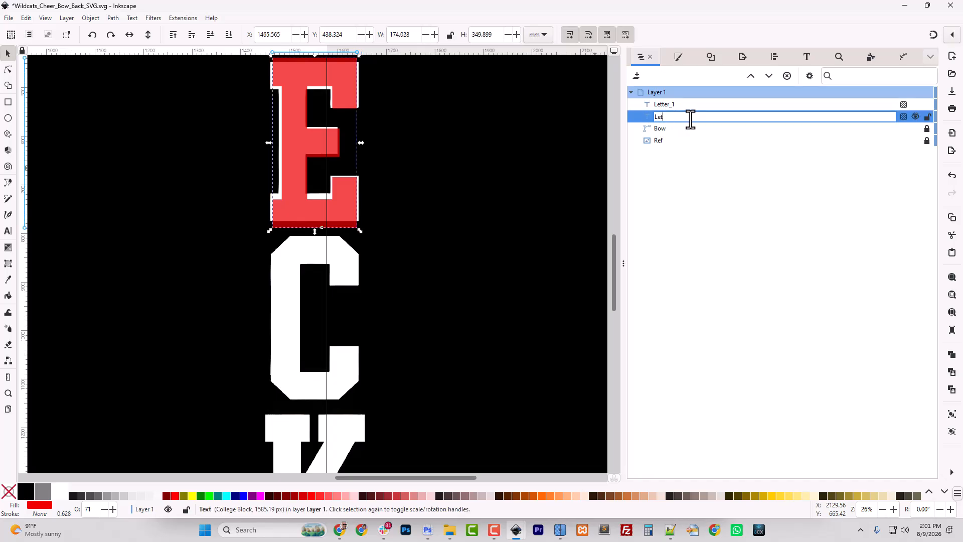
key("Return")
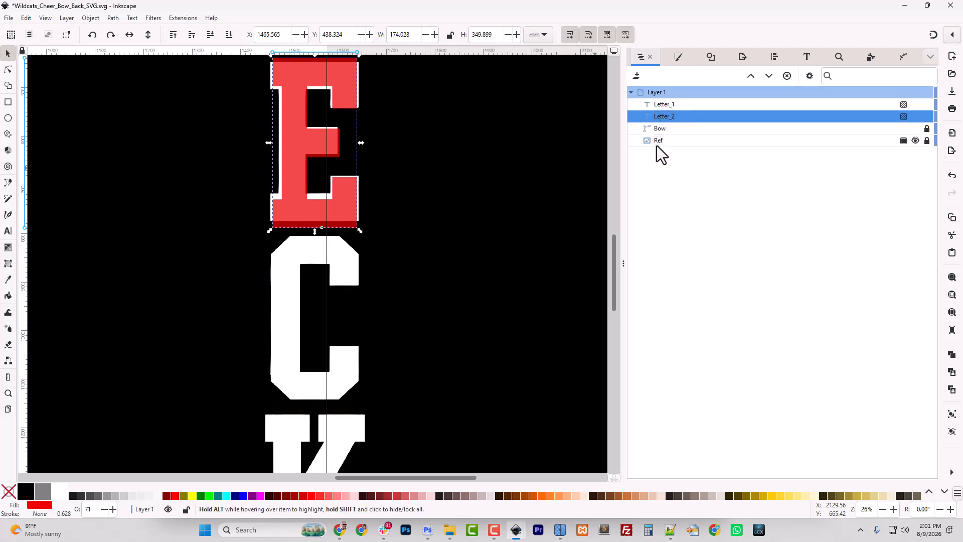
Duplicate Letter_2 and move the copy straight down over the reference C, to about Y 806 mm
right_click(662, 119)
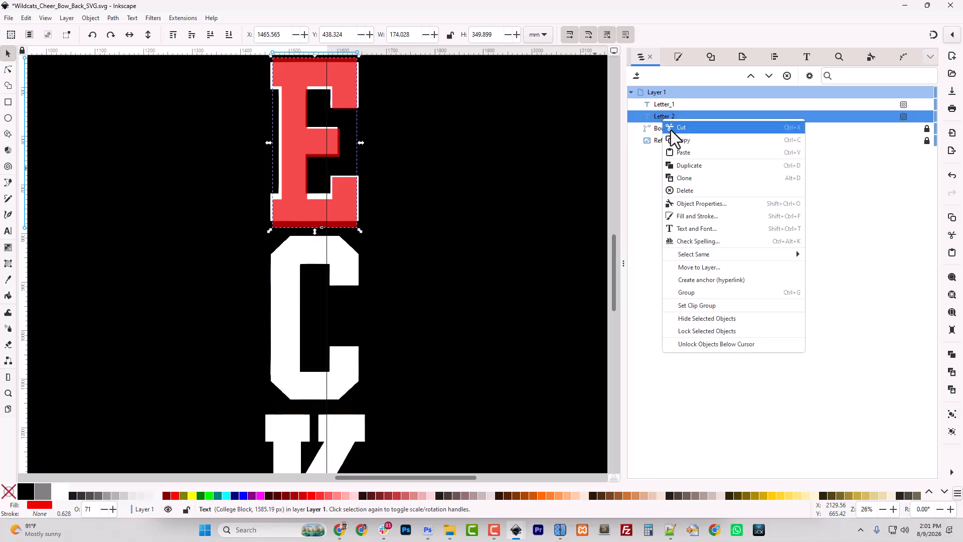
left_click(684, 165)
left_click_drag(293, 138, 282, 316)
scroll(310, 272, "up", 5)
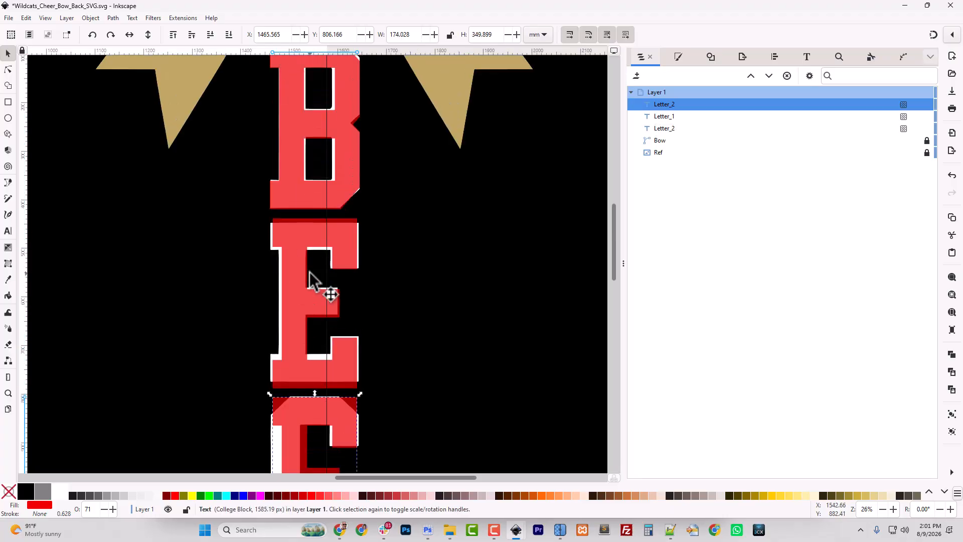
scroll(309, 273, "down", 2)
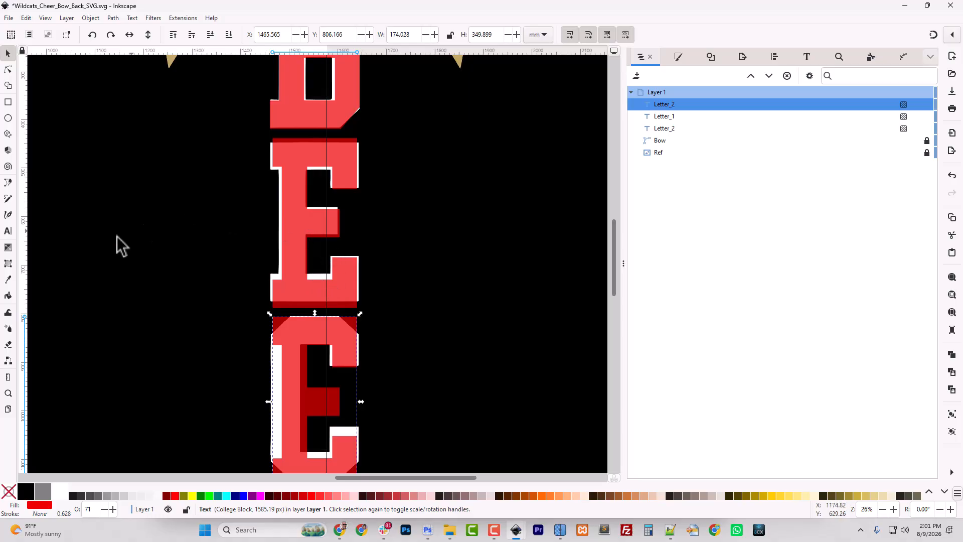
Hide the Ref image and the Bow path so only the red letters remain displayed
left_click(7, 103)
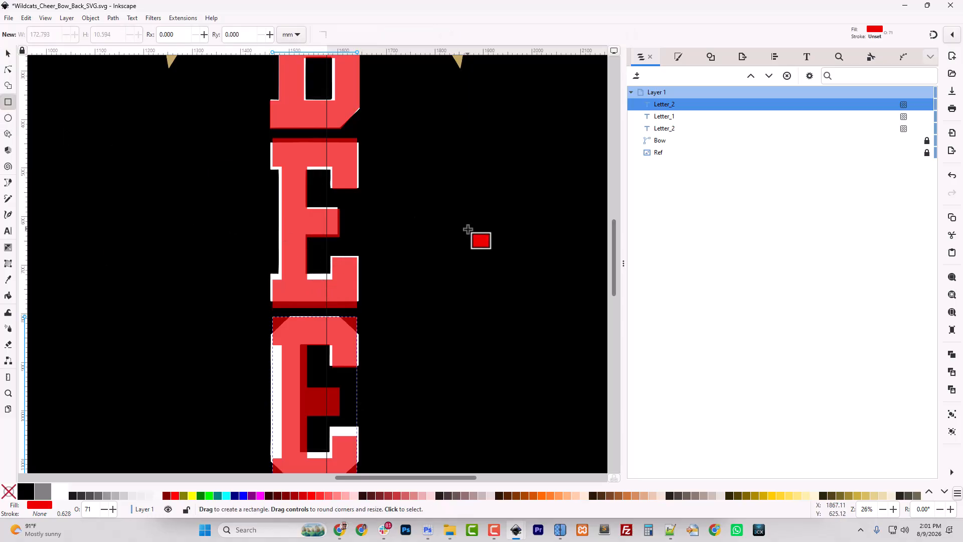
key("plus")
key("plus")
scroll(468, 229, "up", 4)
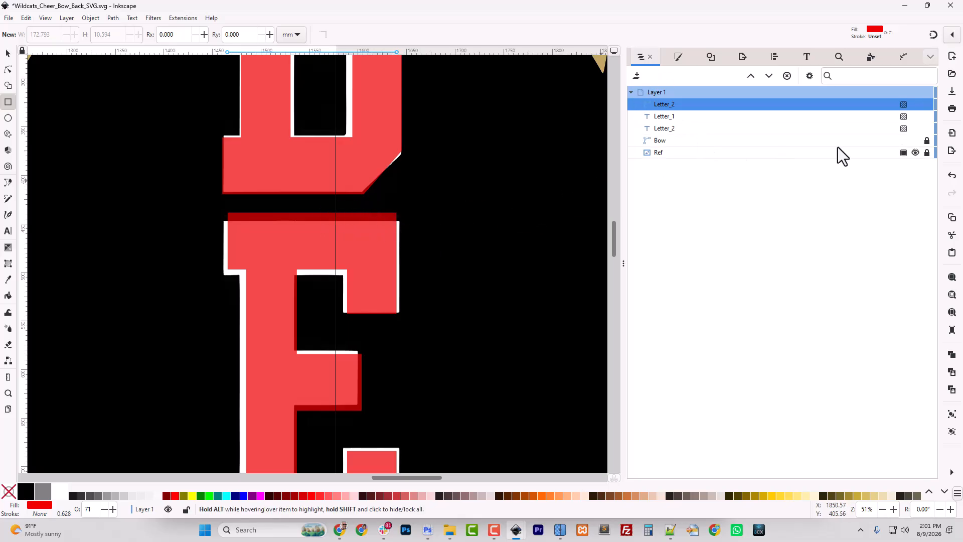
left_click(915, 153)
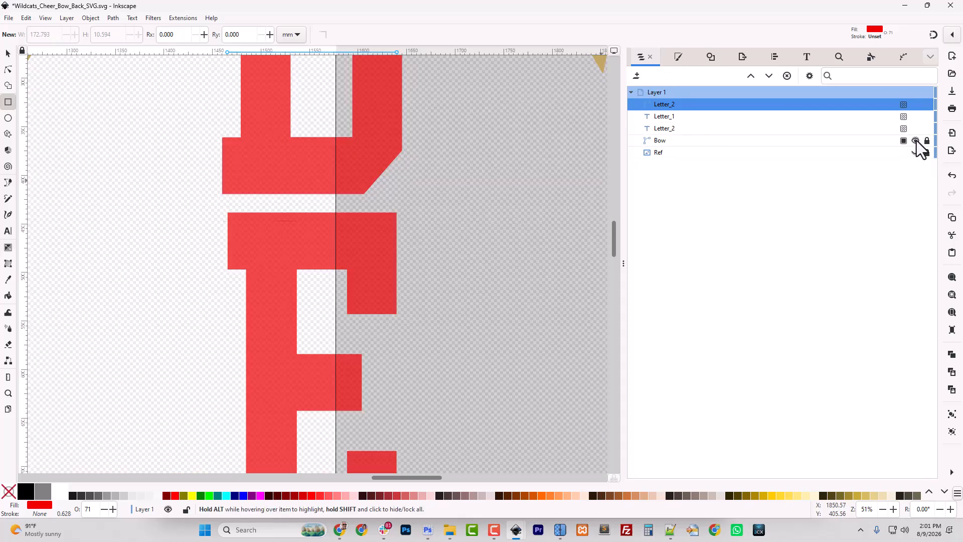
left_click(915, 140)
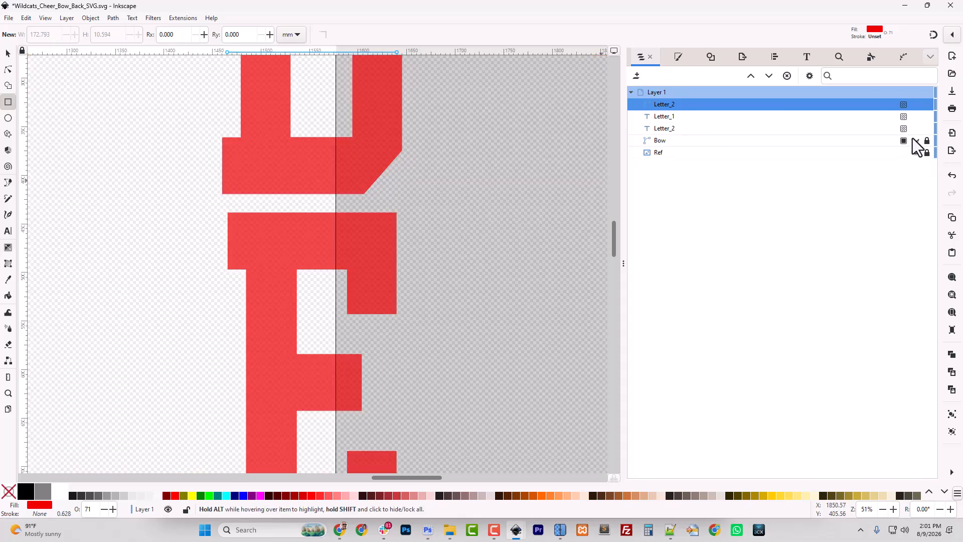
With snapping enabled, draw a spacer rectangle about 29 × 19 mm that fills the gap between the B and E letters
left_click(934, 35)
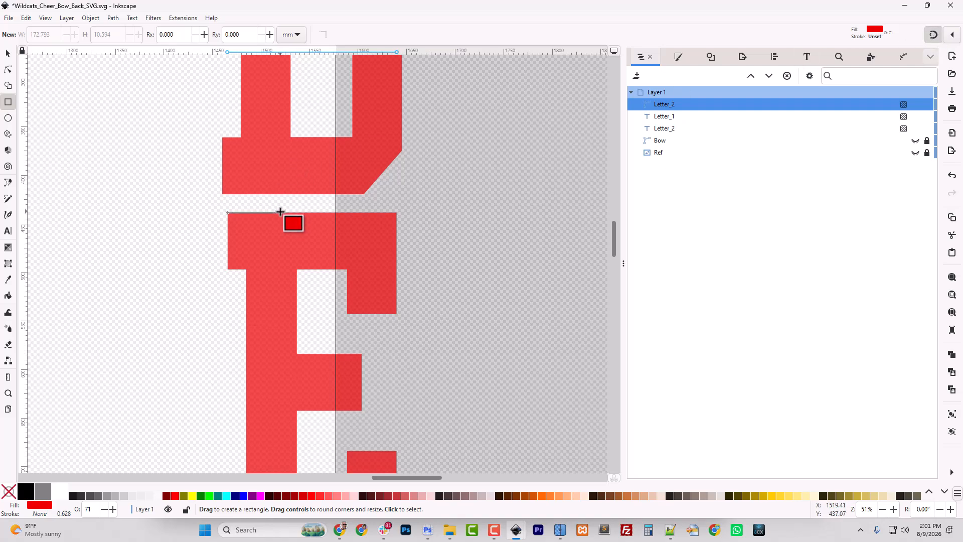
left_click_drag(280, 211, 308, 194)
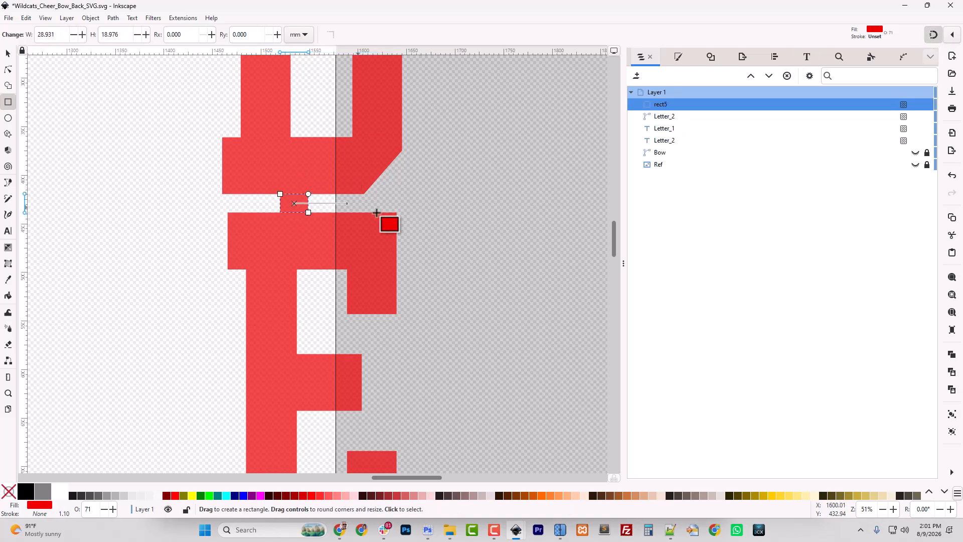
left_click(934, 35)
left_click(8, 53)
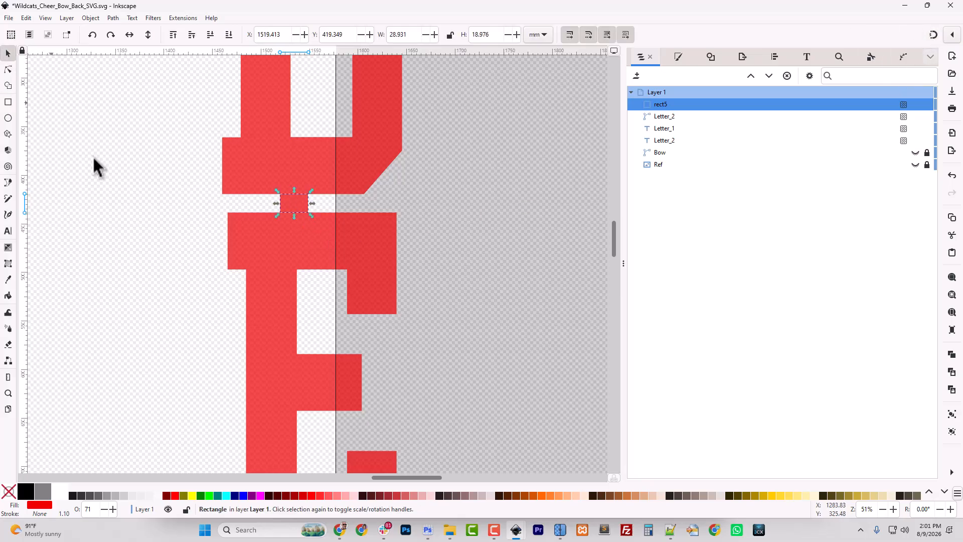
Move the spacer rectangle down below the E and snap its upper edge to the letter's bottom edge
key("minus")
key("minus")
key("minus")
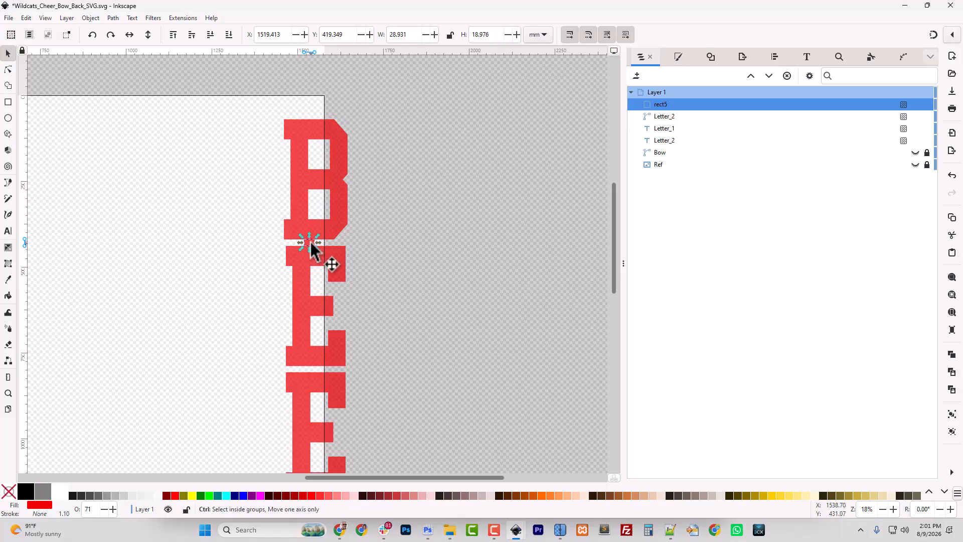
left_click_drag(310, 243, 314, 373)
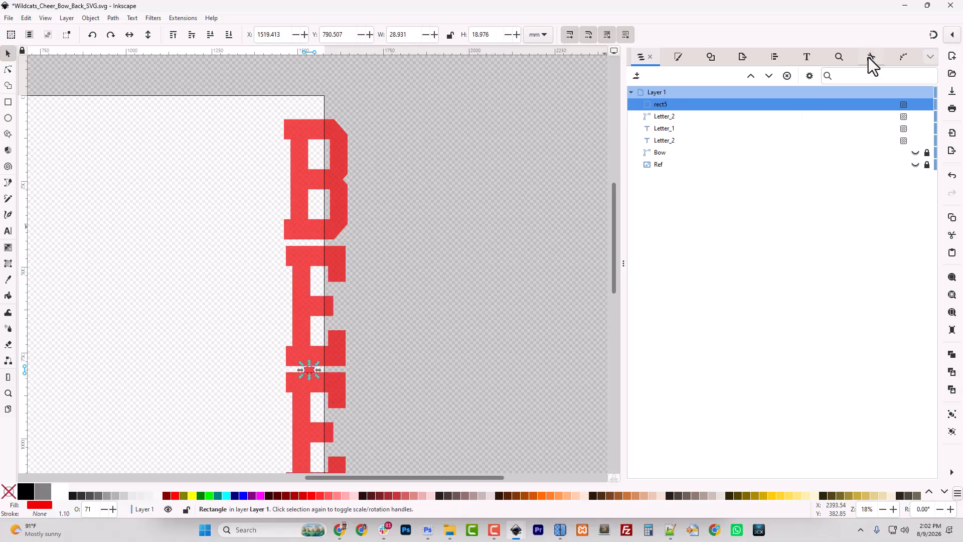
left_click(932, 36)
scroll(397, 408, "down", 8)
scroll(398, 399, "up", 3, "ctrl")
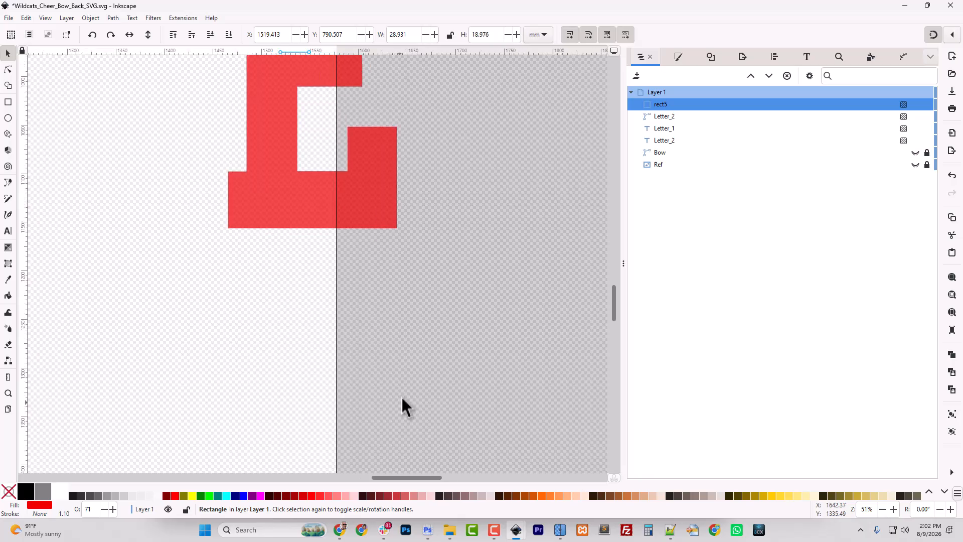
scroll(402, 396, "up", 6)
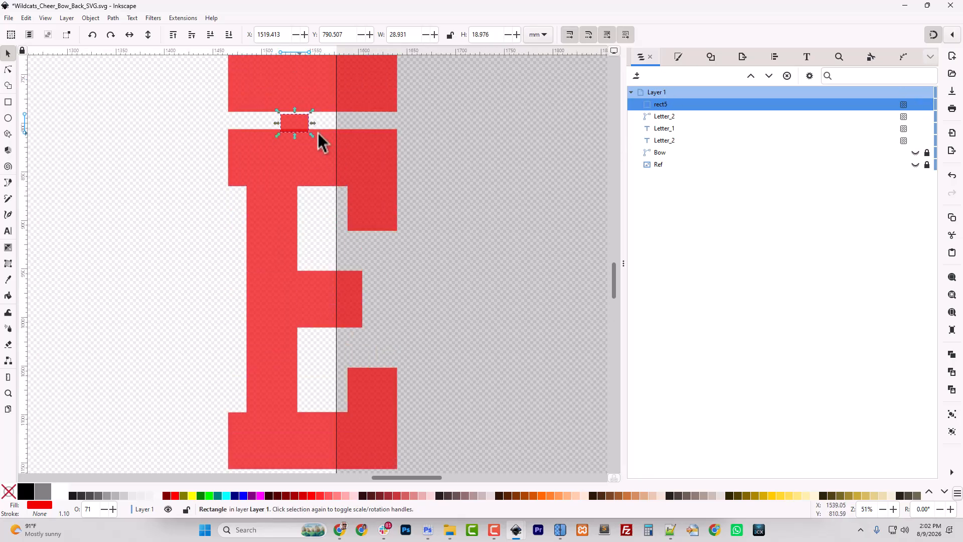
left_click_drag(300, 124, 300, 124)
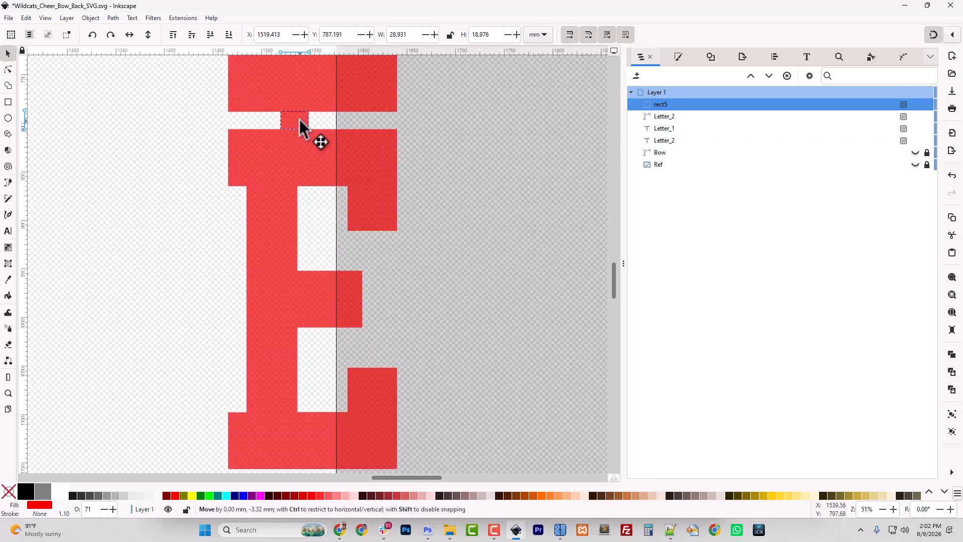
Snap the duplicated letter beneath the spacer rectangle at about Y 807 mm, and move the spacer to the duplicate's bottom edge
left_click_drag(316, 180, 313, 308)
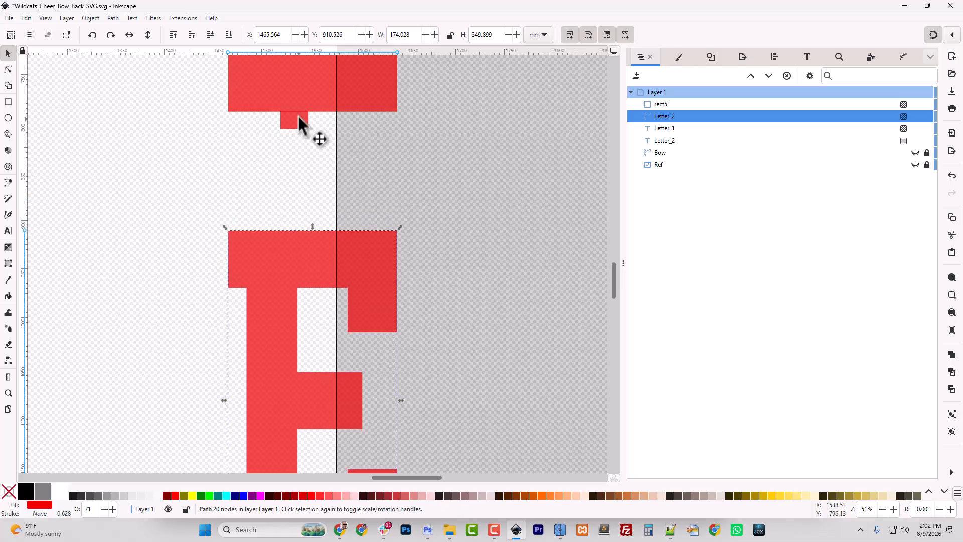
left_click_drag(298, 121, 297, 124)
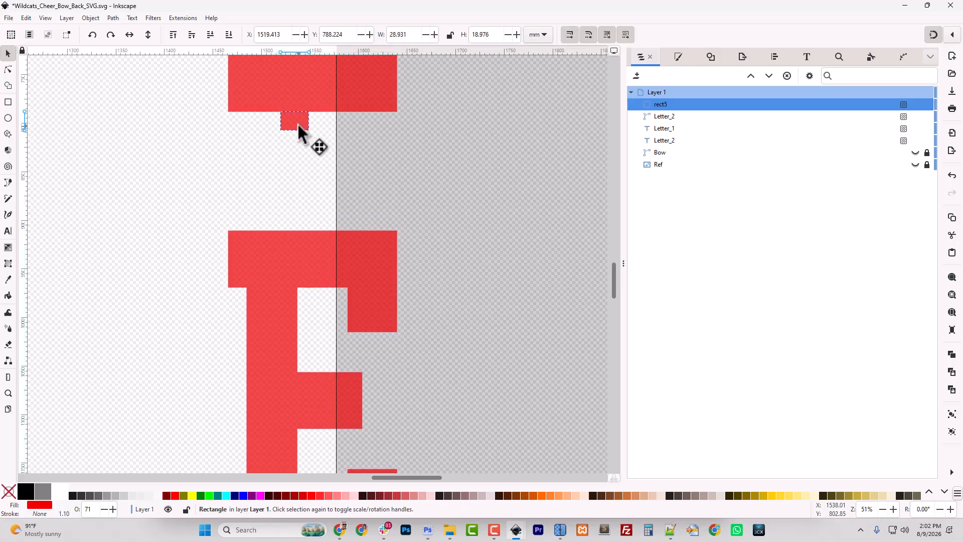
left_click(297, 261)
left_click_drag(296, 252, 384, 242)
left_click(297, 123)
left_click_drag(467, 368, 302, 276)
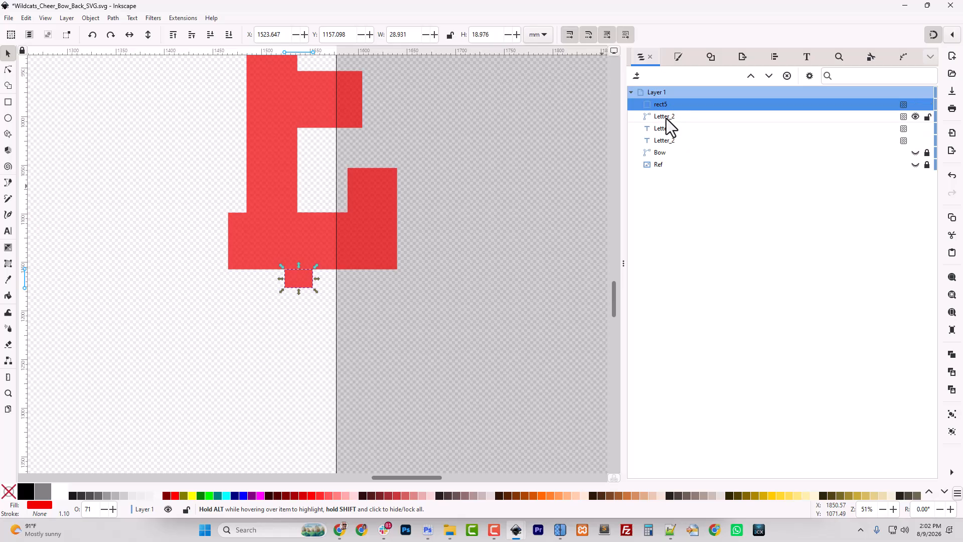
Delete the duplicated Letter_2 path and move the spacer rectangle back against the bottom edge of the remaining E
left_click(683, 115)
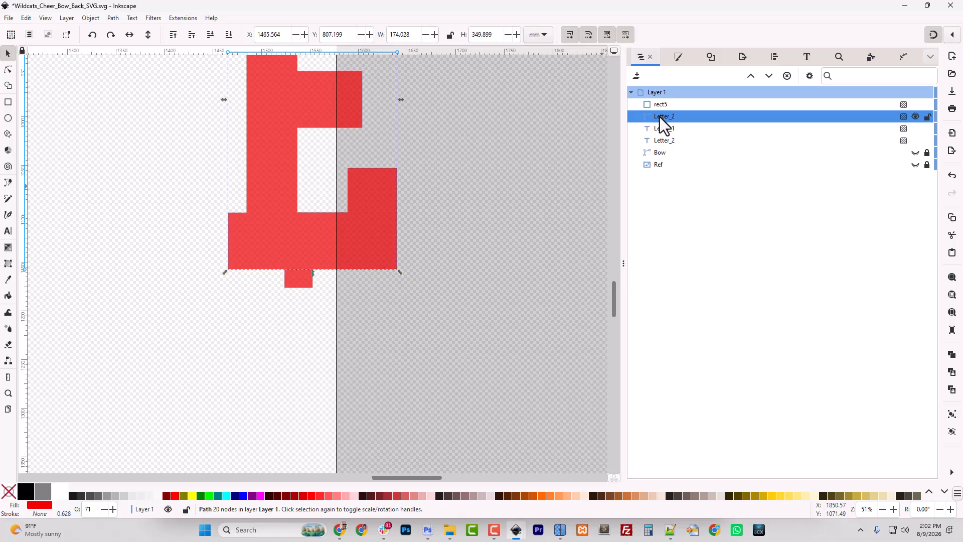
key("Delete")
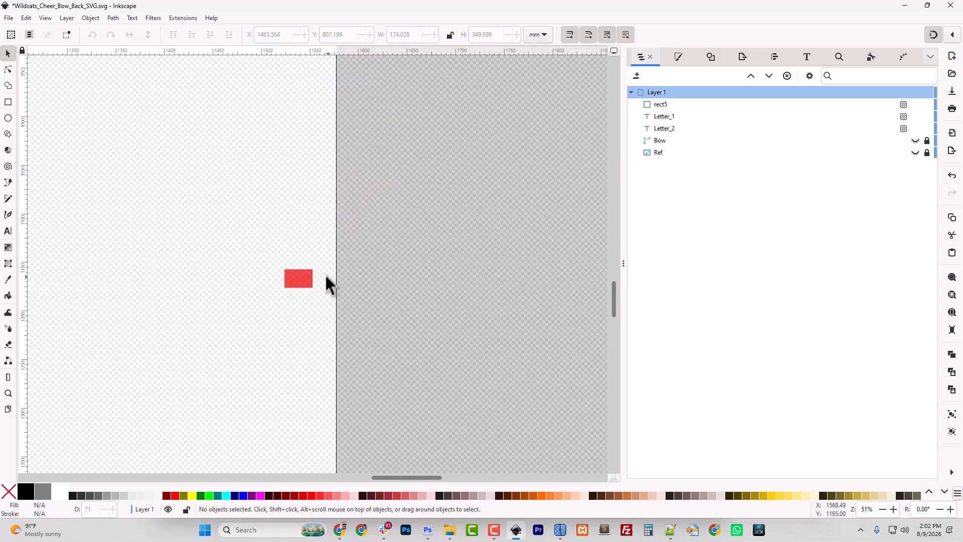
left_click(307, 281)
left_click_drag(312, 283, 317, 130)
scroll(326, 250, "up", 8)
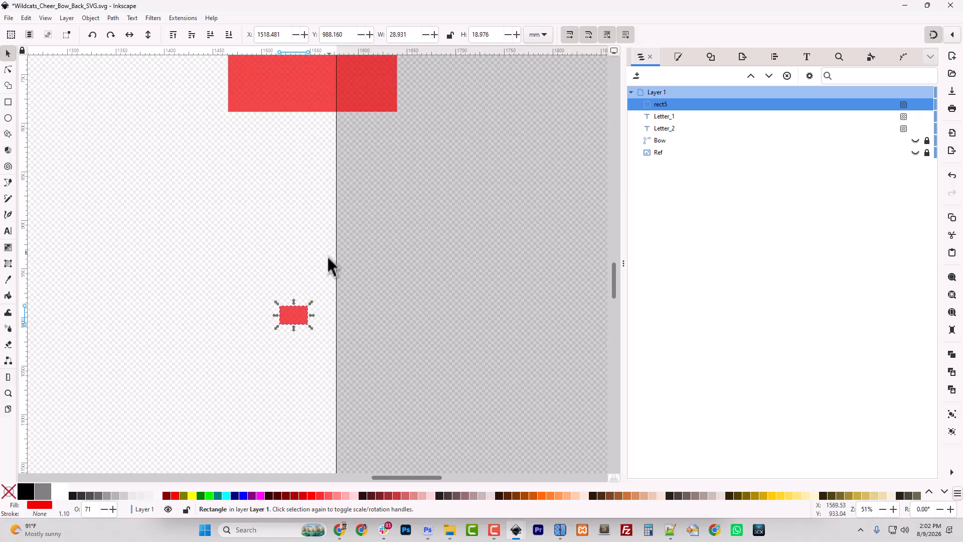
left_click_drag(295, 320, 312, 123)
Duplicate the Letter_2 text and snap the copy beneath the spacer rectangle at about Y 807 mm
left_click(665, 117)
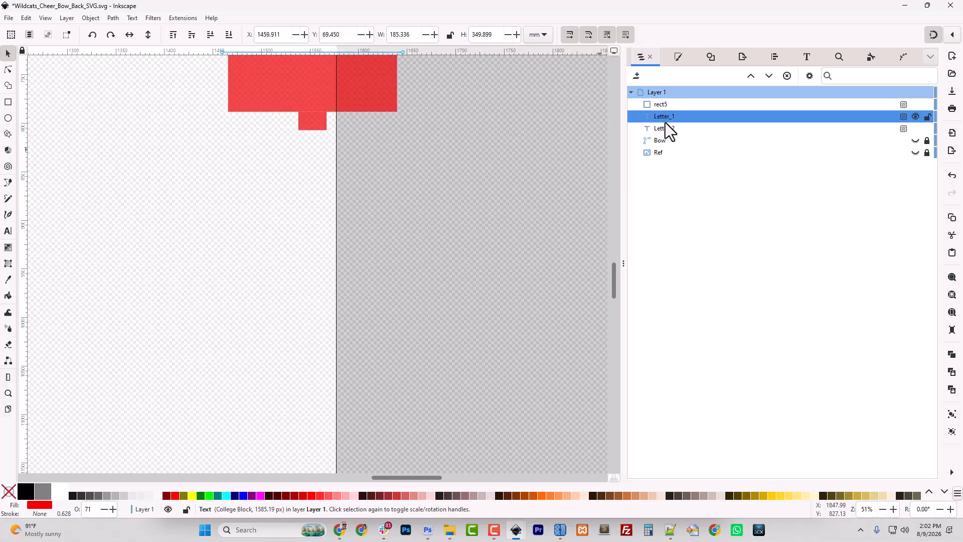
left_click(669, 126)
right_click(669, 127)
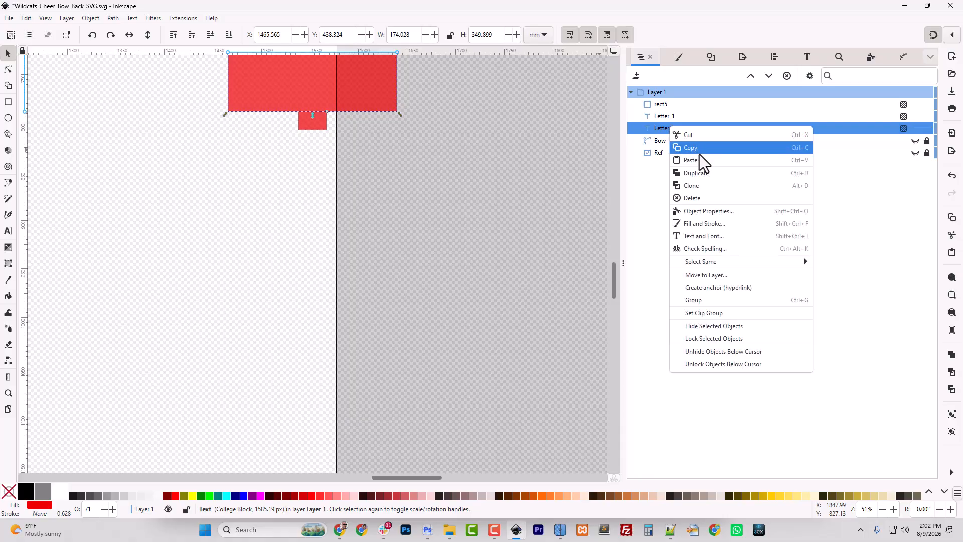
left_click(703, 178)
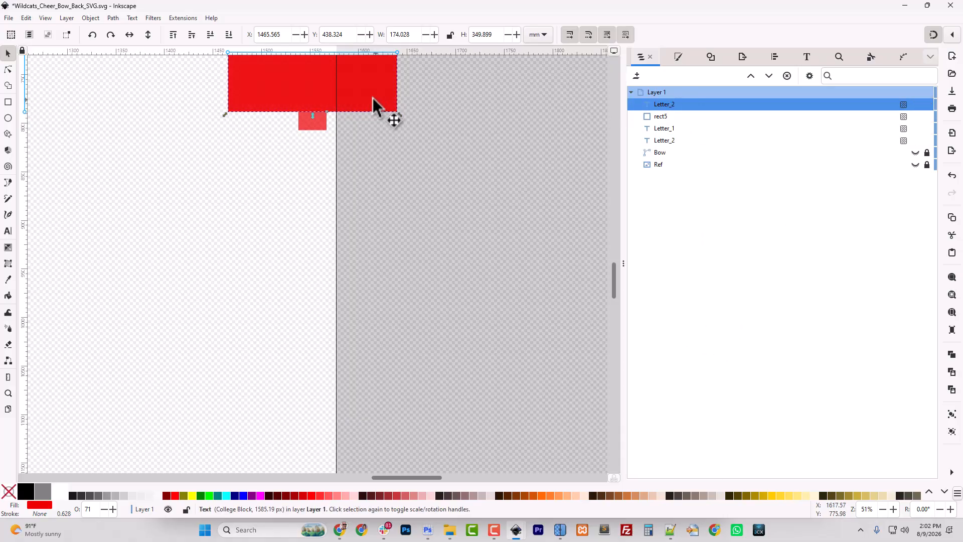
left_click_drag(375, 101, 387, 384)
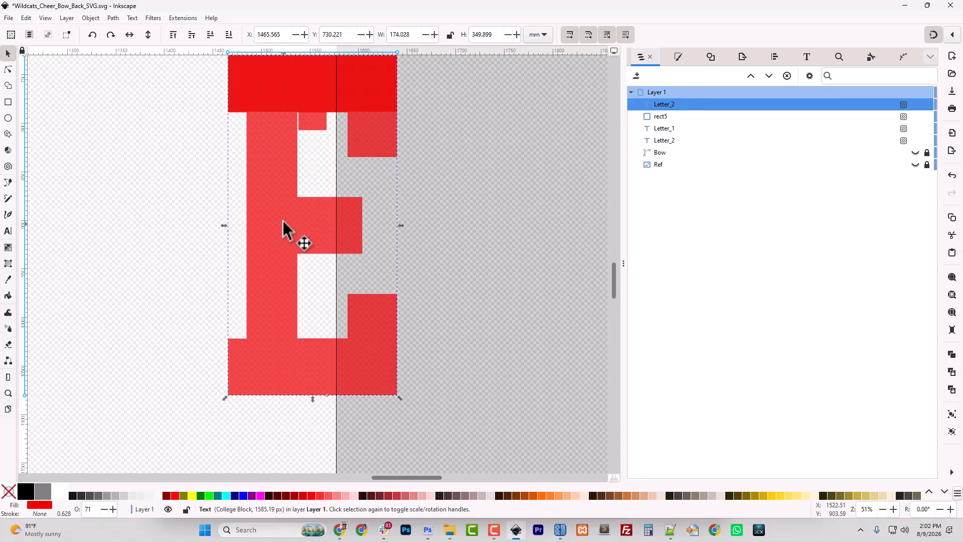
left_click_drag(282, 187, 284, 266)
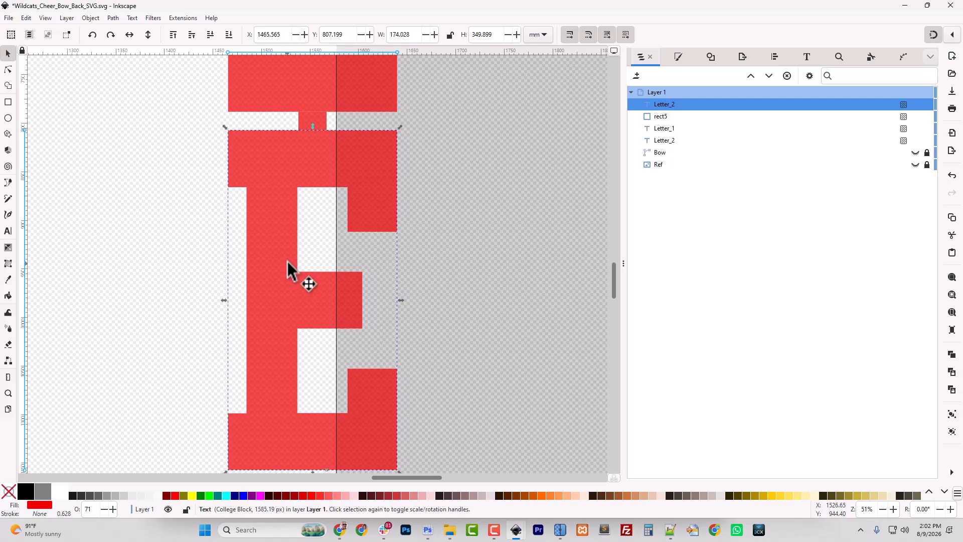
Lower the duplicated letter beneath Letter_2 in the object order and rename it Letter_3
left_click(768, 75)
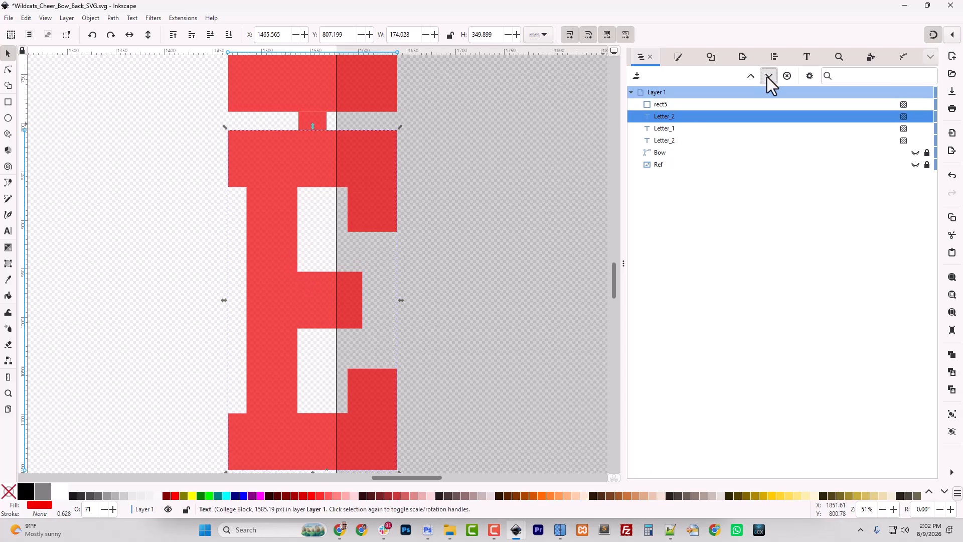
left_click(769, 76)
left_click(768, 76)
double_click(671, 140)
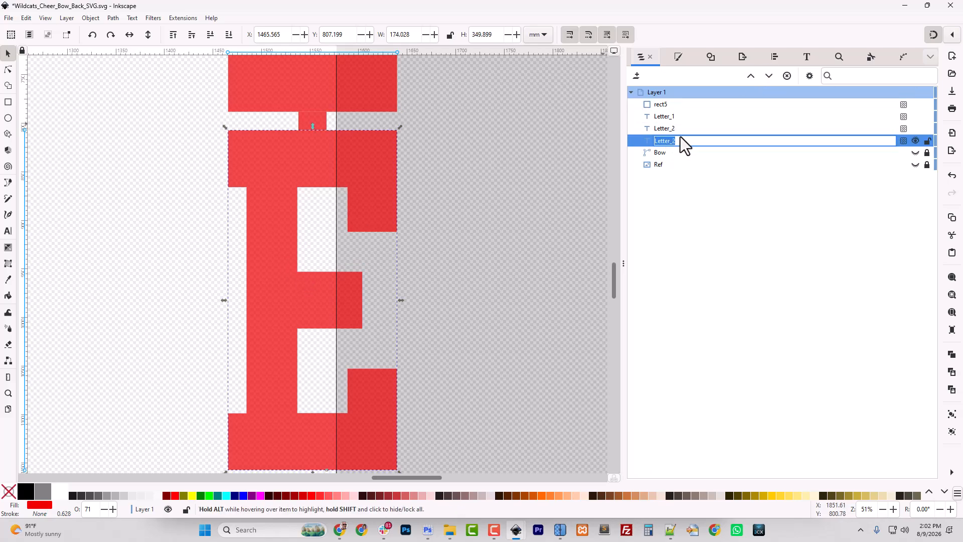
left_click(684, 140)
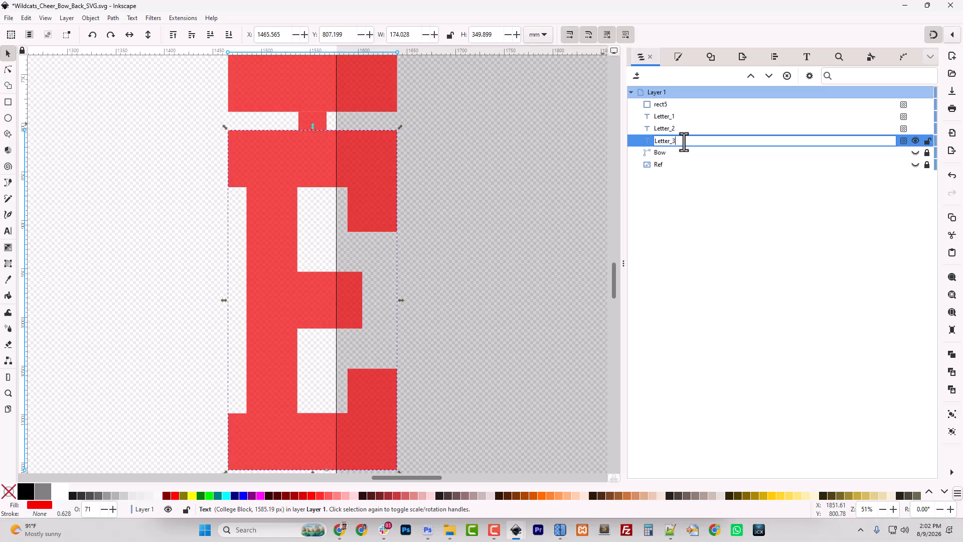
type("3")
key("Return")
Move the spacer rectangle rect5 down and snap its upper edge to the bottom edge of Letter_3
left_click(661, 105)
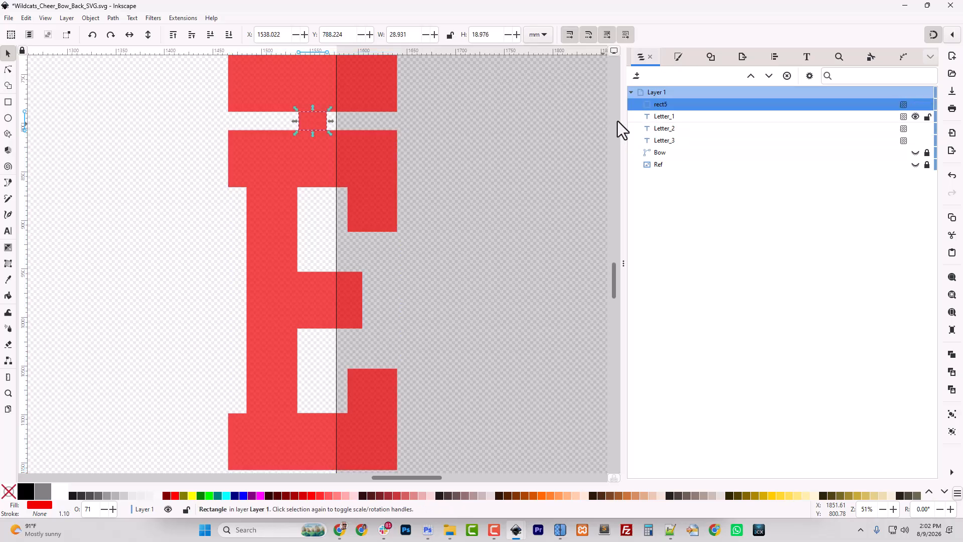
left_click_drag(301, 122, 348, 389)
scroll(348, 395, "down", 8)
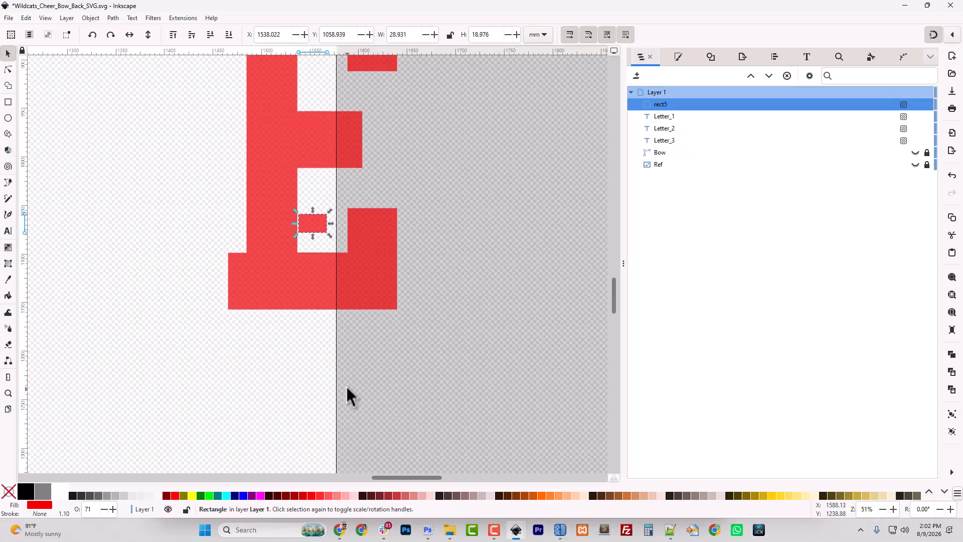
left_click_drag(317, 229, 317, 336)
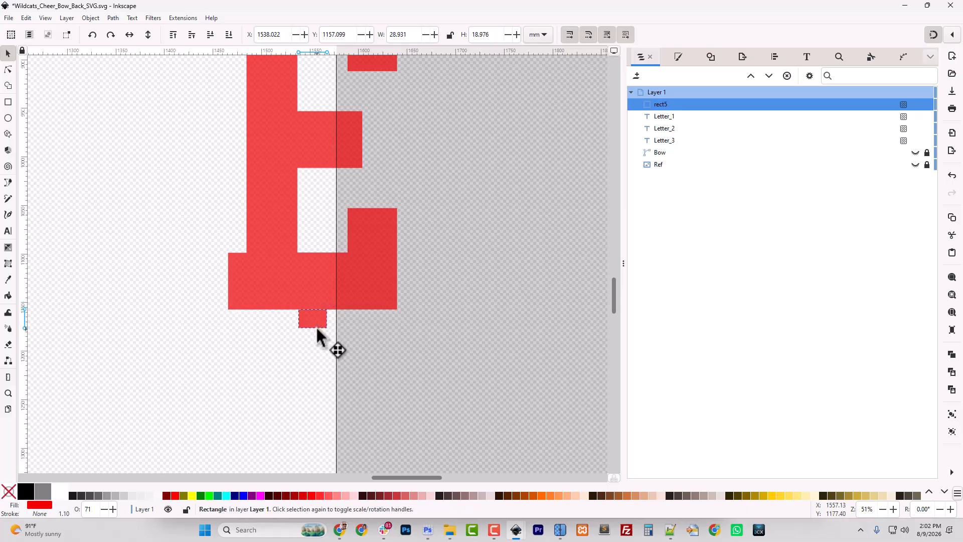
Duplicate Letter_3 and snap the copy beneath the spacer rectangle at about Y 1176 mm
right_click(664, 144)
left_click(689, 189)
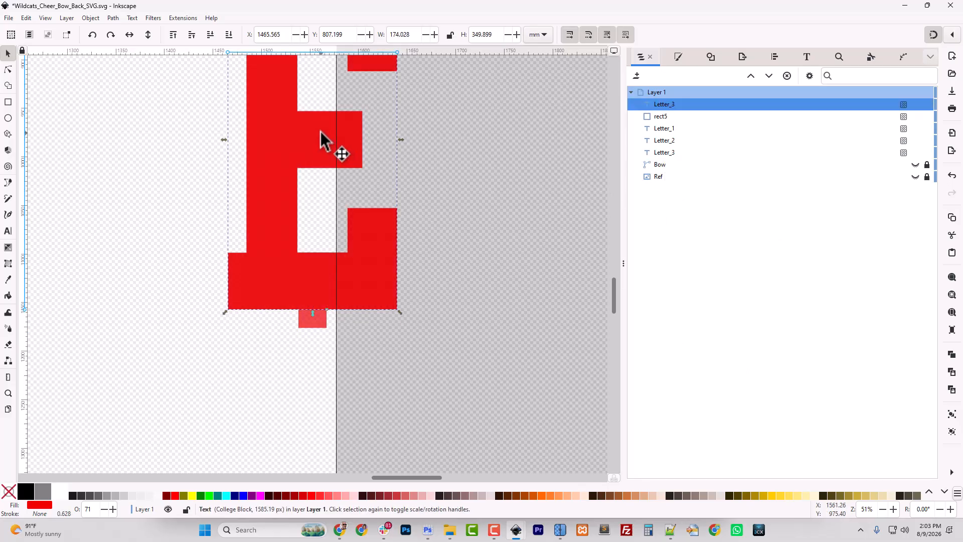
left_click_drag(321, 131, 275, 323)
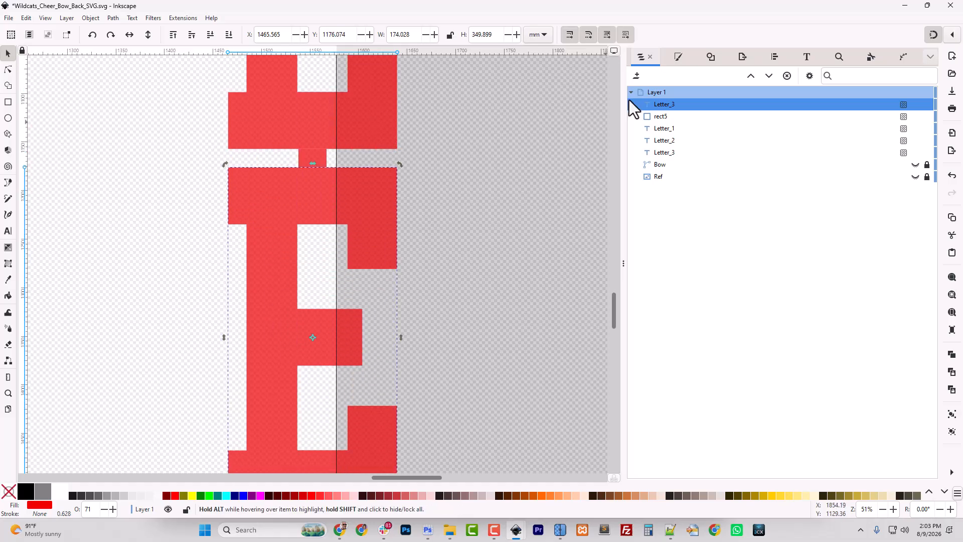
Lower the new duplicate beneath Letter_3 in the object order and rename it Letter_4
left_click(768, 76)
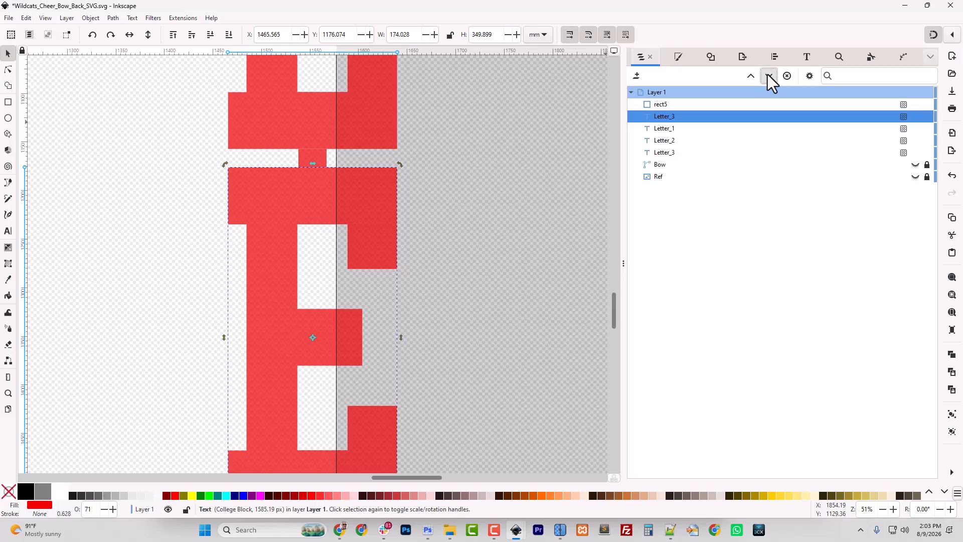
left_click(767, 75)
left_click(768, 75)
left_click(768, 75)
double_click(667, 153)
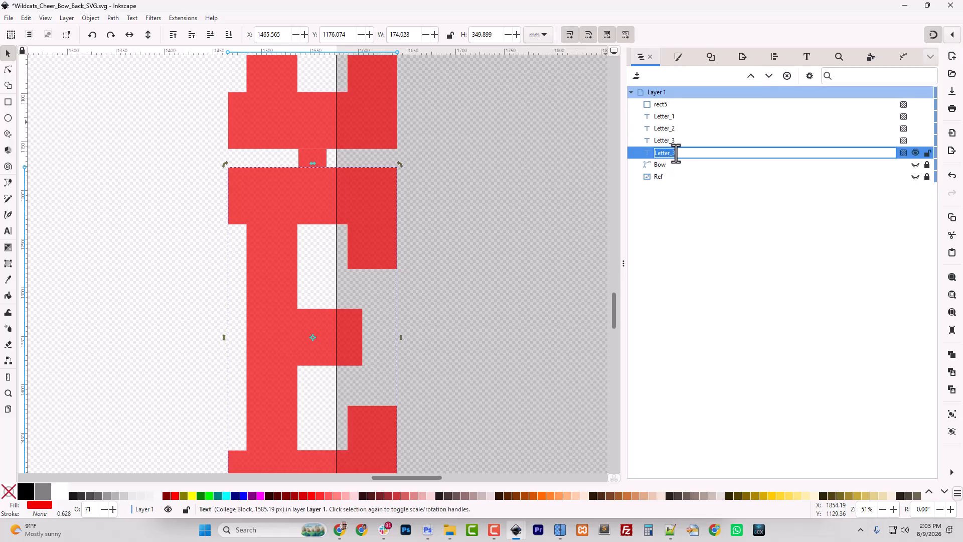
left_click(681, 153)
key("Return")
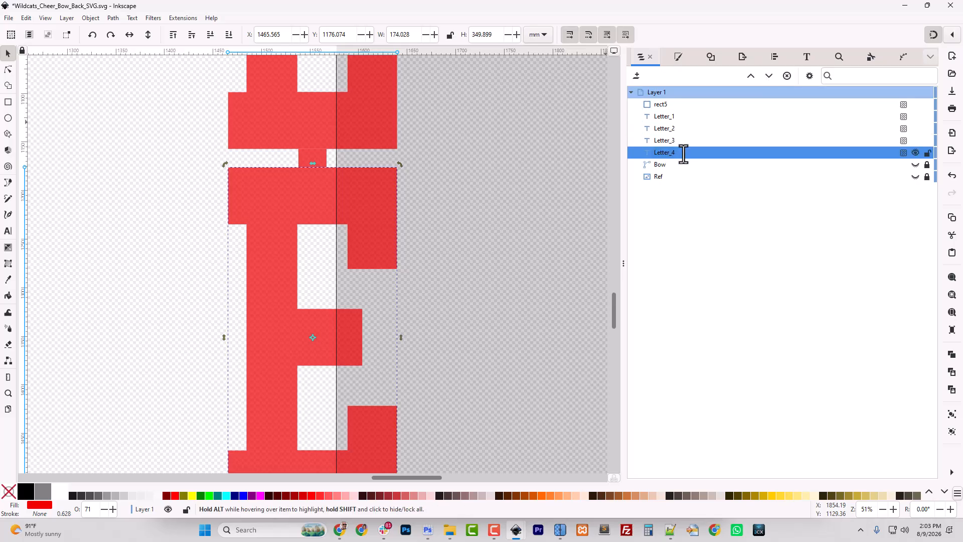
Duplicate Letter_4 and move the copy straight down below the original, to about Y 1557 mm
scroll(271, 230, "down", 6)
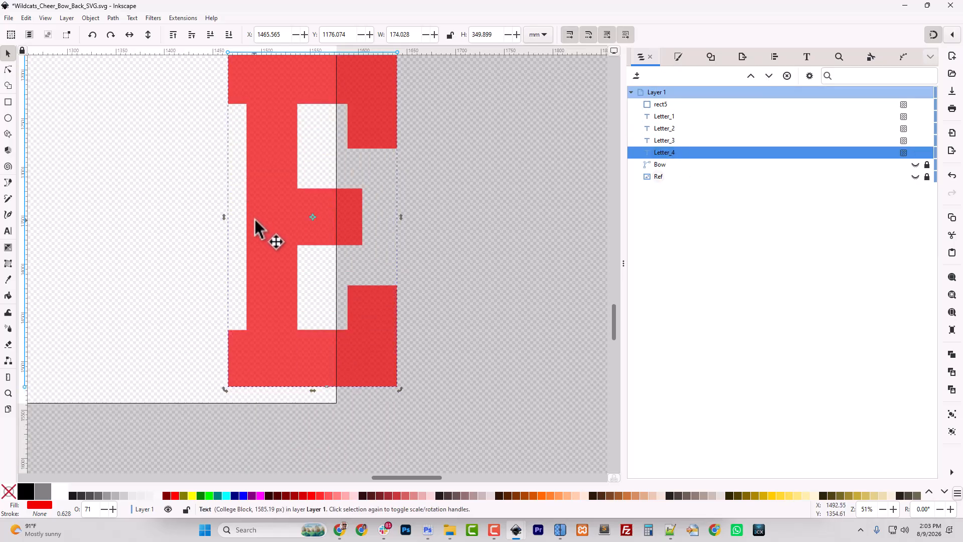
right_click(663, 153)
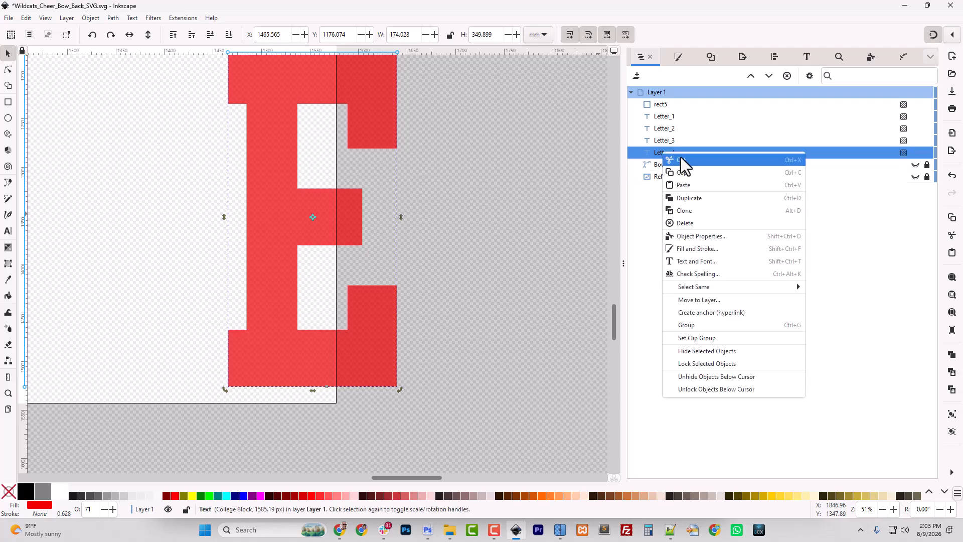
left_click(694, 198)
left_click_drag(279, 122, 265, 286)
scroll(303, 261, "up", 6)
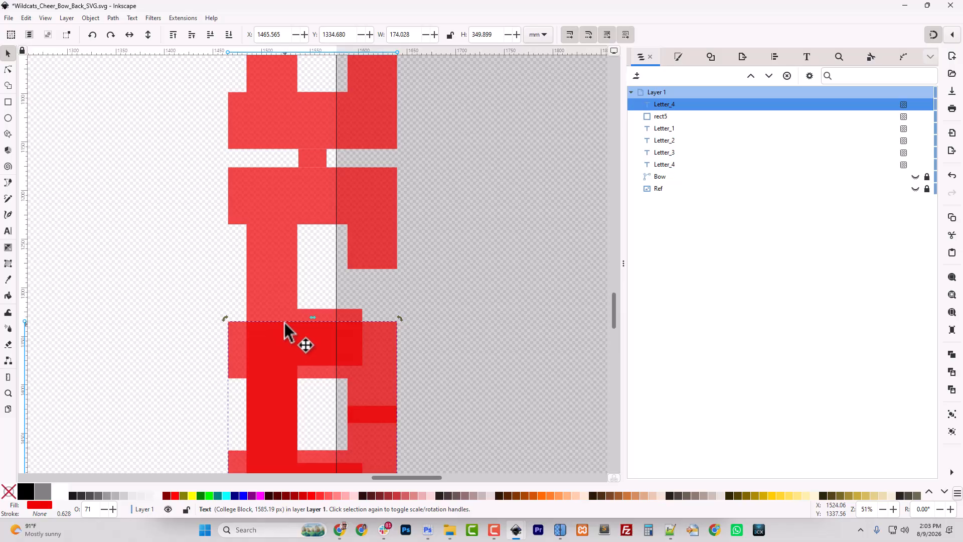
scroll(288, 314, "down", 8)
left_click_drag(288, 254, 287, 467)
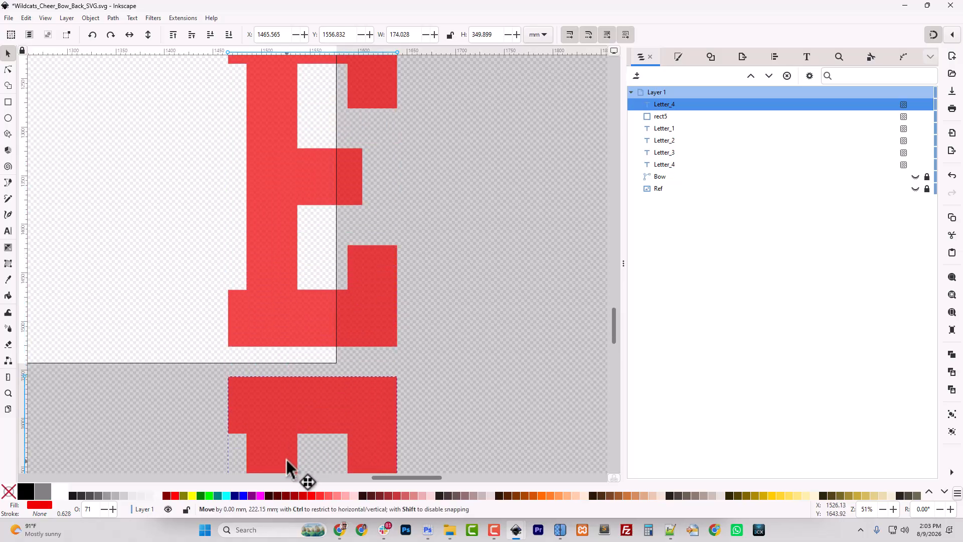
Move the spacer rectangle down from above Letter_4 to the letter's bottom edge
scroll(301, 381, "up", 6)
left_click(312, 124)
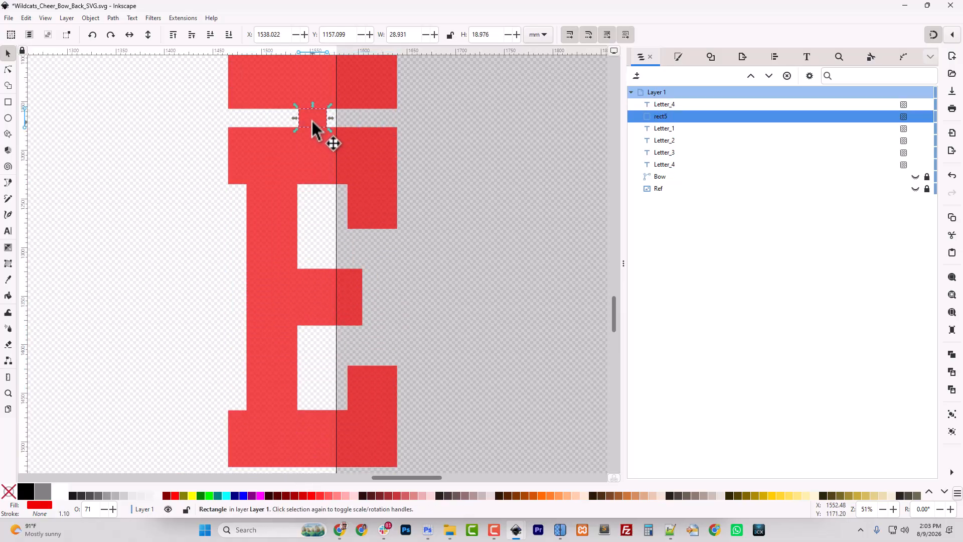
left_click_drag(311, 125, 312, 418)
scroll(317, 389, "down", 8)
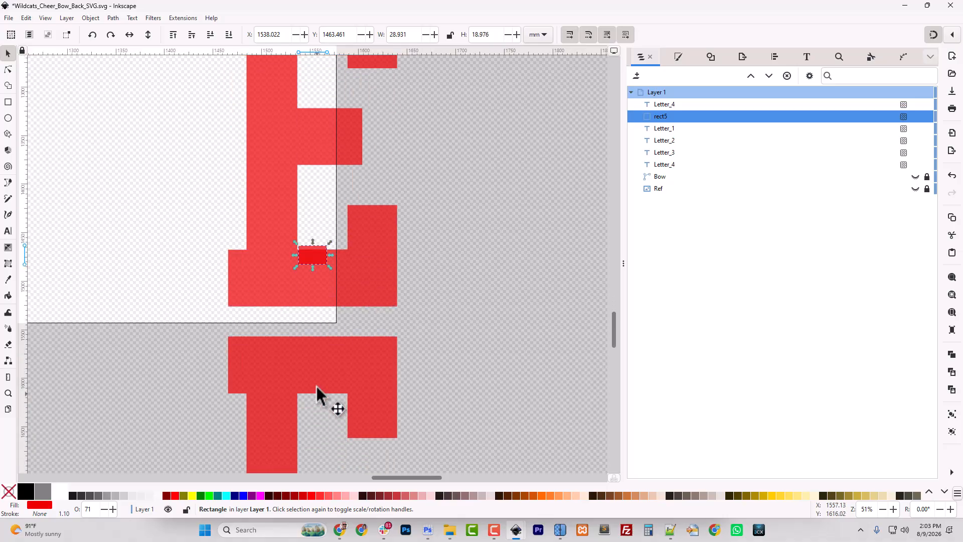
left_click_drag(312, 258, 311, 321)
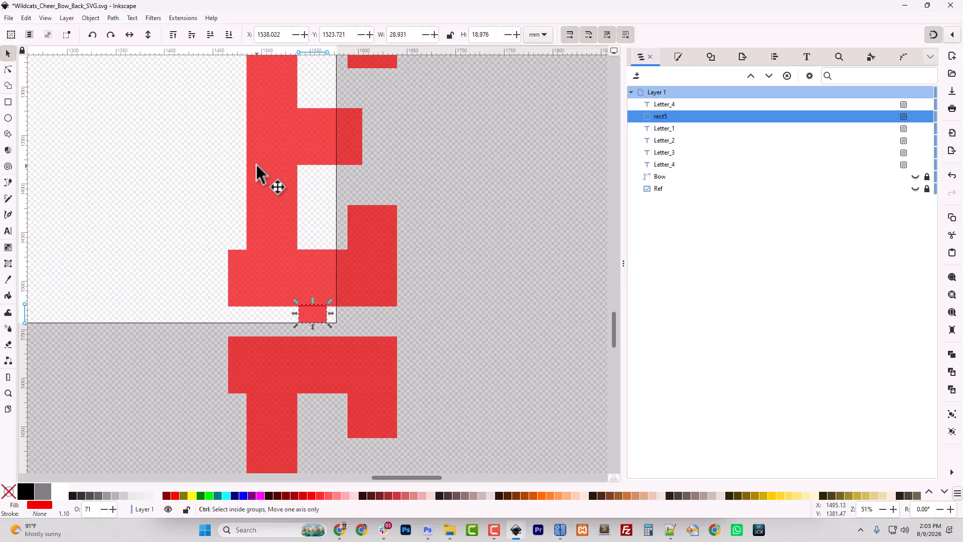
Resize the page to the drawing, and snap the spacer under Letter_4 with the fifth letter beneath it at about Y 1475.5 mm
left_click(450, 270)
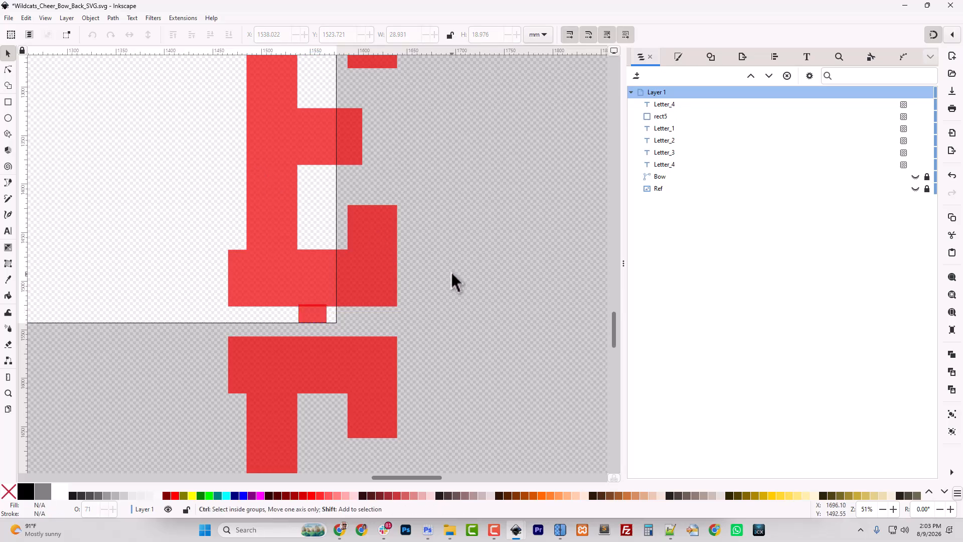
key("ctrl+shift+r")
left_click_drag(304, 314, 317, 343)
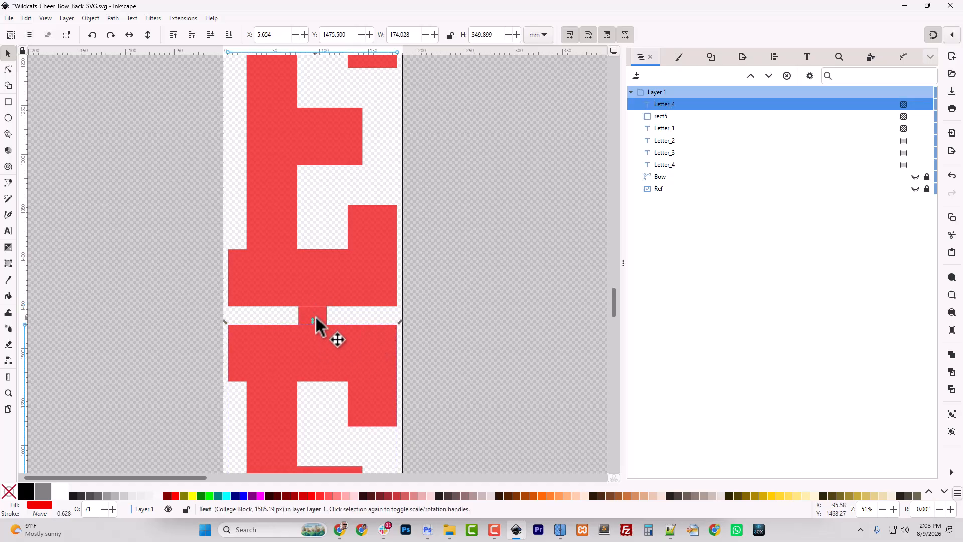
Lower the spacer rectangle rect5 to between Bow and Ref in the object order, and hide and lock it
left_click(317, 319)
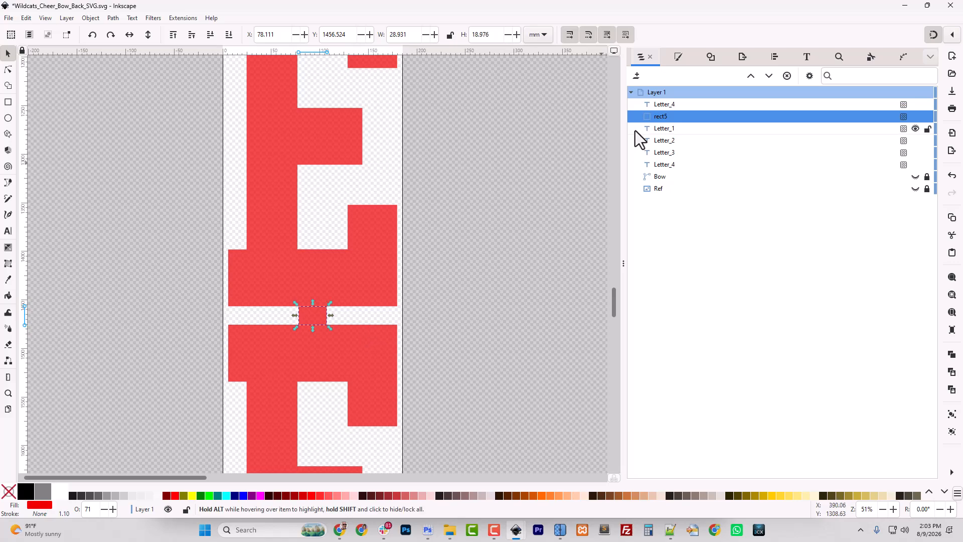
left_click(768, 76)
left_click(768, 76)
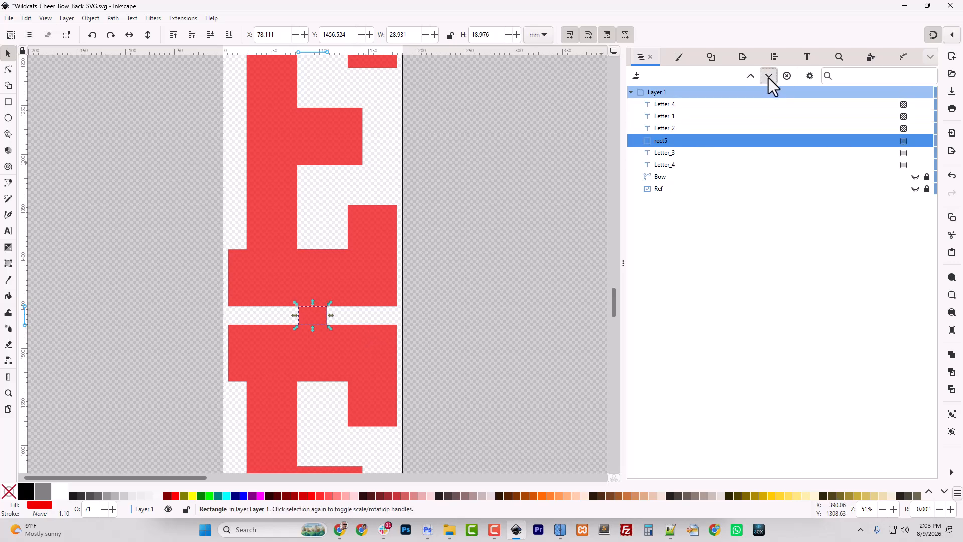
left_click(768, 76)
left_click(768, 75)
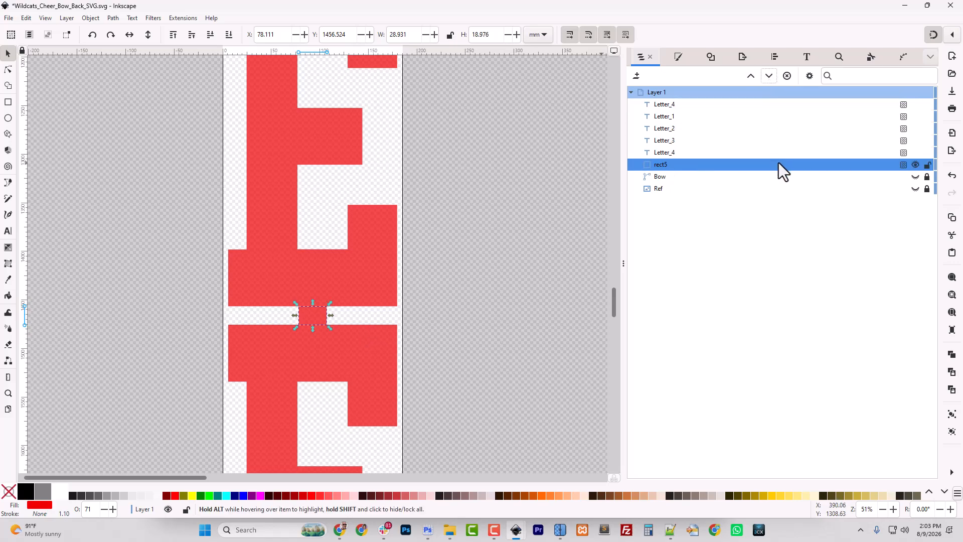
left_click(770, 79)
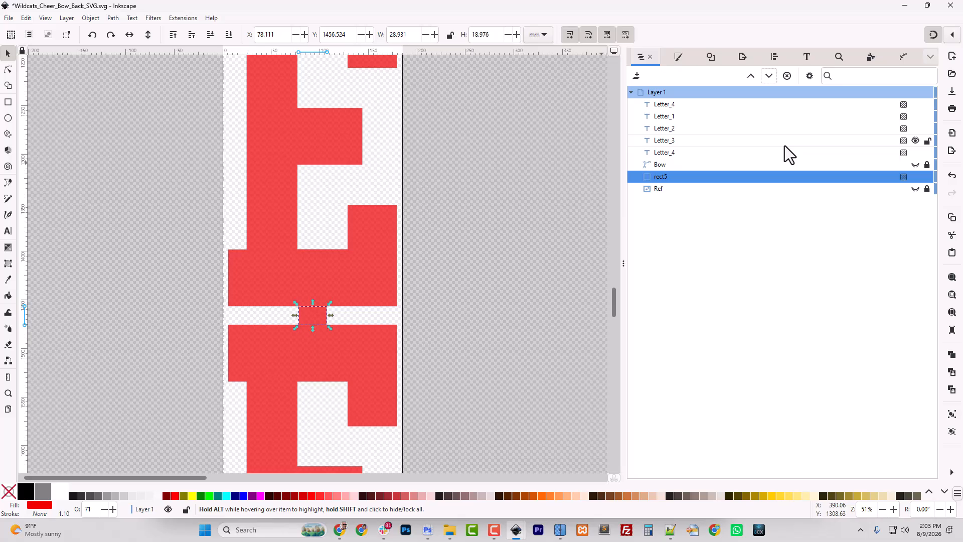
left_click(916, 177)
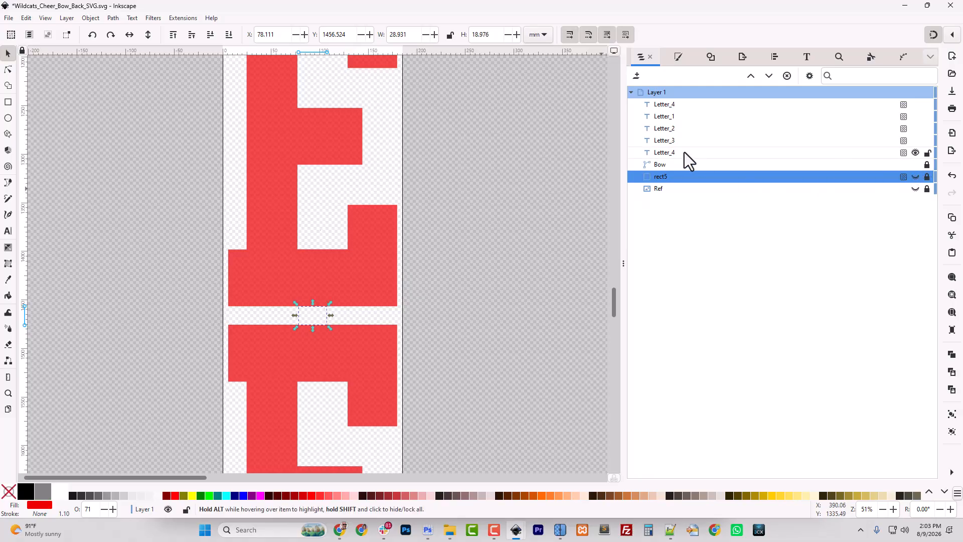
Make the Bow and Ref objects visible and compare the stacked letters with the reference lettering
left_click(670, 165)
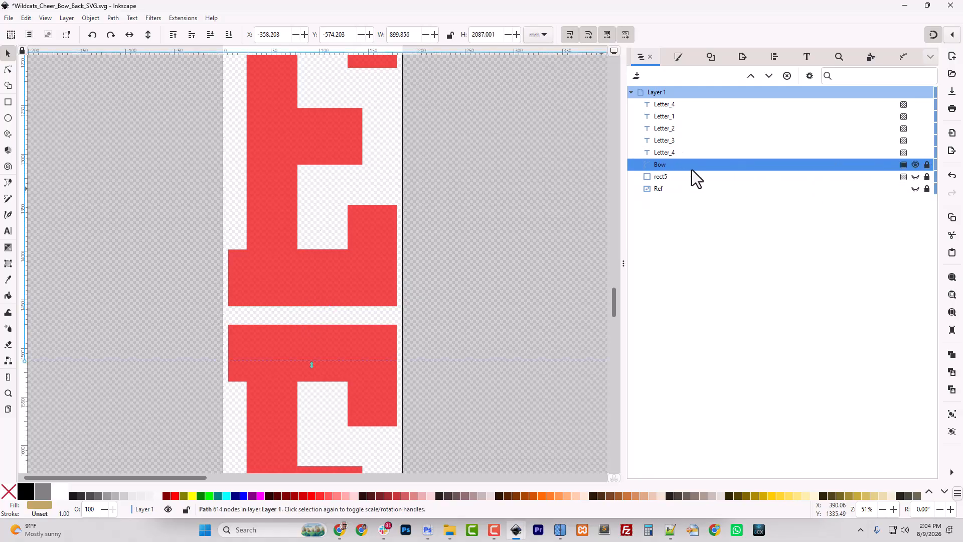
left_click(916, 189)
left_click(490, 230)
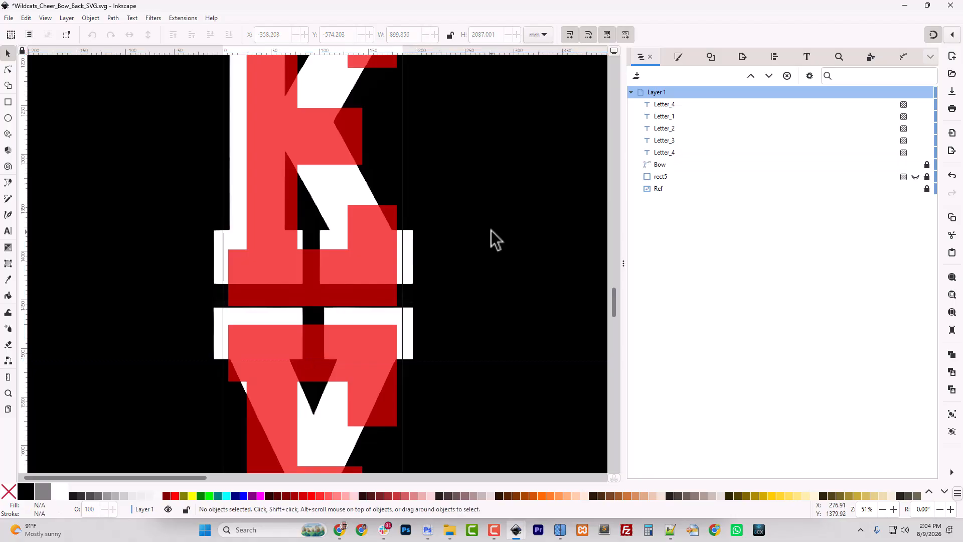
key("minus")
key("minus")
key("minus")
key("minus")
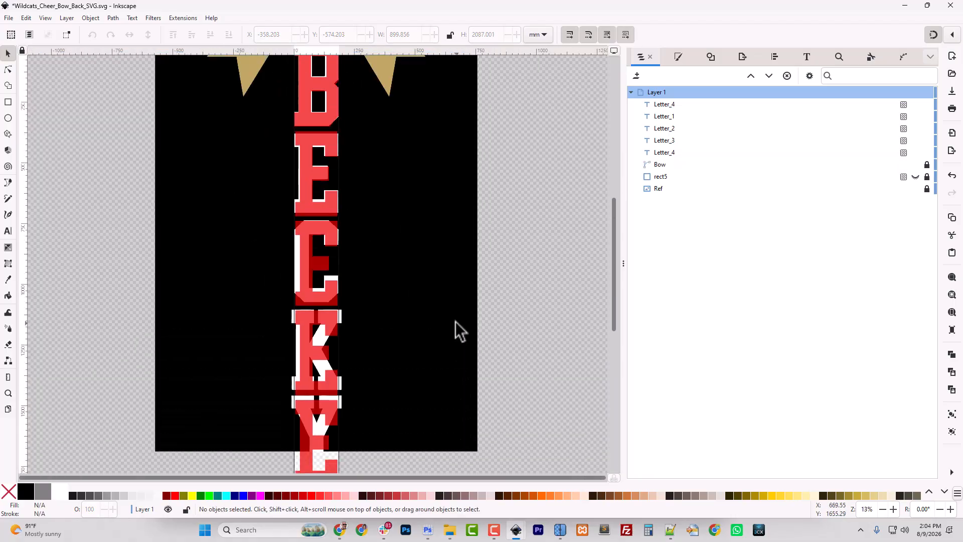
scroll(455, 321, "up", 3)
scroll(453, 321, "down", 4)
scroll(447, 319, "up", 2)
scroll(429, 318, "down", 2)
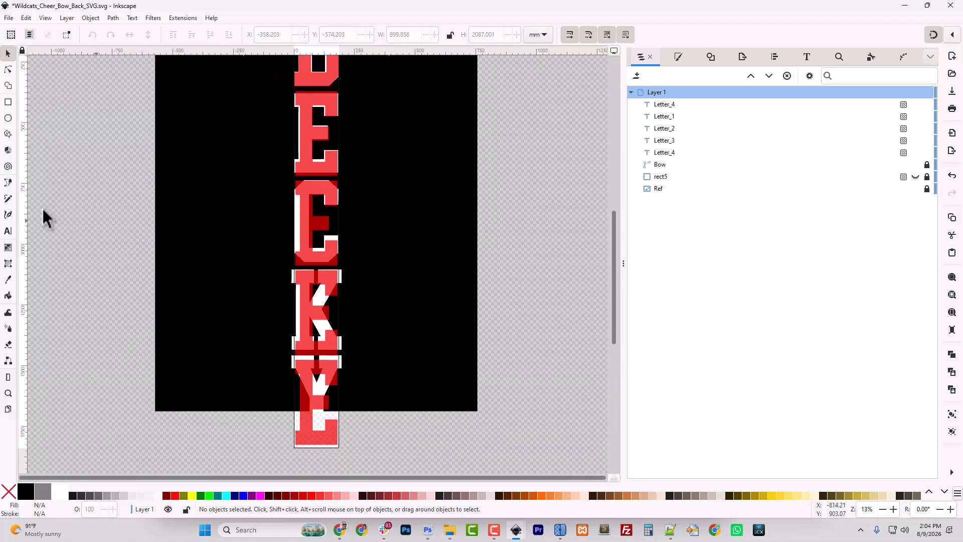
Change the third stacked letter's text to C, the fourth to K and the fifth to Y
left_click(7, 231)
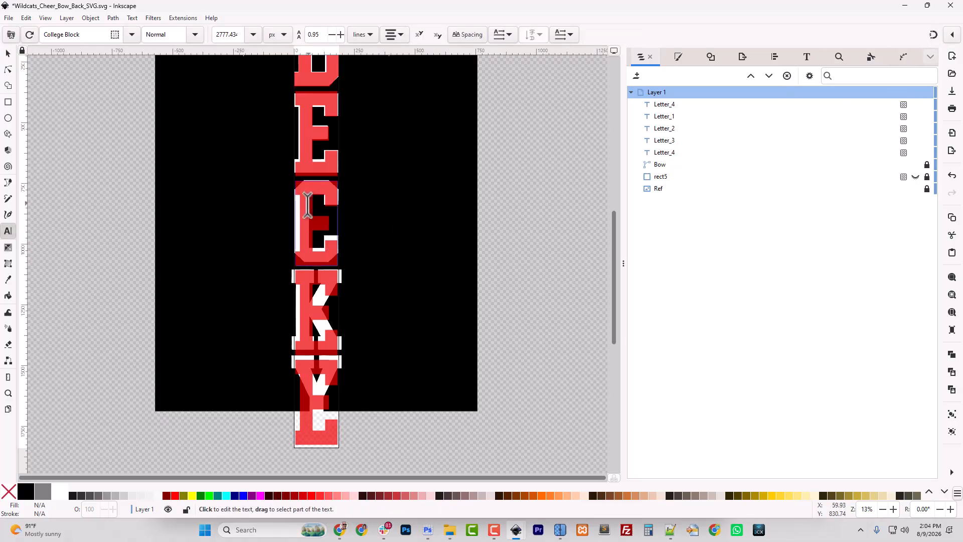
left_click(333, 226)
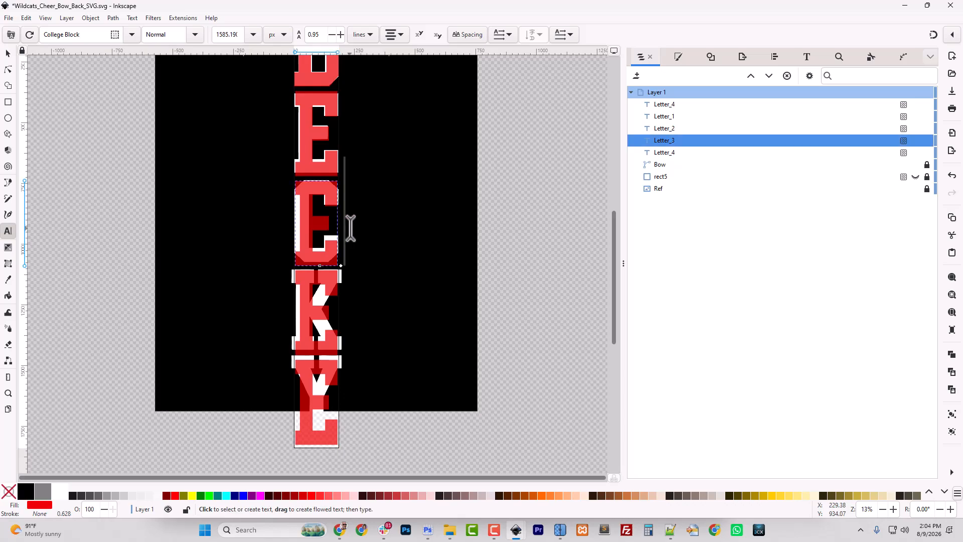
type("C")
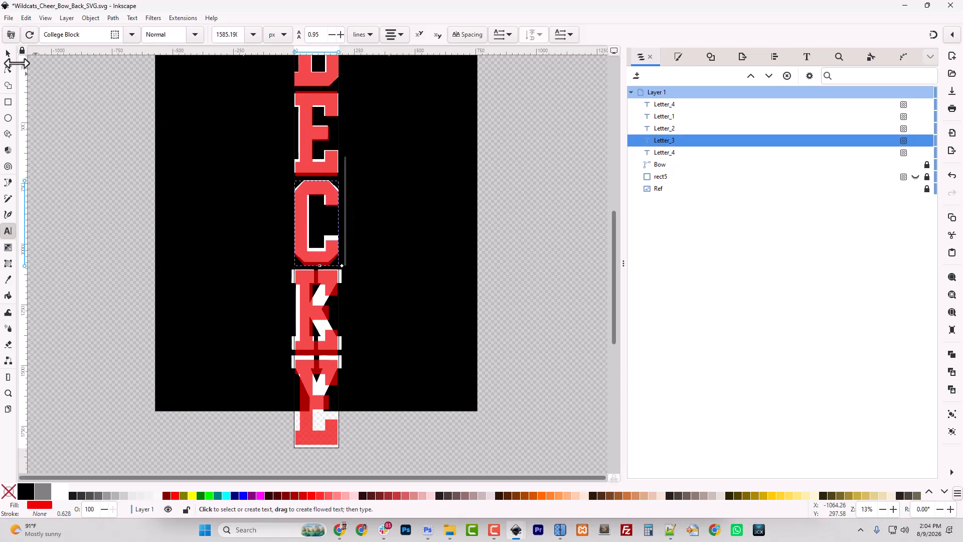
left_click(332, 300)
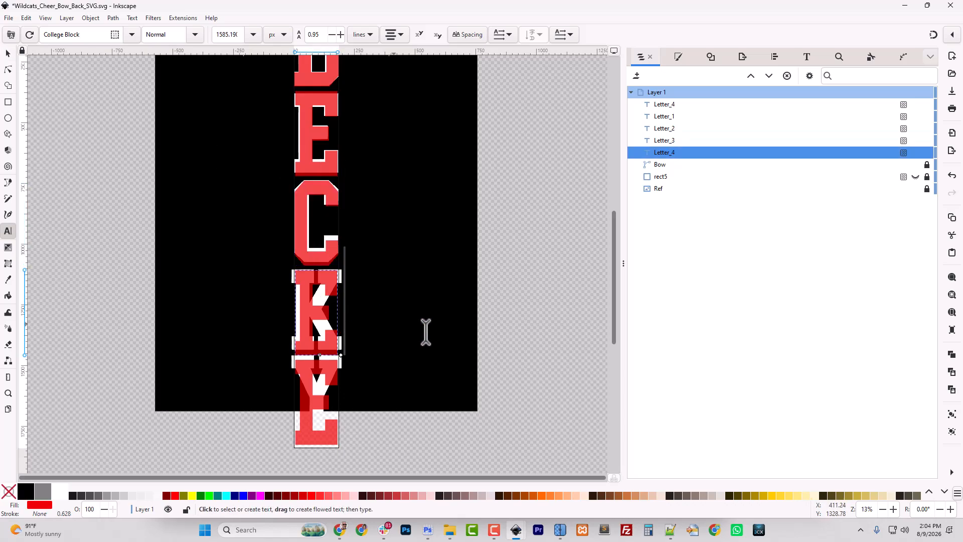
key("BackSpace")
type("K")
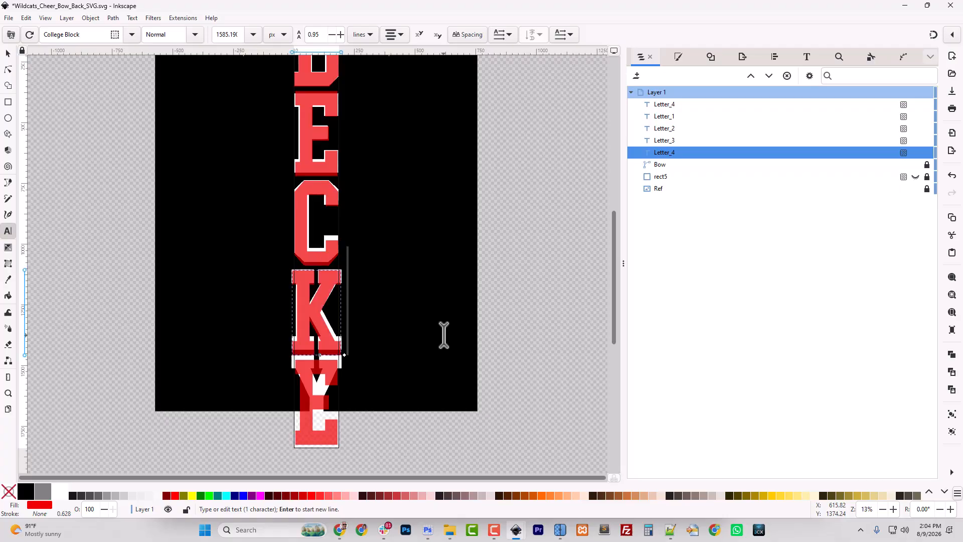
left_click(334, 397)
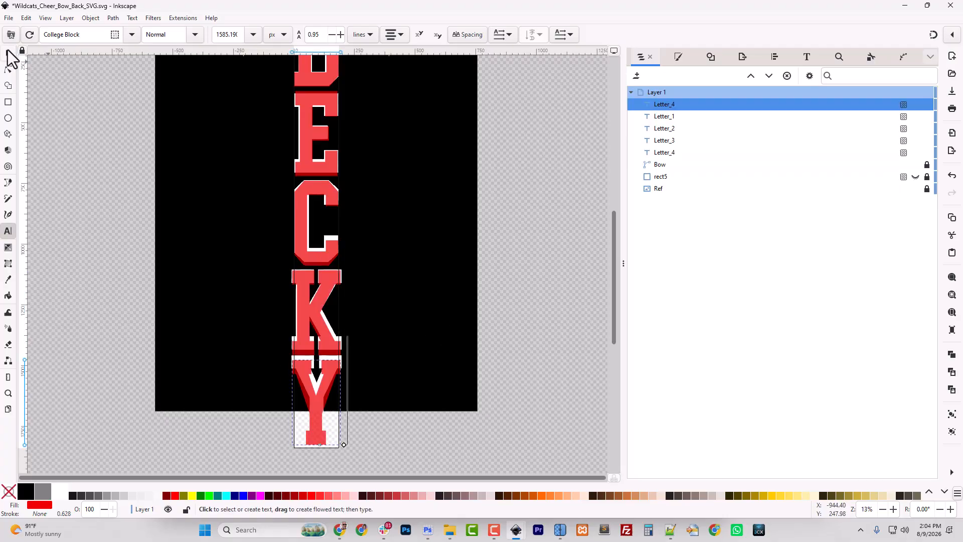
Lower the Y letter's object in the object order until it sits last among the letters, directly above Bow
left_click(8, 54)
scroll(392, 383, "up", 6)
scroll(425, 332, "down", 4)
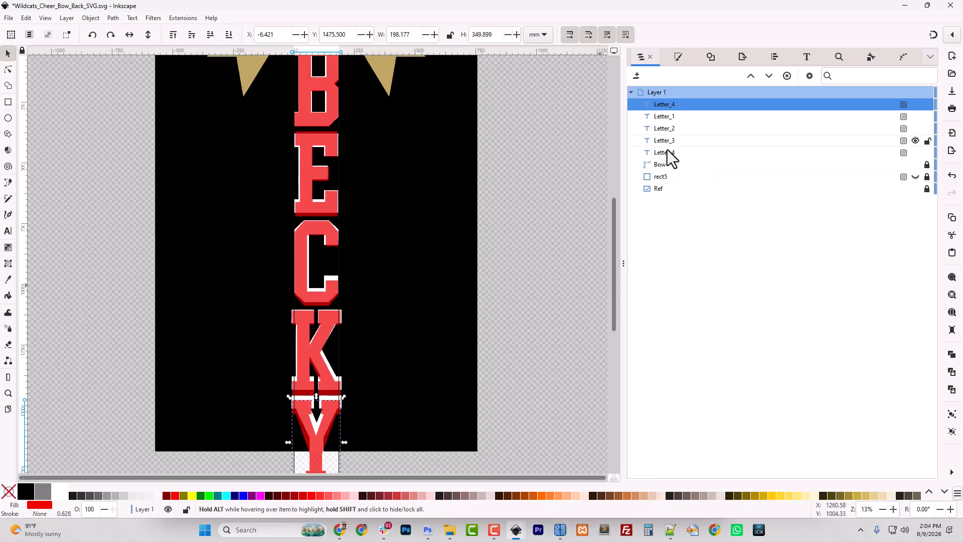
left_click(772, 77)
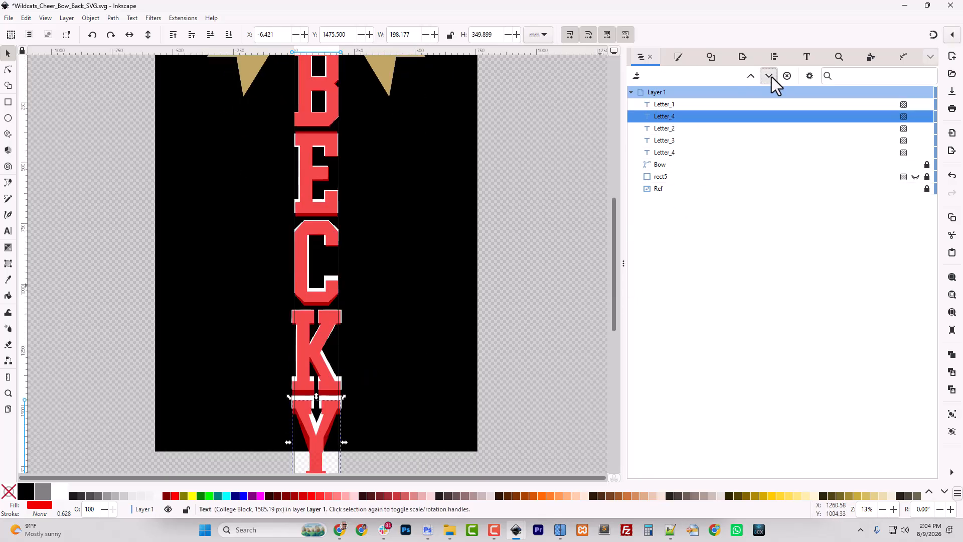
left_click(771, 77)
left_click(772, 76)
left_click(772, 77)
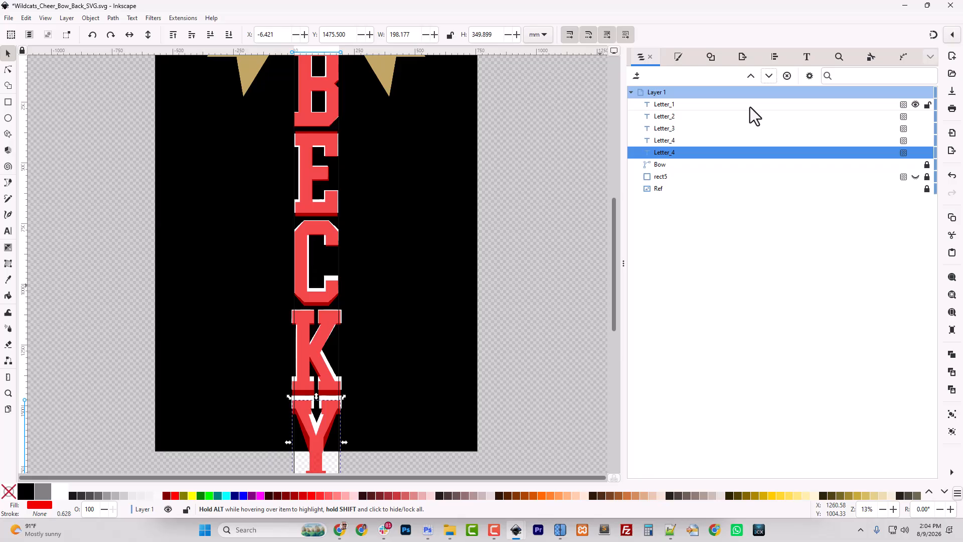
Rename the Y letter's object as Letter_5 and keep it directly beneath Letter_4 in the object order
double_click(676, 152)
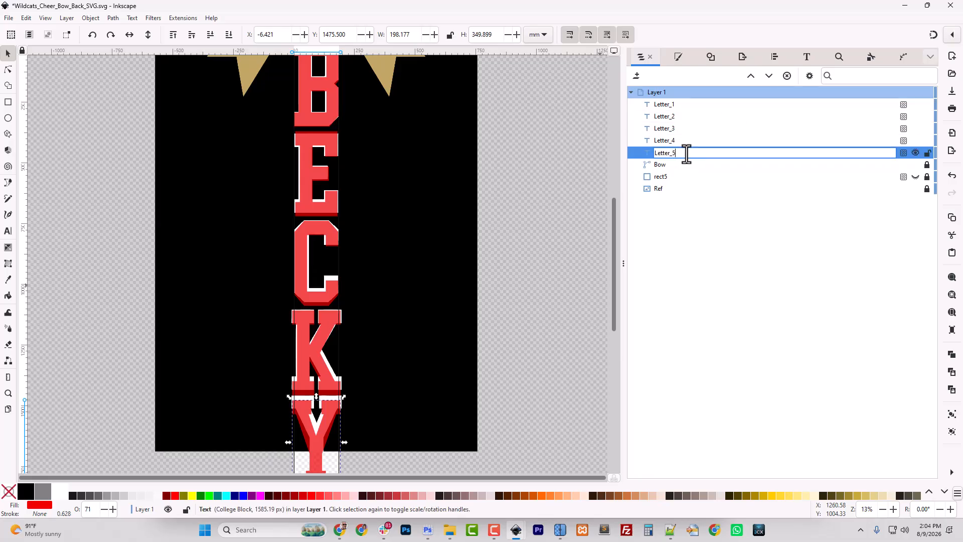
type("5")
key("Return")
left_click(751, 75)
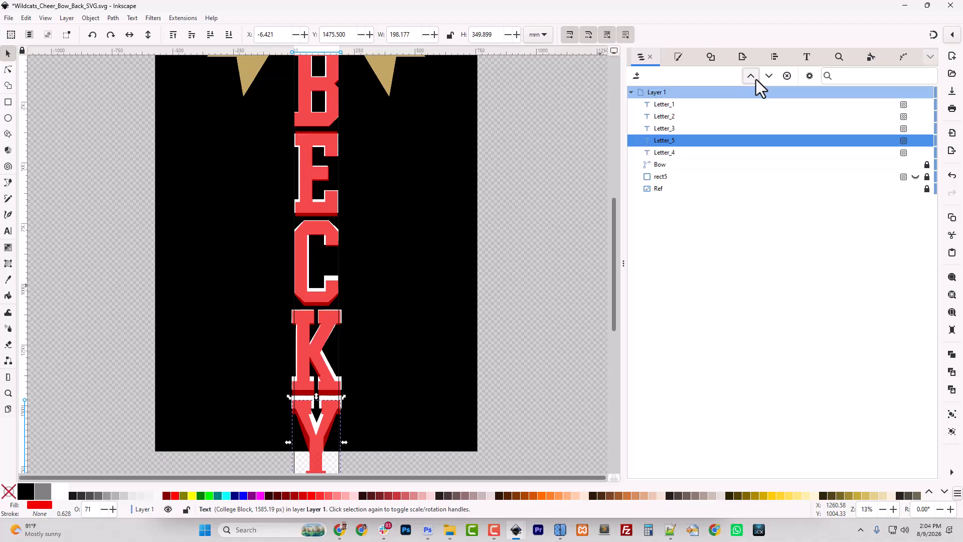
left_click(767, 77)
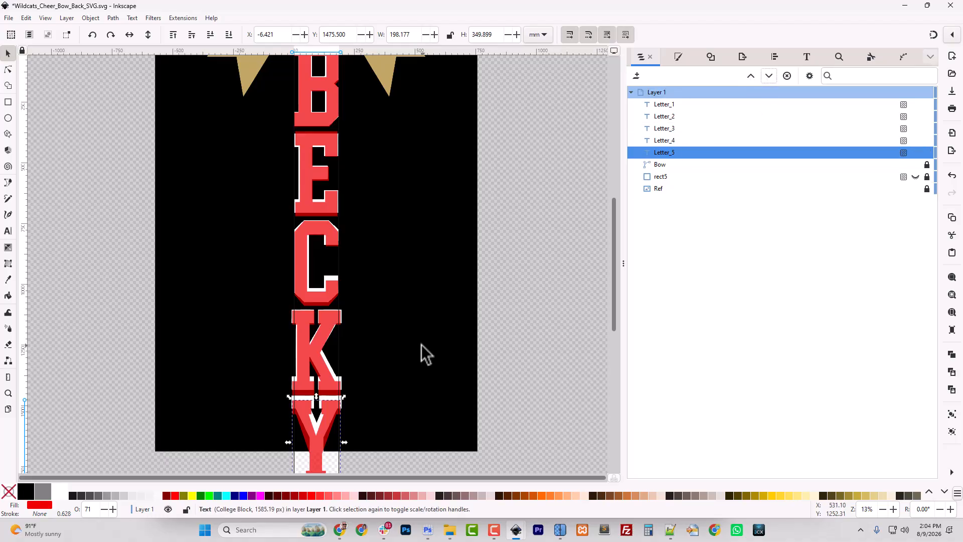
Set Letter_1 through Letter_5 to 100% opacity and a white fill with RGB values of 255, 255, 255
left_click(678, 107, "shift")
left_click(679, 59)
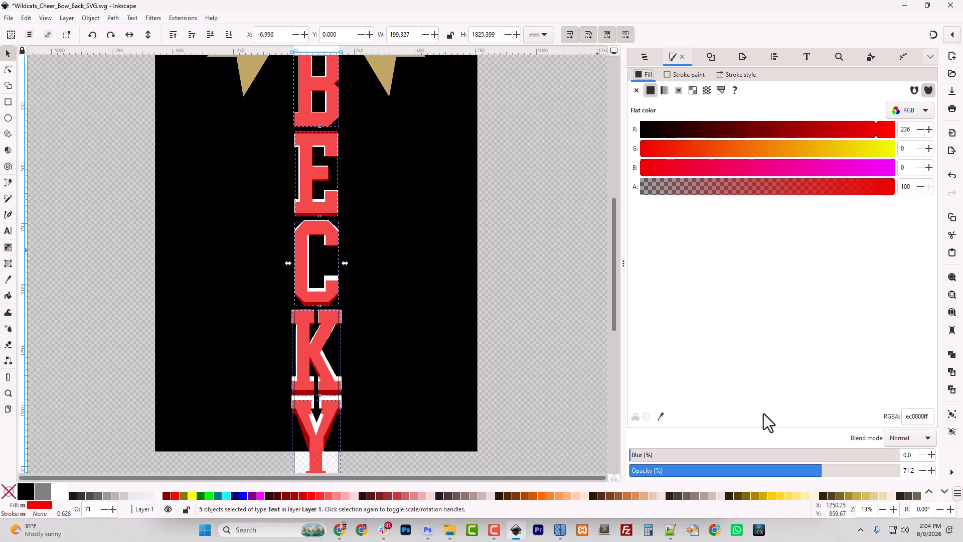
left_click_drag(817, 472, 959, 500)
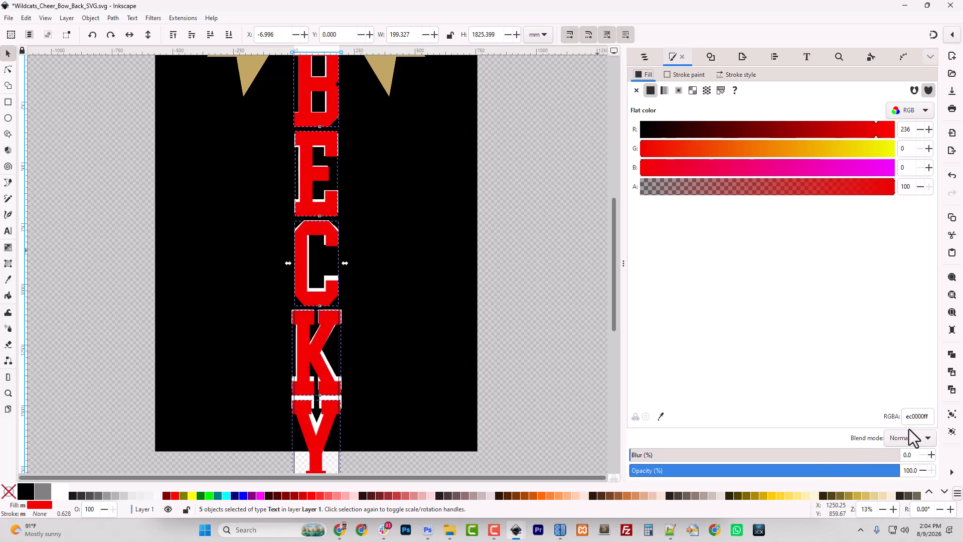
left_click_drag(873, 133, 903, 153)
left_click_drag(843, 168, 905, 171)
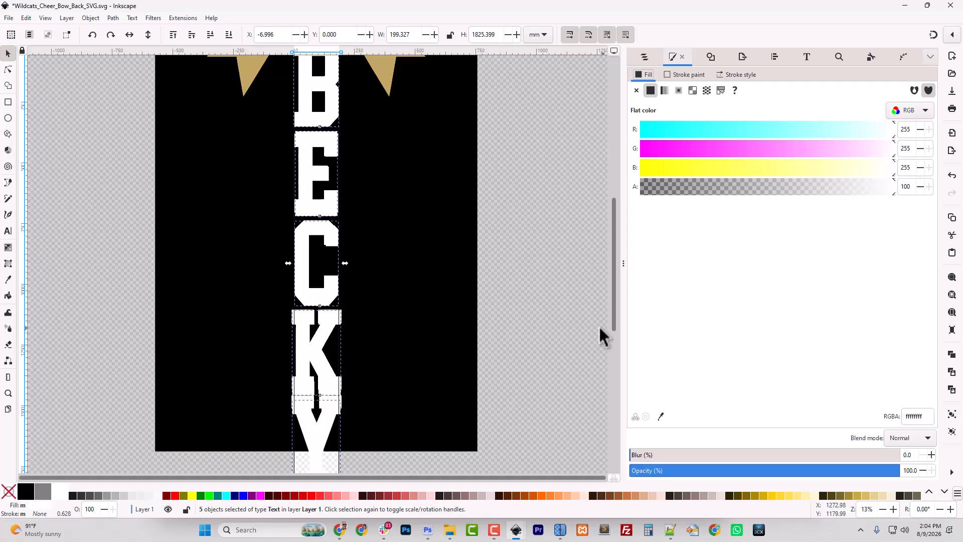
Set alignment relative to the page and centre the Bow object horizontally on it
scroll(474, 368, "up", 5)
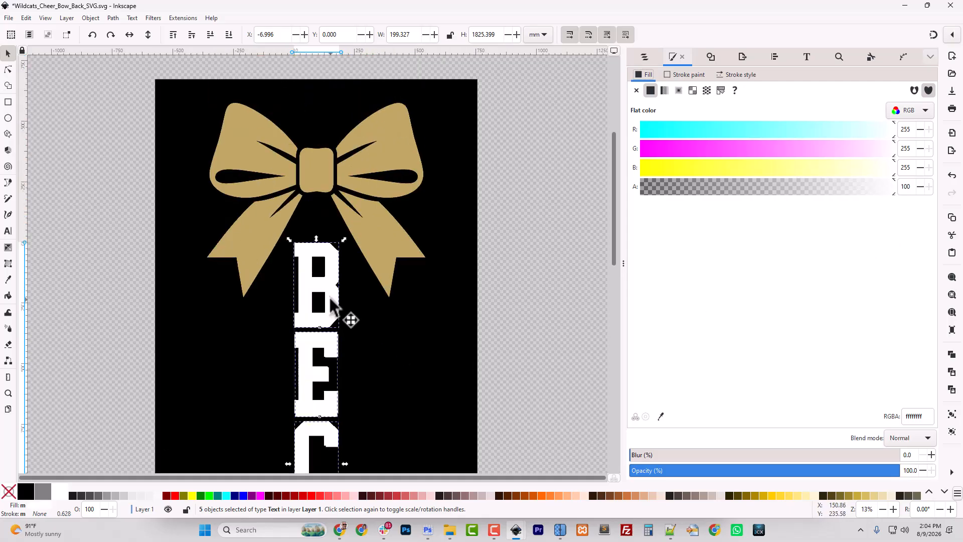
left_click(775, 57)
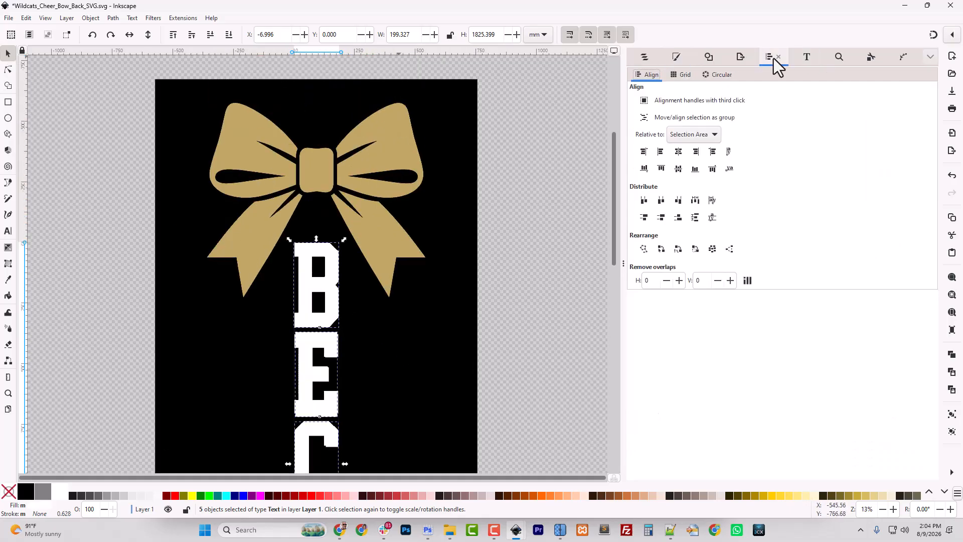
left_click(695, 137)
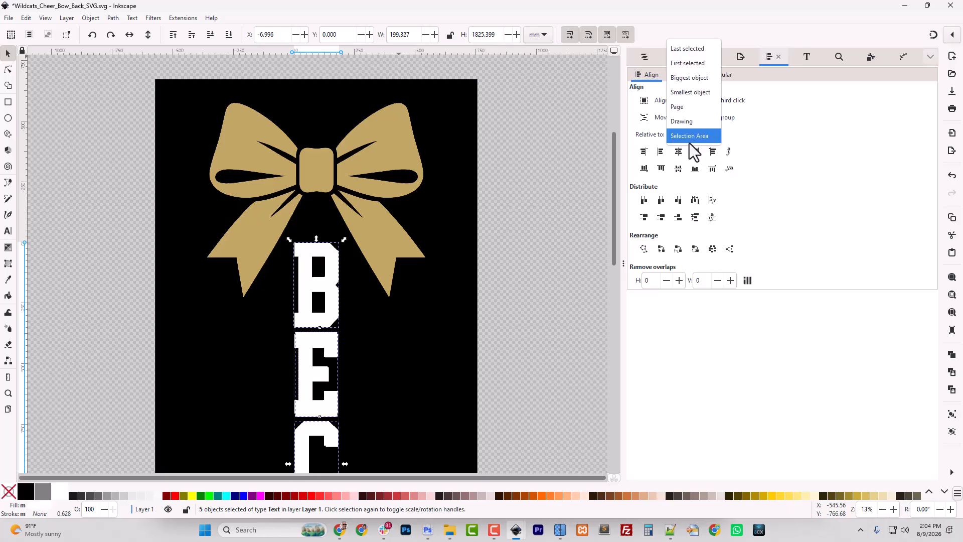
left_click(685, 111)
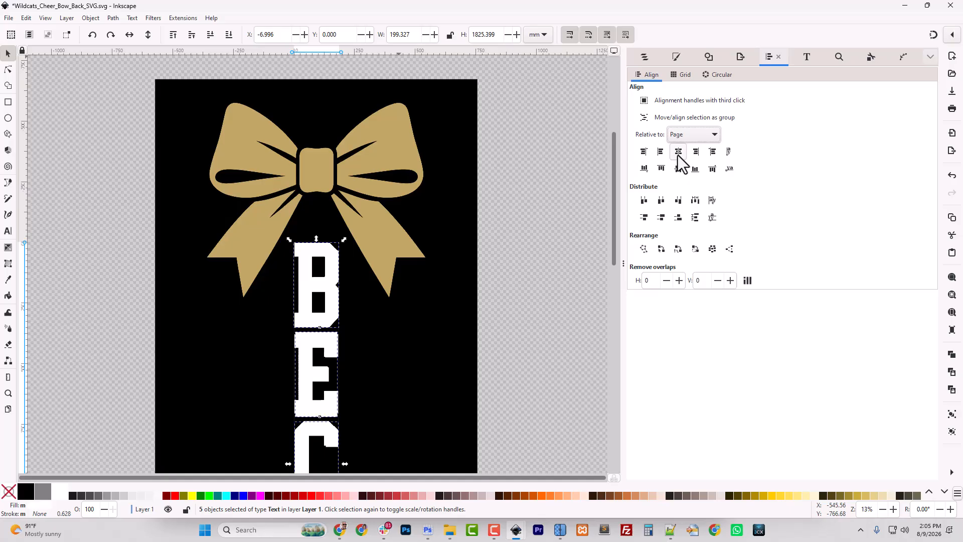
left_click(646, 57)
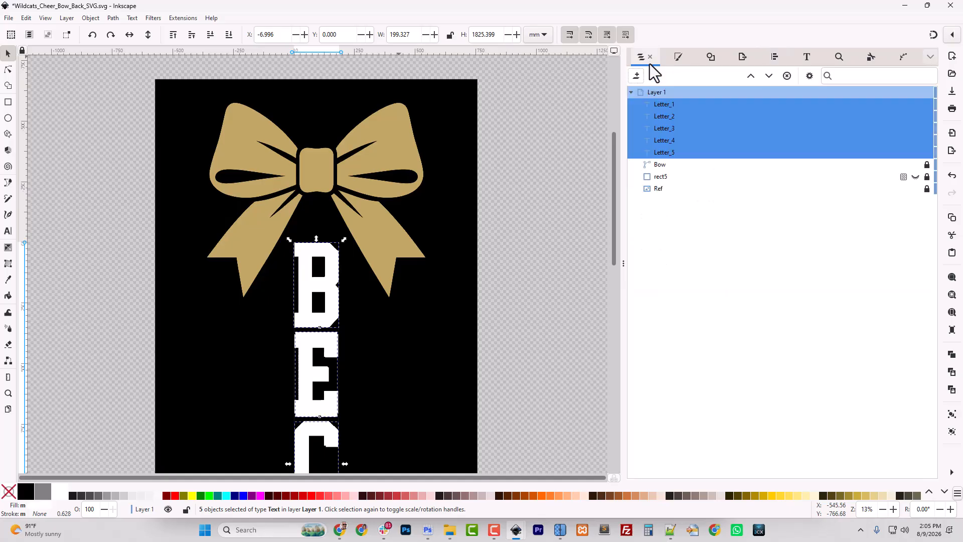
left_click(660, 165)
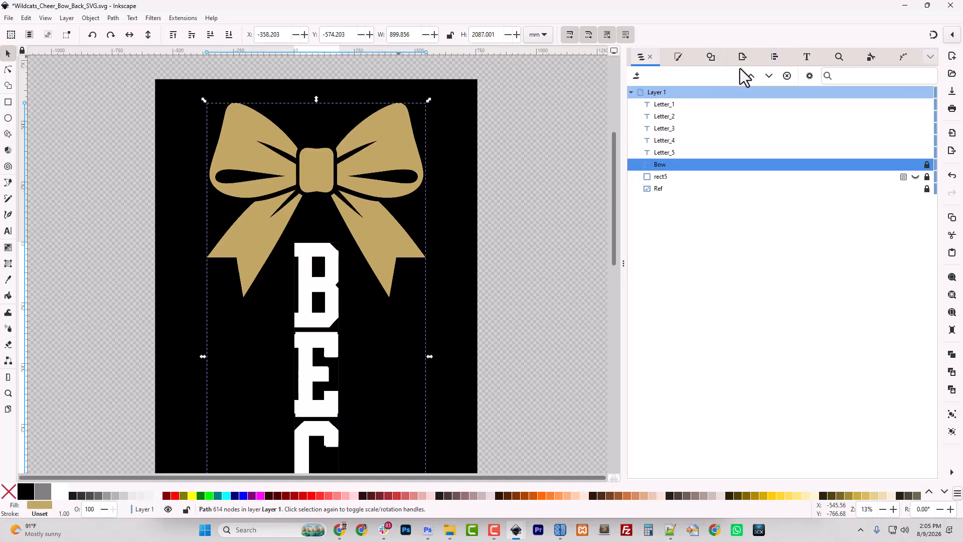
left_click(776, 57)
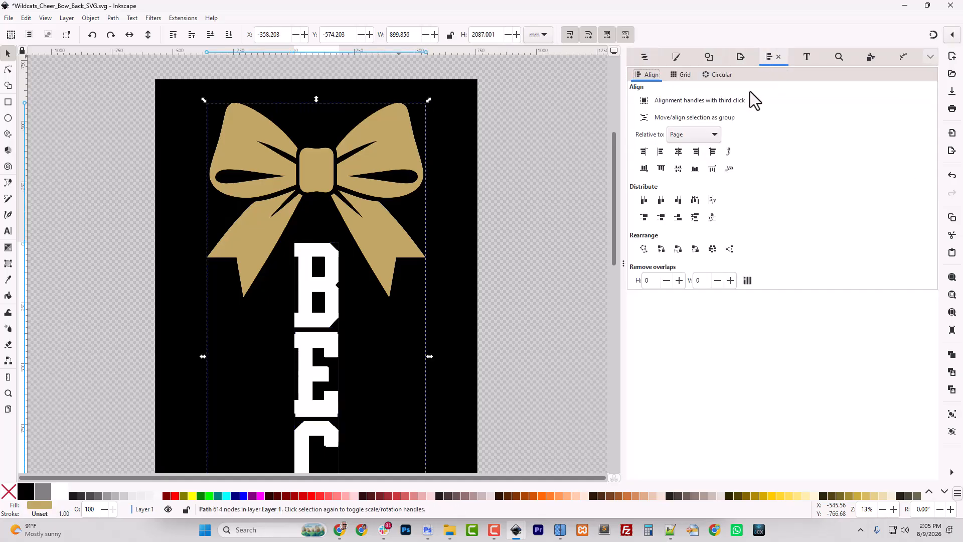
left_click(678, 152)
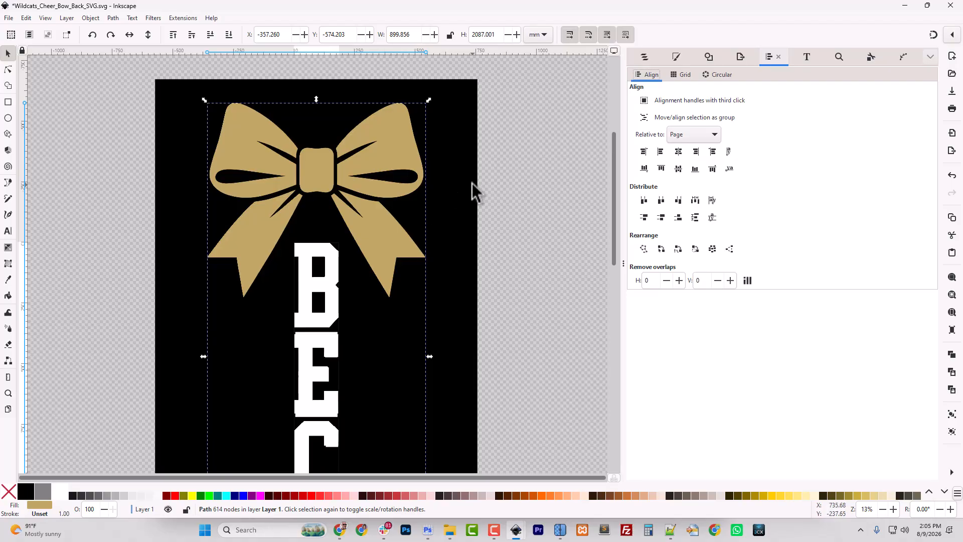
Hide the Ref image and resize the page to fit the bow and letters
scroll(421, 305, "down", 10)
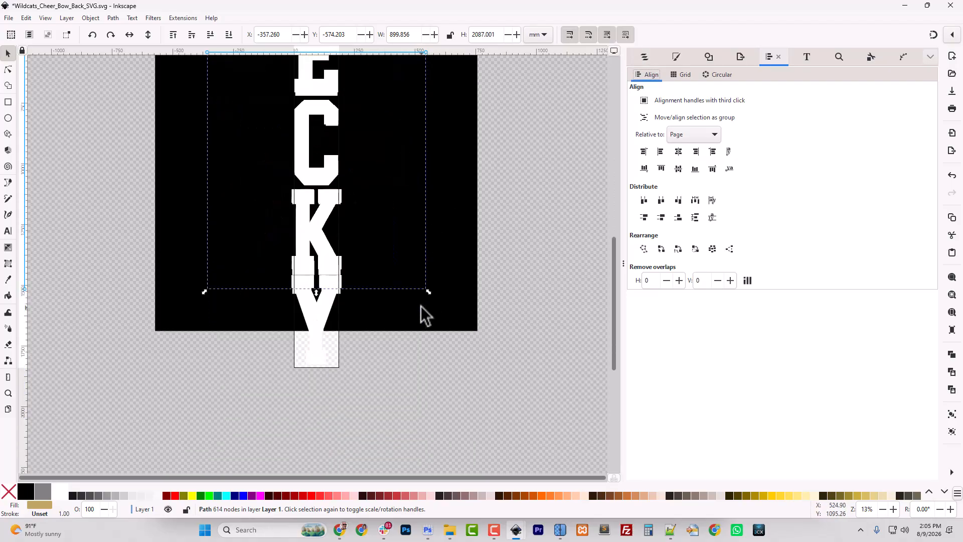
scroll(421, 305, "up", 5)
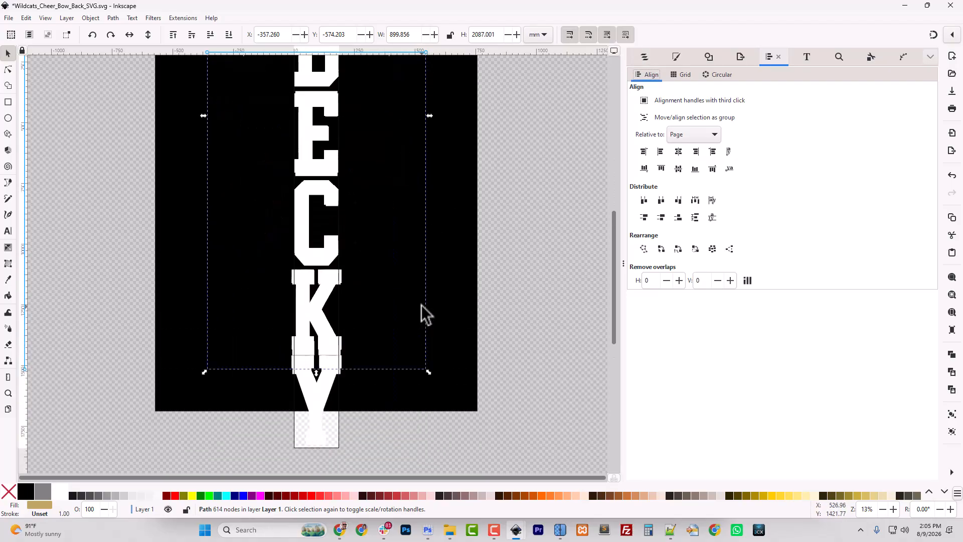
left_click(644, 57)
left_click(661, 189)
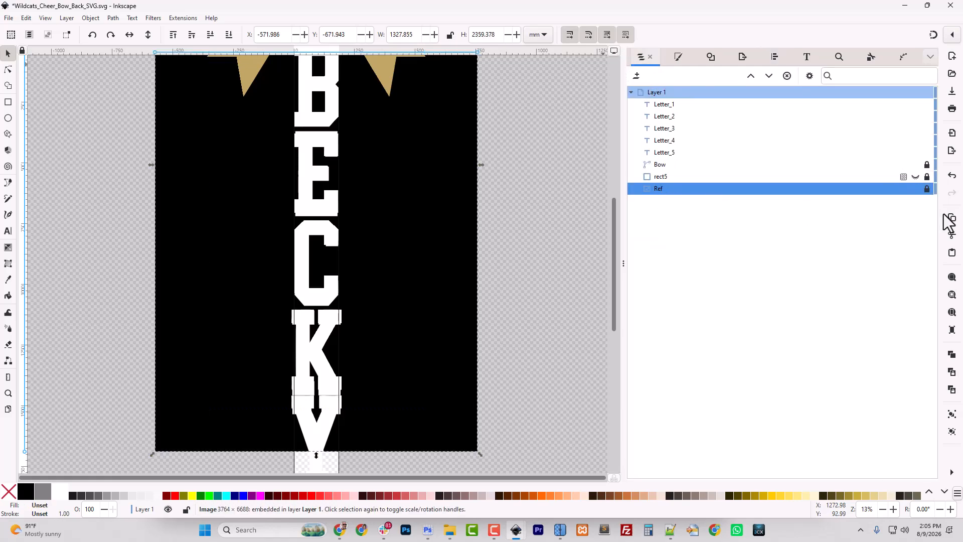
left_click(915, 189)
scroll(422, 245, "up", 5)
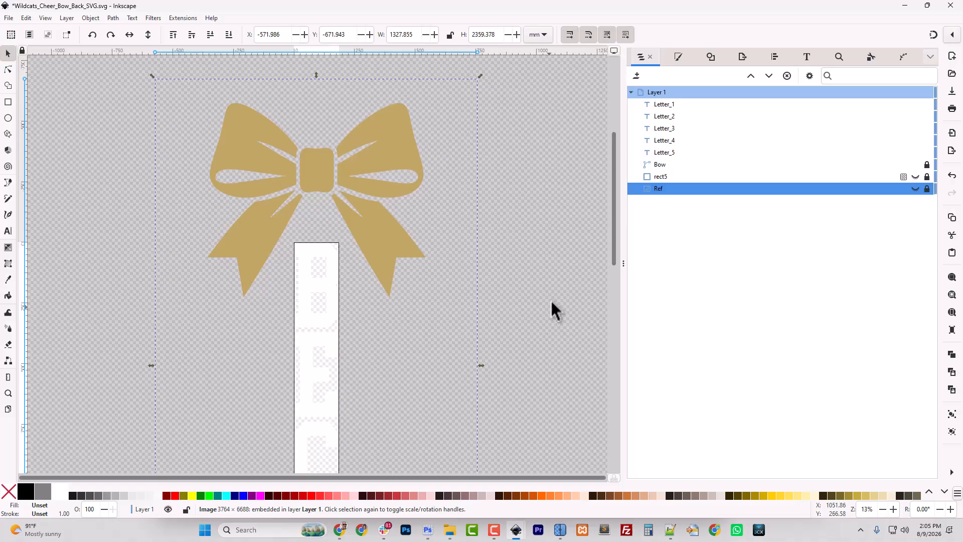
left_click(561, 274)
key("ctrl+shift+r")
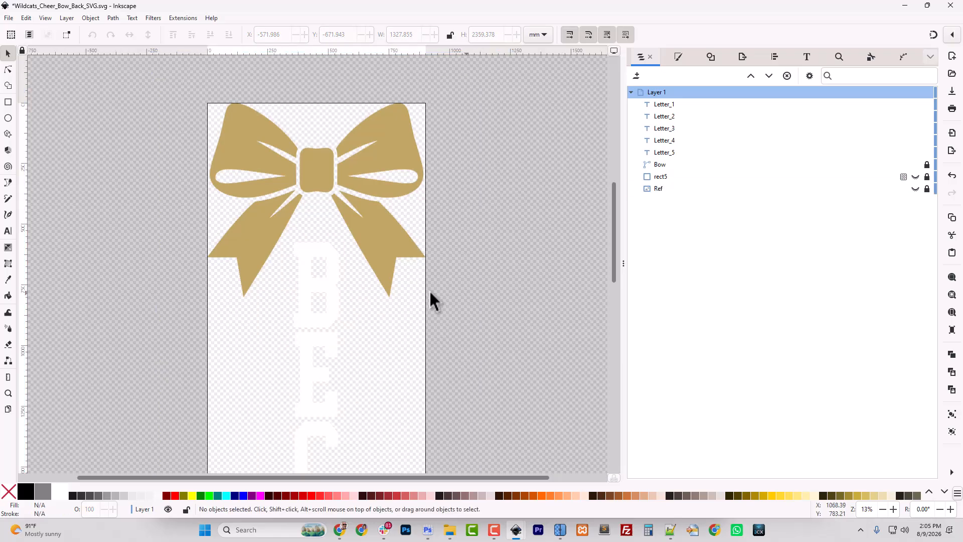
Save the design as Wildcats_Cheer_Bow_Back_SVG.svg in the Wildcats_Cheer folder, replacing the existing file
scroll(389, 296, "down", 5)
scroll(390, 297, "up", 3)
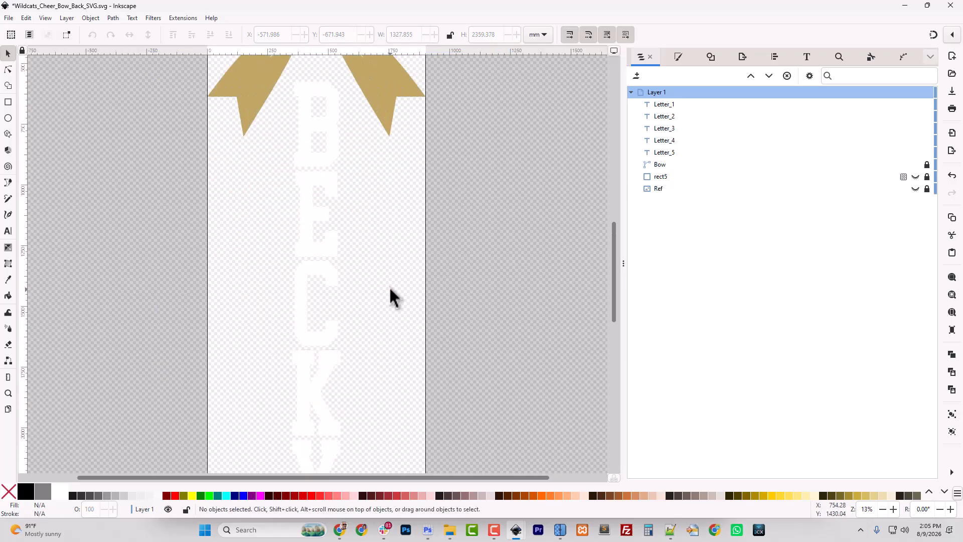
scroll(389, 297, "down", 3)
scroll(389, 289, "up", 3)
scroll(388, 287, "up", 2)
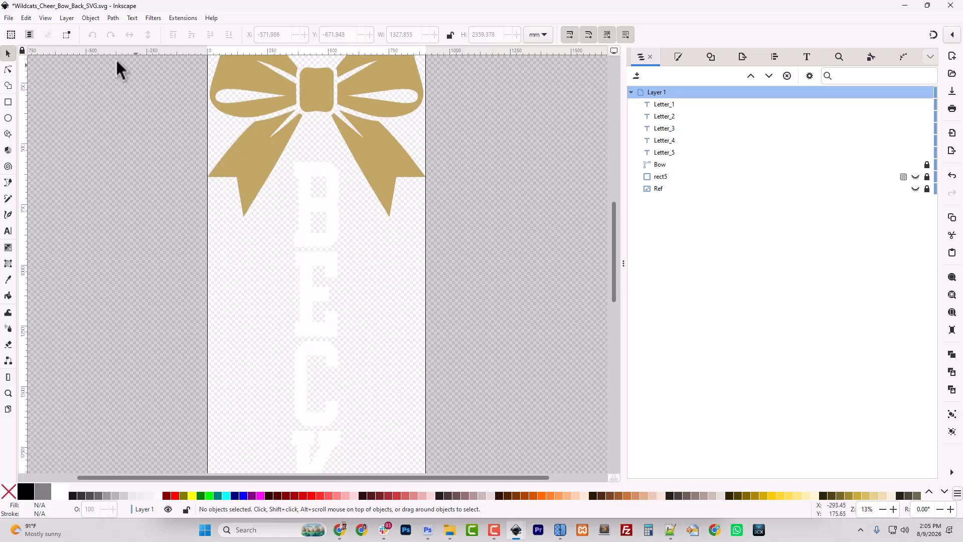
left_click(9, 18)
left_click(45, 103)
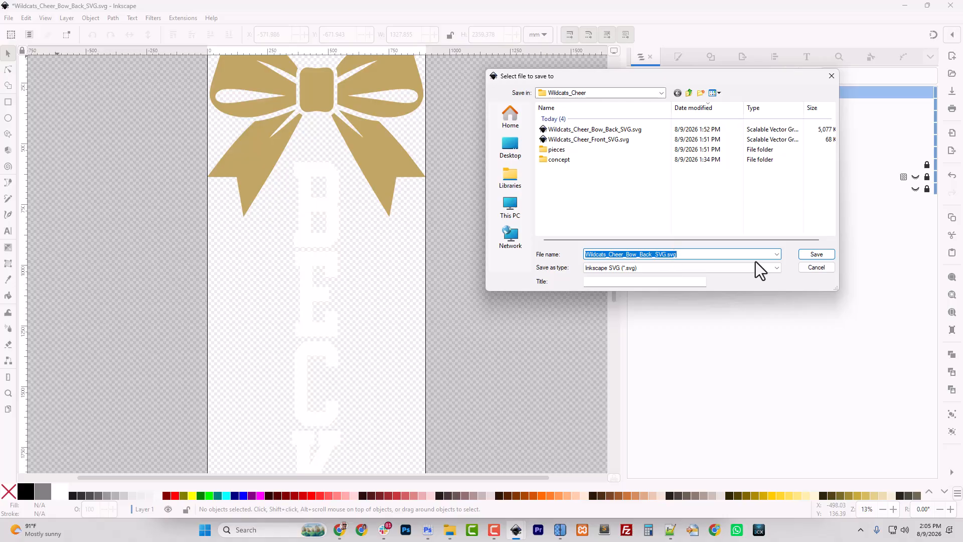
left_click(816, 255)
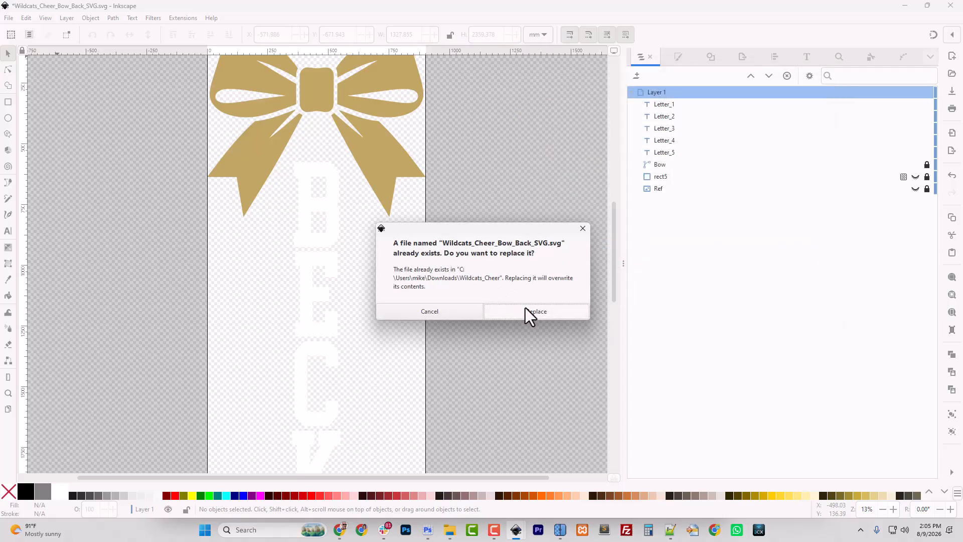
left_click(525, 308)
Switch to File Explorer and copy CollegeBlock-Mzxn.ttf from the font zip into the pieces folder of Wildcats_Cheer
scroll(350, 330, "up", 2)
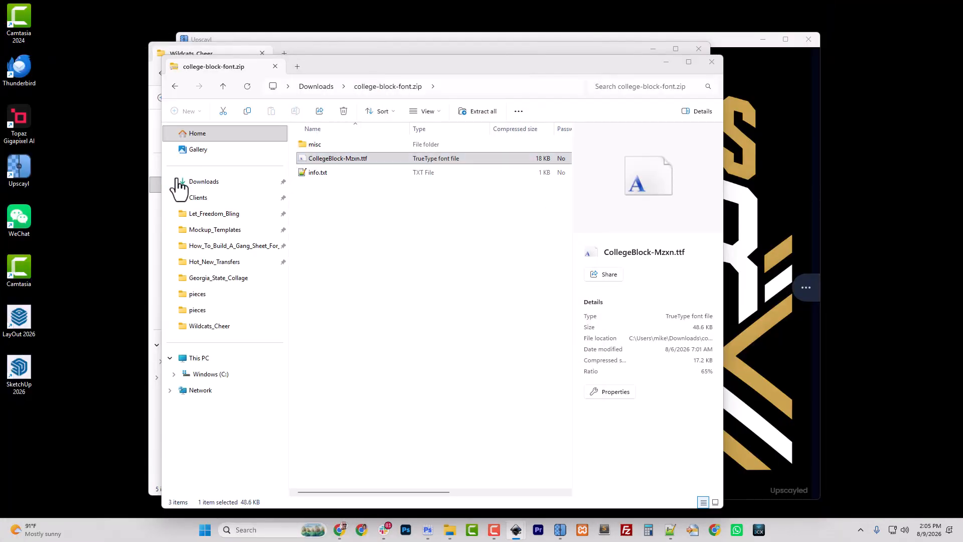
left_click(335, 157)
left_click(316, 86)
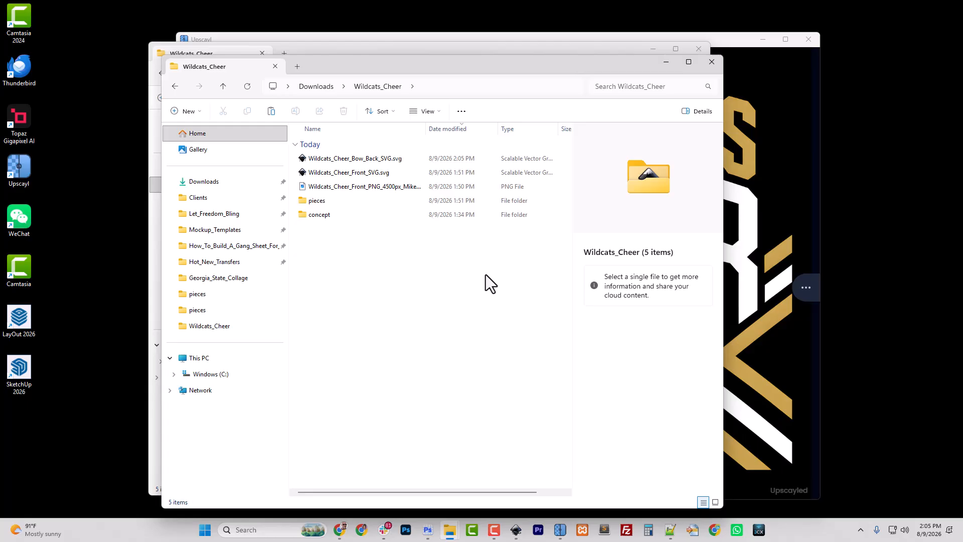
double_click(316, 200)
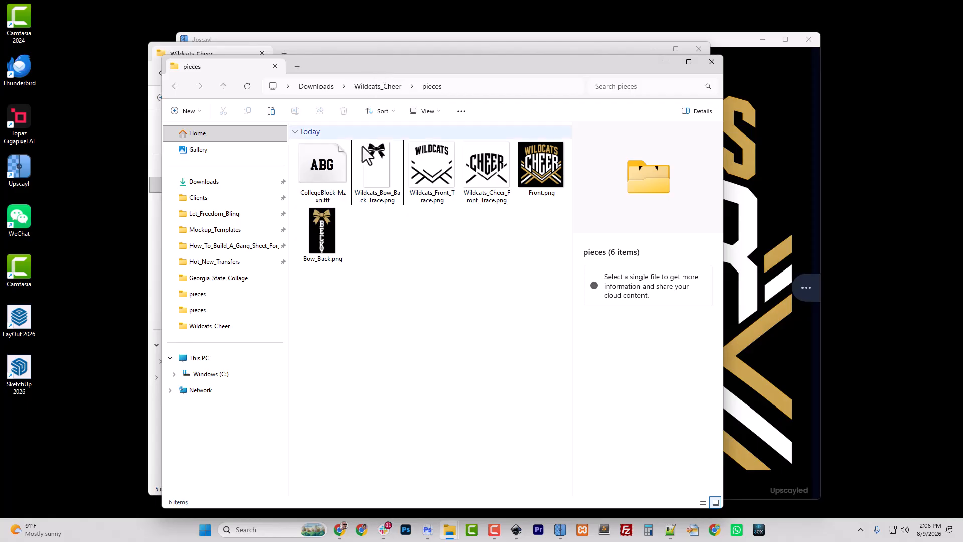
Go back to the Wildcats_Cheer folder and open Wildcats_Cheer_Bow_Back_SVG.svg in Inkscape
left_click(381, 88)
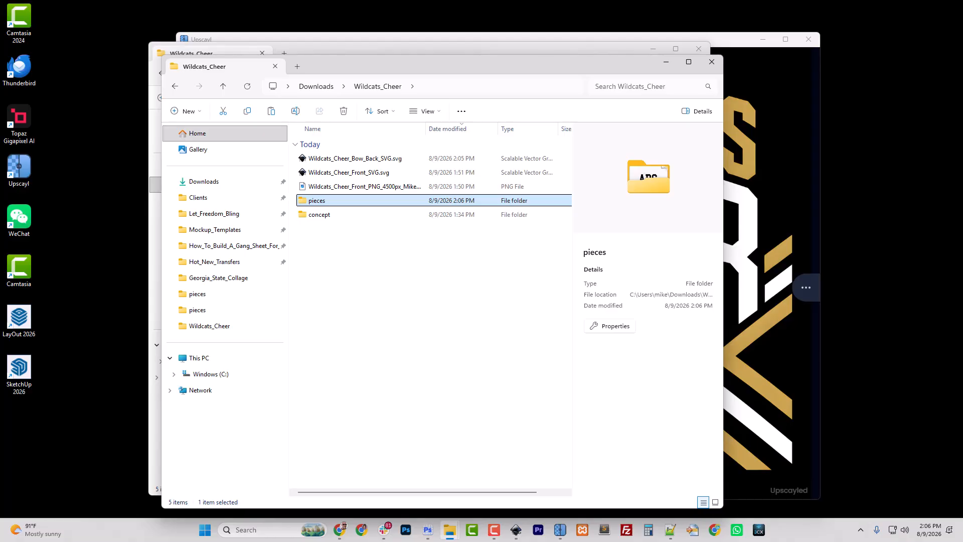
left_click_drag(0, 75, 557, 0)
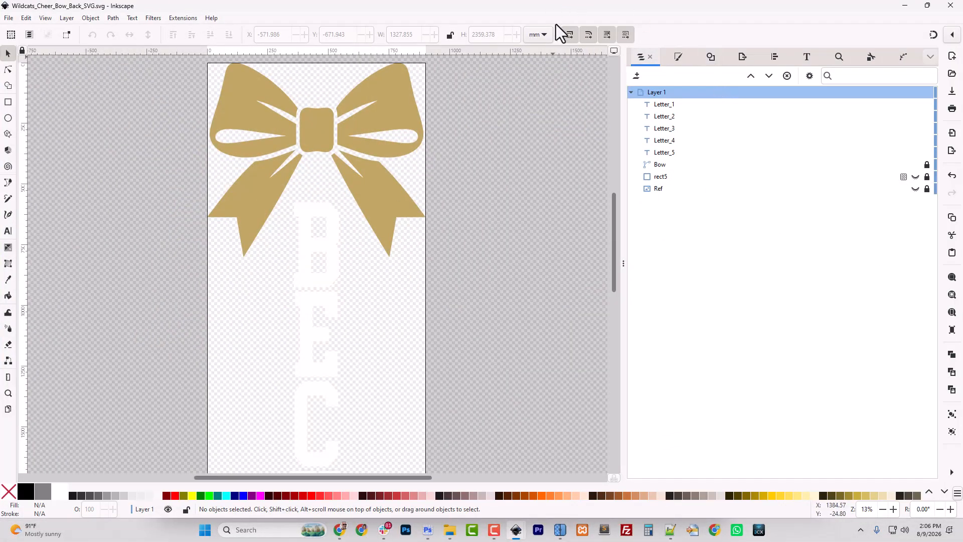
left_click_drag(533, 2, 0, 71)
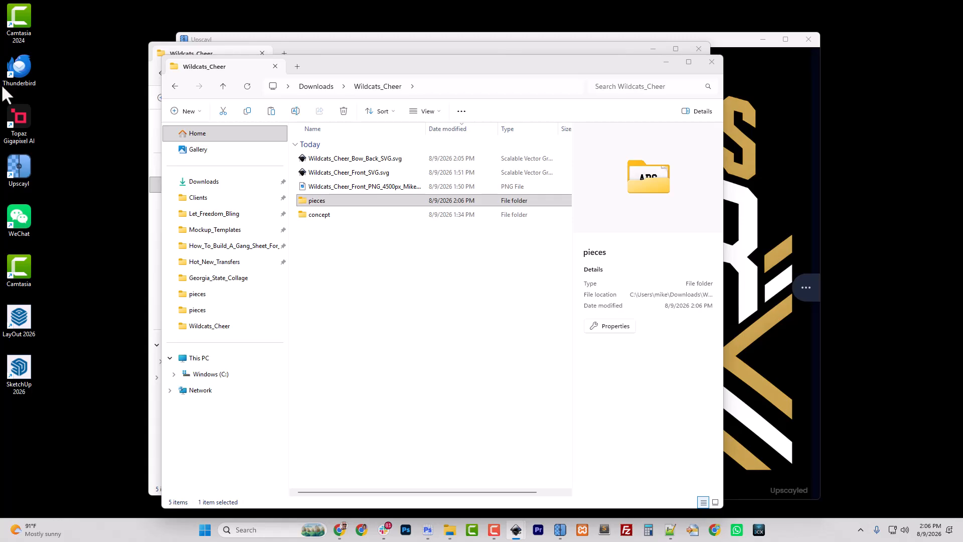
key("alt+Tab")
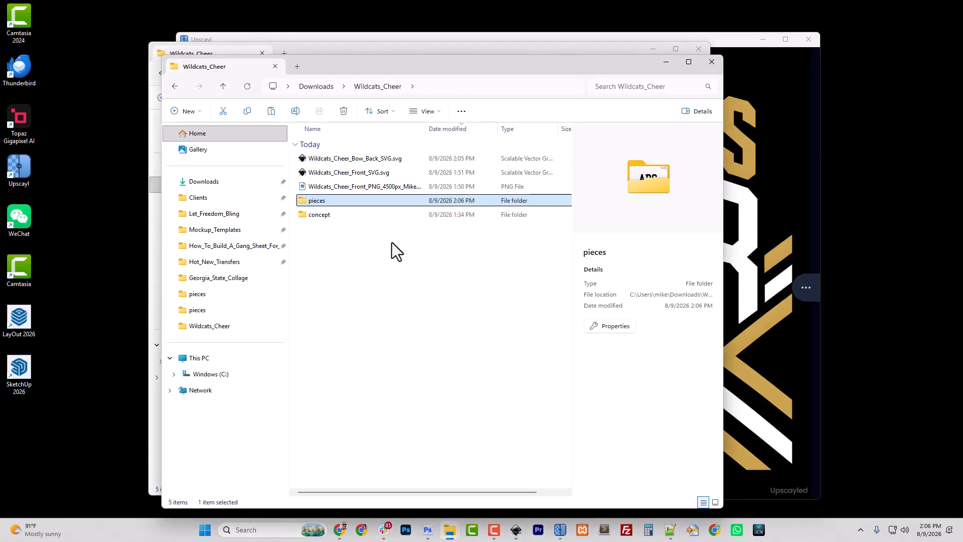
left_click(349, 160)
key("Return")
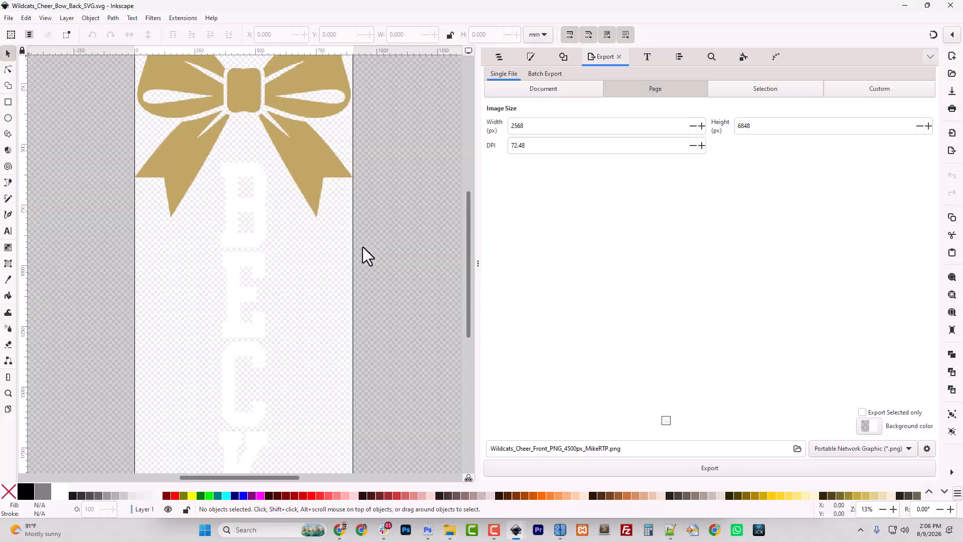
List the objects of Layer 1 and make the Ref image visible behind the lettering
scroll(254, 325, "down", 3)
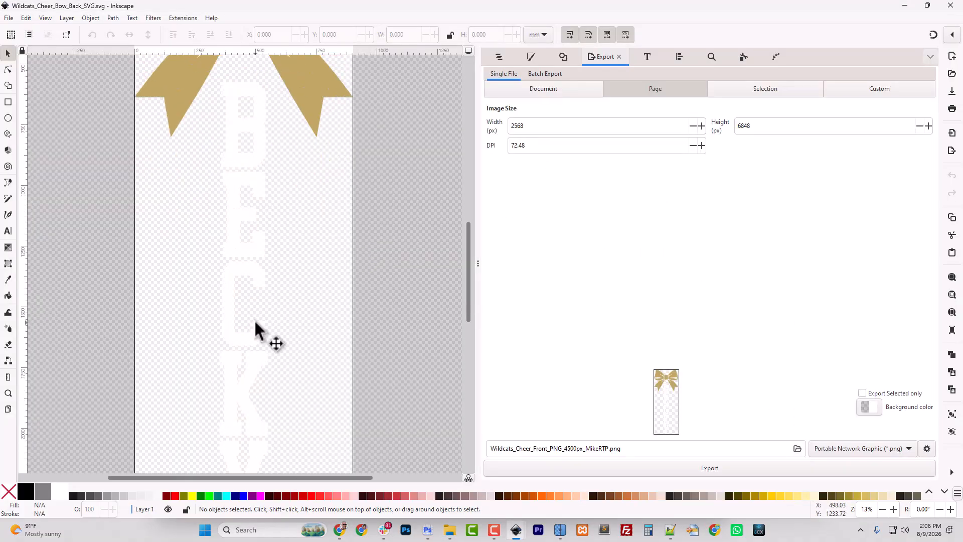
scroll(254, 319, "up", 2)
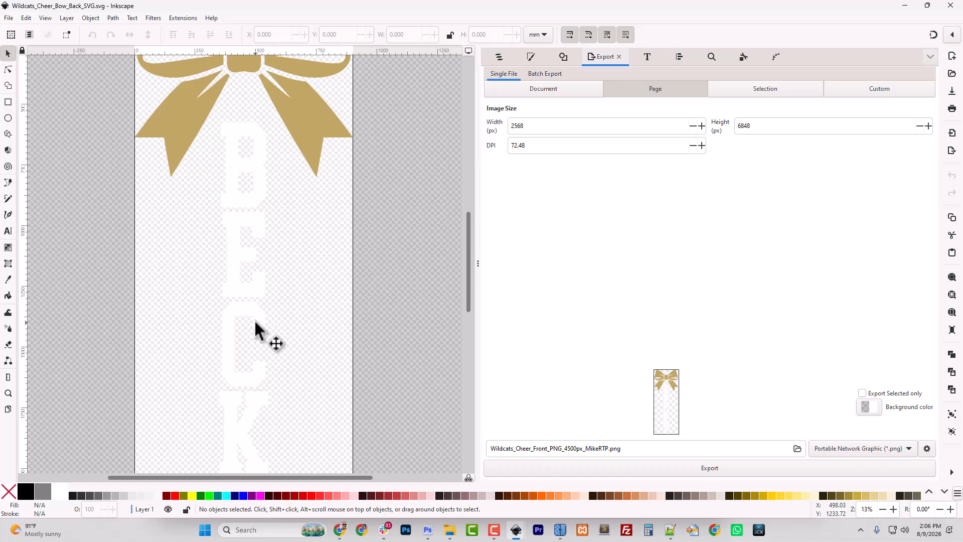
left_click(495, 59)
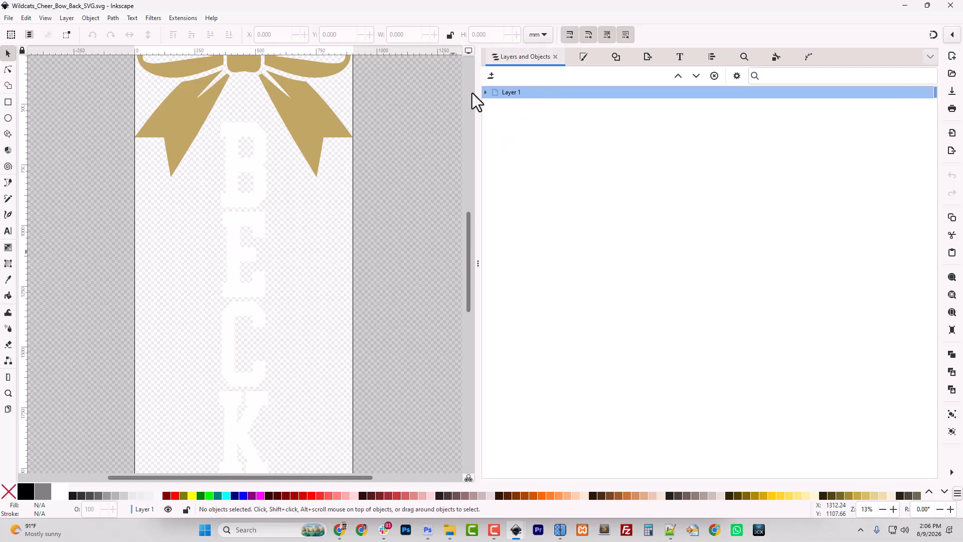
left_click(484, 92)
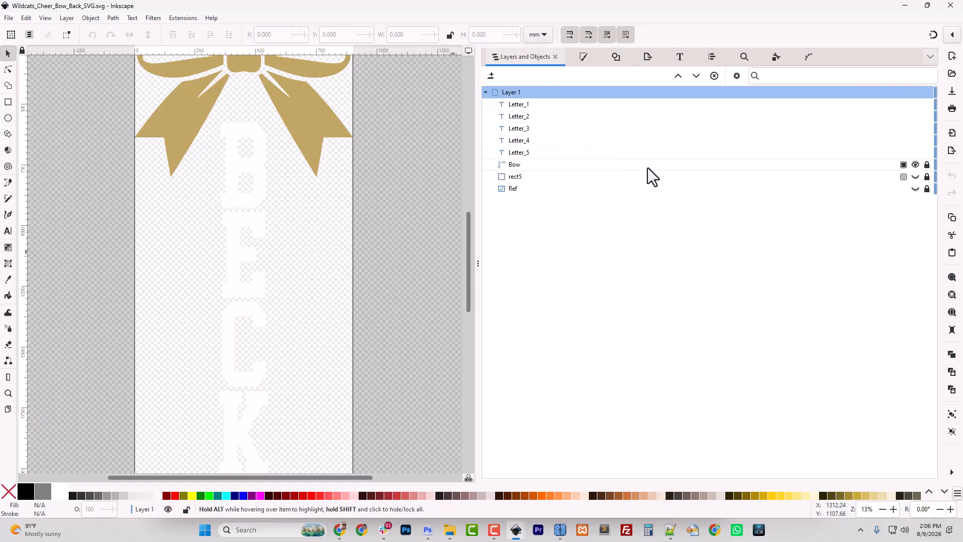
left_click(915, 188)
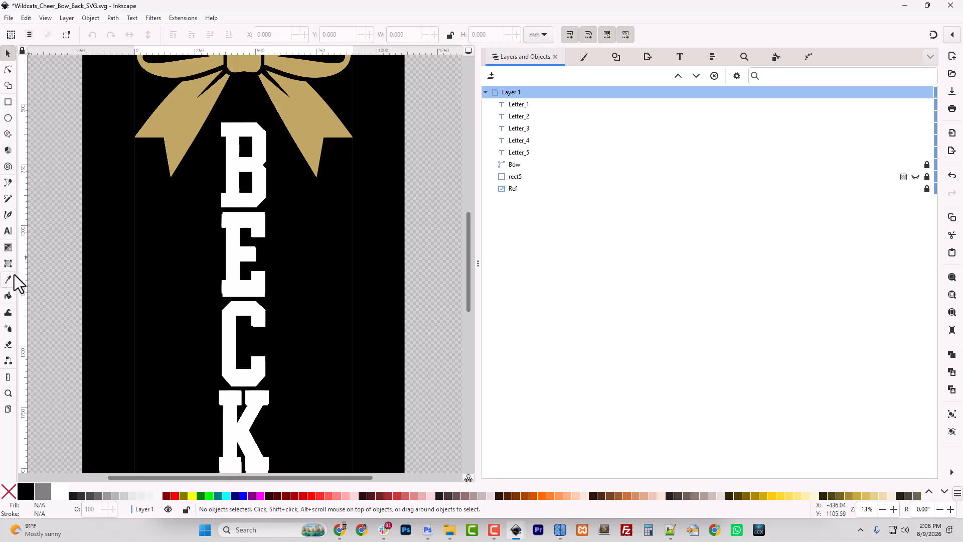
With the Text tool, change Letter_1 to M, Letter_2 to A and Letter_3 to R
left_click(8, 231)
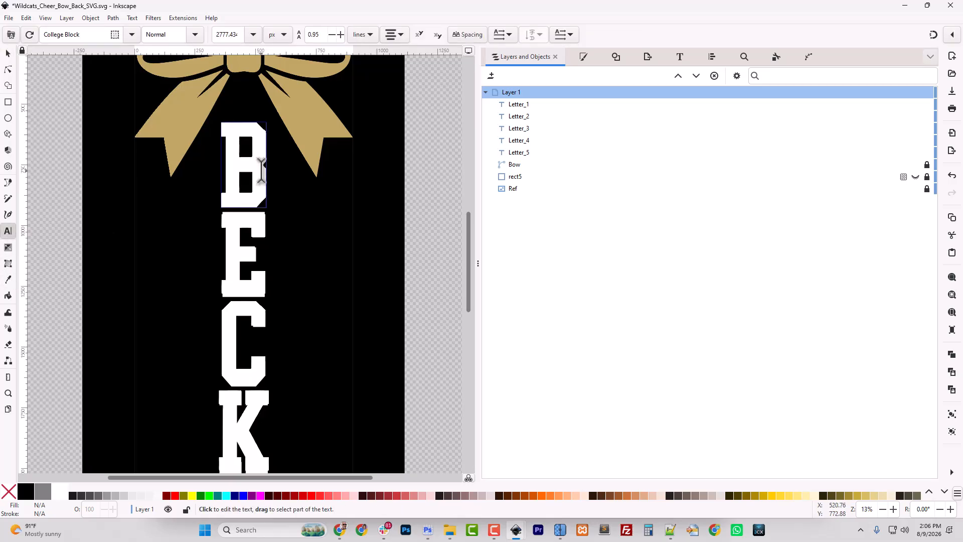
left_click_drag(254, 160, 232, 167)
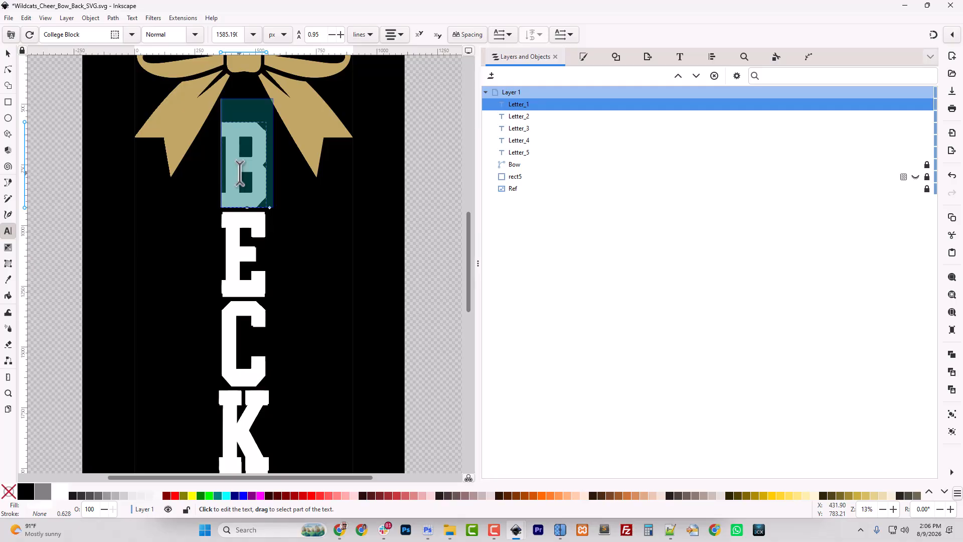
type("M")
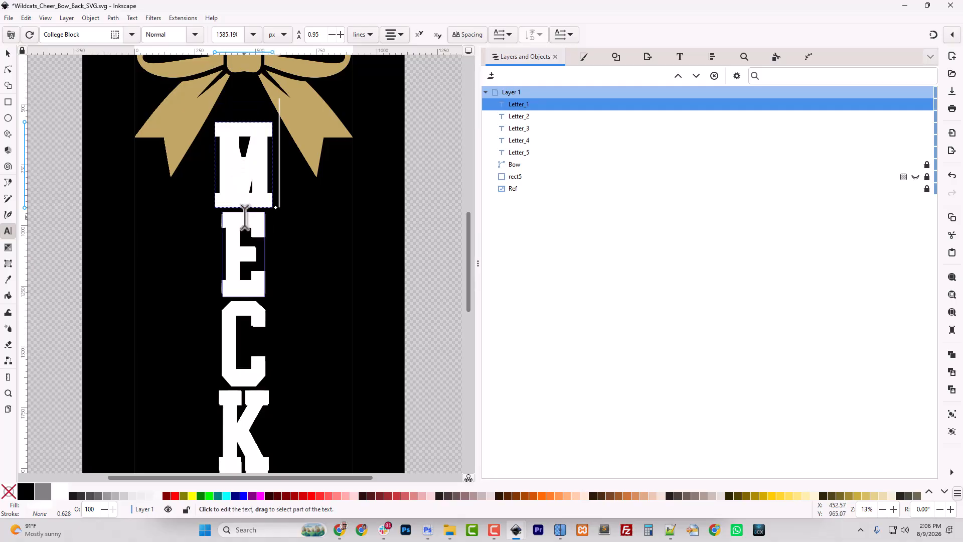
left_click(255, 230)
type("A")
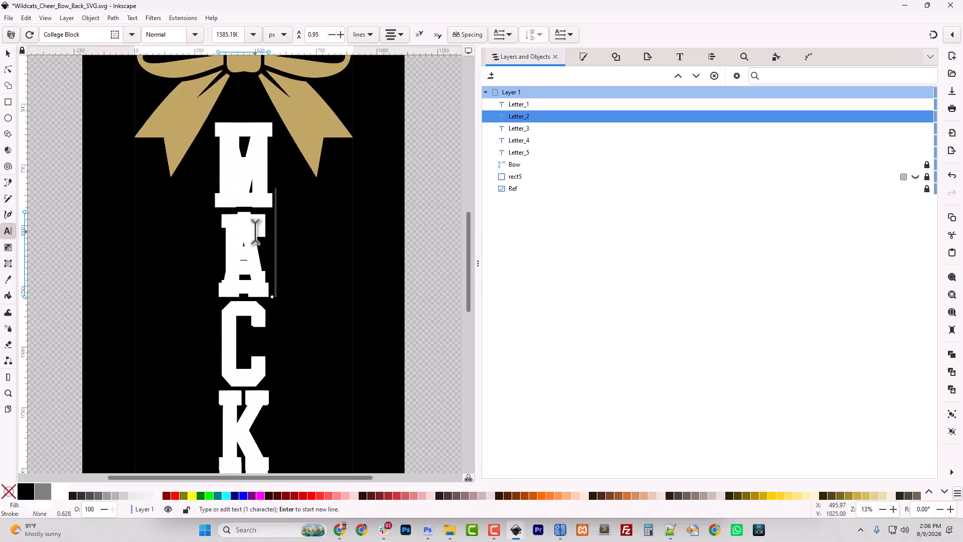
left_click(268, 326)
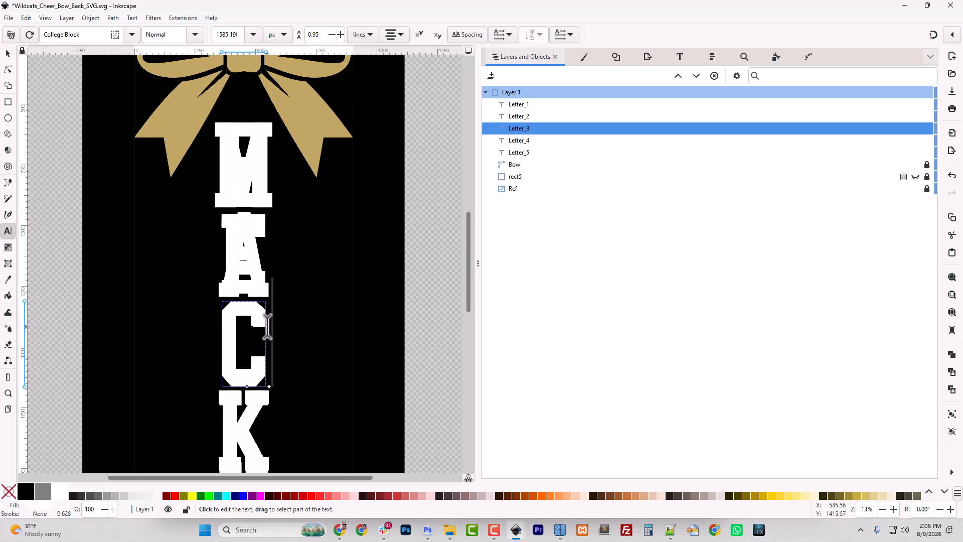
type("R")
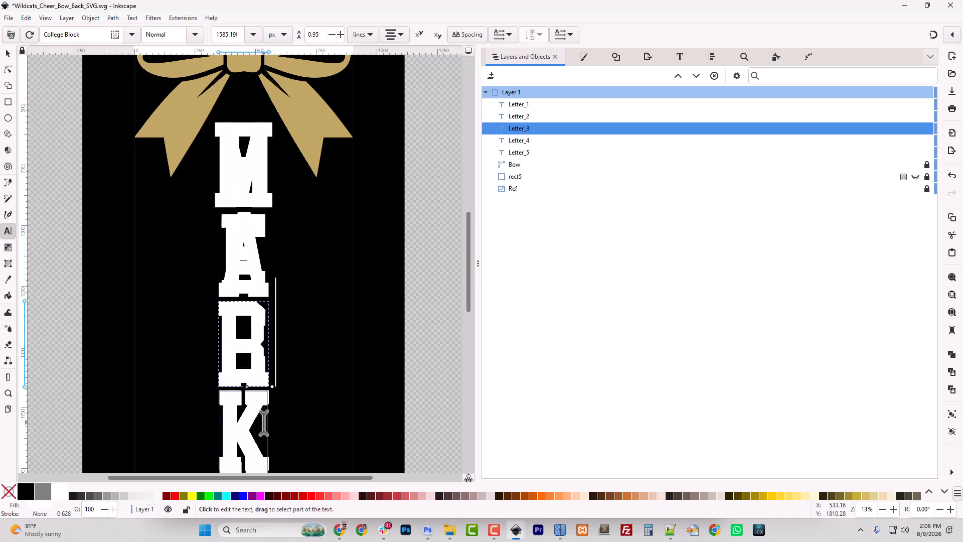
Hide Letter_5 and the Ref image, then return to the selection tool with nothing selected
scroll(263, 421, "down", 2)
scroll(264, 422, "down", 2)
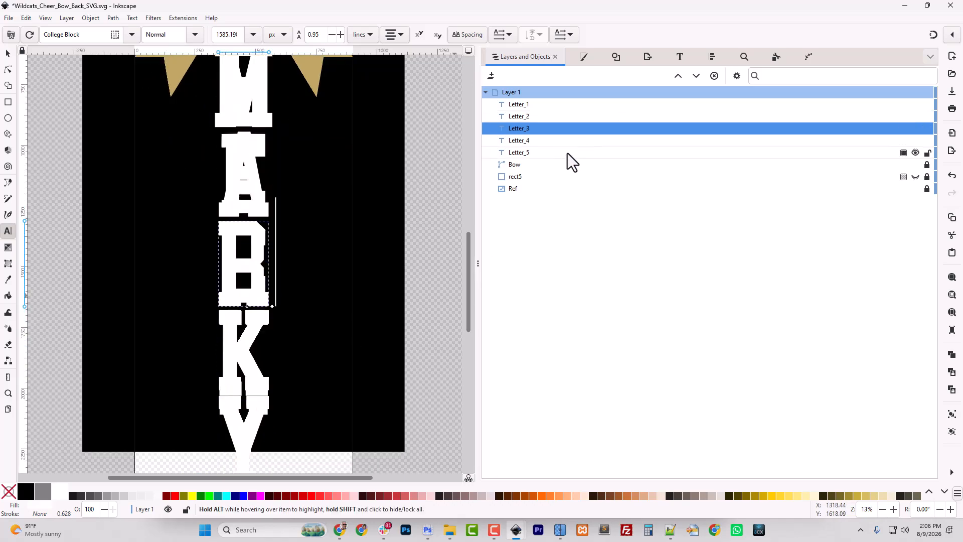
left_click(915, 153)
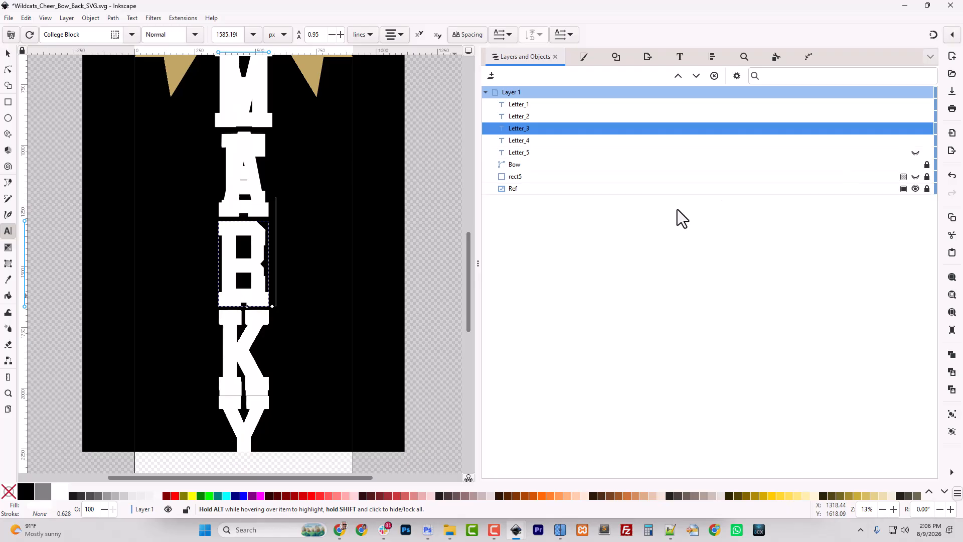
left_click(915, 189)
scroll(368, 254, "up", 2)
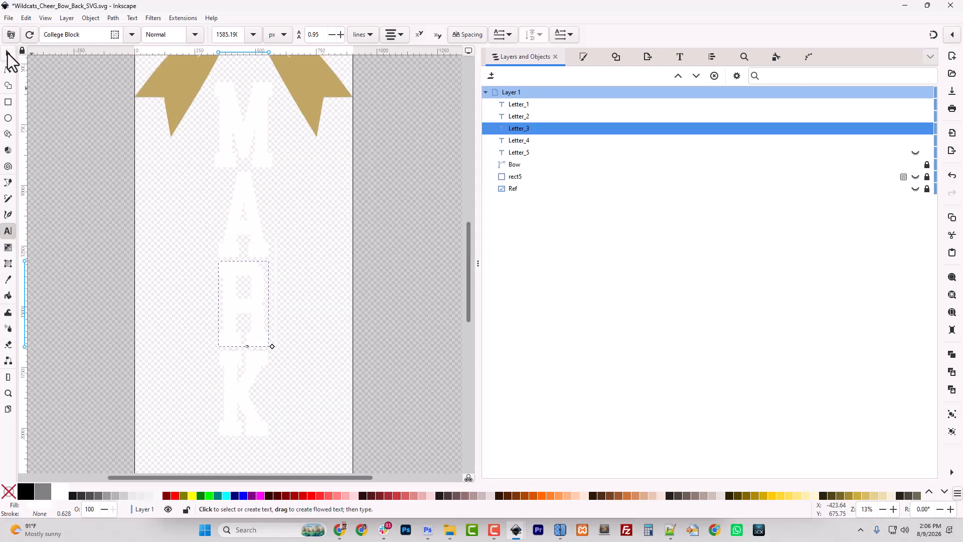
left_click(8, 54)
left_click(411, 270)
scroll(408, 278, "up", 6)
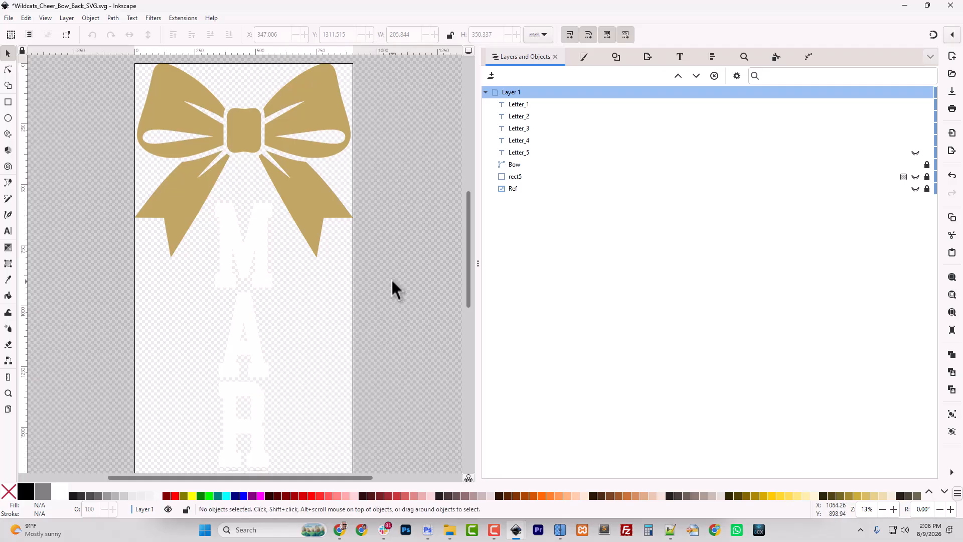
scroll(391, 279, "down", 12)
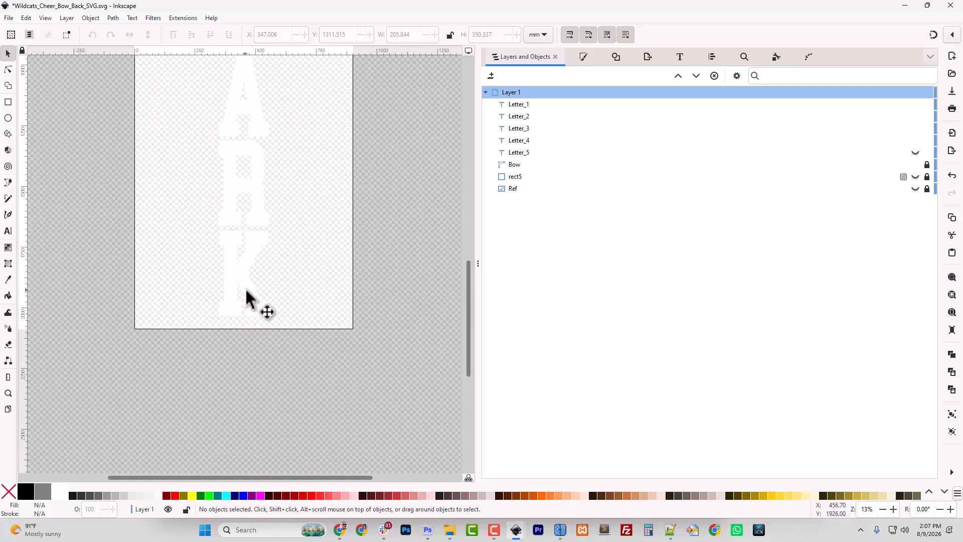
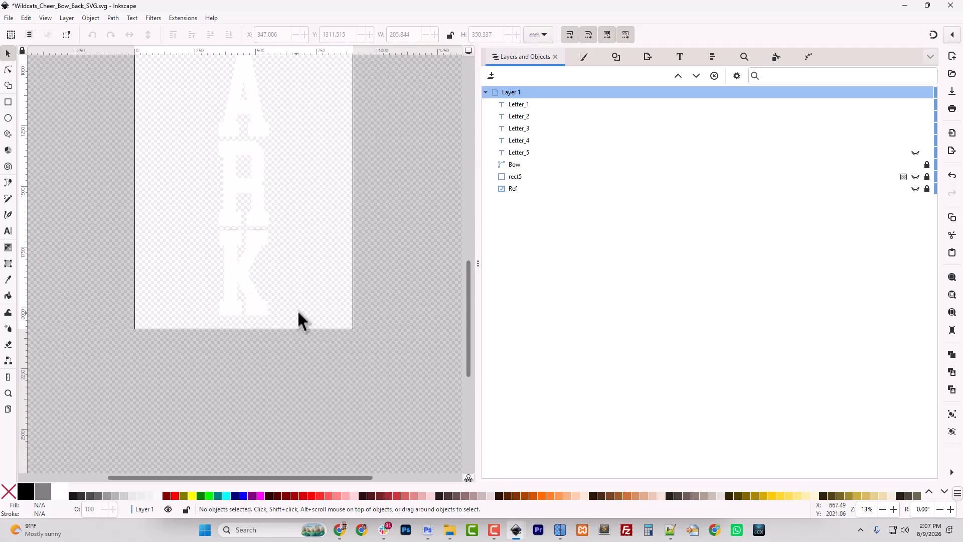
Try to resize the page to the design by selecting everything selectable while the Bow is still locked
key("minus")
key("minus")
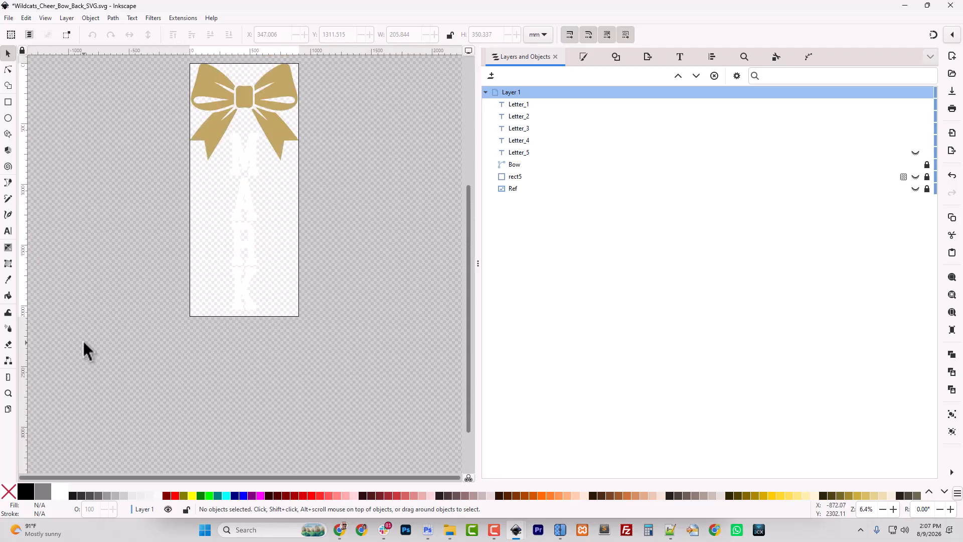
left_click_drag(155, 351, 351, 52)
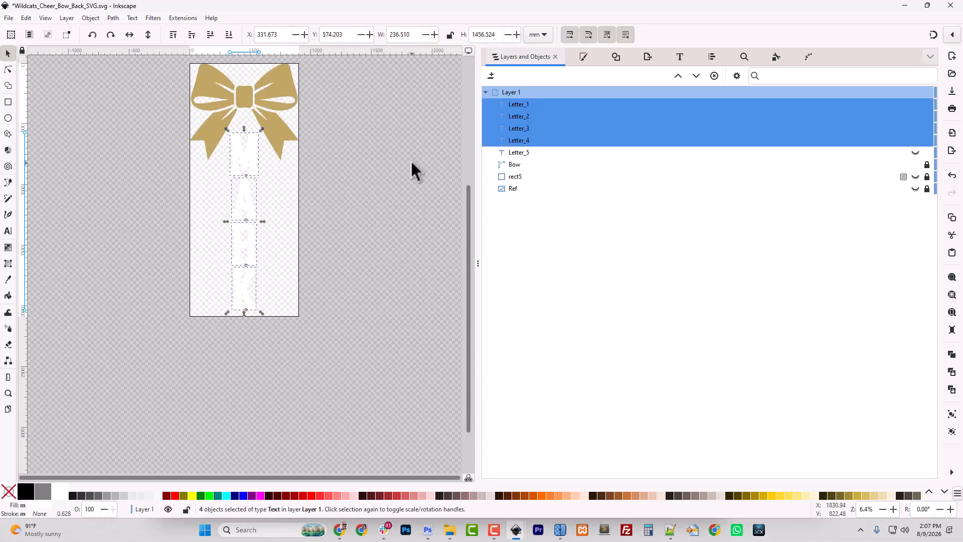
key("ctrl+shift+r")
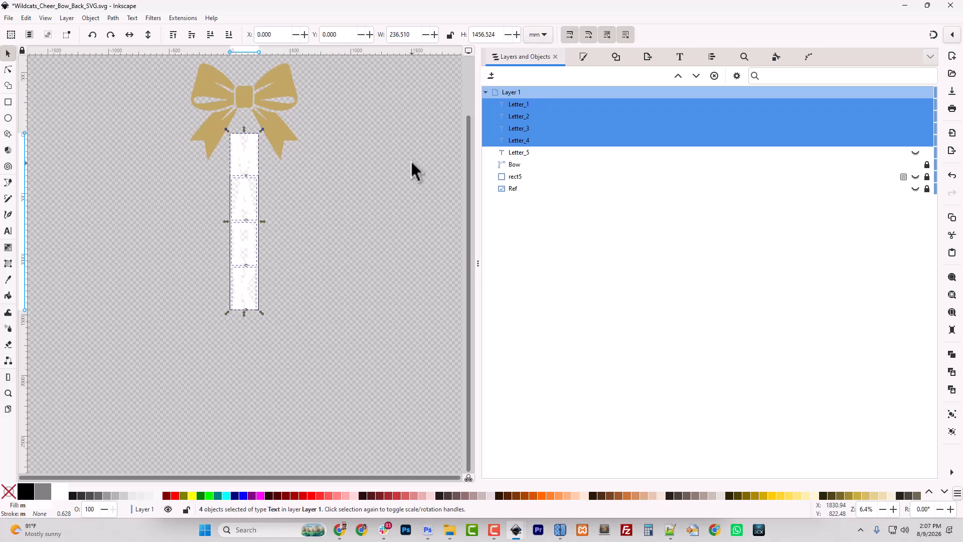
left_click(323, 206)
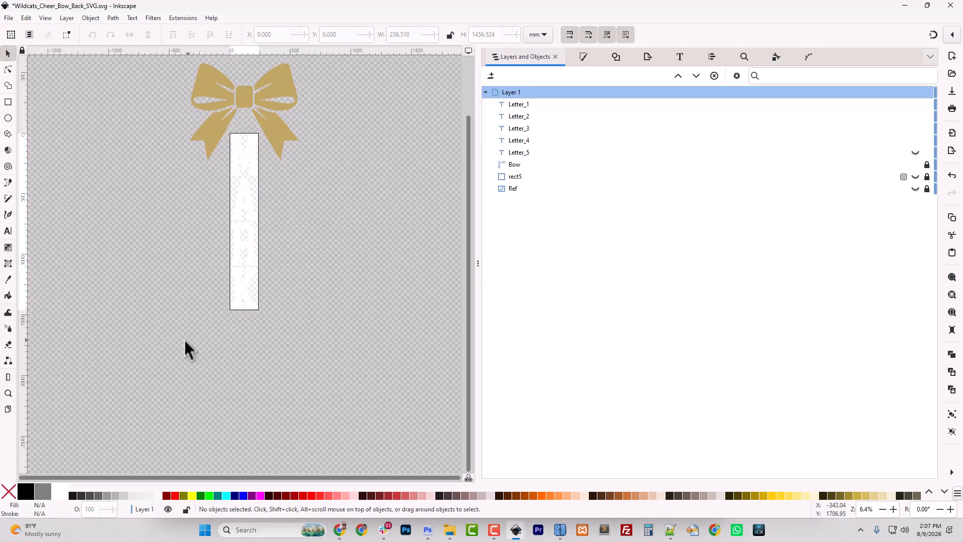
Unlock the Bow and resize the page to fit it together with Letter_1 through Letter_4
left_click(927, 165)
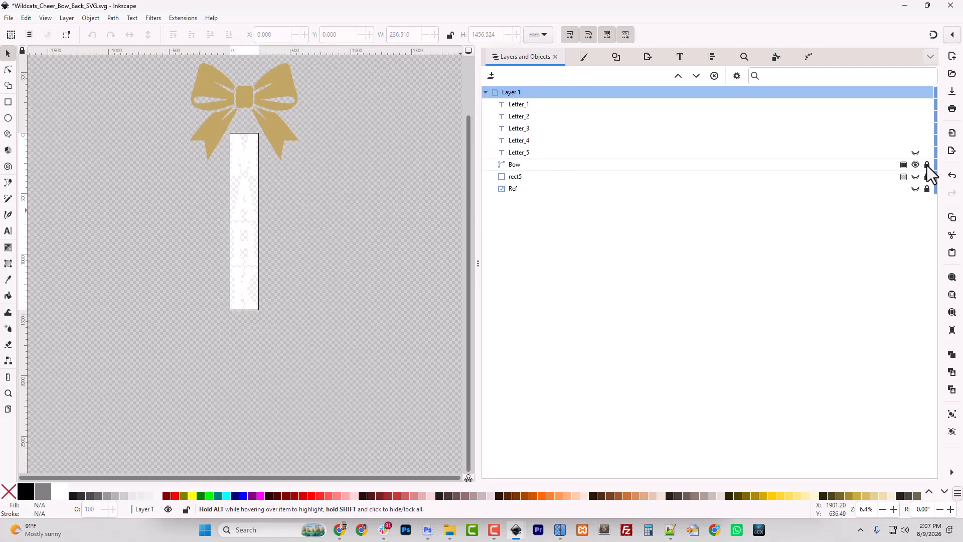
left_click_drag(107, 346, 365, 50)
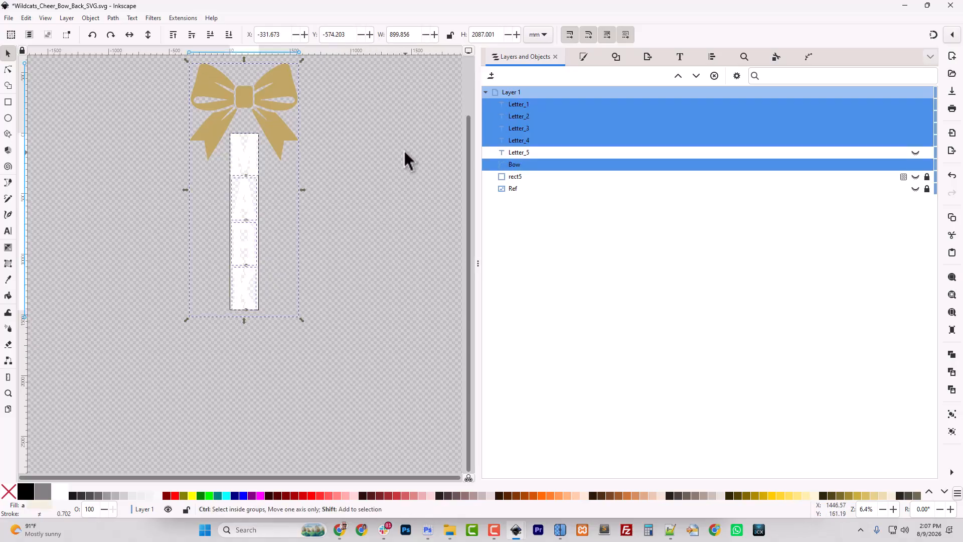
key("shift+ctrl+r")
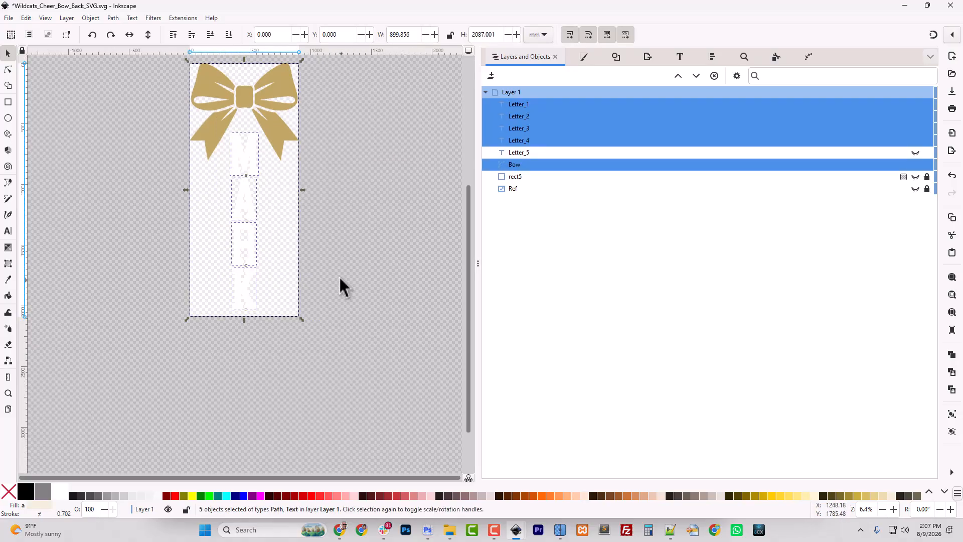
left_click(287, 357)
Examine the stacked letters and the gap between the K and the page's lower edge
key("plus")
key("plus")
key("plus")
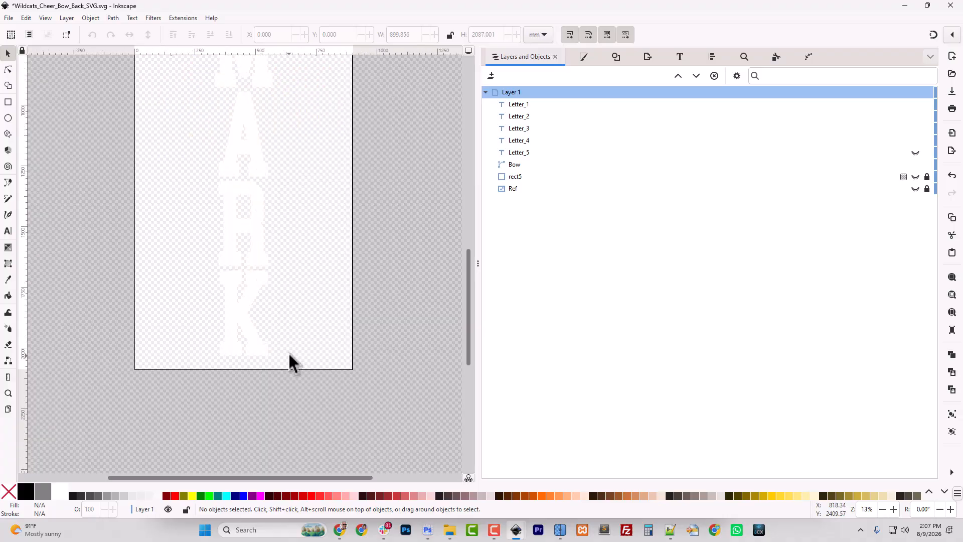
scroll(289, 355, "down", 2)
left_click(269, 347)
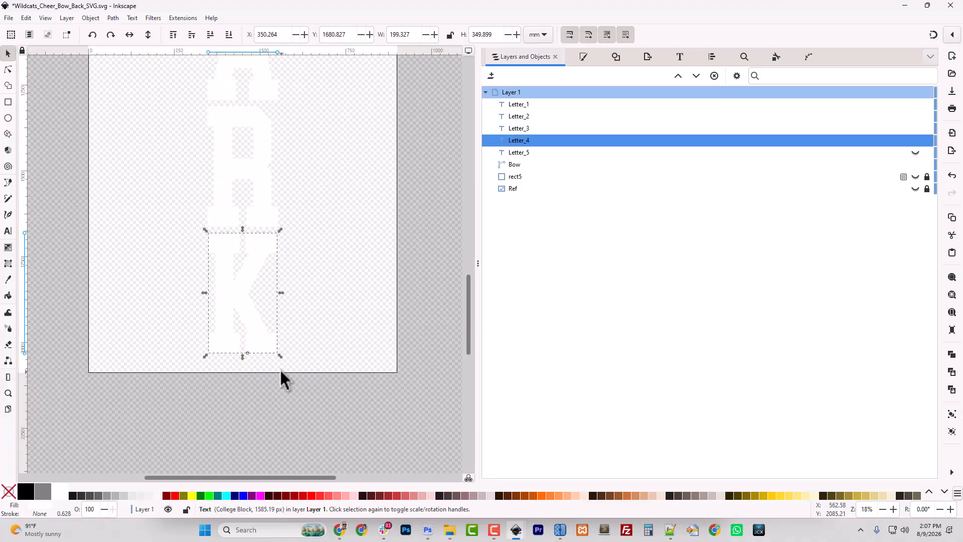
scroll(256, 336, "up", 15)
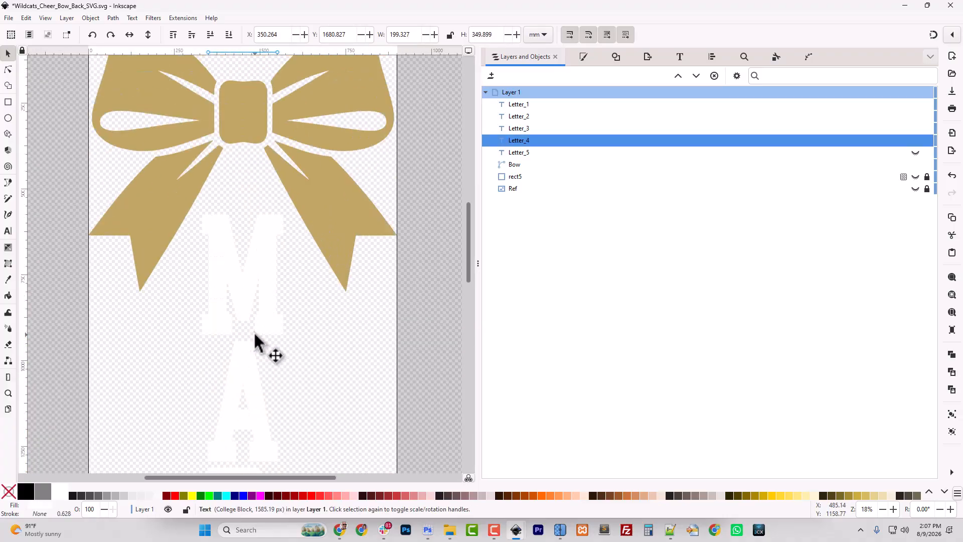
scroll(259, 313, "down", 20)
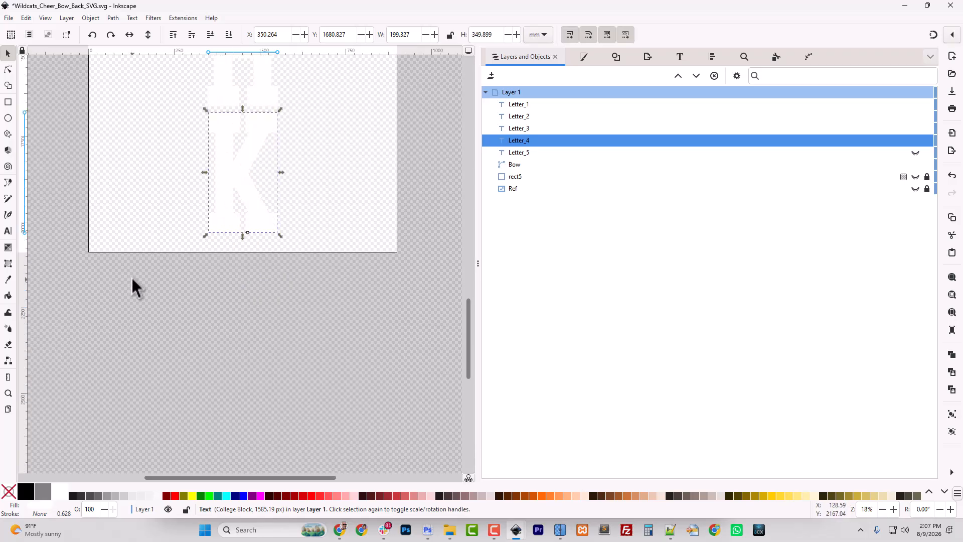
scroll(134, 288, "up", 13)
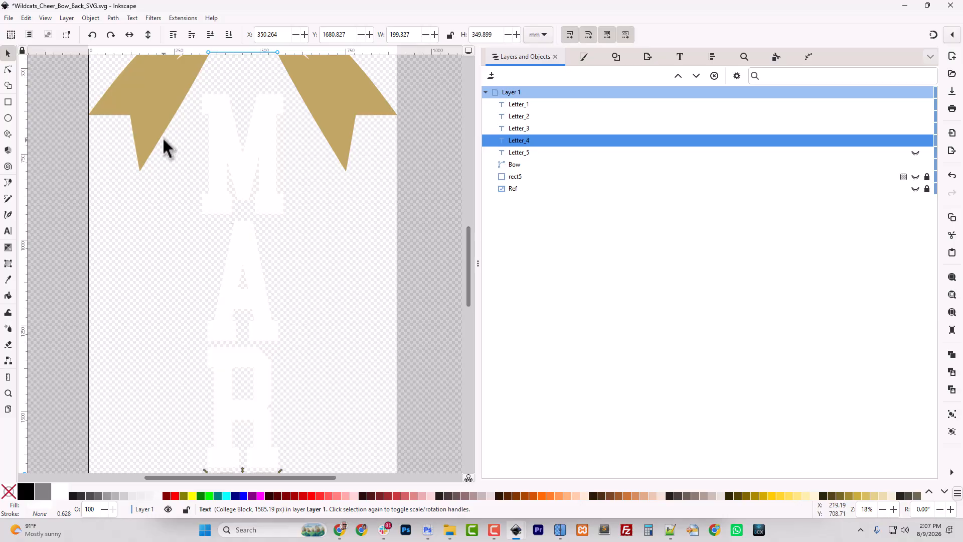
Select the Bow and, with the Node tool, delete its stray nodes along the page's lower edge below the K
left_click(167, 147)
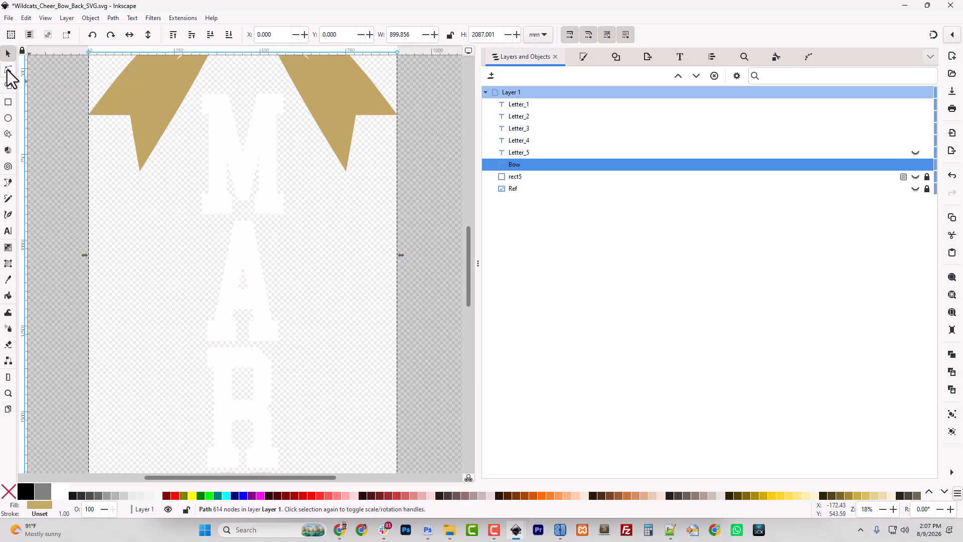
left_click(191, 100)
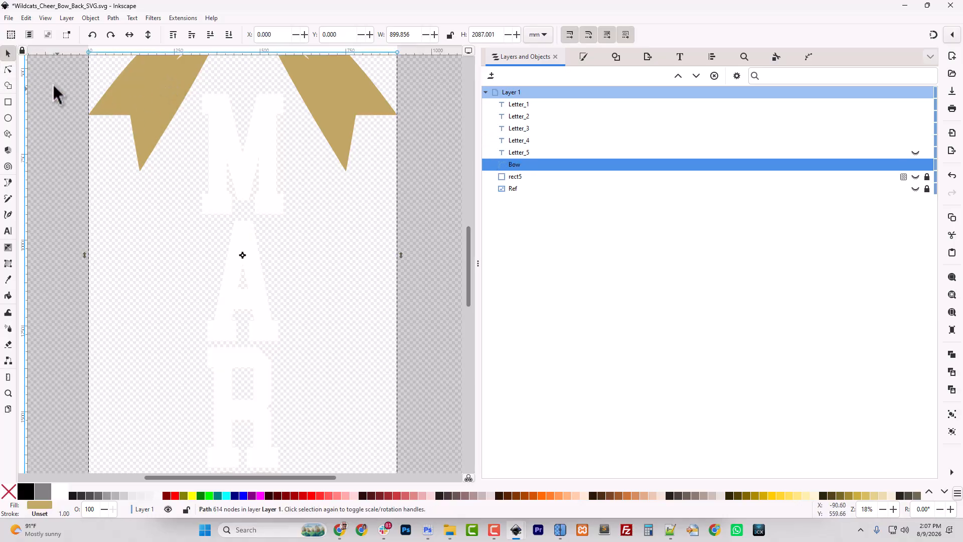
left_click(8, 69)
scroll(155, 346, "down", 14)
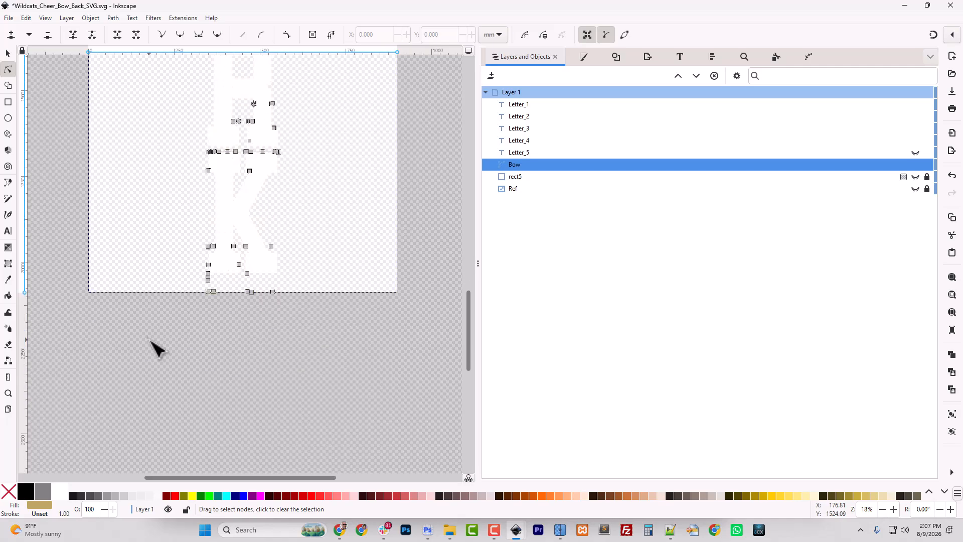
left_click_drag(156, 336, 335, 286)
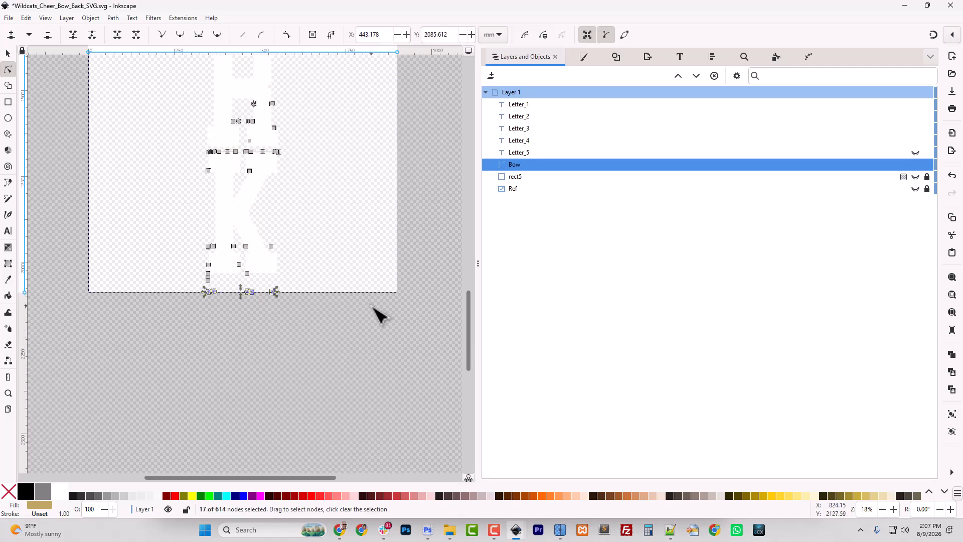
key("Delete")
left_click(296, 341)
scroll(301, 356, "up", 7)
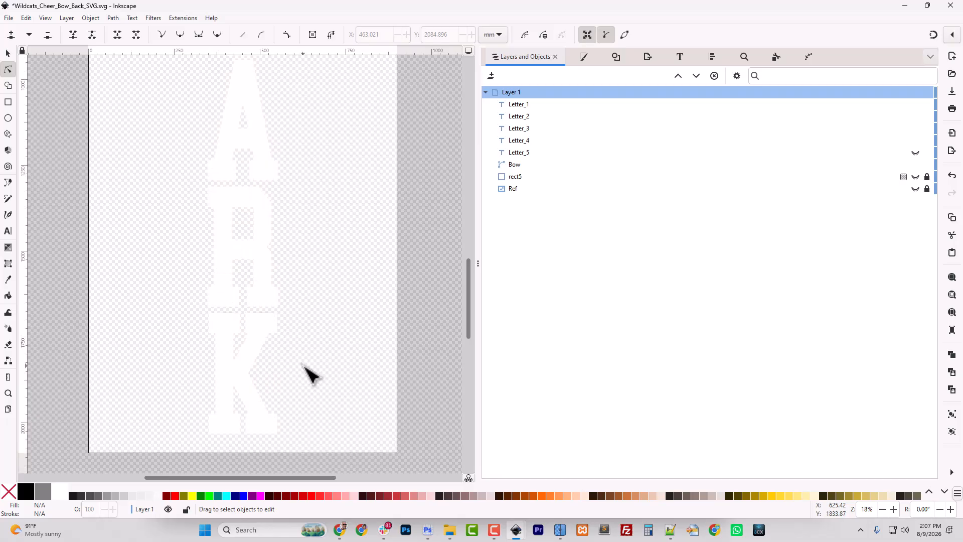
Return to the selection tool and check how far the Bow's bounding box extends below its tails
scroll(306, 346, "up", 8)
left_click(8, 53)
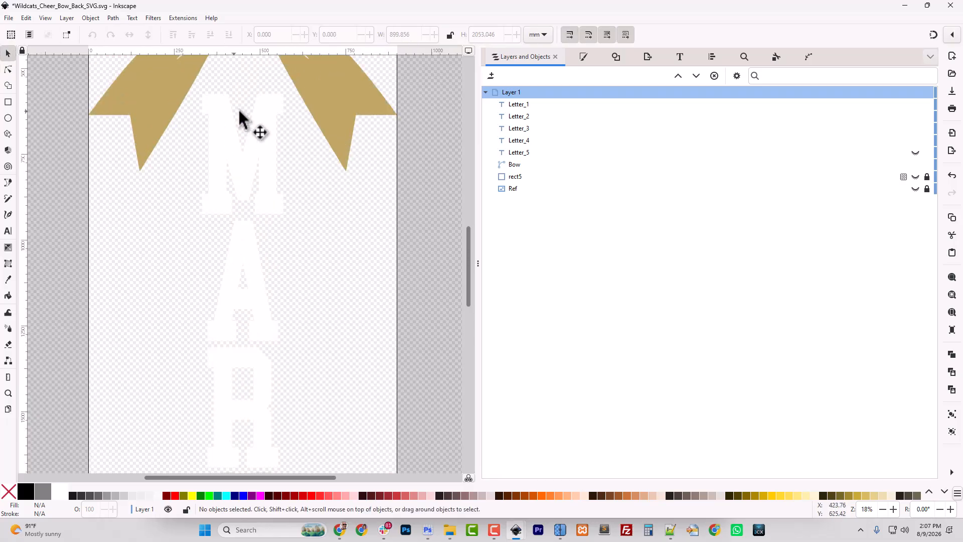
left_click(188, 85)
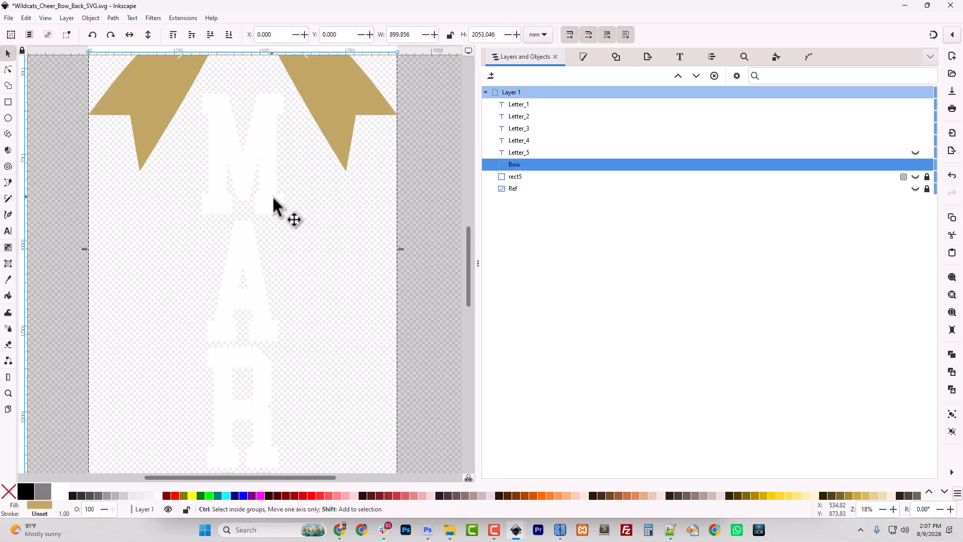
scroll(321, 300, "down", 8)
left_click(412, 349)
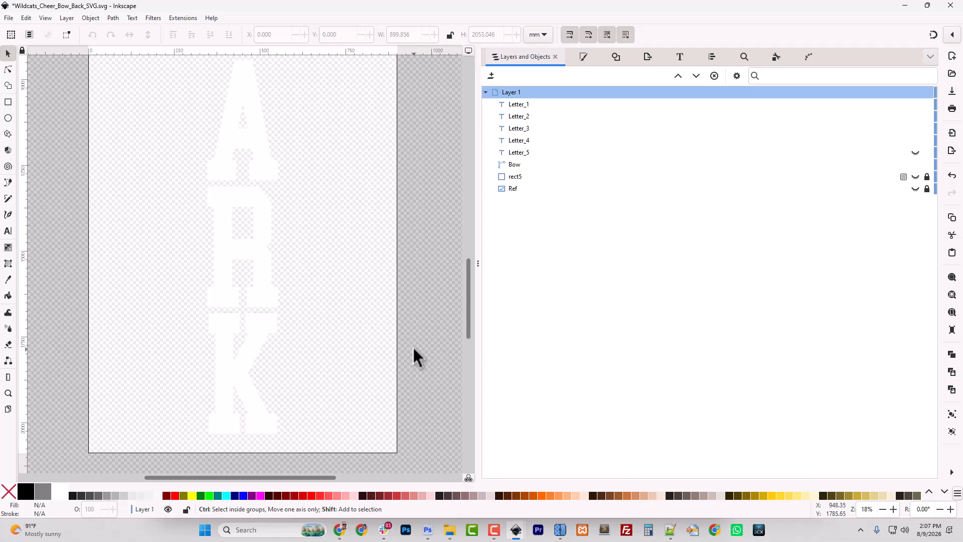
Reselect the Bow and delete its stray nodes around the letters A, R and K with the Node tool
left_click(515, 165)
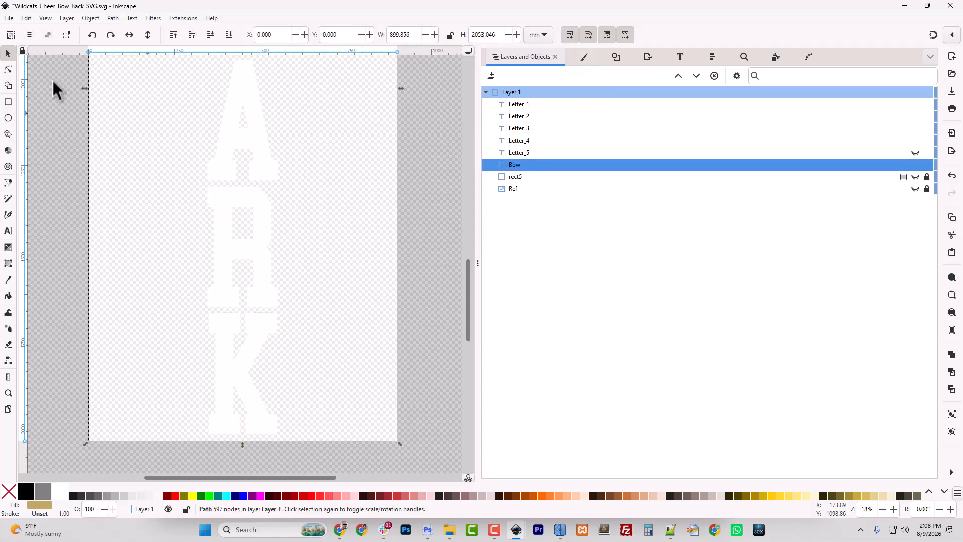
left_click(8, 70)
scroll(216, 361, "down", 5)
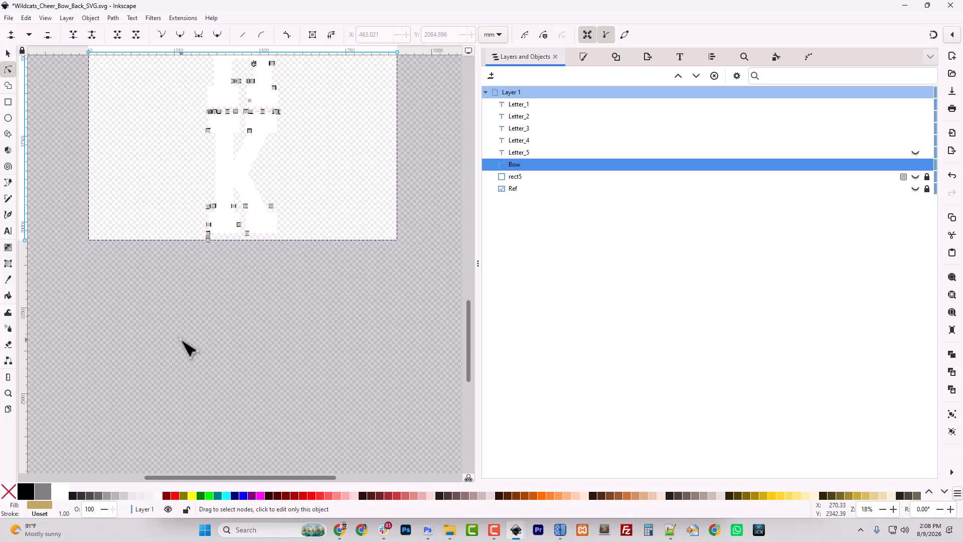
scroll(191, 349, "up", 4)
scroll(194, 351, "down", 2)
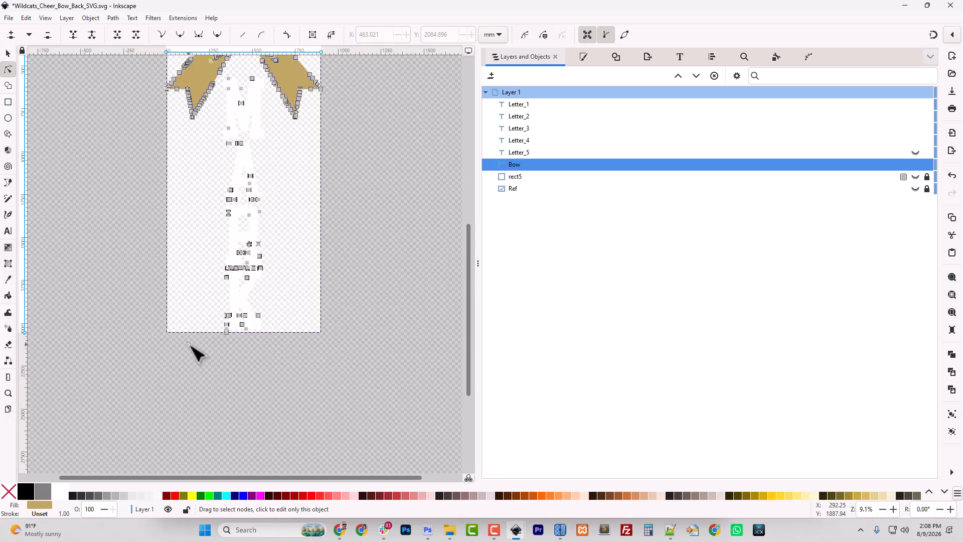
left_click_drag(216, 362, 285, 162)
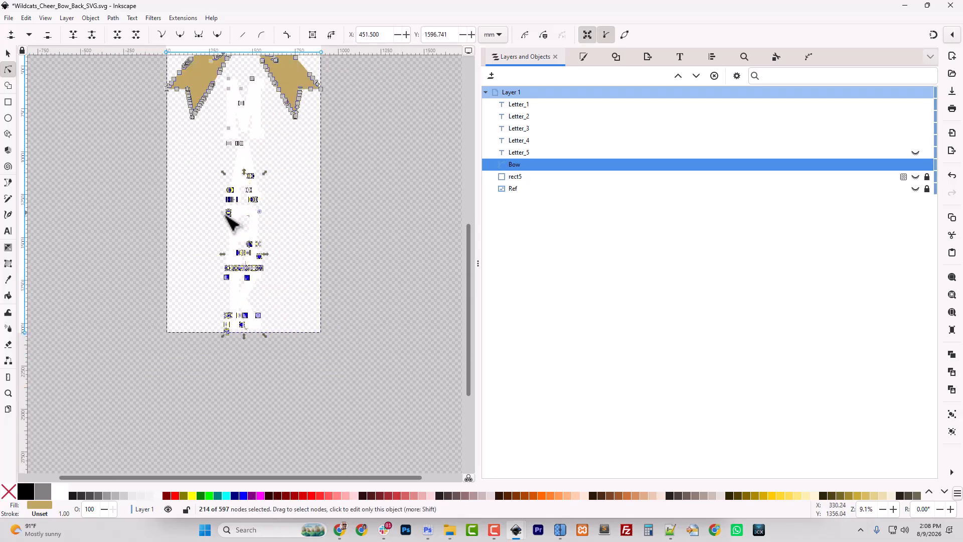
key("ctrl+z")
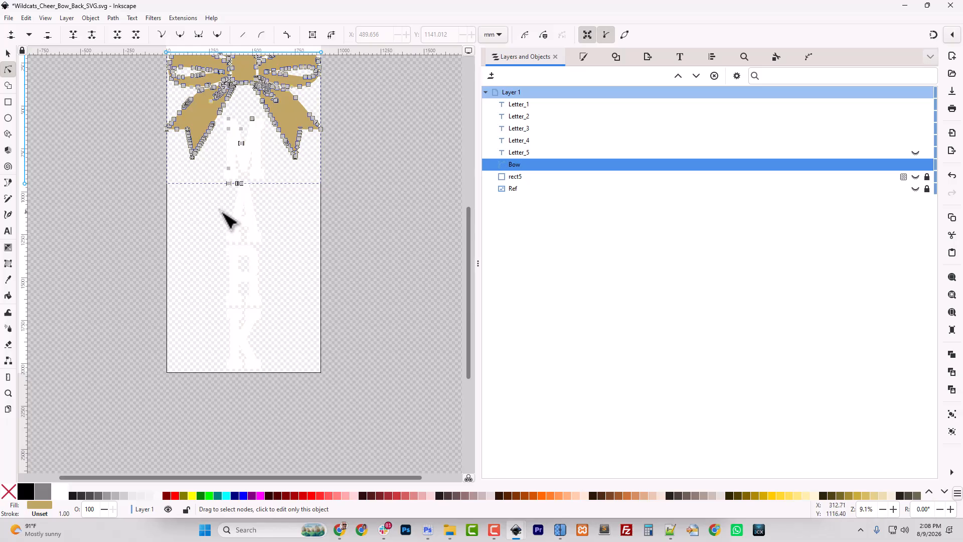
Delete the Bow's remaining stray nodes around the letter M and return to the selection tool
left_click_drag(221, 211, 258, 117)
key("Delete")
left_click(8, 56)
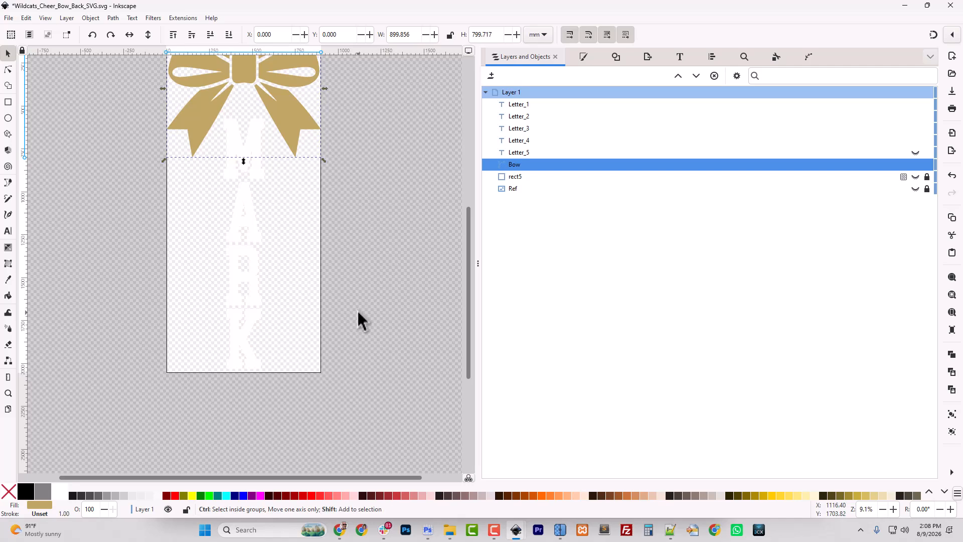
With nothing selected, resize the page to fit the whole visible design and save the document
key("ctrl+shift+r")
left_click(354, 316)
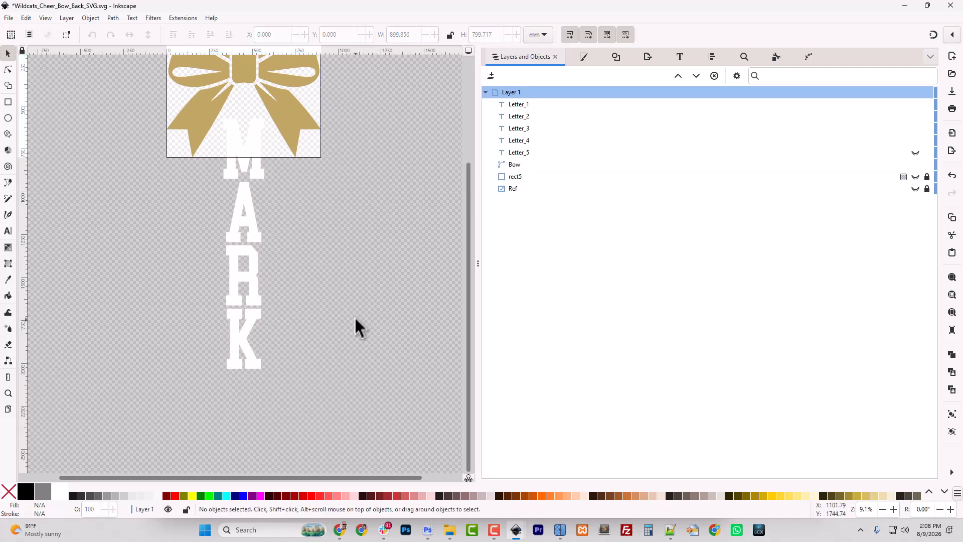
key("ctrl+shift+r")
scroll(362, 351, "up", 3)
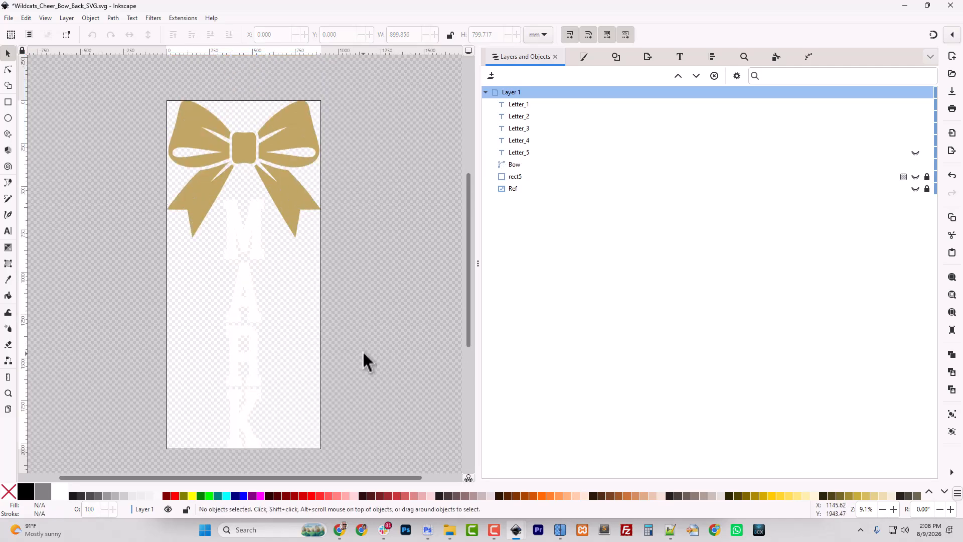
left_click(9, 17)
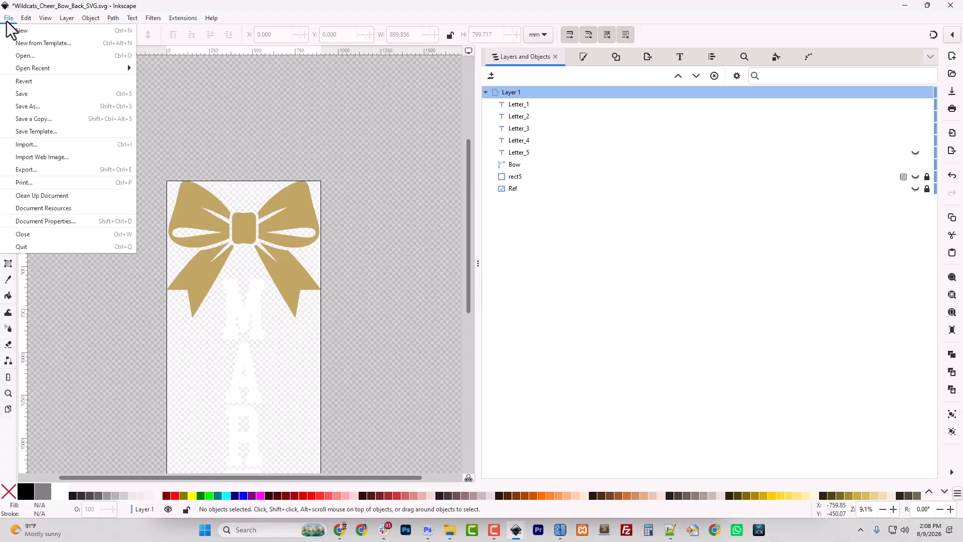
left_click(28, 94)
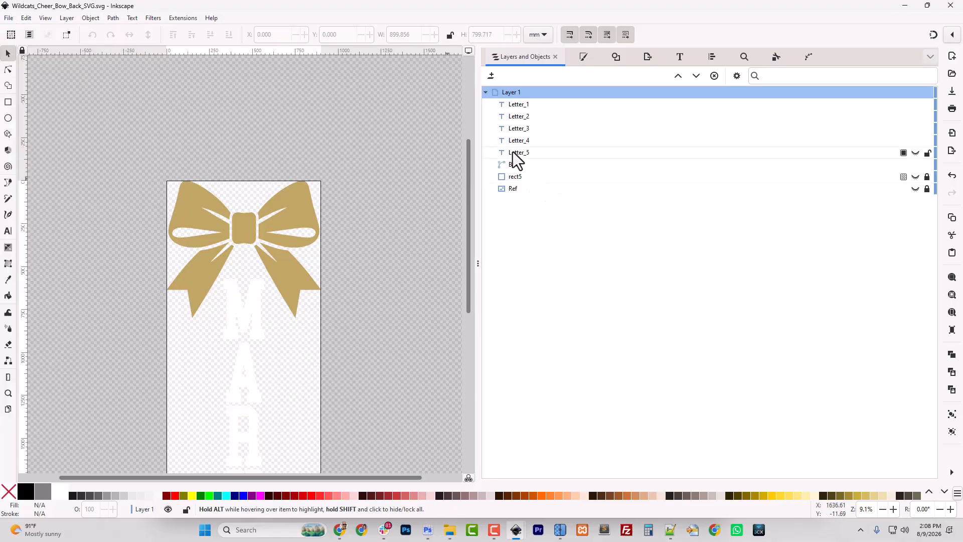
Open the export settings and set the document's PNG image height to 5700 px
left_click(9, 18)
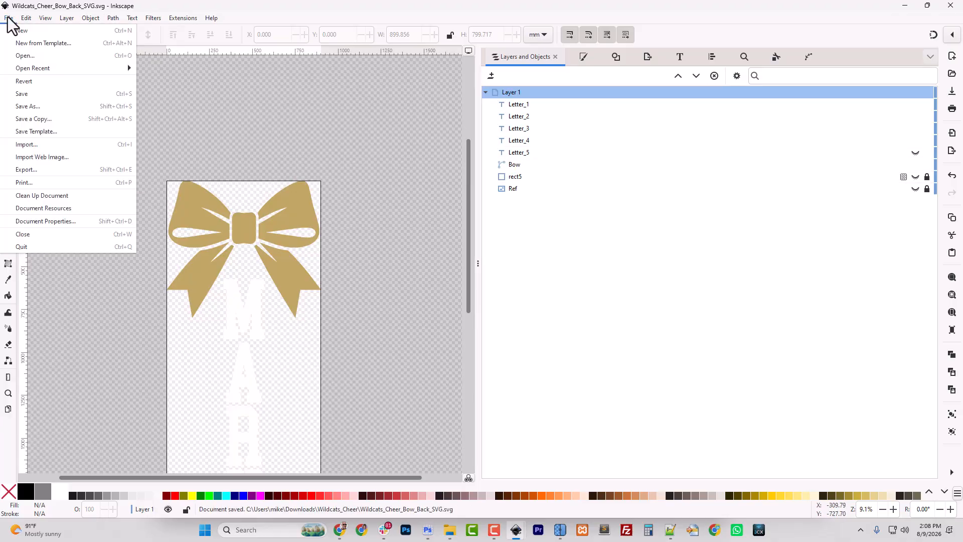
left_click(650, 60)
left_click(650, 61)
double_click(530, 125)
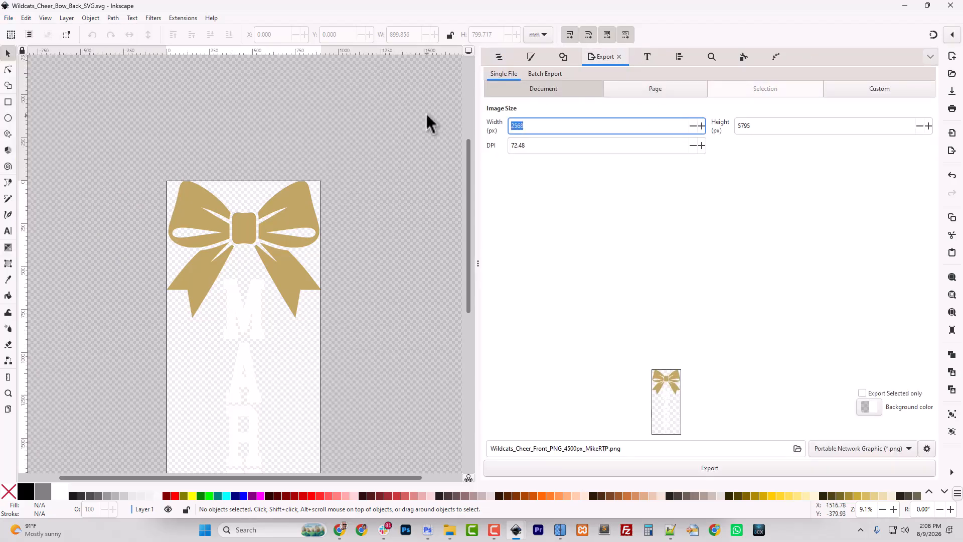
type("4500")
double_click(756, 125)
type("570")
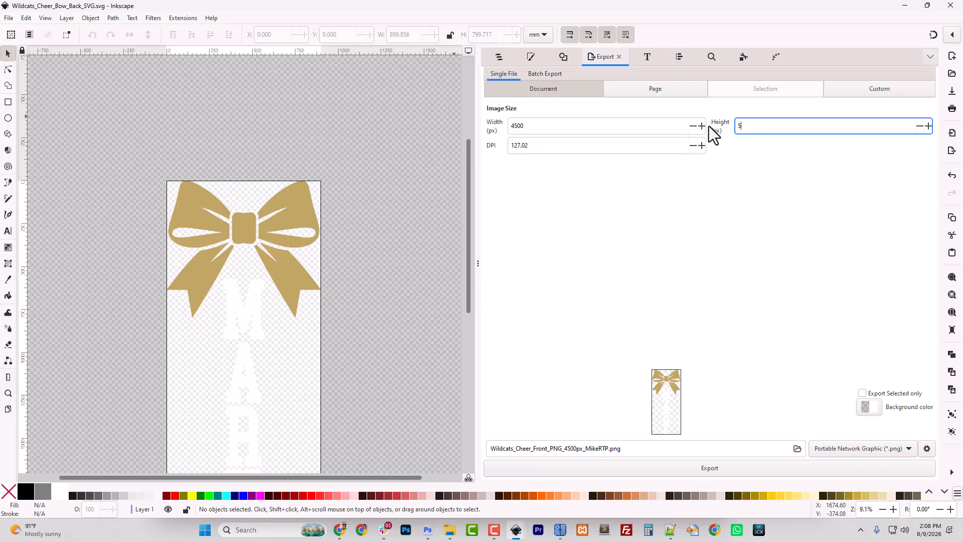
type("0")
left_click(633, 131)
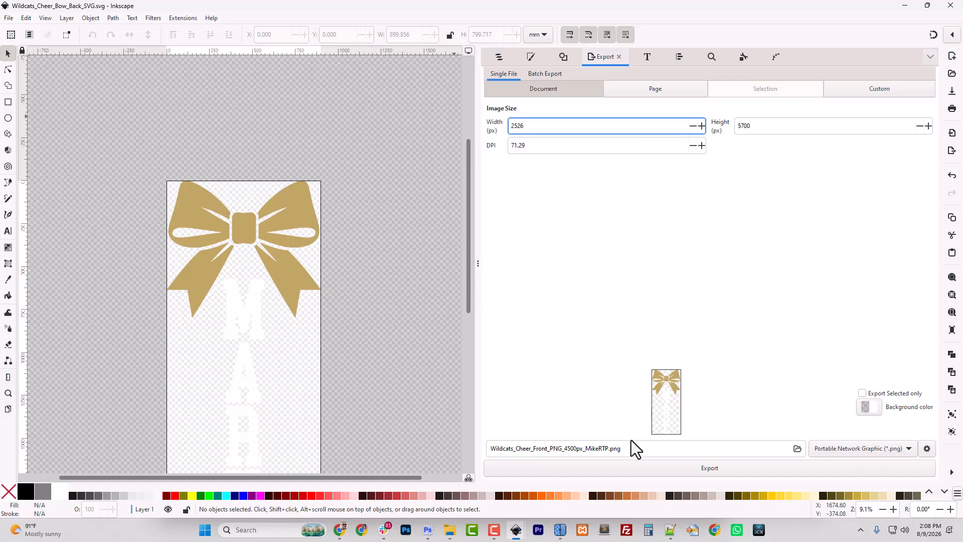
Replace Front with Bow_Back in the export file name
left_click(545, 448)
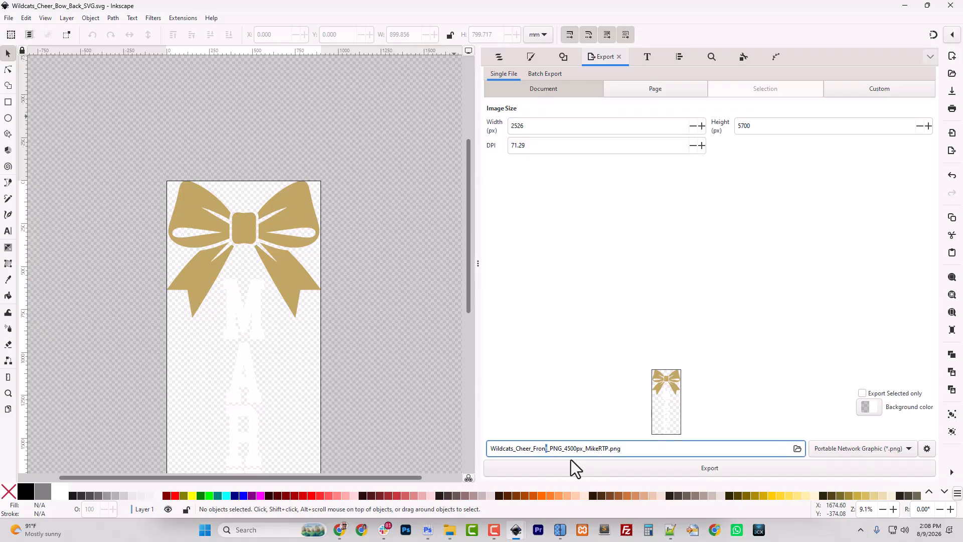
key("Right")
key("shift+Left")
key("shift+Left")
key("shift+Left")
key("shift+Left")
key("shift+Left")
type("Bow_Back")
Prefix the export file name with Mark_ and export the design as Mark_Wildcats_Cheer_Bow_Back_PNG_4500px_MikeRTP.png
left_click(531, 449)
key("Home")
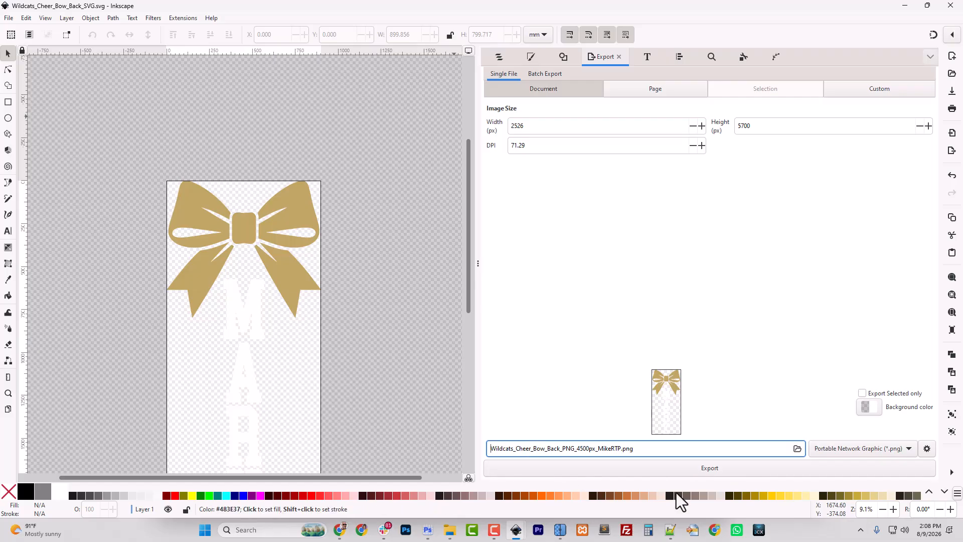
type("Mark_")
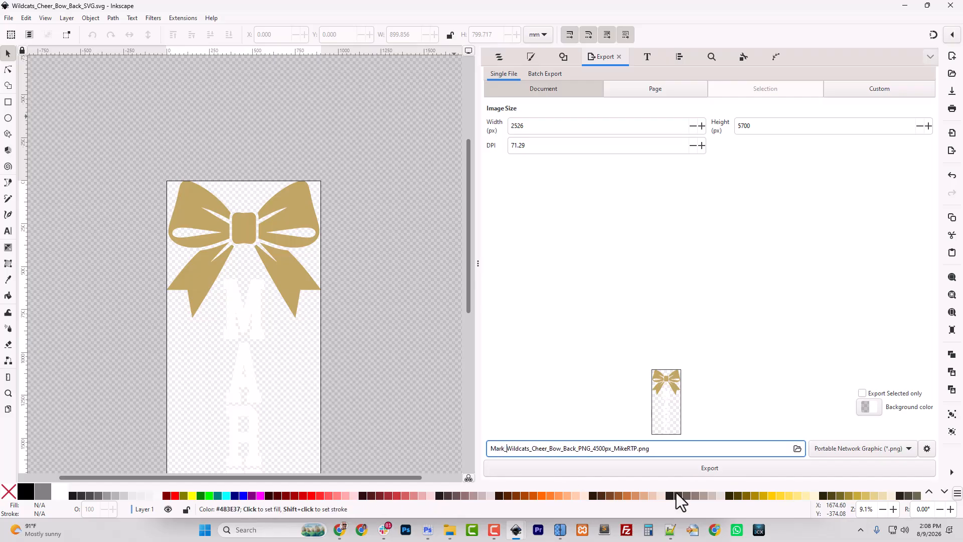
left_click(702, 471)
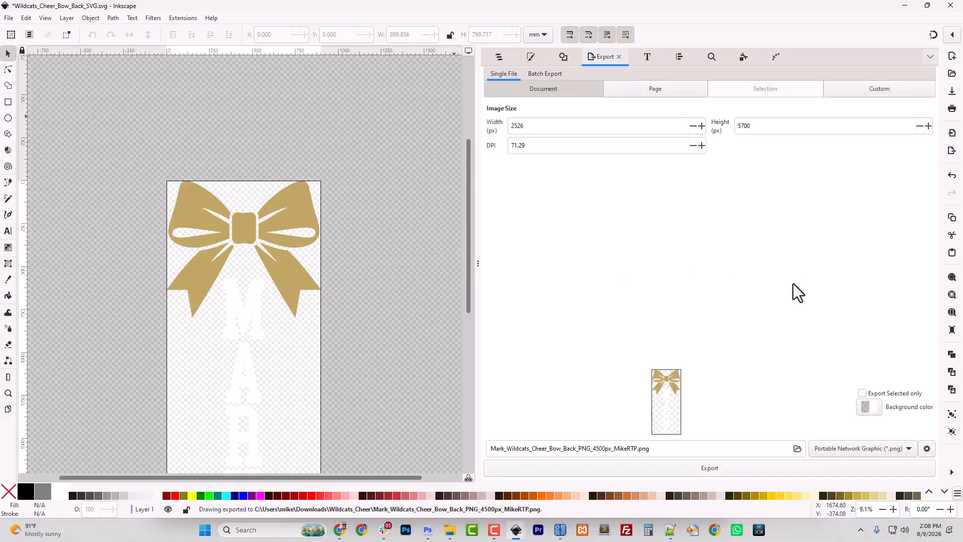
Switch to File Explorer, reopen Wildcats_Cheer from Downloads and widen the Name column to read the full file names
left_click(904, 5)
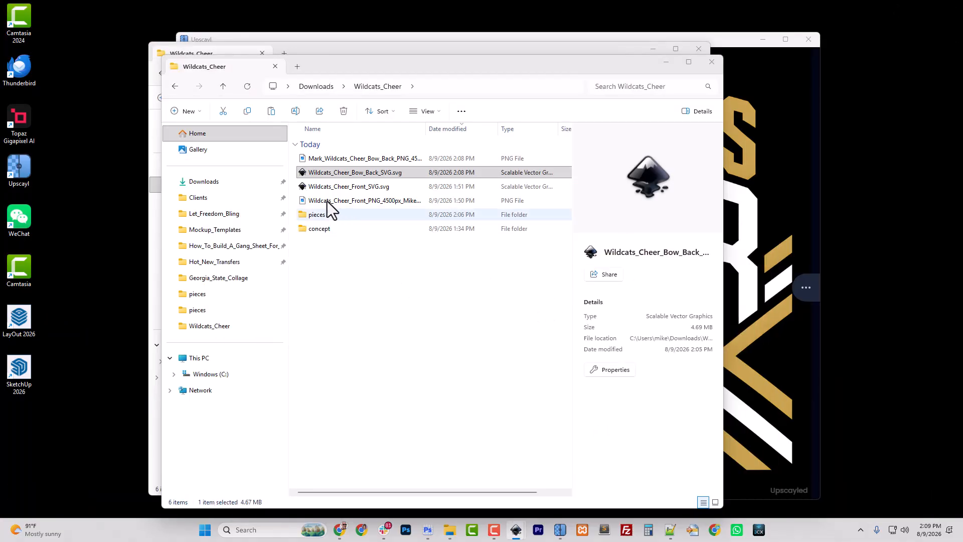
left_click(200, 186)
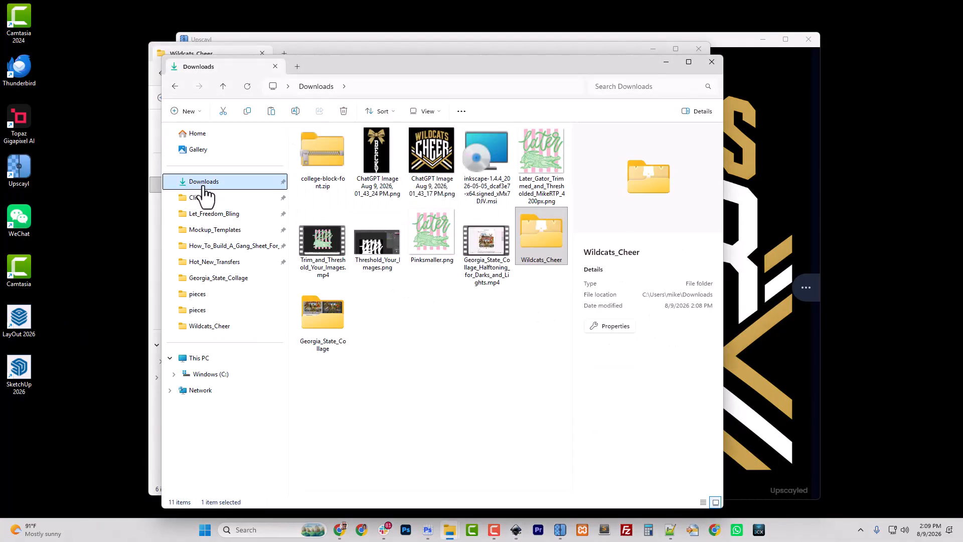
double_click(542, 241)
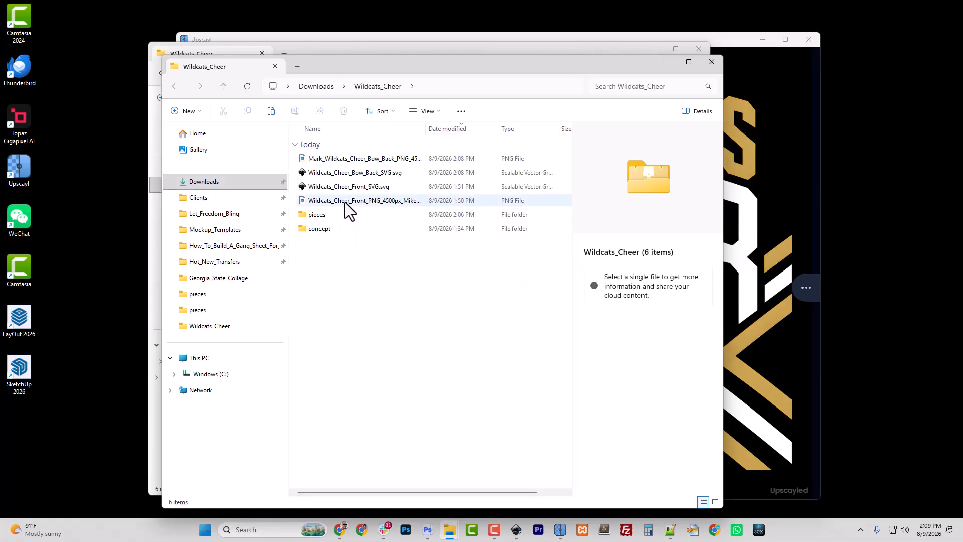
left_click_drag(427, 132, 500, 135)
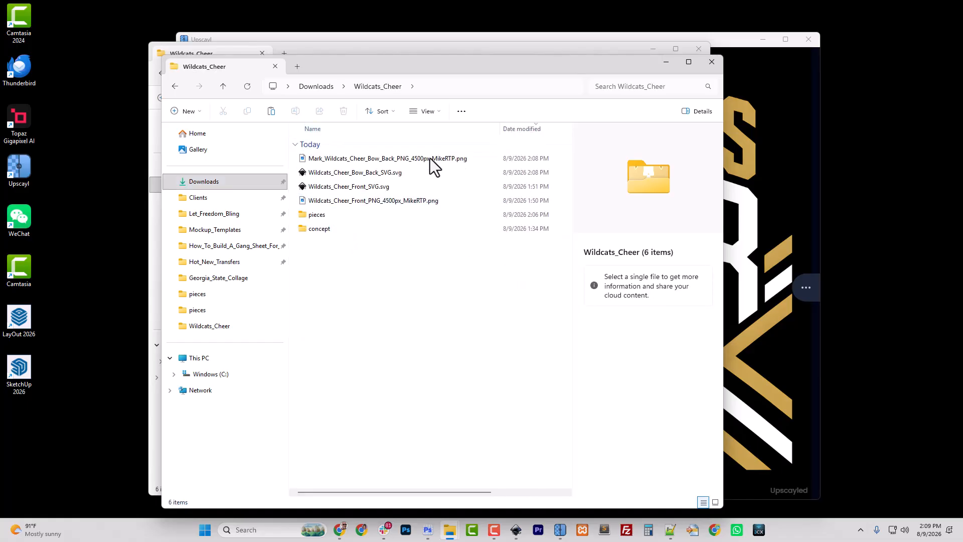
Preview the two exported PNG files and open Mark_Wildcats_Cheer_Bow_Back_PNG_4500px_MikeRTP.png in Photoshop
left_click(390, 159)
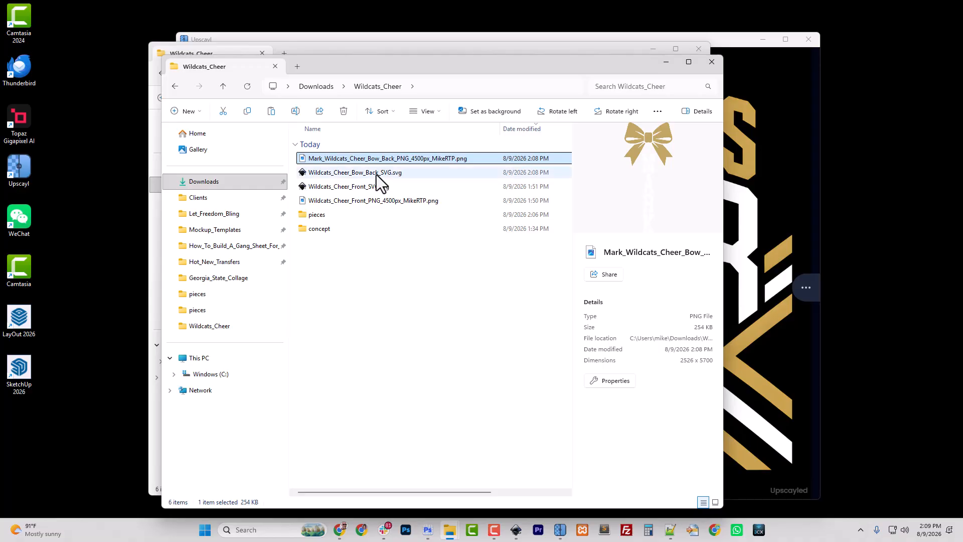
left_click(362, 203)
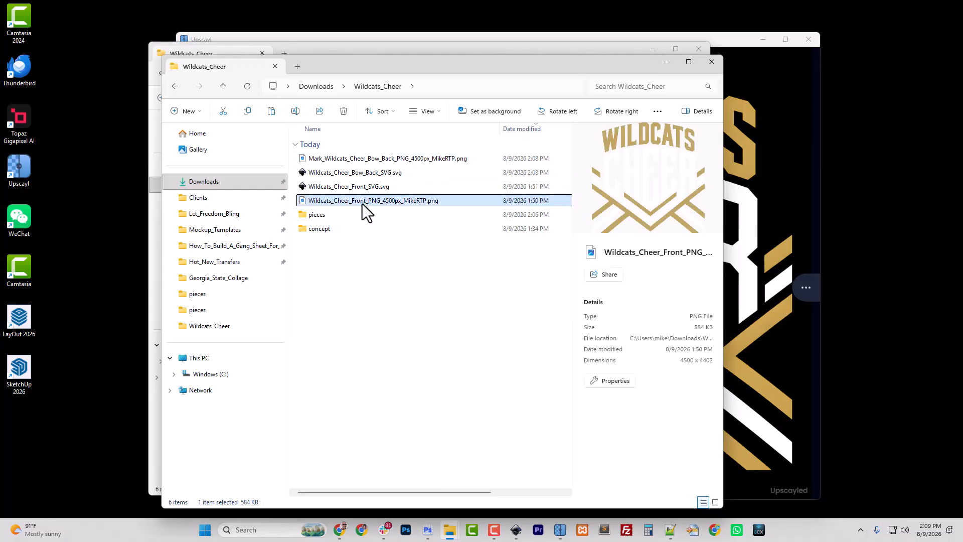
left_click(376, 161)
right_click(377, 162)
mouse_move(420, 103)
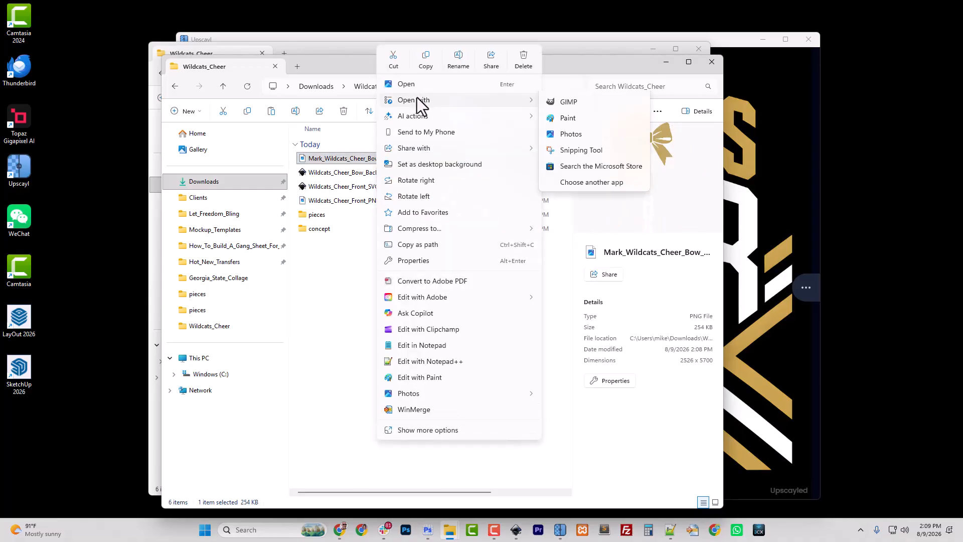
left_click(583, 120)
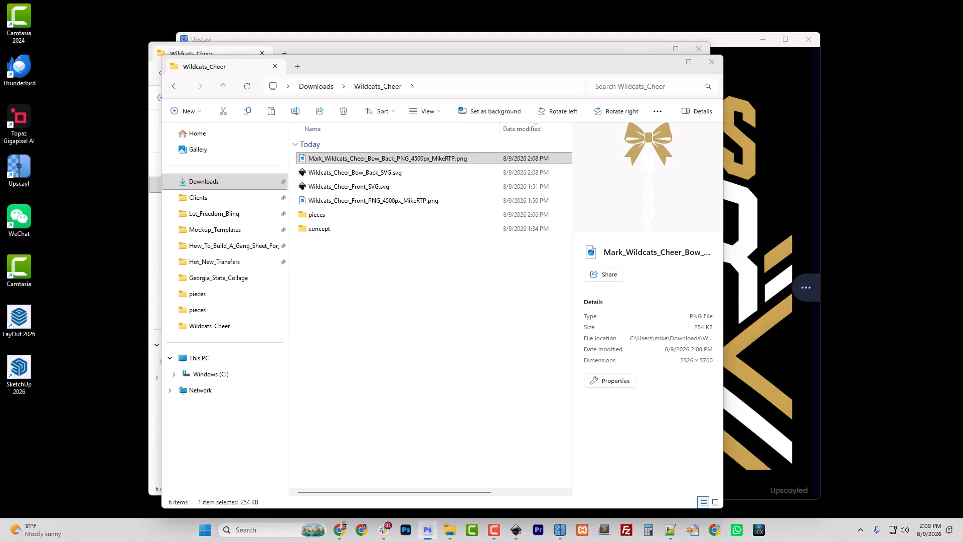
left_click_drag(603, 1, 603, 2)
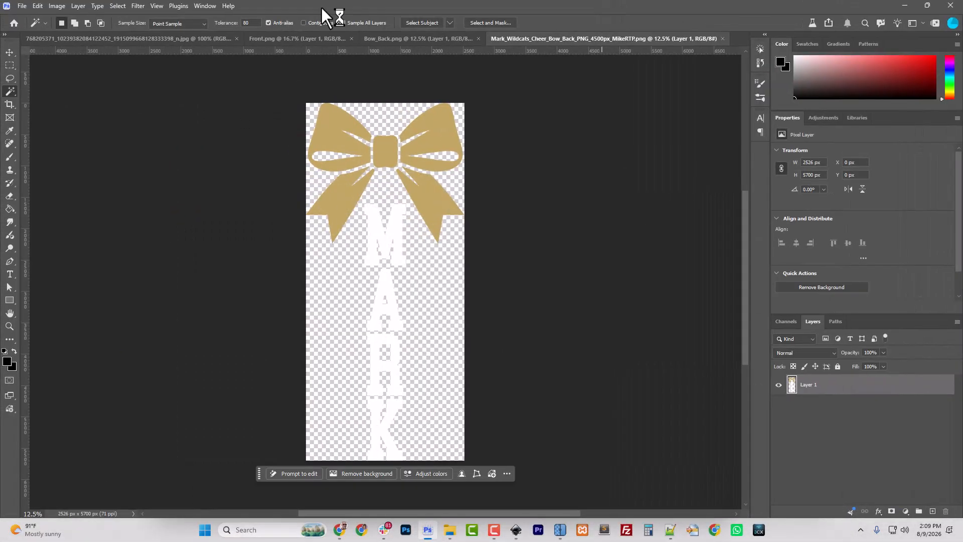
Set the bow back image's resolution to 300 pixels/inch with resampling turned off, and save the file
left_click(56, 6)
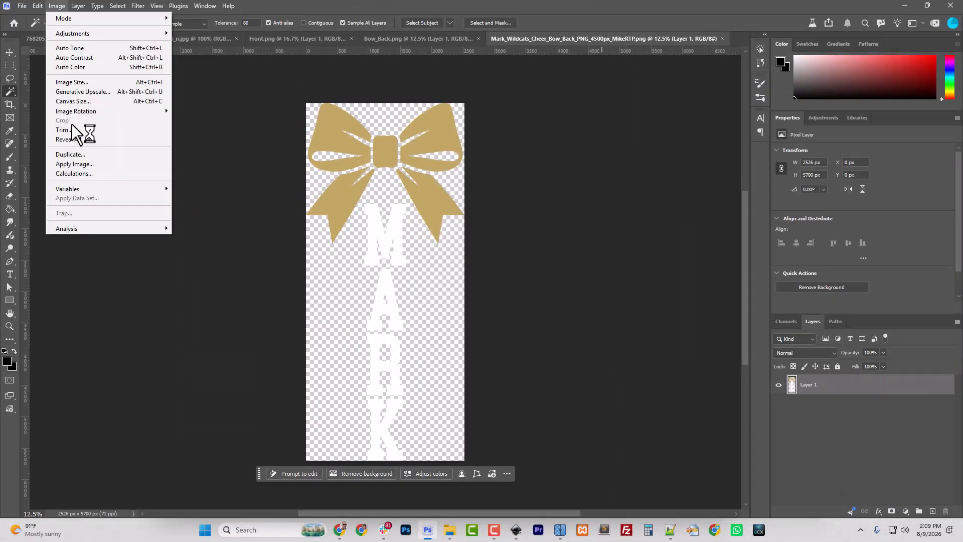
left_click(73, 82)
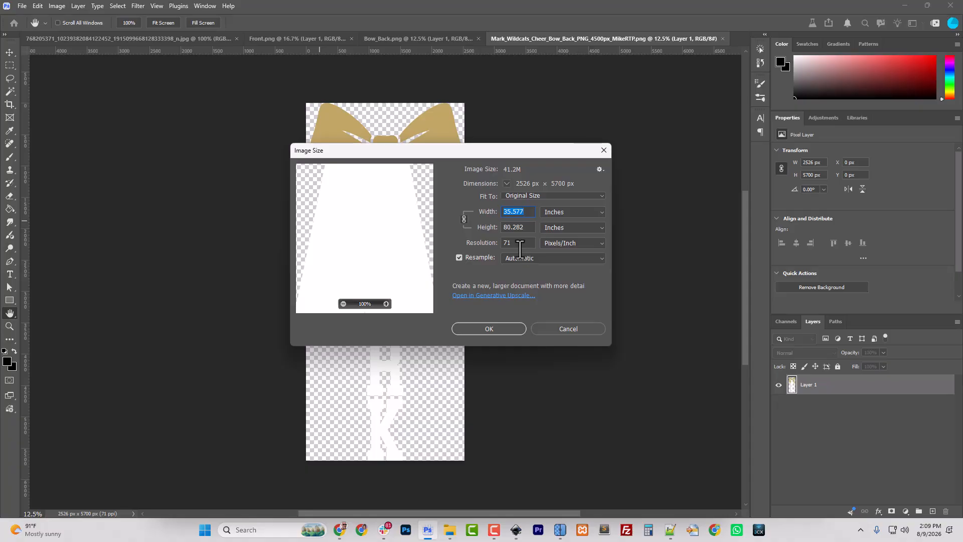
left_click(478, 257)
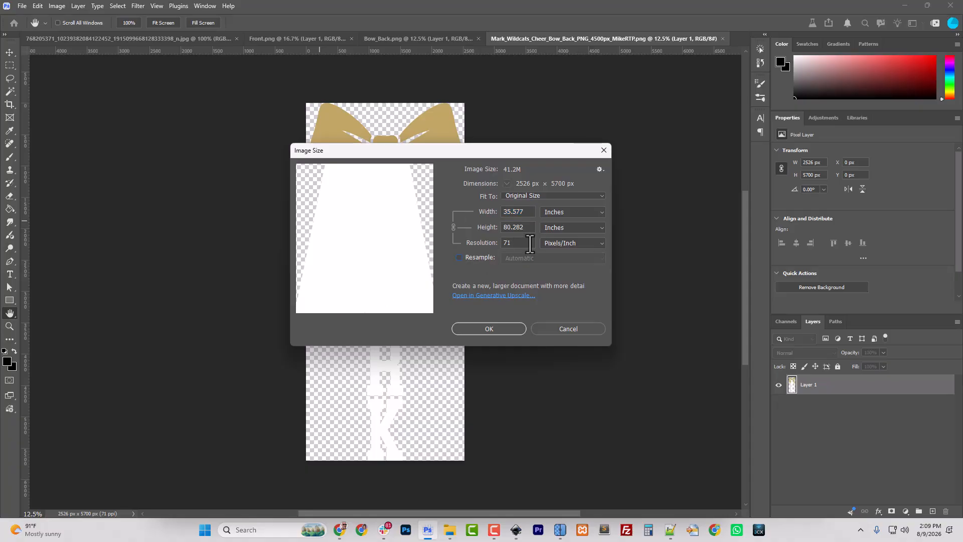
left_click_drag(530, 244, 417, 241)
type("300")
left_click(494, 328)
key("w")
left_click(22, 7)
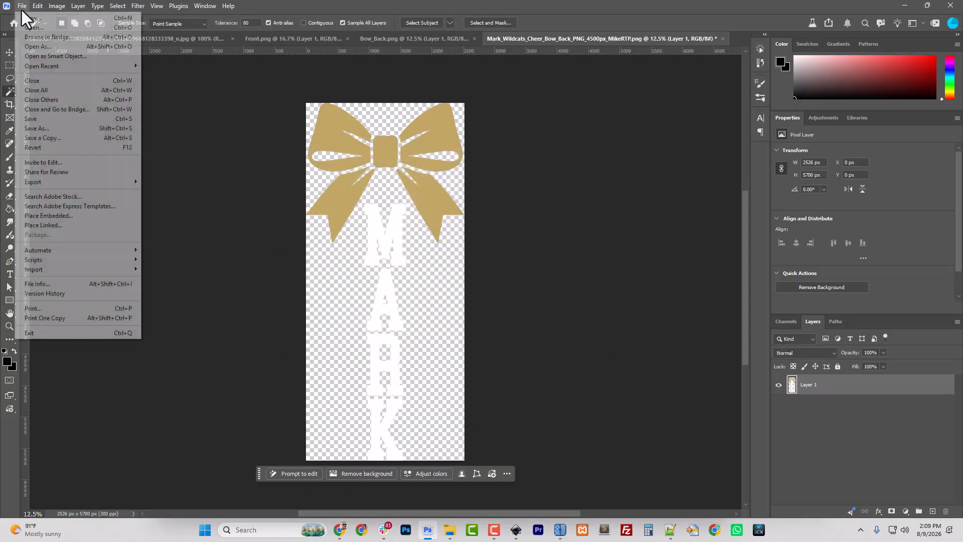
mouse_move(99, 182)
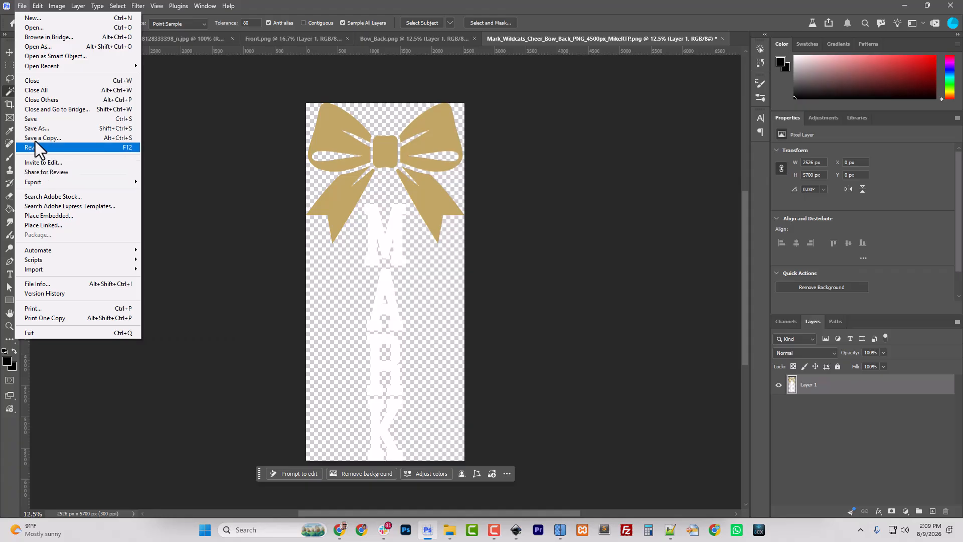
left_click(41, 120)
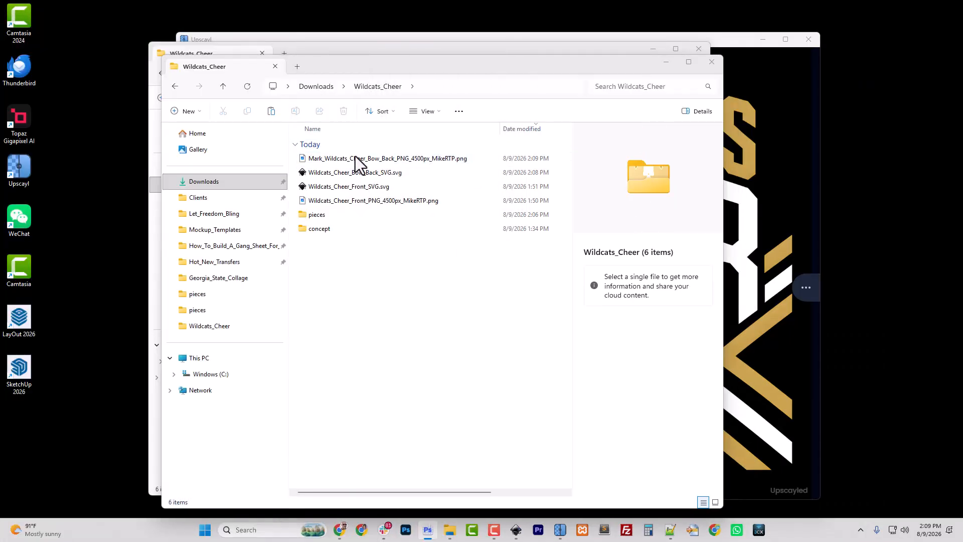
Switch to File Explorer and open Wildcats_Cheer_Front_PNG_4500px_MikeRTP.png from the Wildcats_Cheer folder in Photoshop
right_click(358, 201)
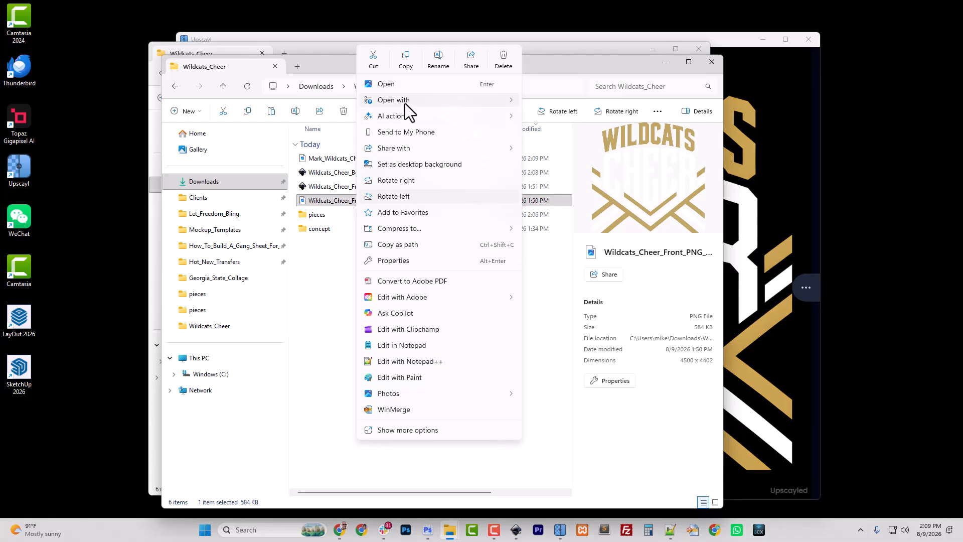
mouse_move(405, 101)
left_click(597, 116)
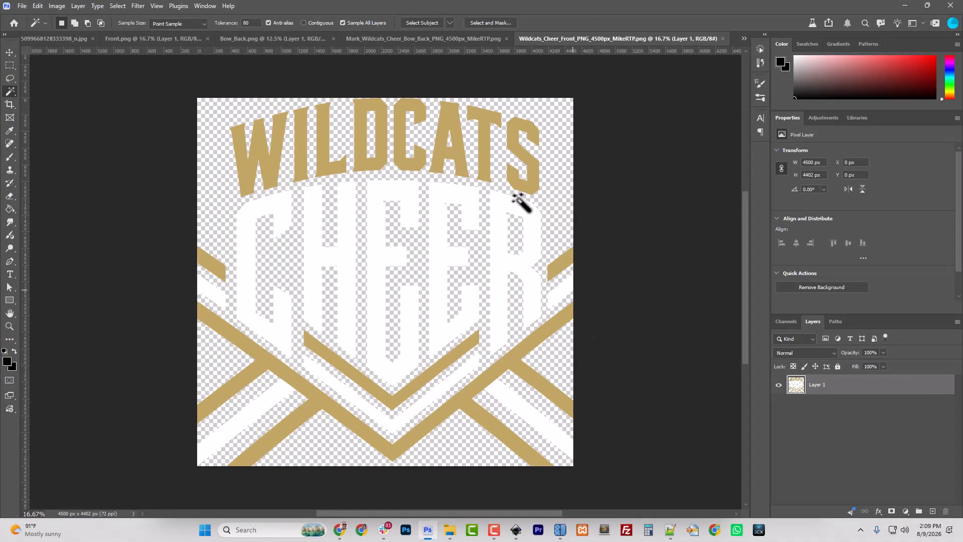
Set the front design's resolution to 300 pixels/inch without resampling and save the PNG
left_click(57, 5)
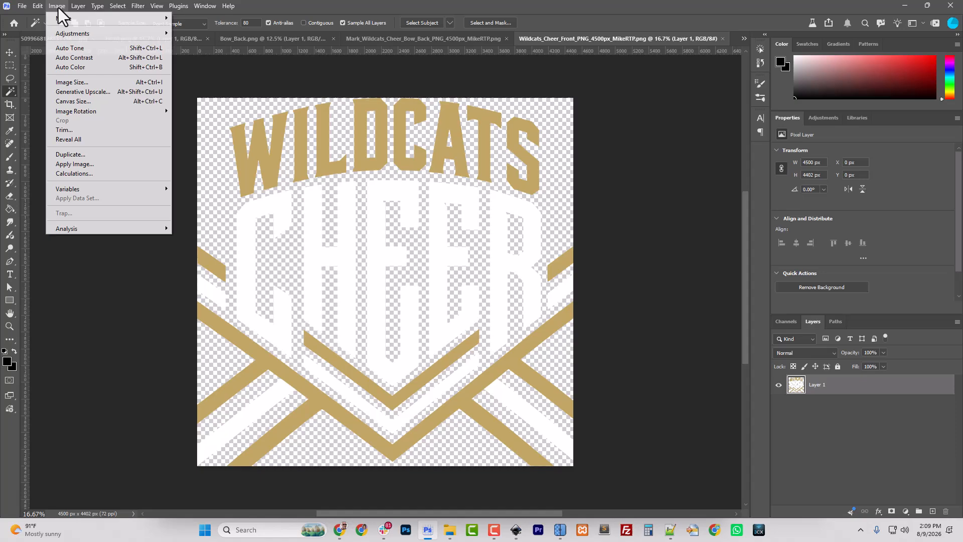
left_click(71, 84)
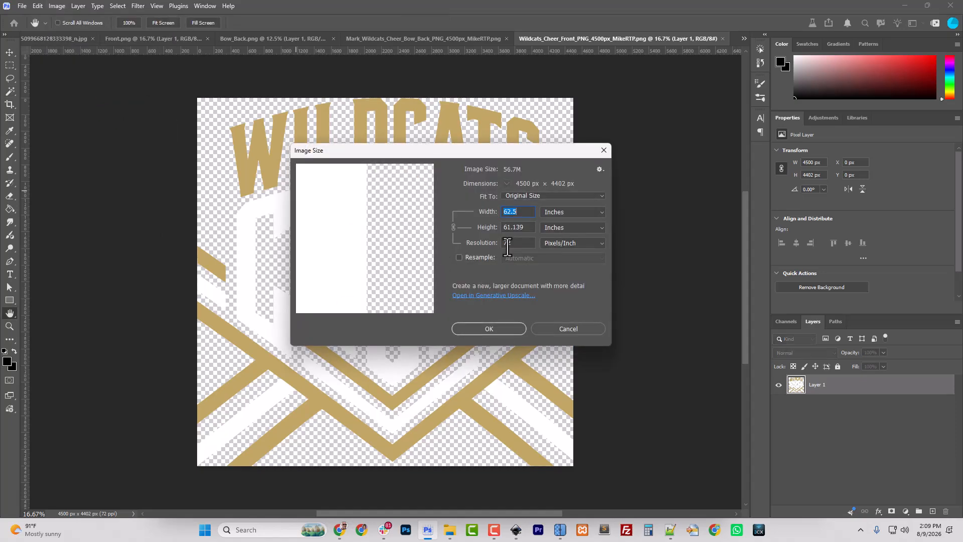
double_click(514, 242)
type("300")
left_click(493, 329)
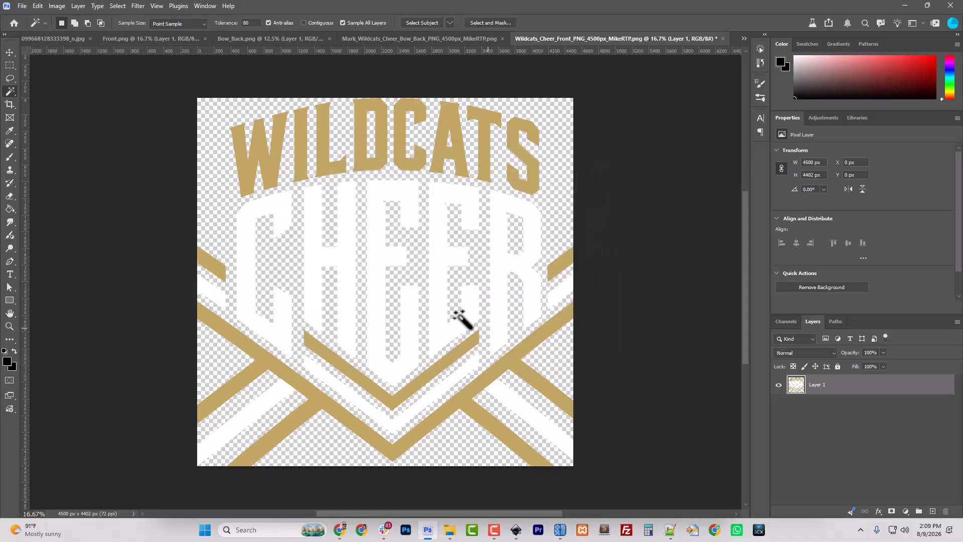
left_click(22, 5)
left_click(48, 121)
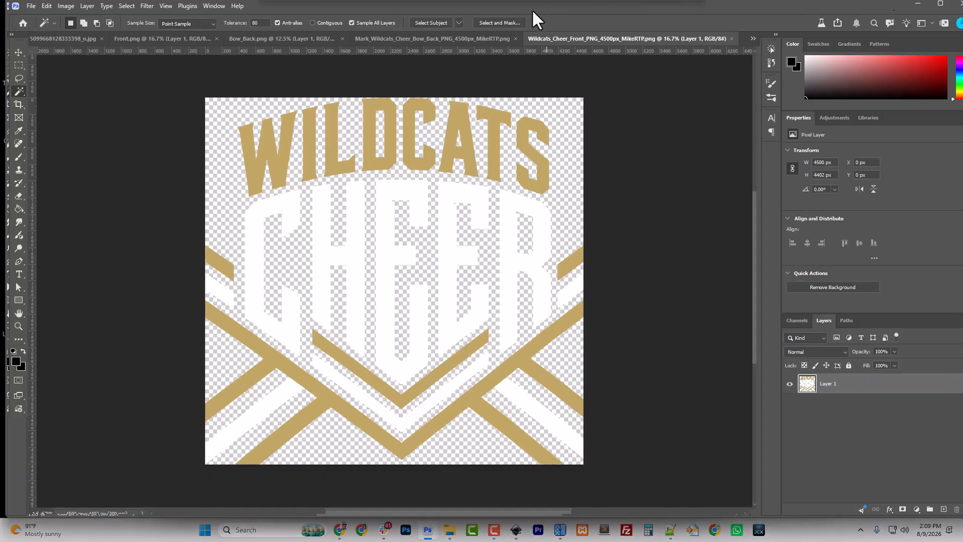